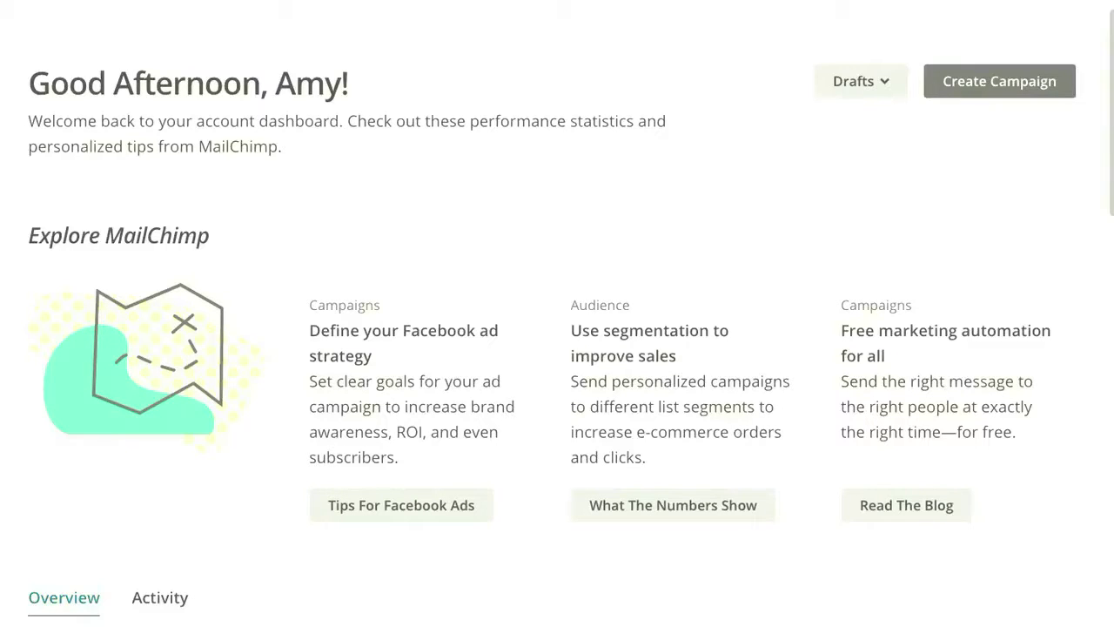
Step: Create a new email campaign and choose the basic 1 Column layout as its template
click(1039, 84)
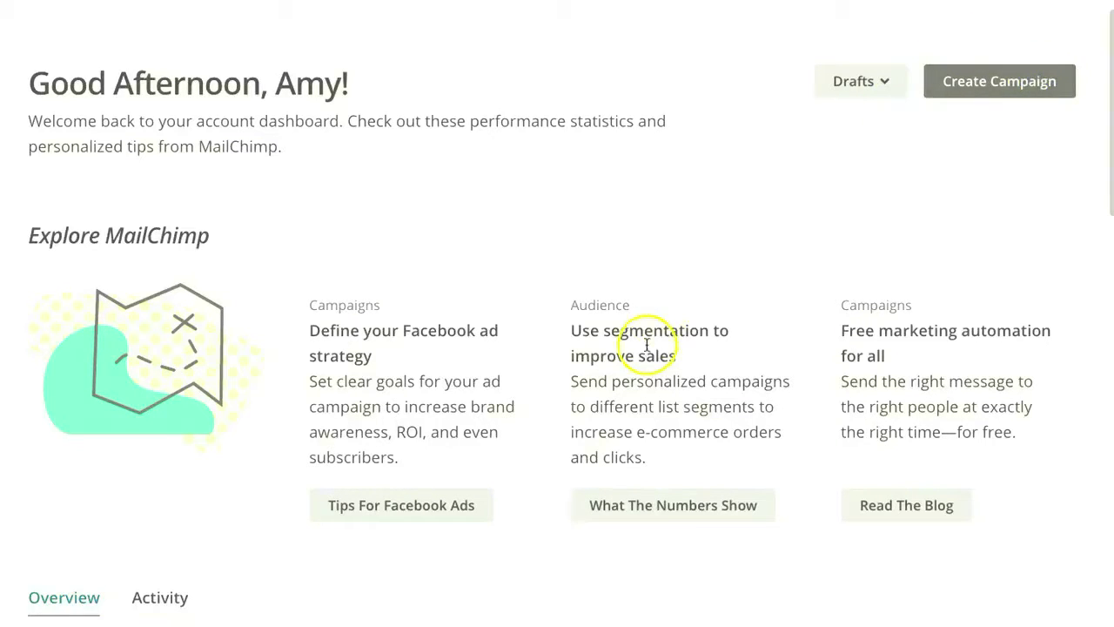
click(995, 83)
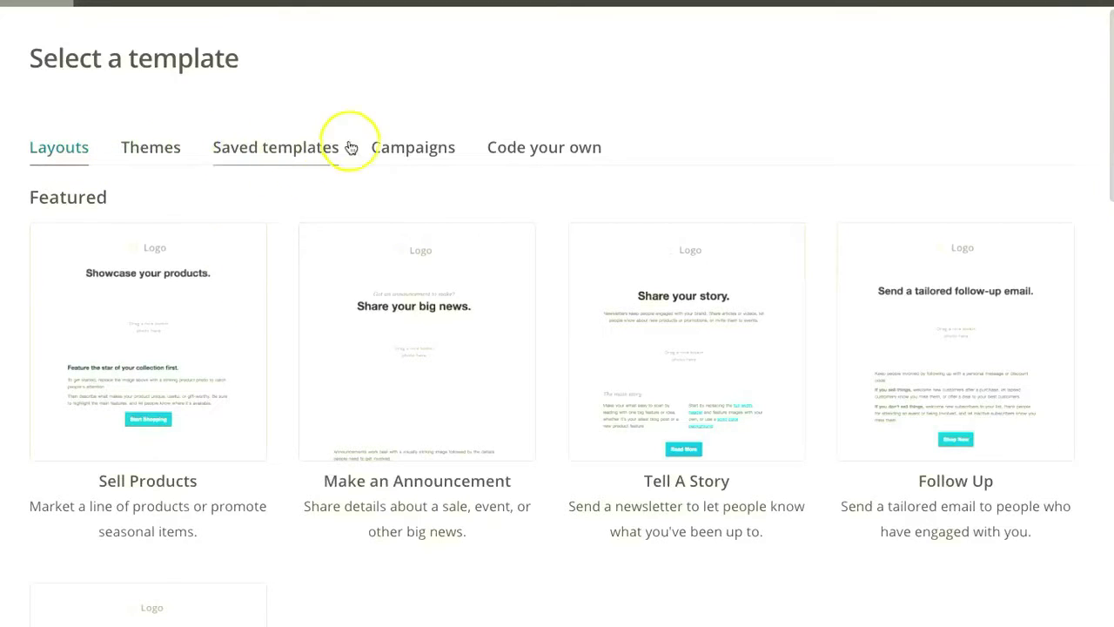
scroll(1110, 131, down, 1)
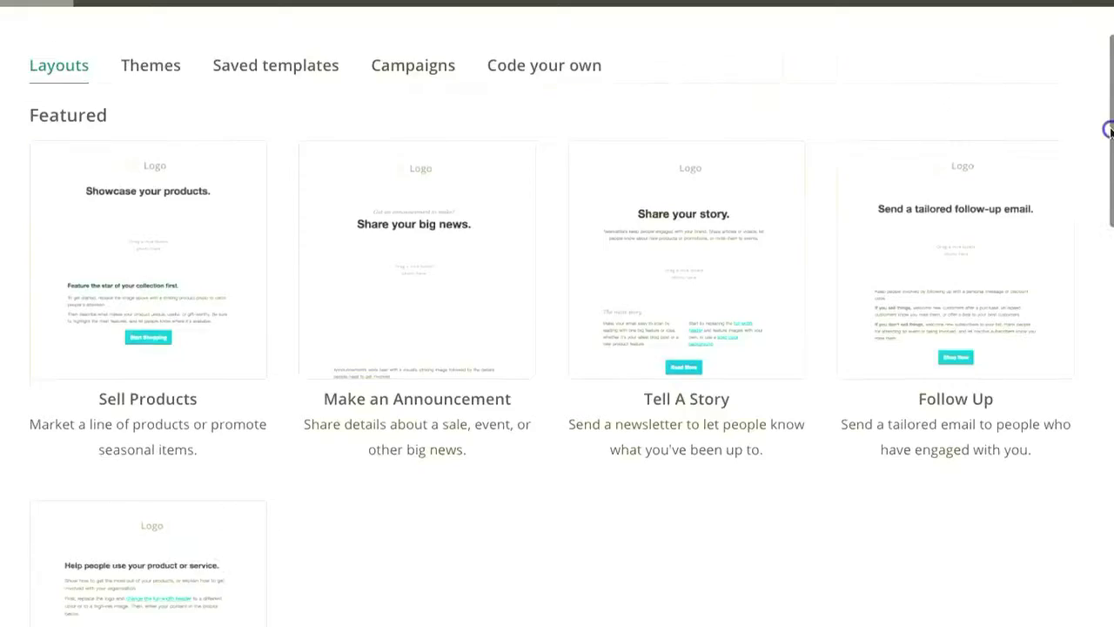
drag(1110, 130, 1104, 376)
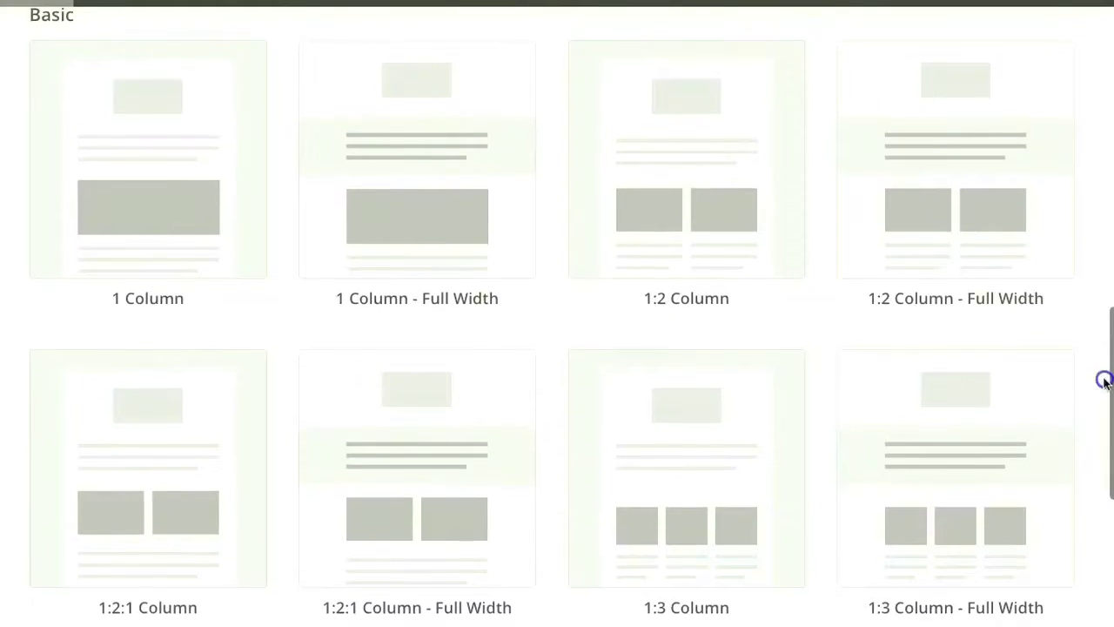
drag(1103, 377, 1053, 361)
click(196, 234)
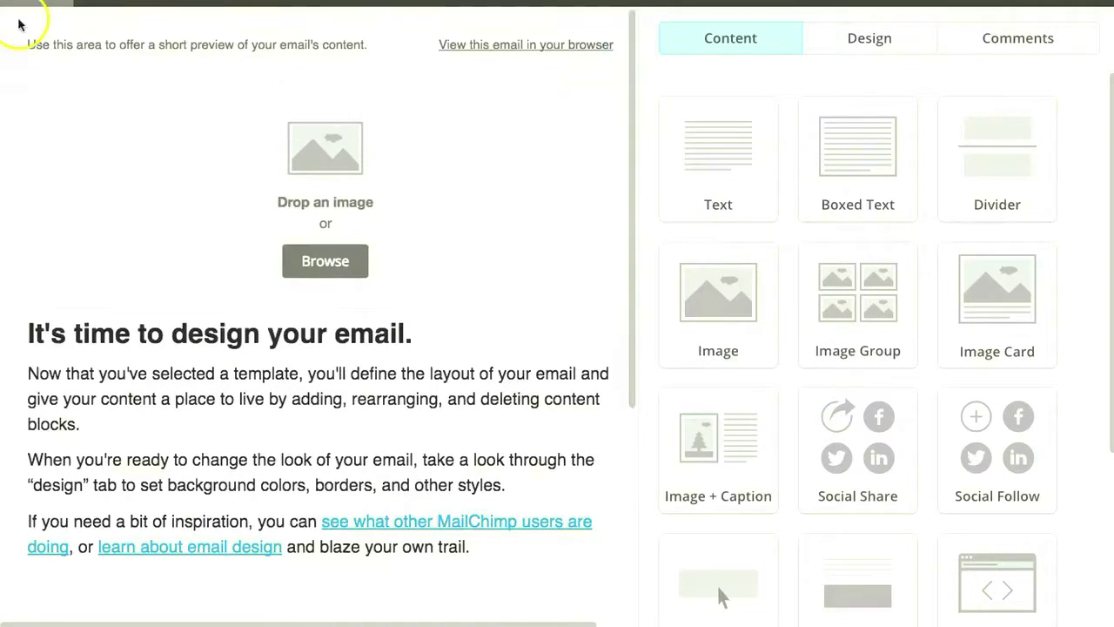
Step: Examine the template's preheader, image, text, social and footer blocks and the range of available content blocks
mouse_move(162, 54)
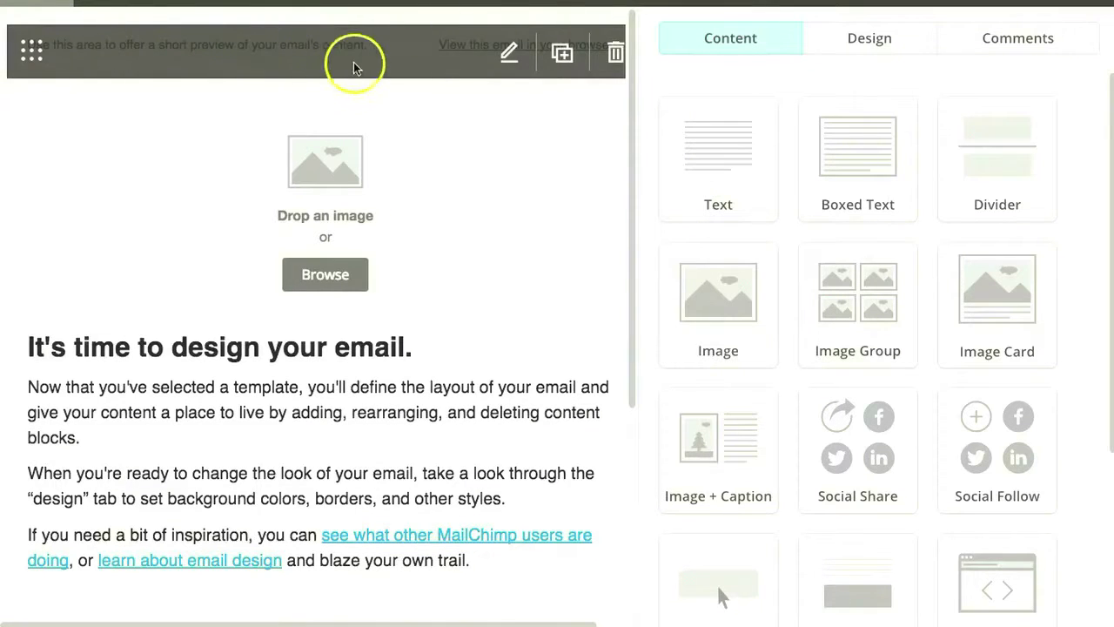
mouse_move(285, 168)
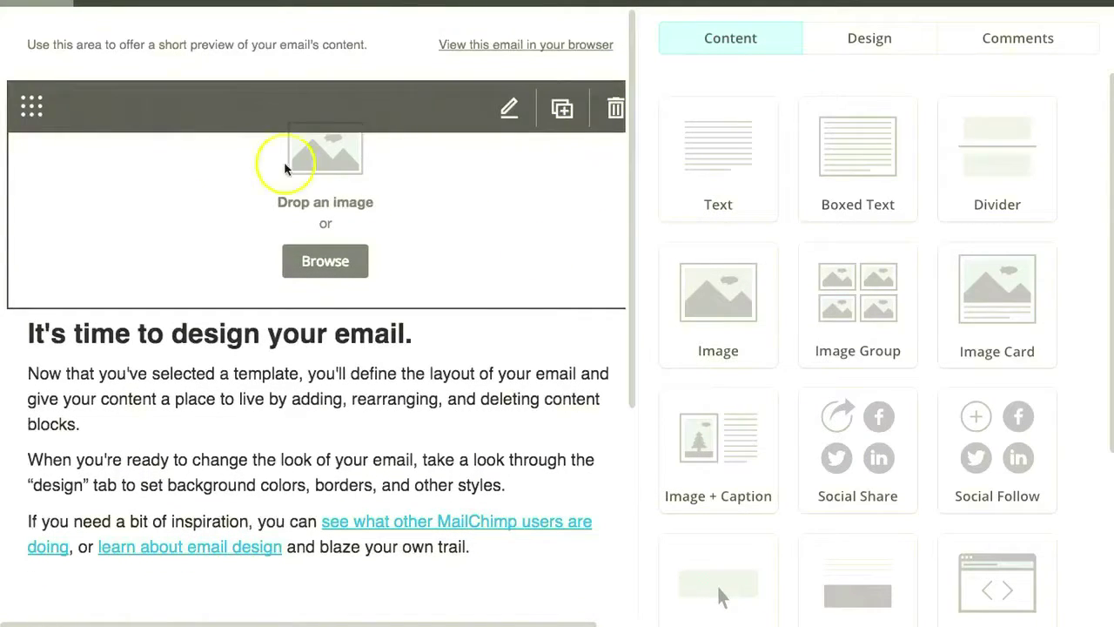
scroll(622, 390, down, 5)
mouse_move(224, 324)
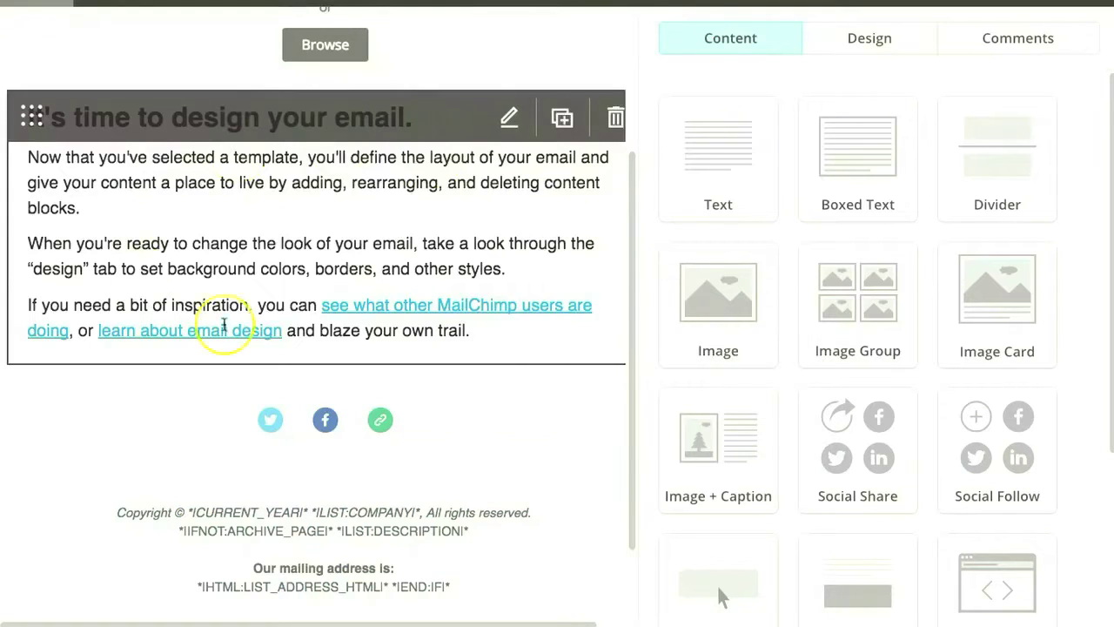
mouse_move(256, 448)
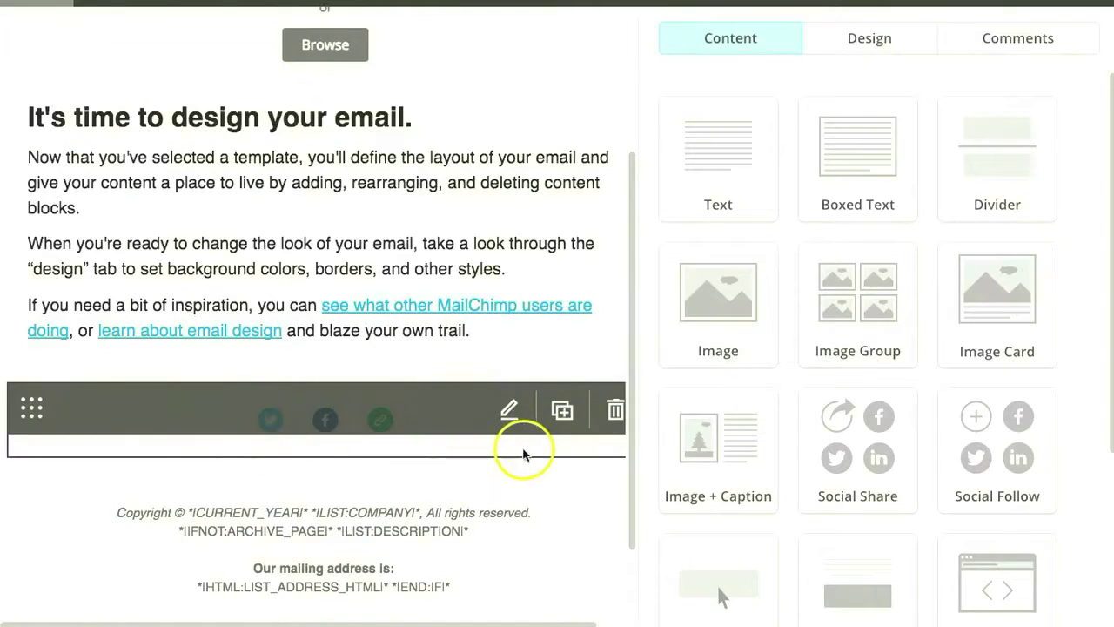
drag(630, 440, 632, 184)
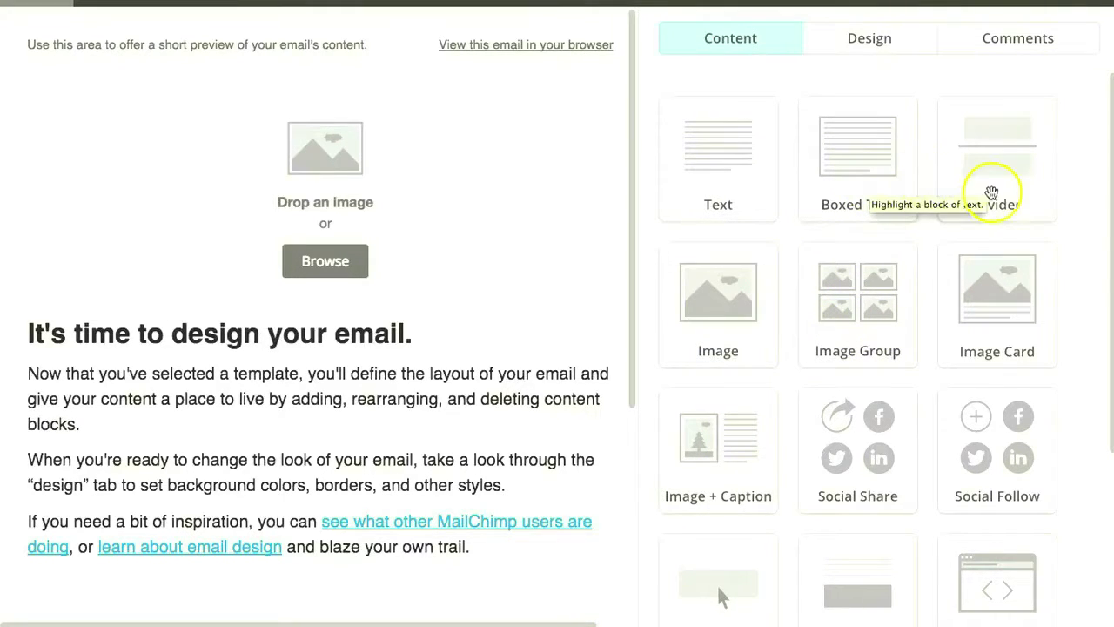
drag(1101, 273, 1099, 443)
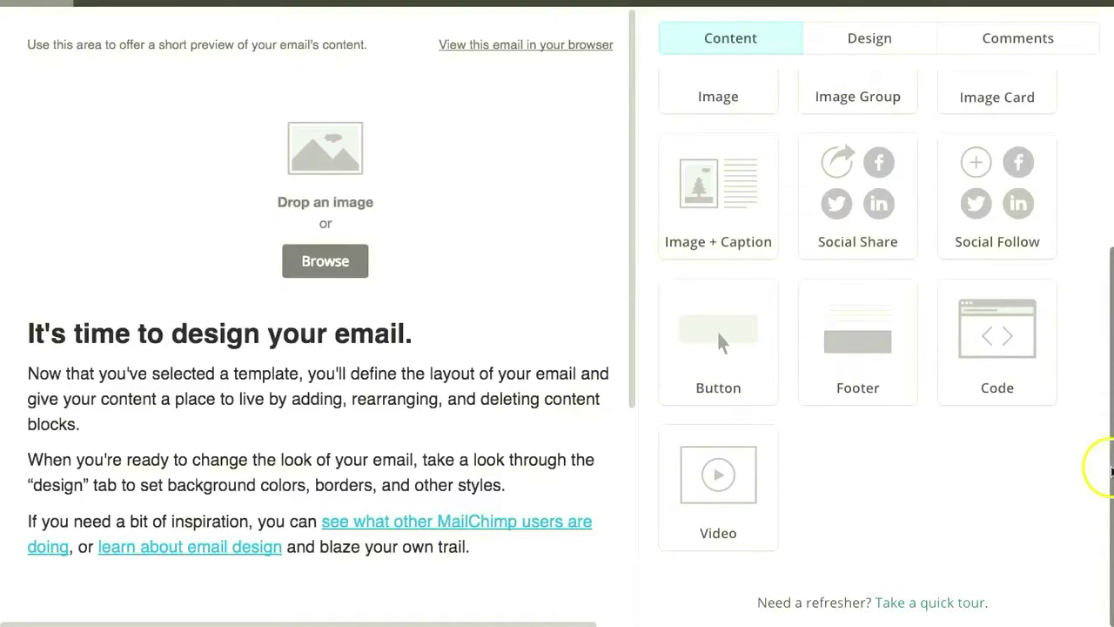
drag(1097, 464, 1078, 231)
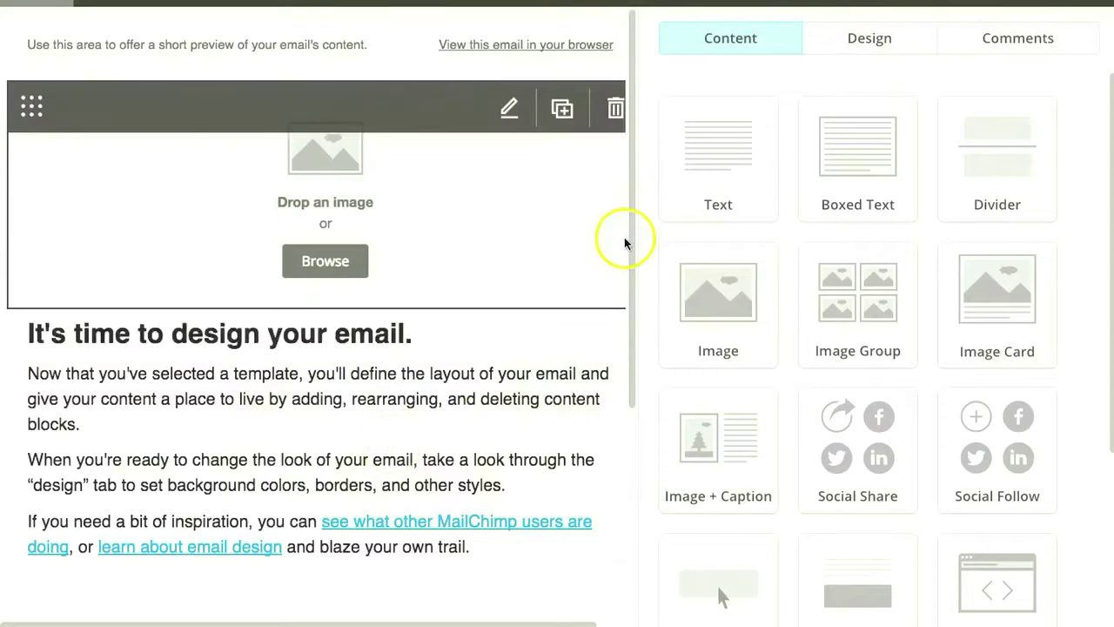
Step: Add an Image + Caption block between the body text and the social icons, with its caption position set to Right
drag(629, 232, 622, 440)
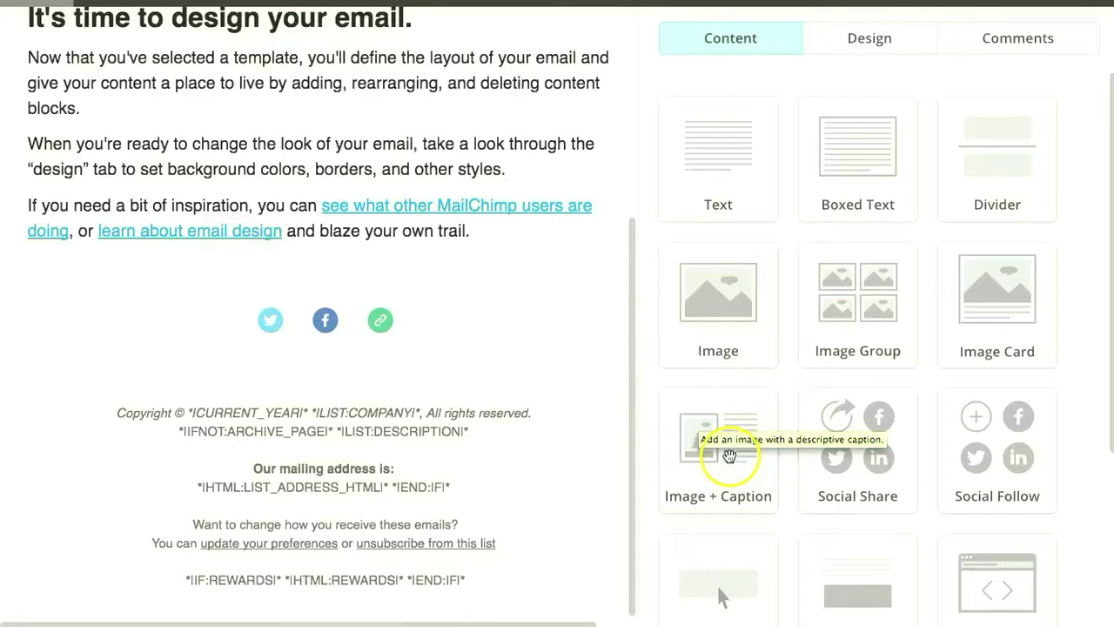
drag(730, 455, 403, 287)
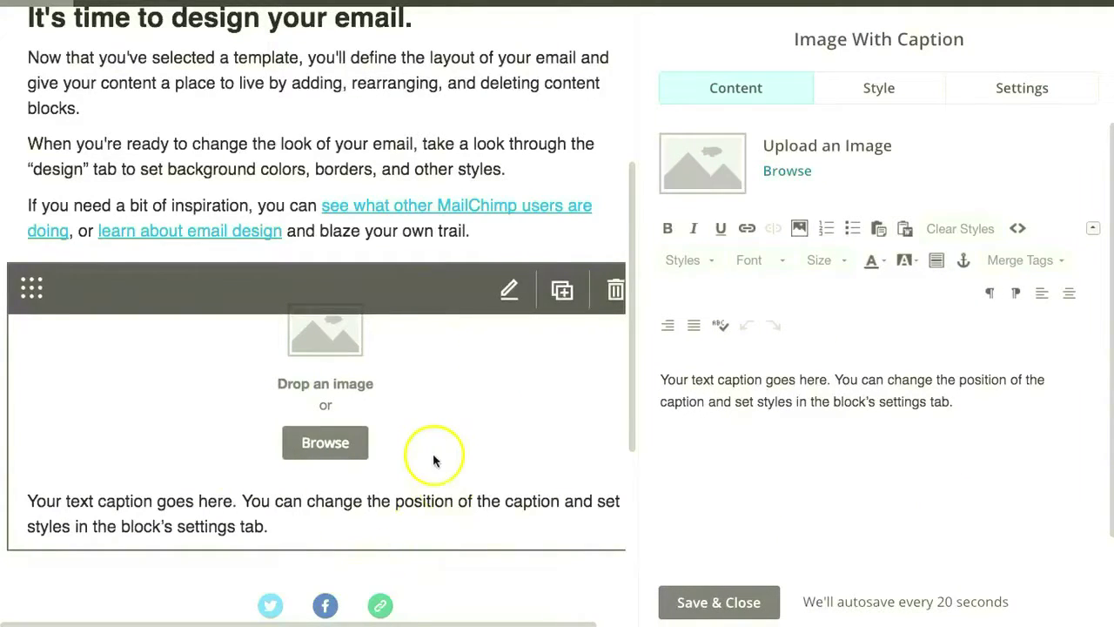
click(1048, 92)
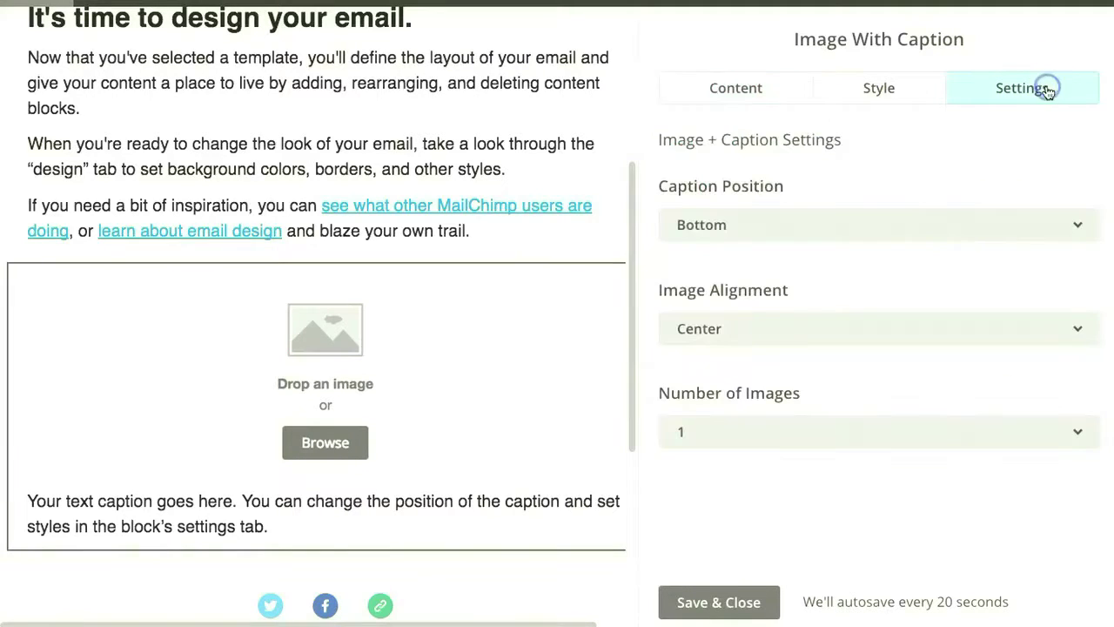
click(801, 223)
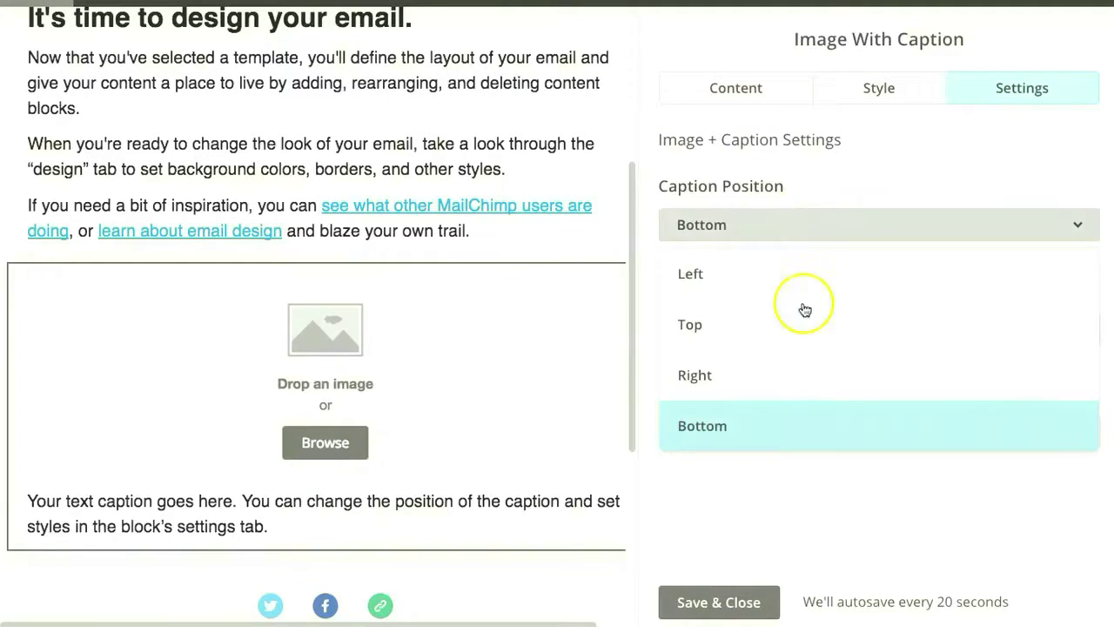
click(801, 378)
Step: Try Three-Quarters as the image caption block's right caption width and settle on Two-Thirds
click(736, 330)
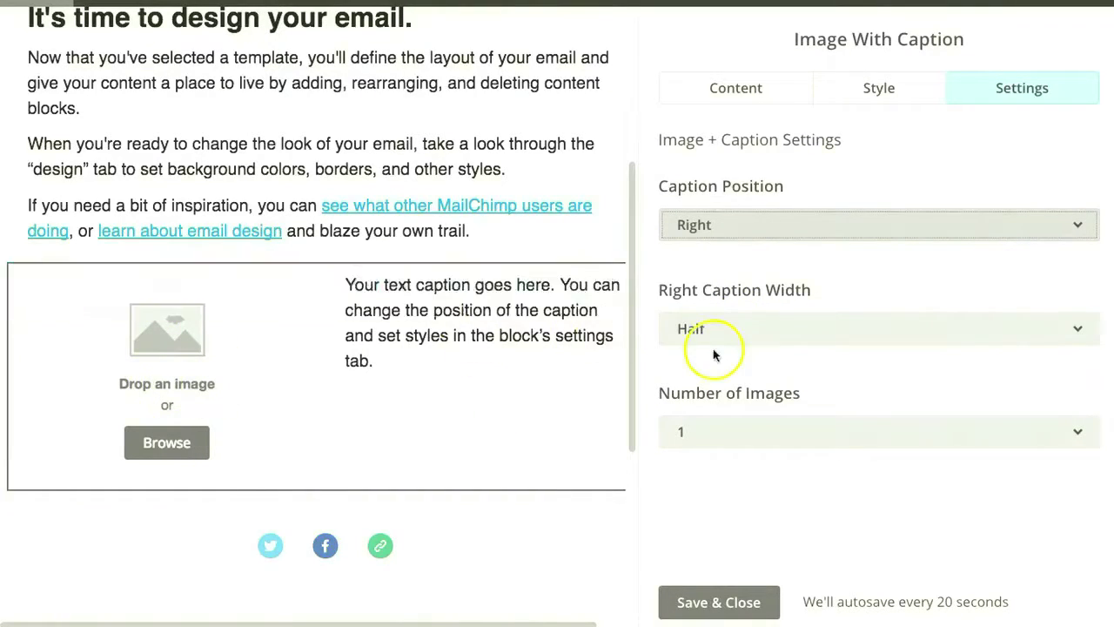
click(753, 341)
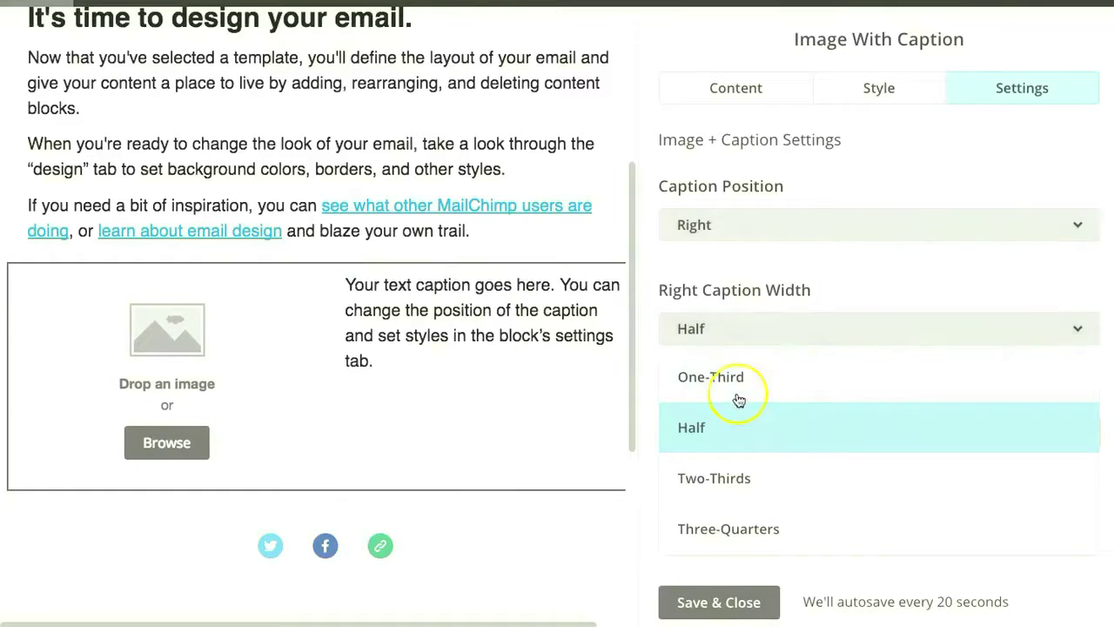
click(763, 480)
click(747, 323)
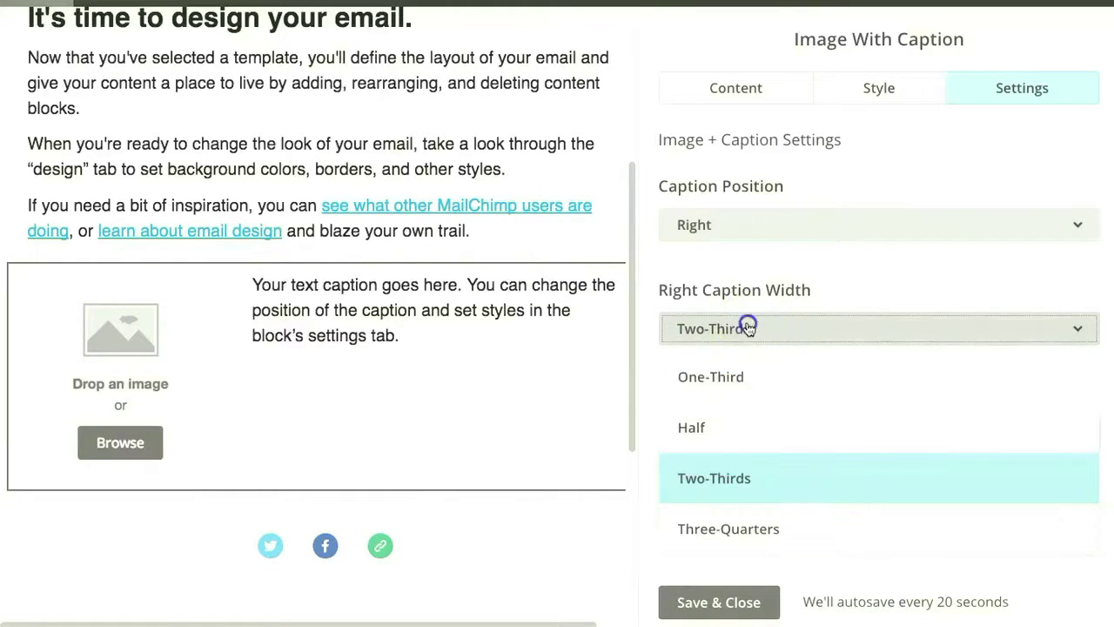
click(754, 528)
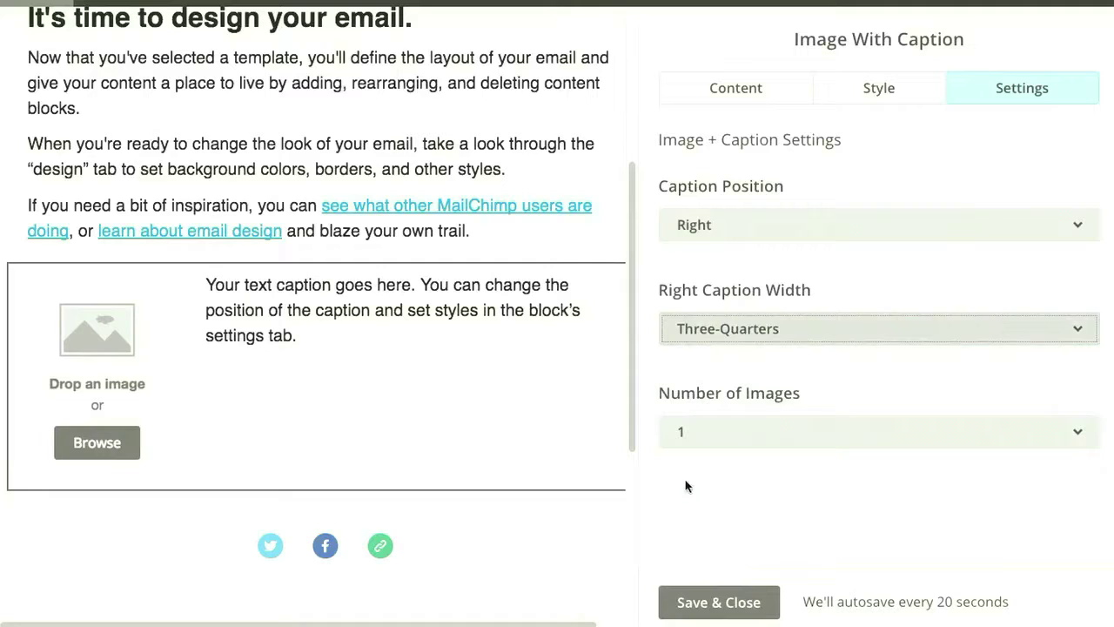
click(760, 339)
click(764, 470)
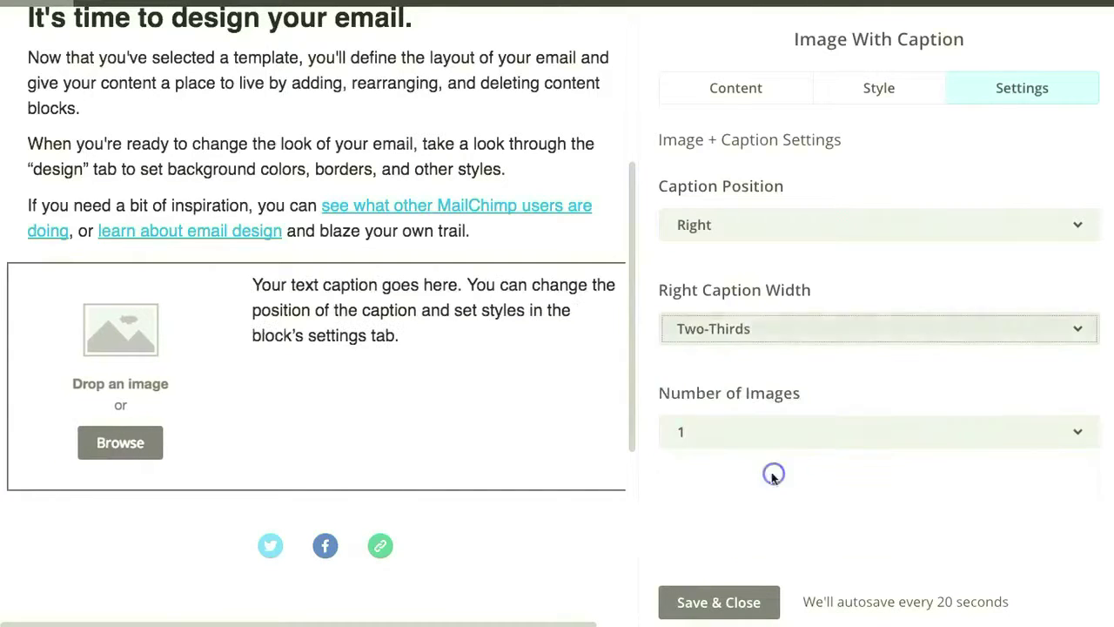
Step: Set the number of images in the image caption block to 2
click(802, 433)
click(784, 521)
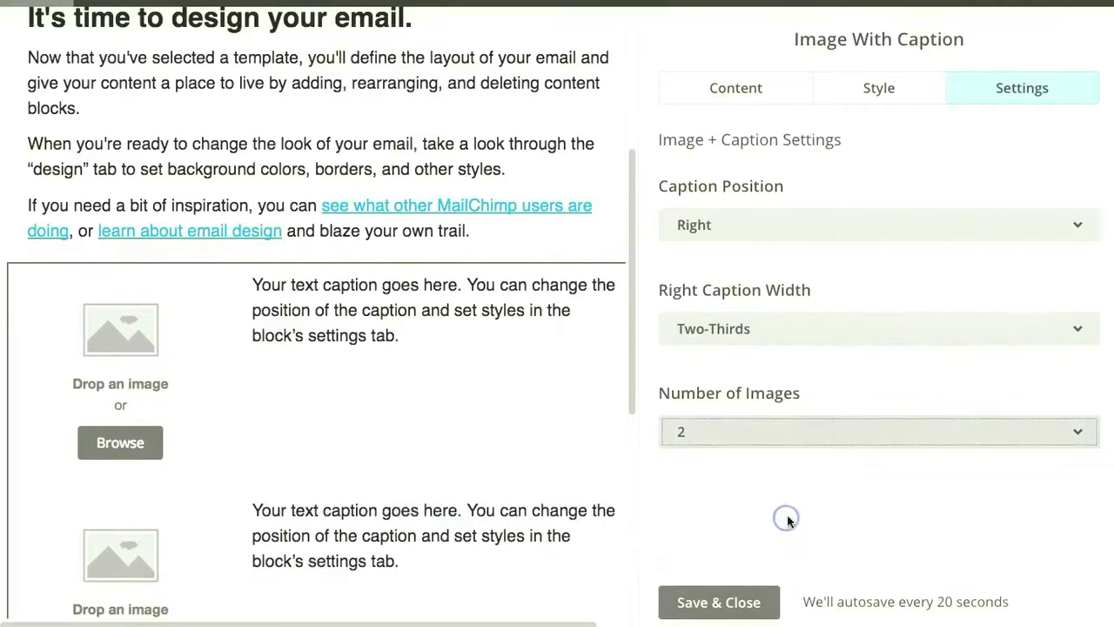
drag(633, 377, 673, 411)
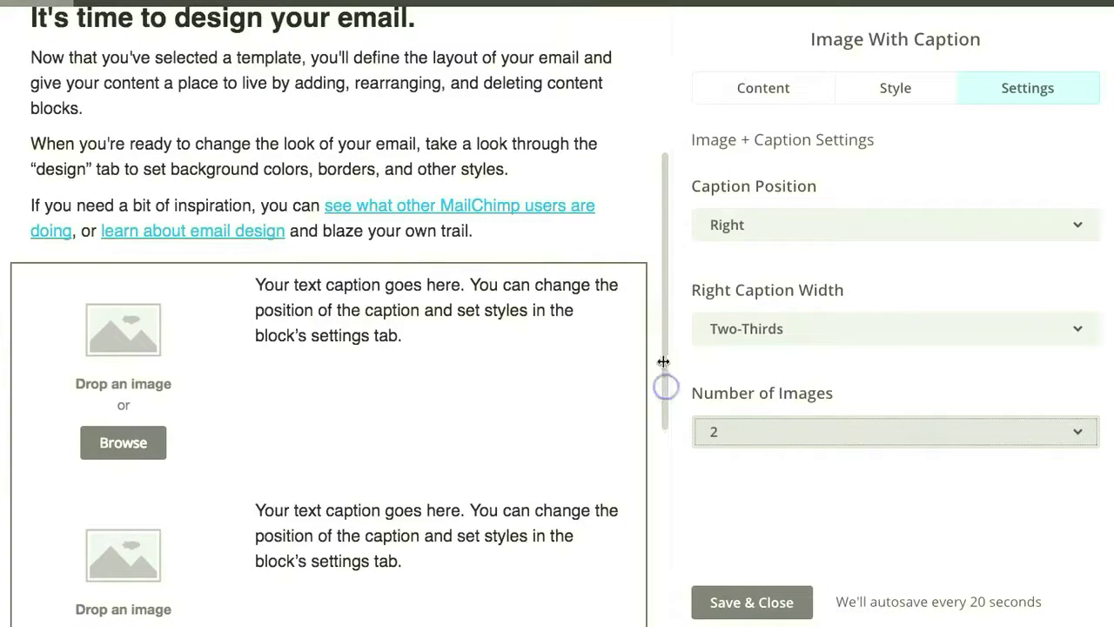
Step: Duplicate the two-image caption block and delete the copy
drag(662, 356, 661, 450)
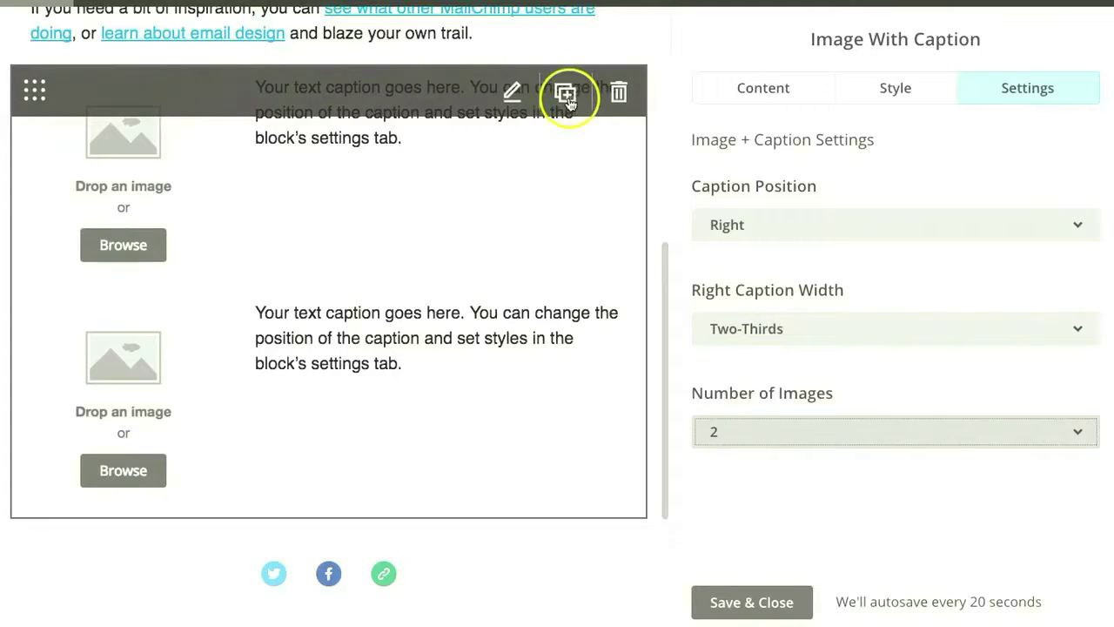
click(566, 94)
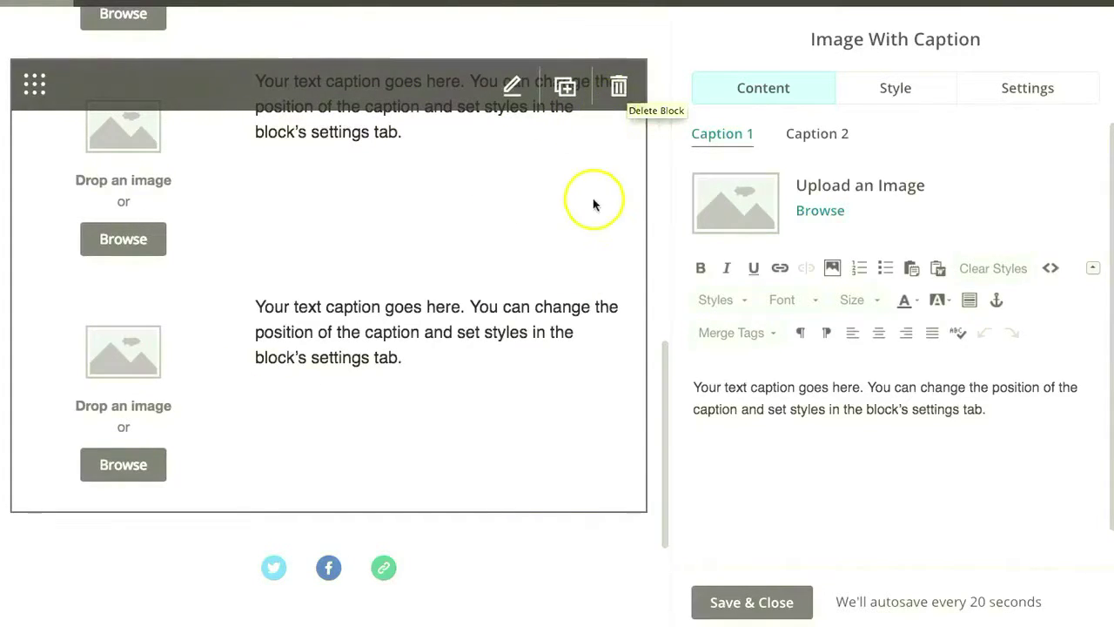
click(611, 87)
click(308, 417)
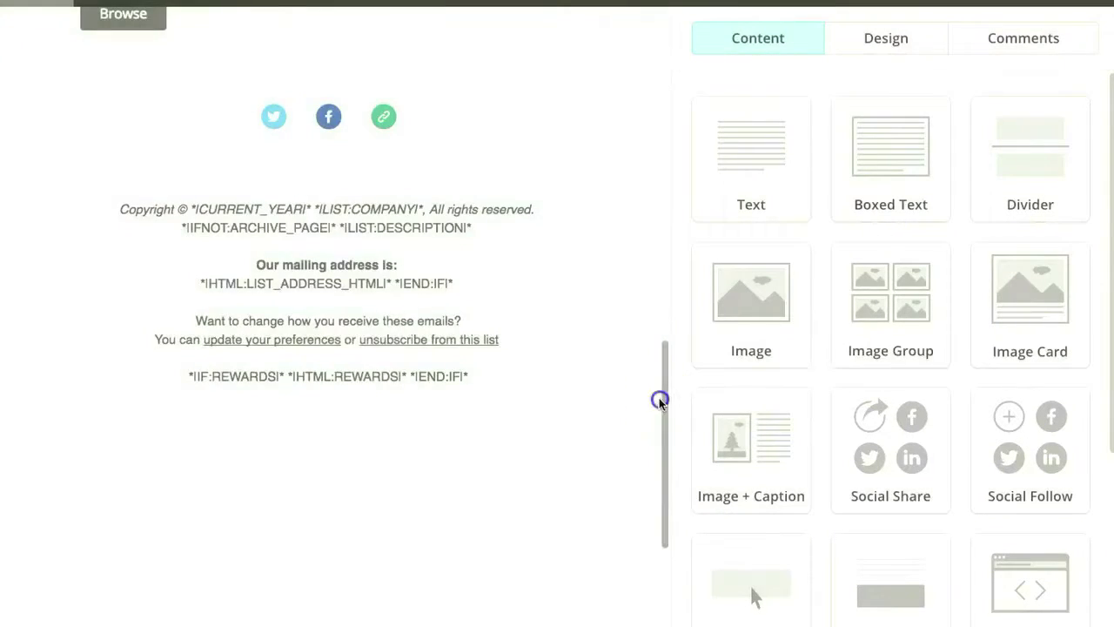
Step: Set the number of images in the remaining image caption block to 1 and save the block
drag(660, 402, 662, 249)
click(583, 144)
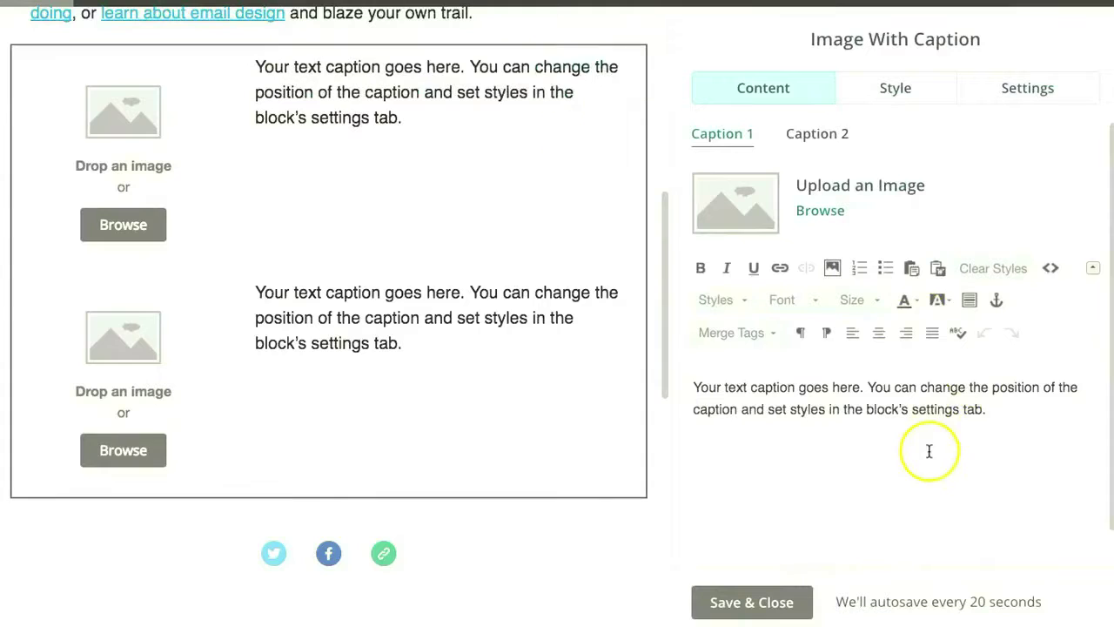
click(1017, 91)
click(809, 432)
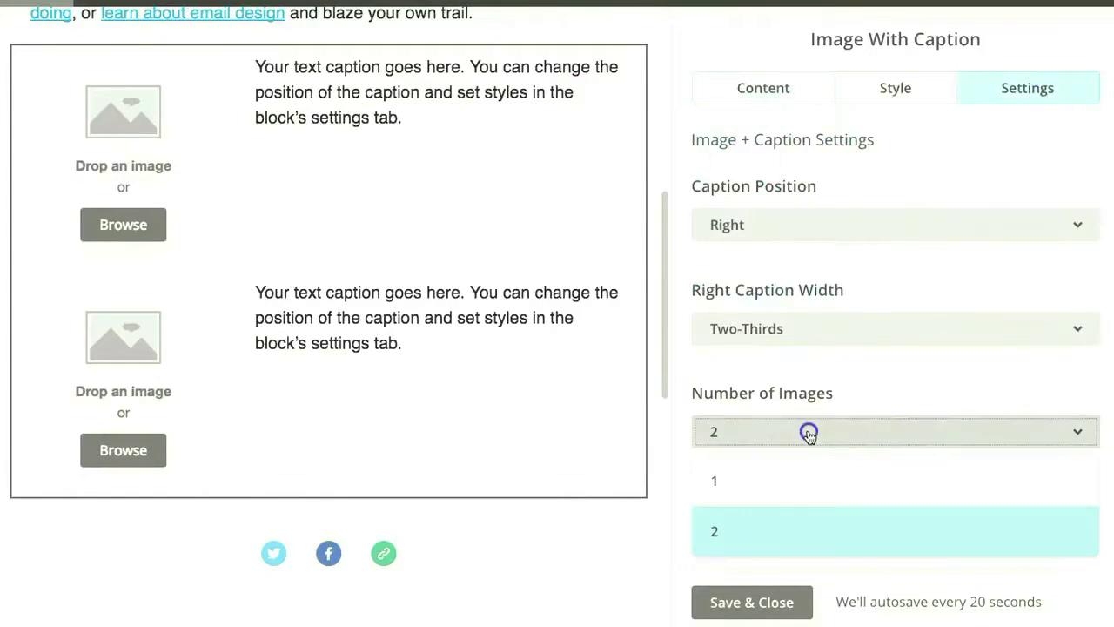
click(766, 481)
click(754, 601)
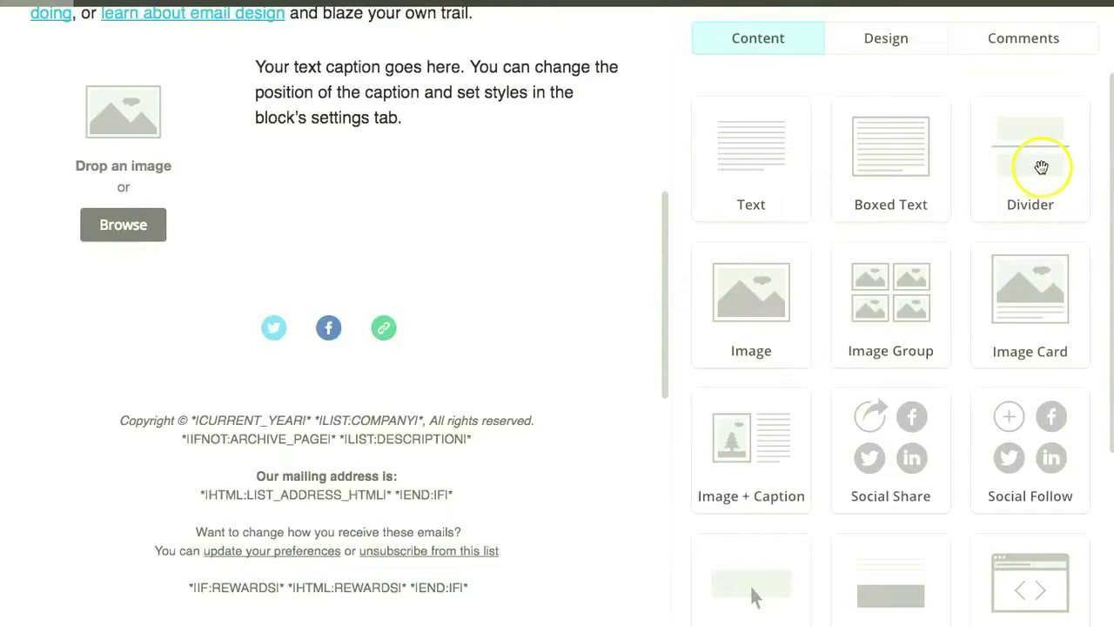
Step: Place a Divider block directly below the image caption block and set its top and bottom padding to 10 px
drag(1029, 169, 453, 280)
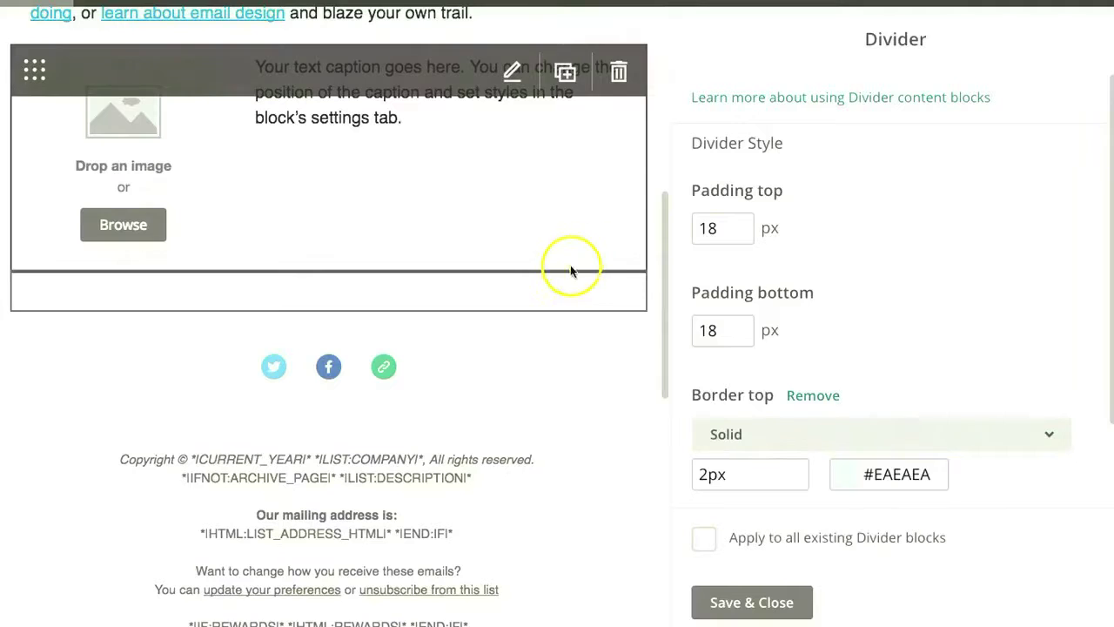
click(721, 230)
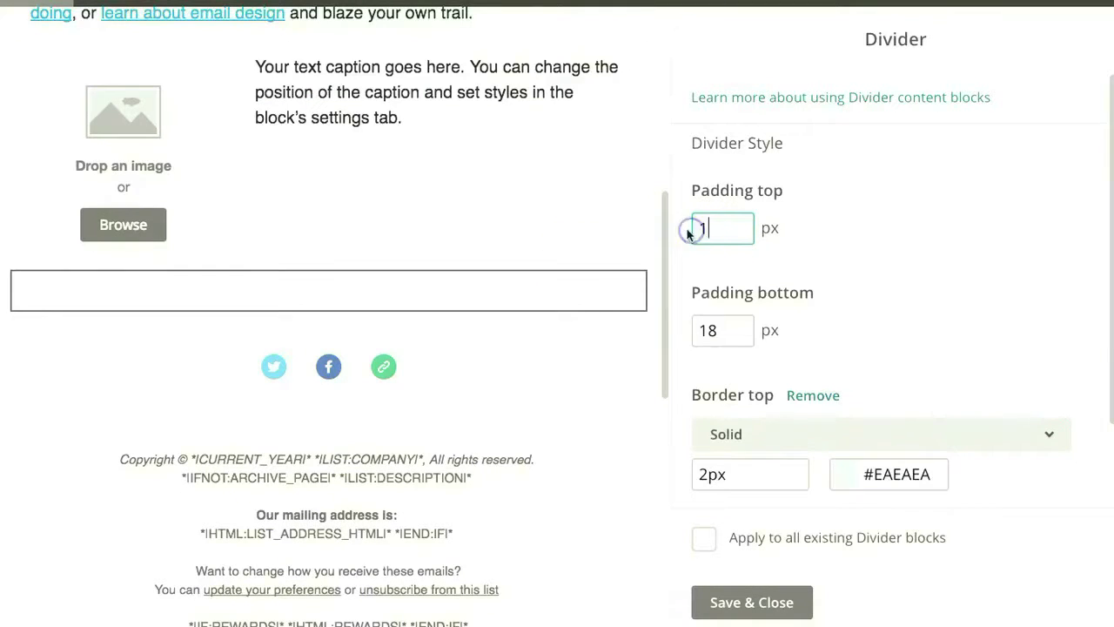
click(718, 330)
drag(718, 330, 691, 328)
text(10)
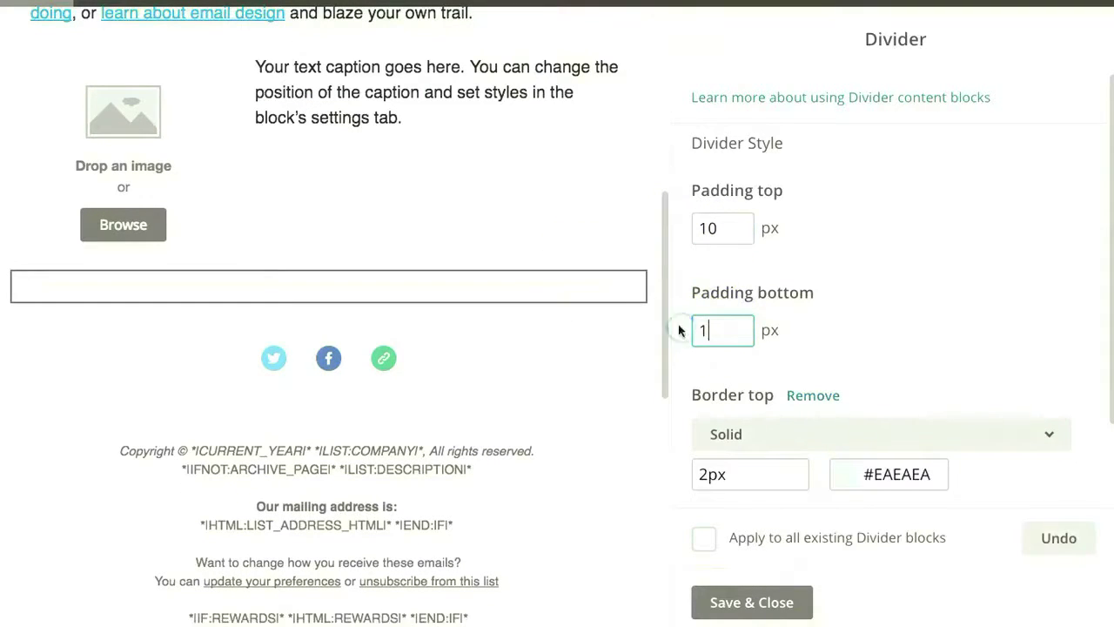
click(889, 288)
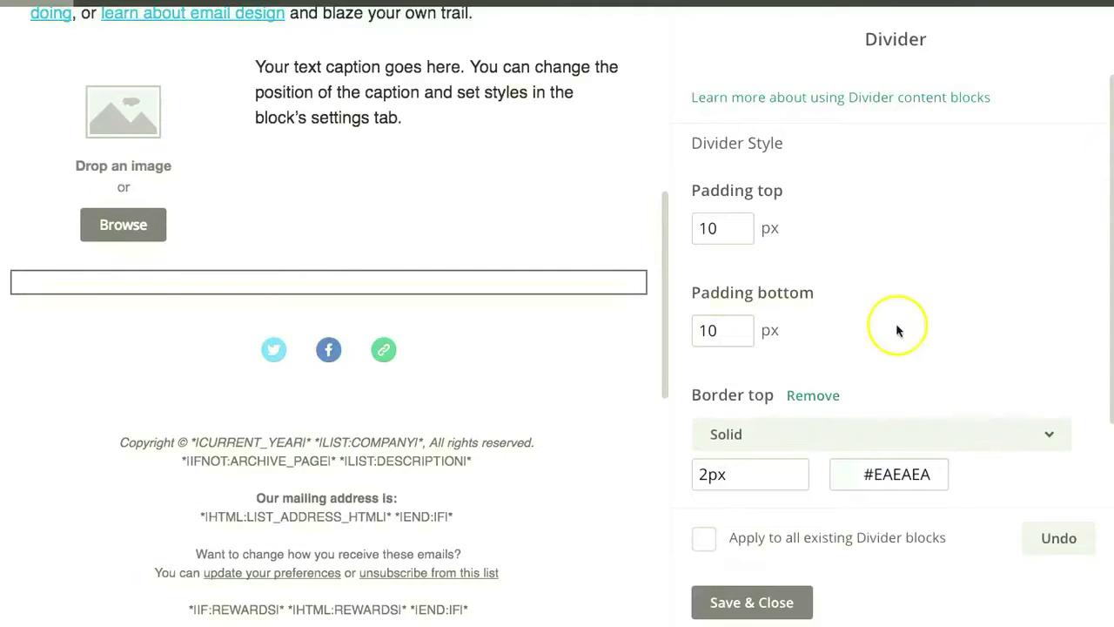
Step: Set the divider's top border thickness to 1px
click(709, 473)
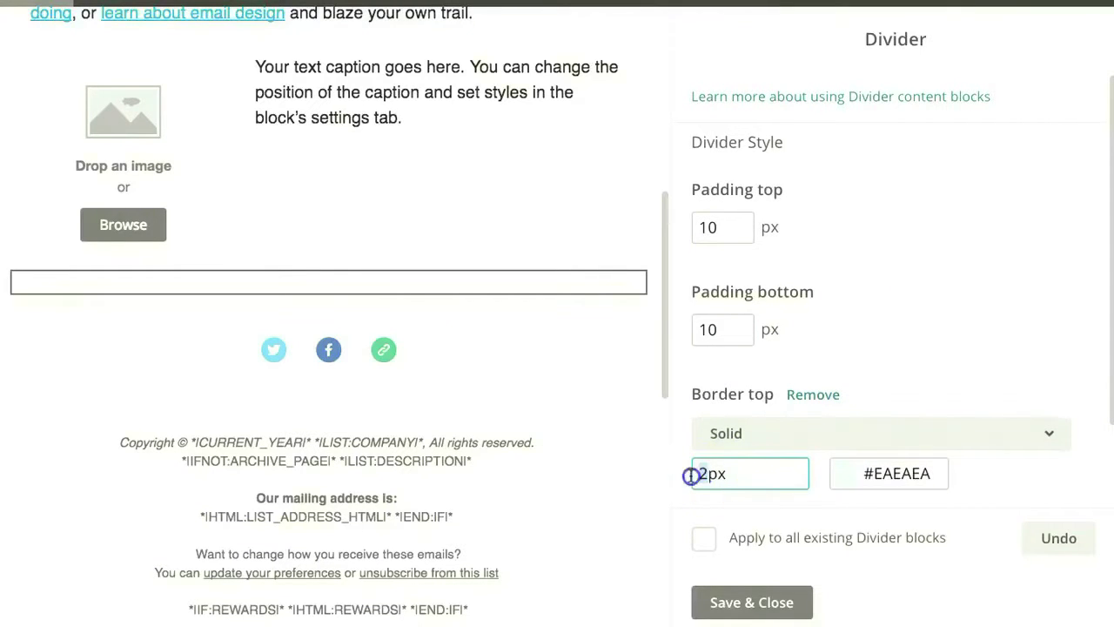
key(Delete)
text(1)
click(952, 358)
click(909, 474)
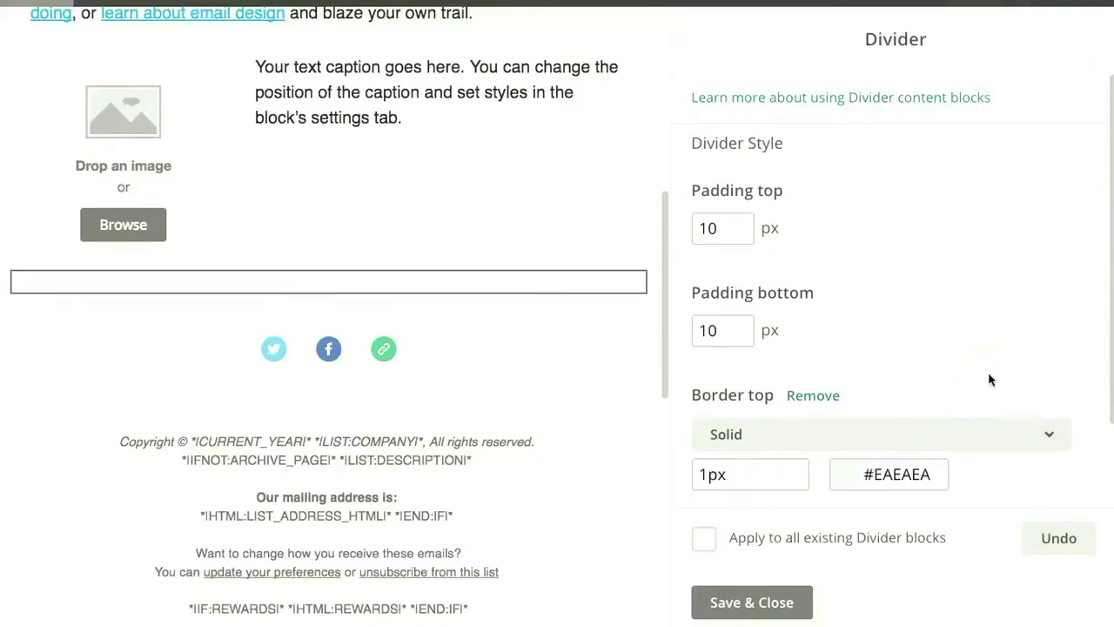
Step: Apply the divider style to all existing Divider blocks and save the block
scroll(1001, 435, down, 1)
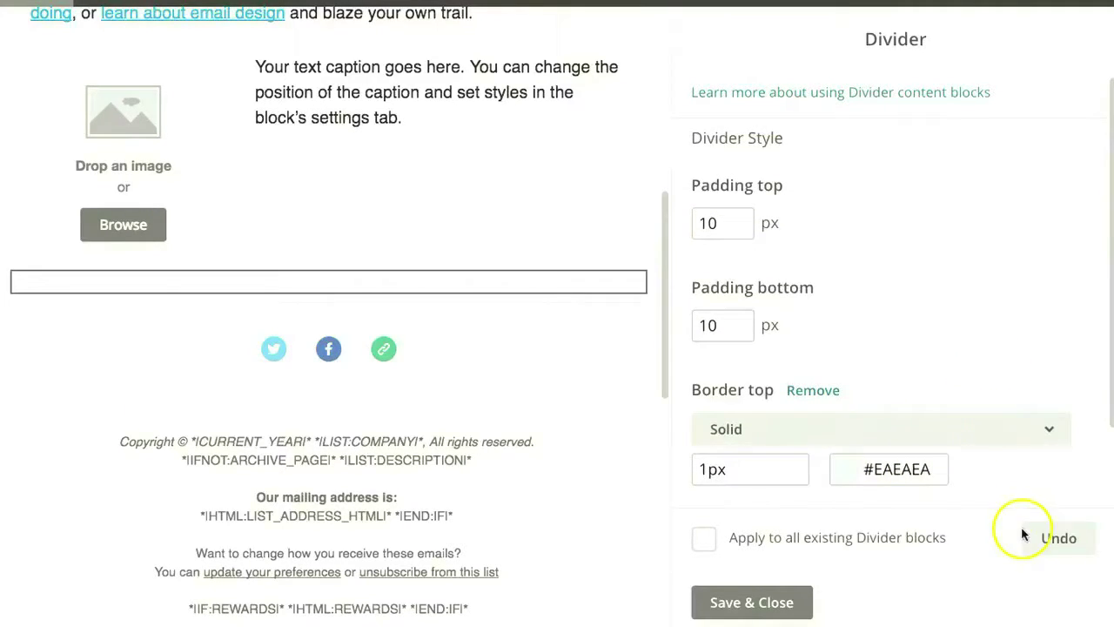
click(705, 543)
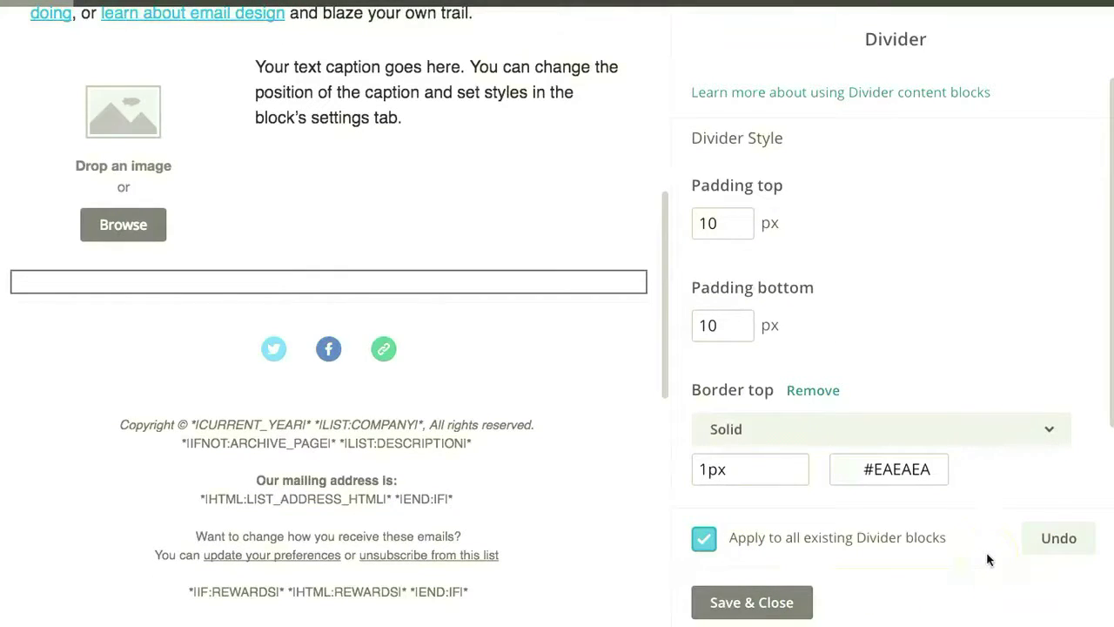
click(788, 601)
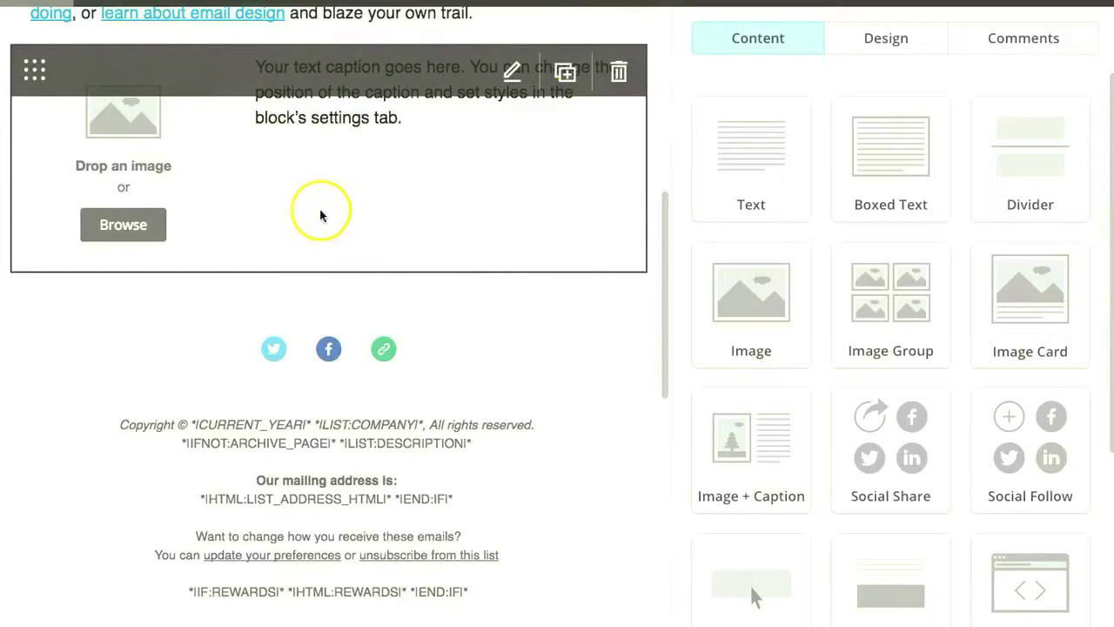
Step: Duplicate the image caption block and place the copy directly below the divider
click(565, 73)
click(511, 86)
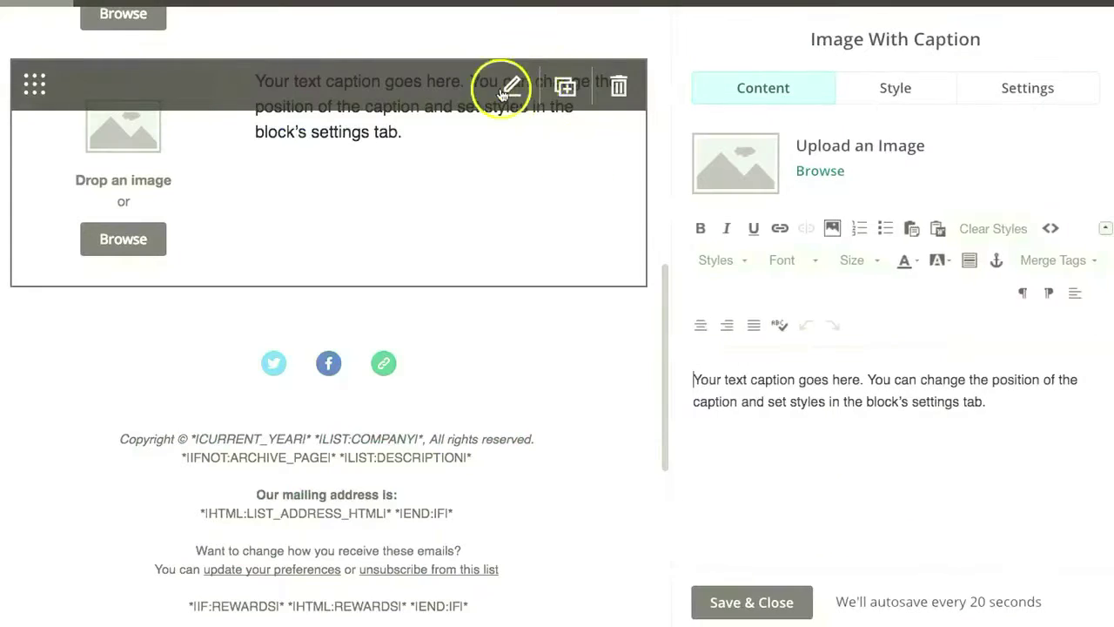
mouse_move(30, 122)
mouse_down()
mouse_move(30, 136)
mouse_move(32, 116)
mouse_up()
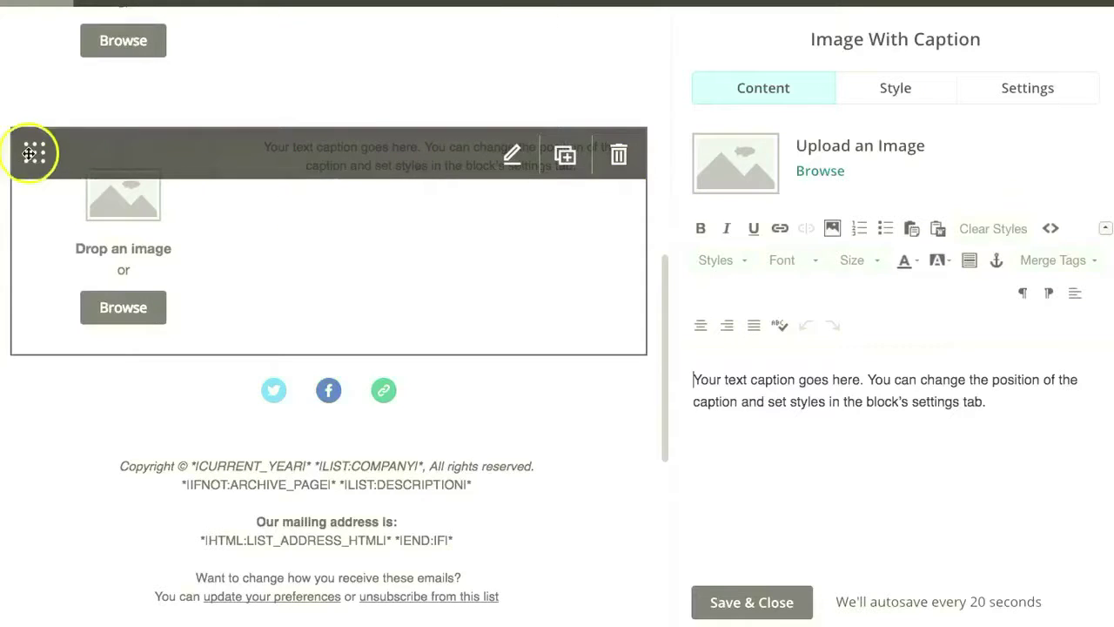
drag(29, 153, 75, 142)
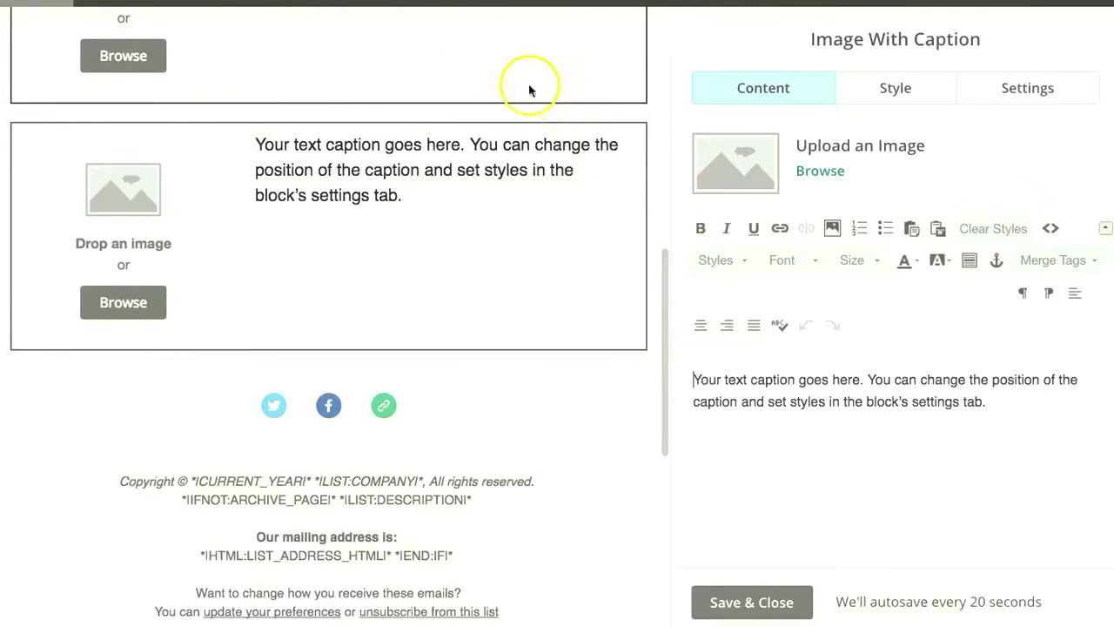
Step: Duplicate the divider and move the copy below the second image caption block
mouse_move(566, 130)
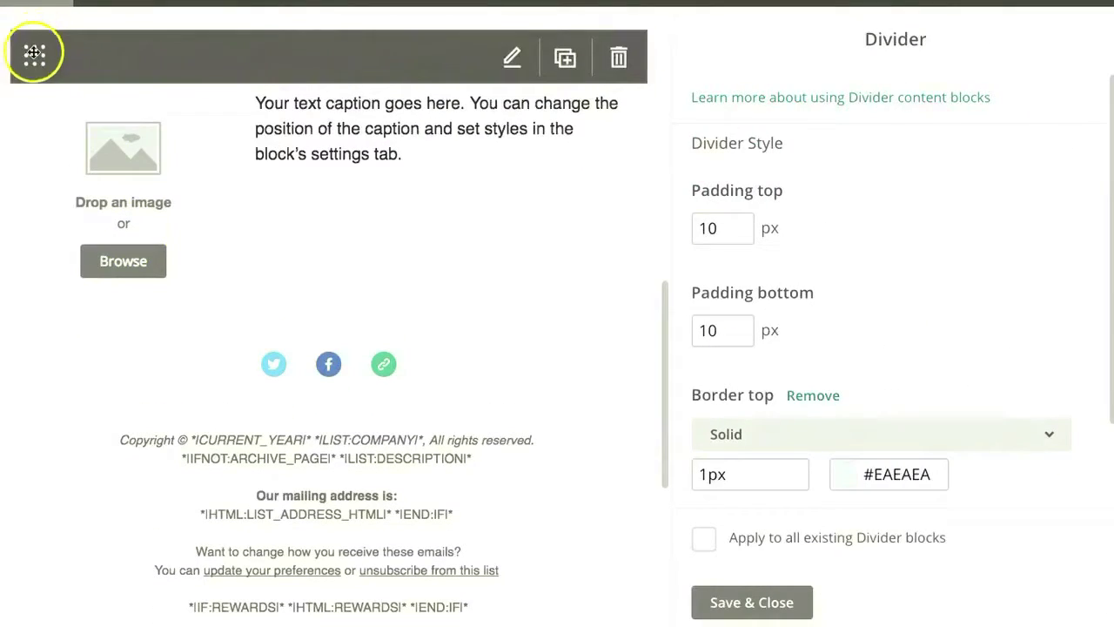
drag(35, 50, 31, 243)
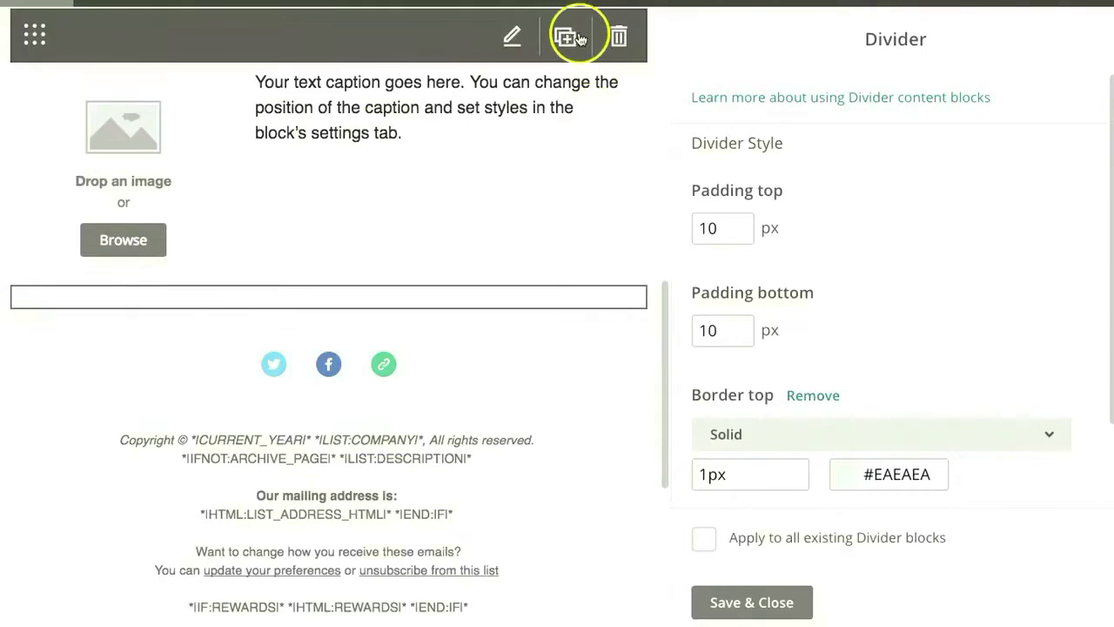
Step: Duplicate the divider between the caption blocks once more and delete the extra divider
click(566, 35)
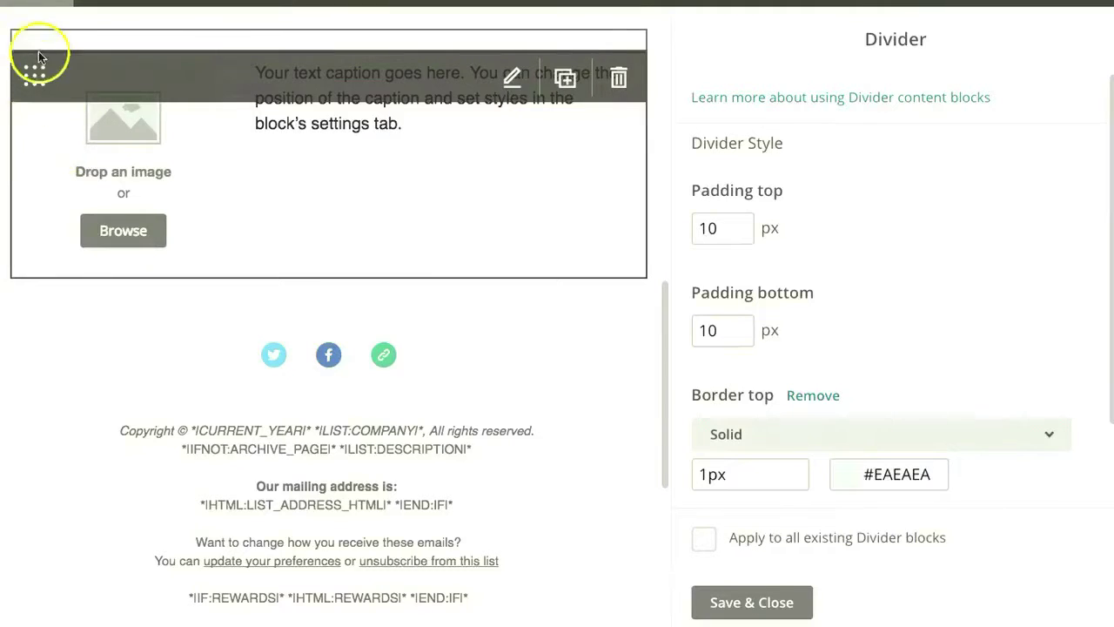
drag(35, 53, 580, 271)
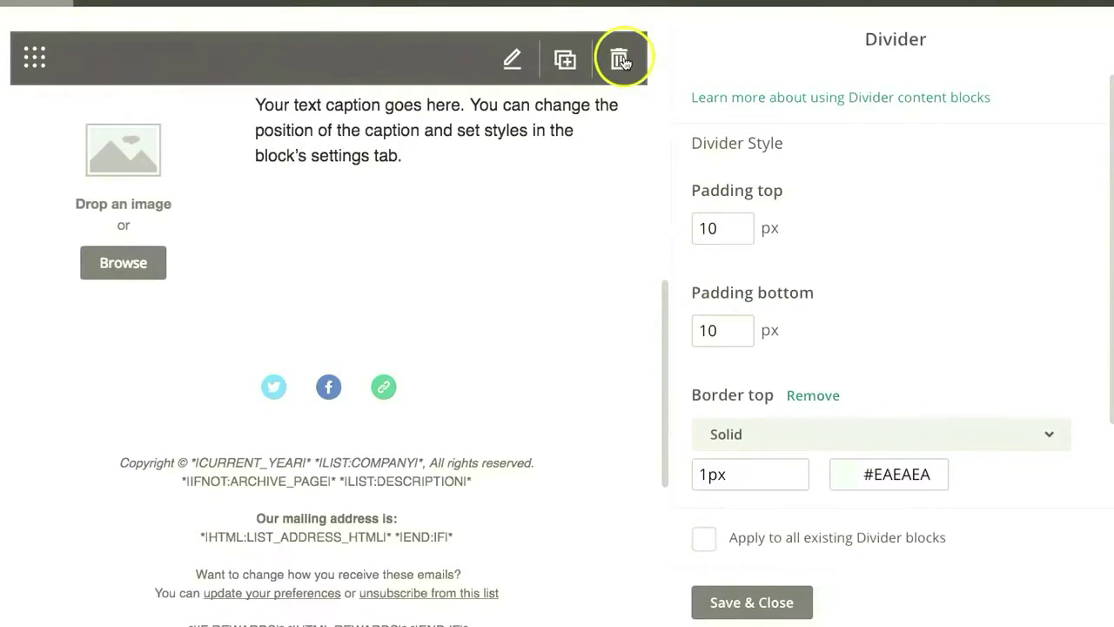
click(622, 59)
click(331, 407)
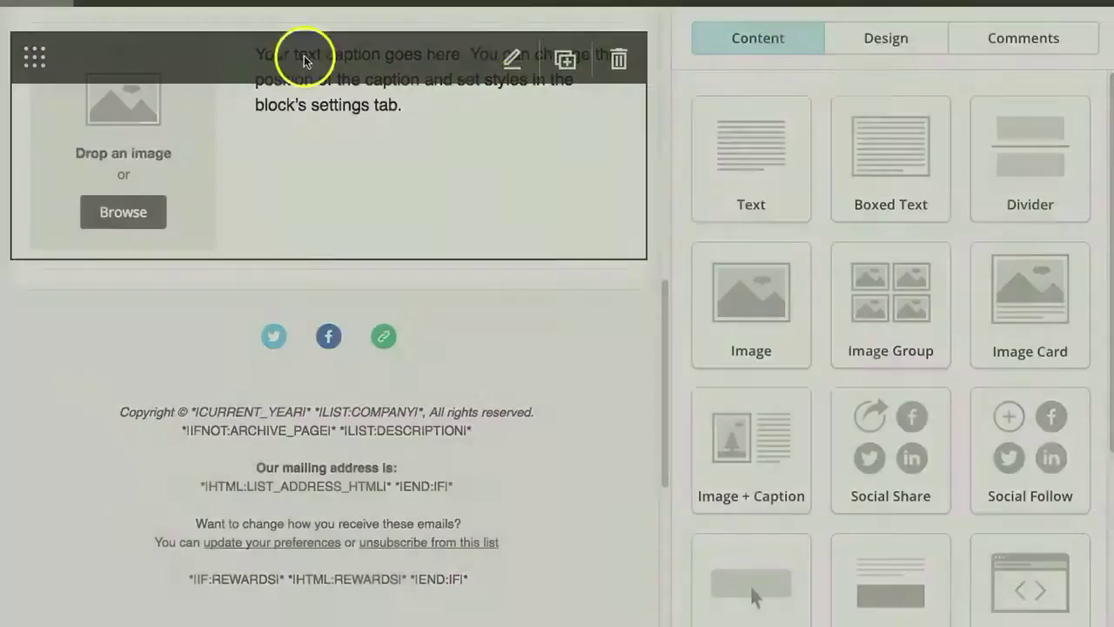
Step: Duplicate the second image caption block and place the copy below the last divider
click(566, 58)
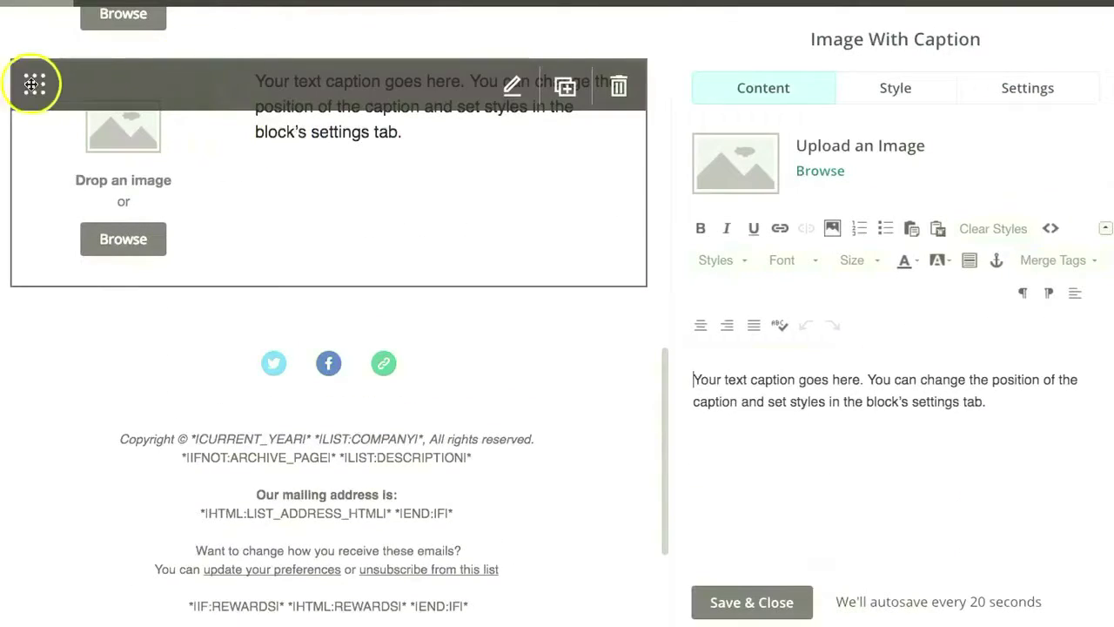
drag(29, 103, 93, 110)
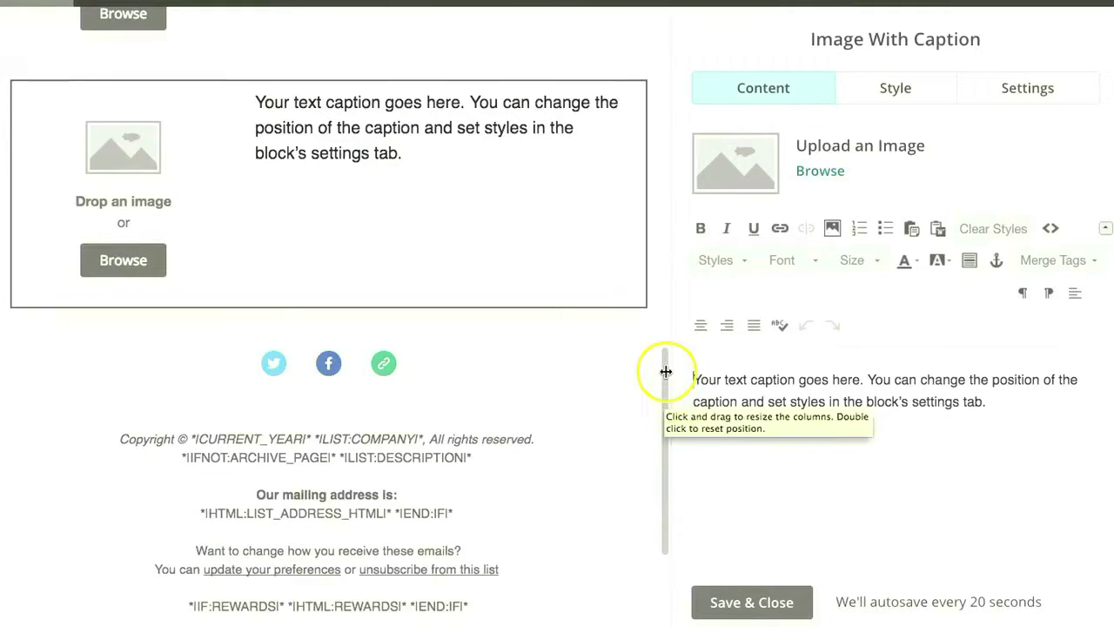
drag(661, 368, 636, 363)
mouse_move(548, 360)
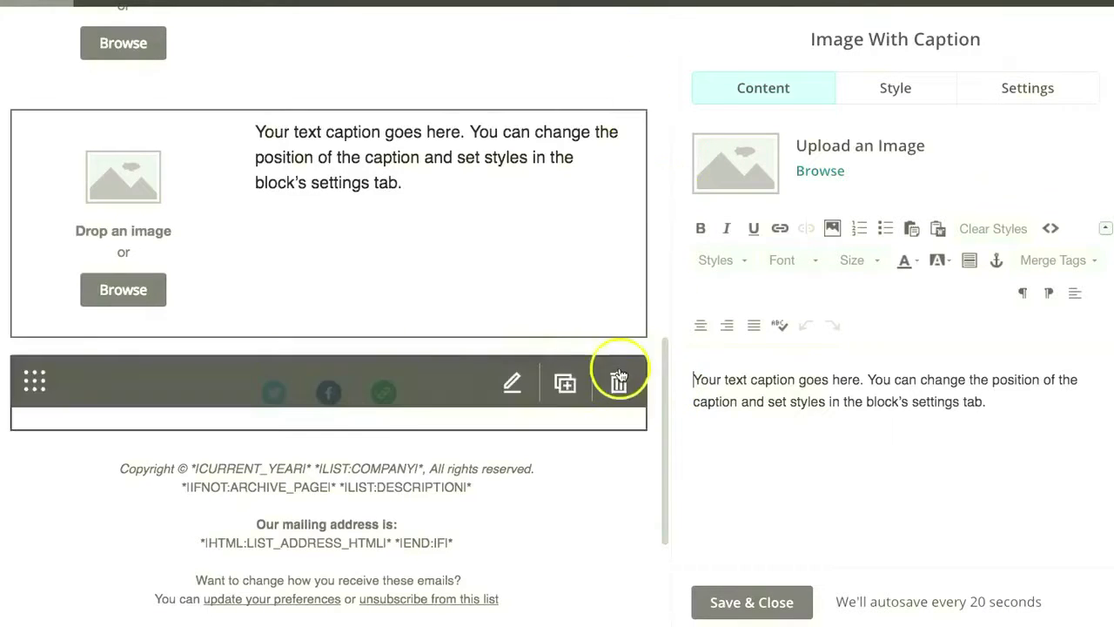
Step: Duplicate the divider under the first image caption block, move the copy directly above that block and save it
drag(659, 339, 677, 21)
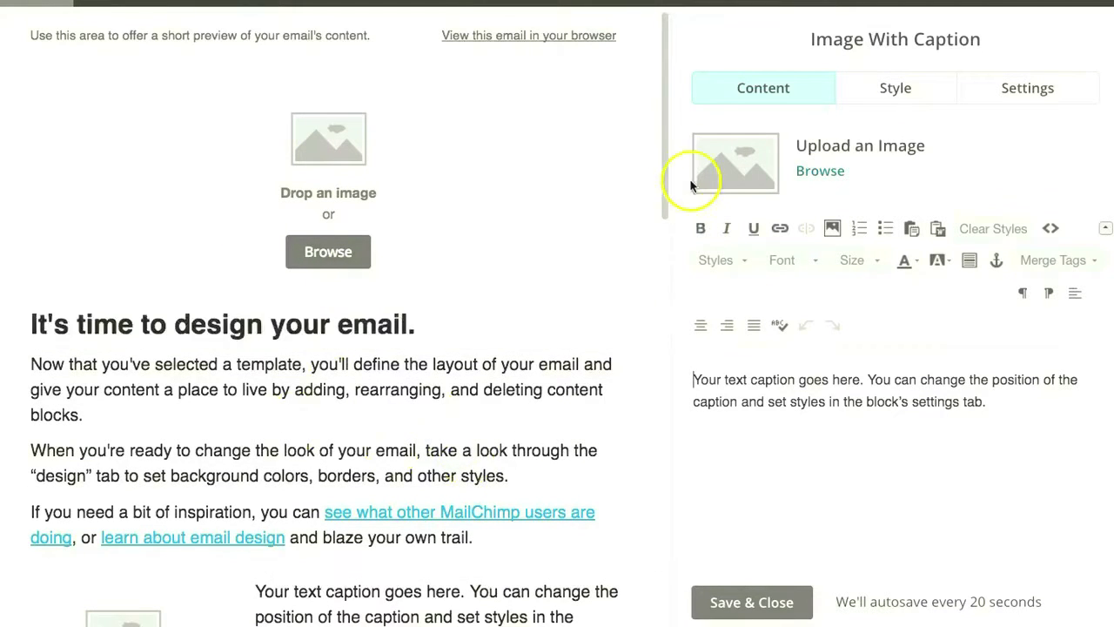
drag(664, 179, 653, 264)
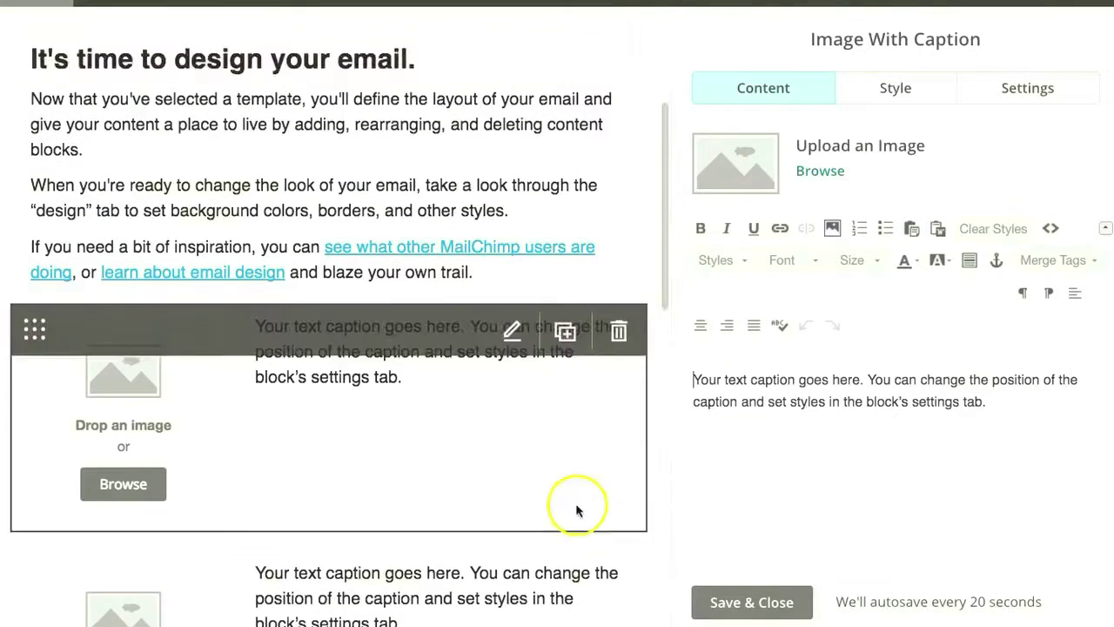
click(573, 553)
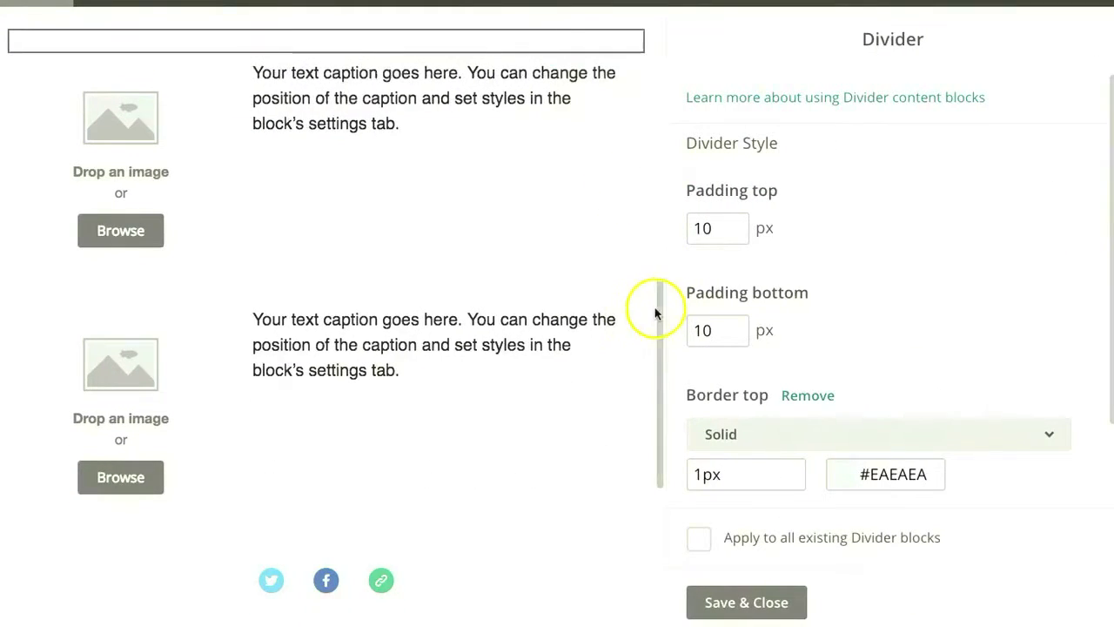
drag(654, 305, 662, 145)
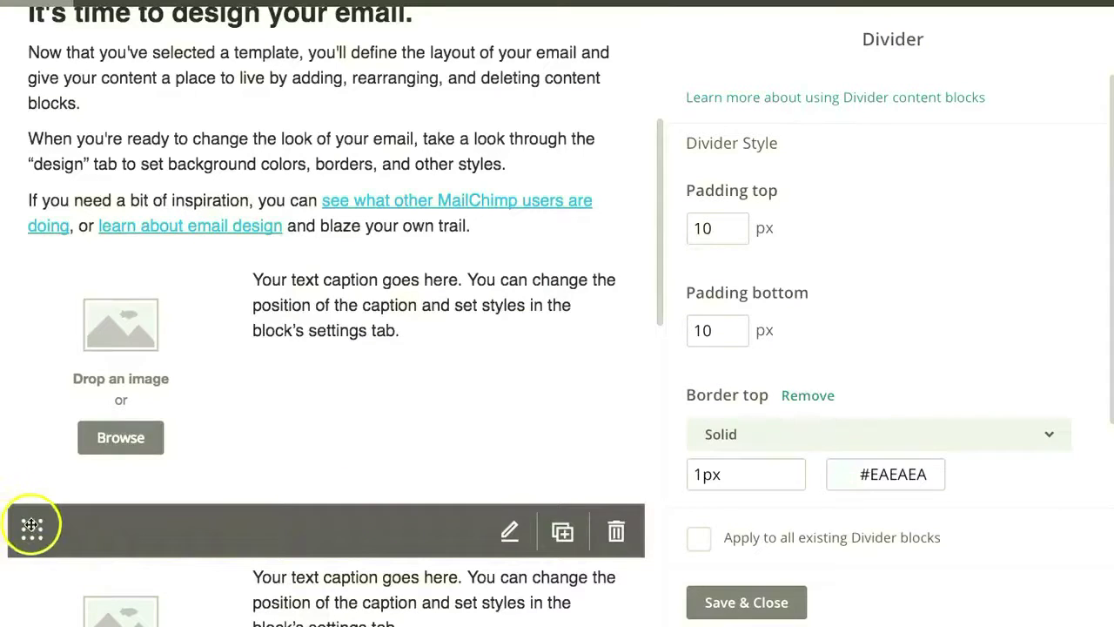
drag(29, 525, 73, 276)
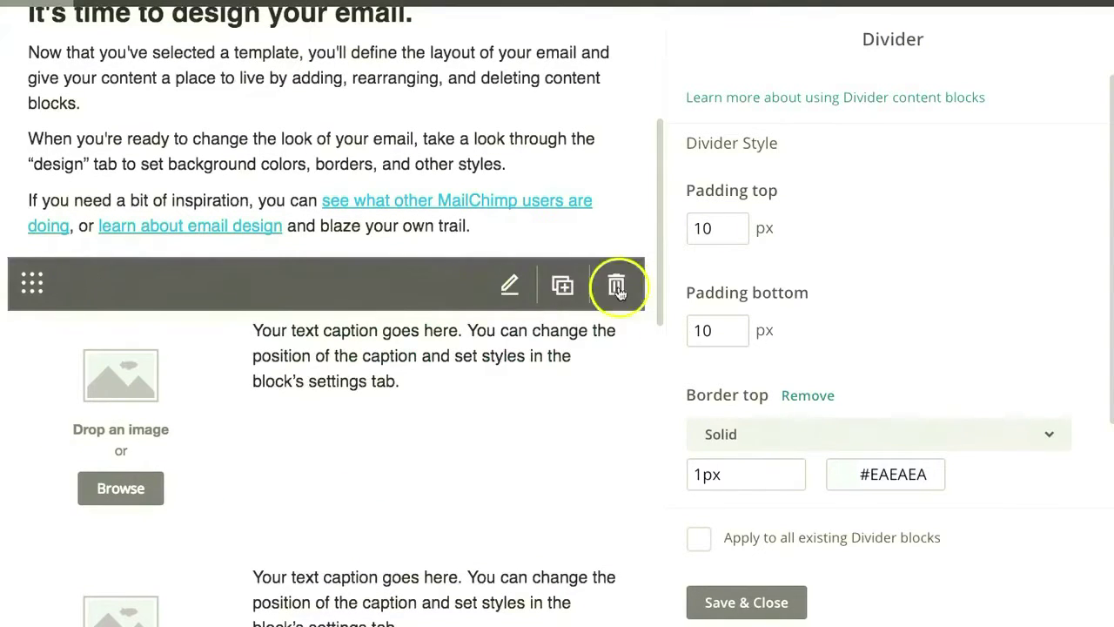
click(747, 602)
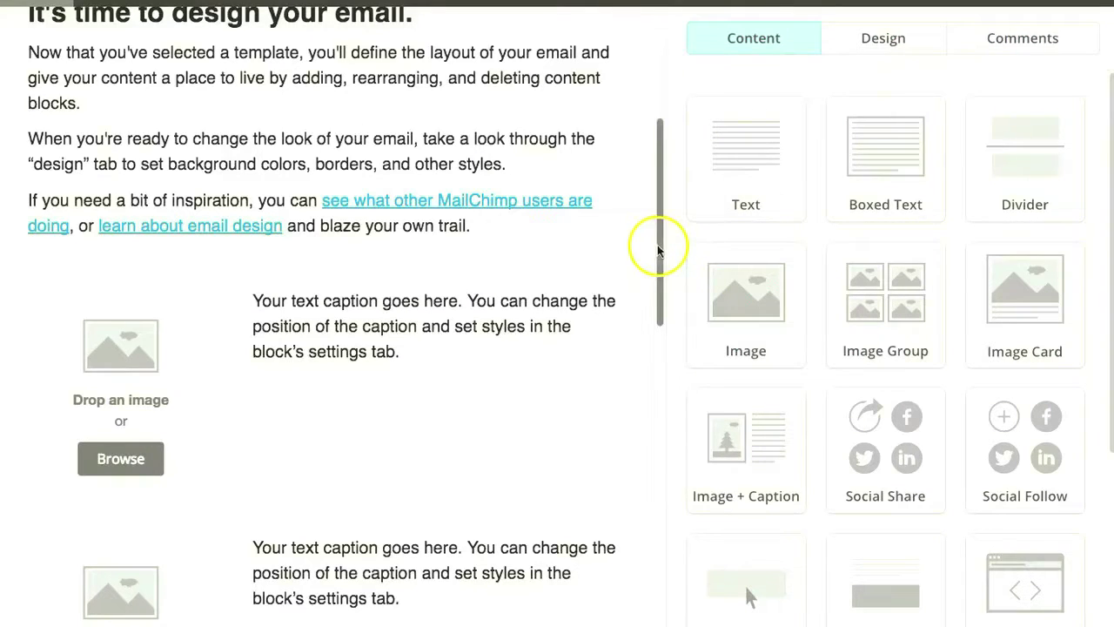
Step: Set the page background color to #470F43 in the page design settings
drag(659, 251, 667, 92)
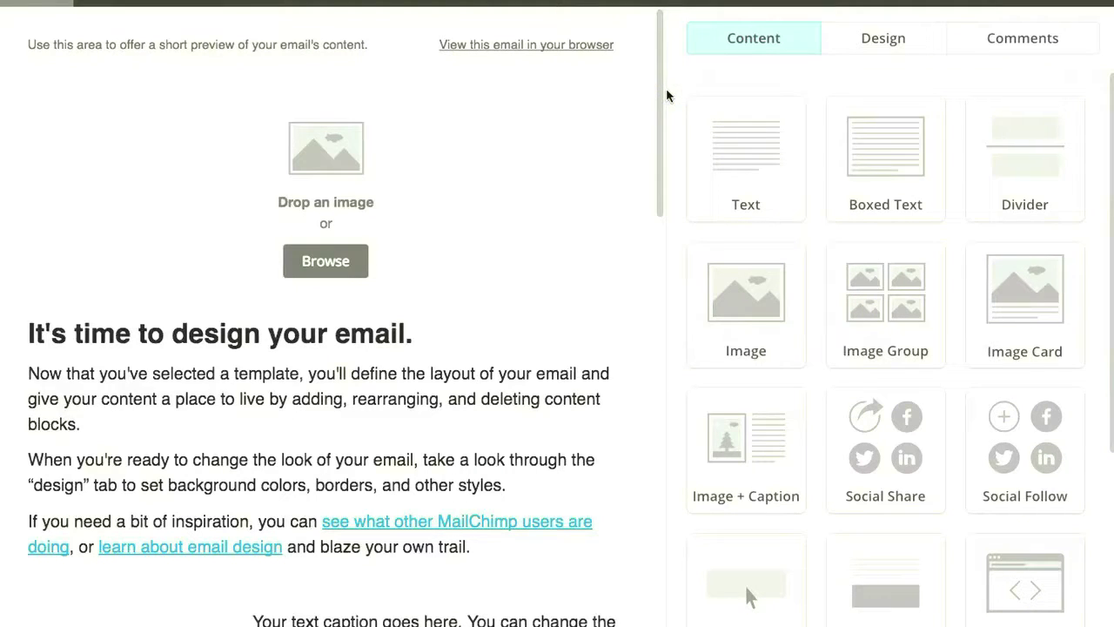
mouse_move(303, 336)
click(874, 48)
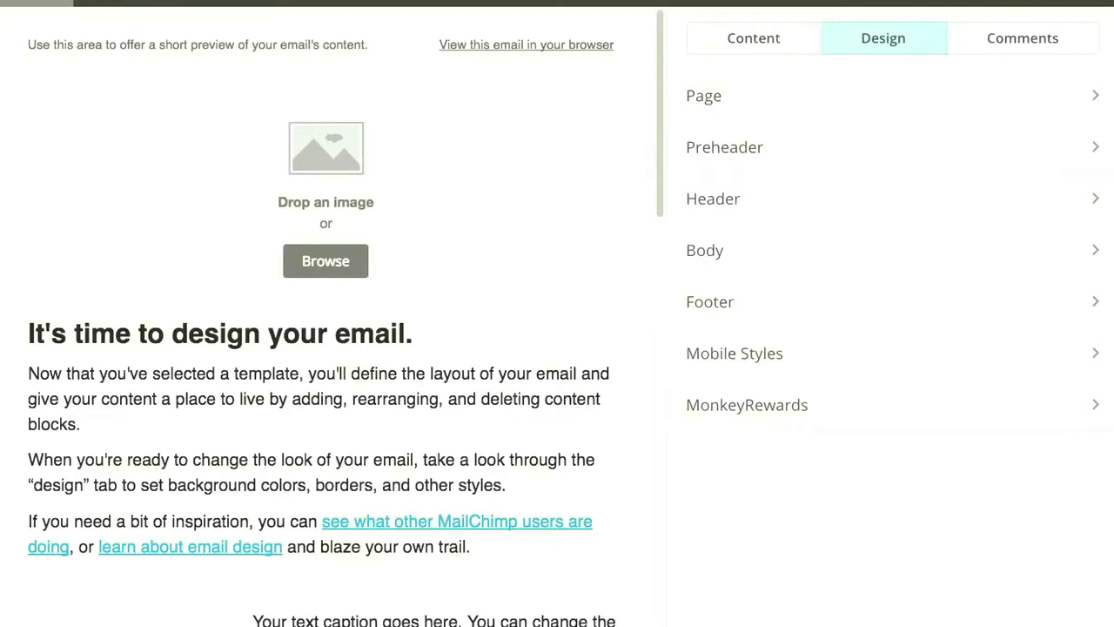
click(714, 98)
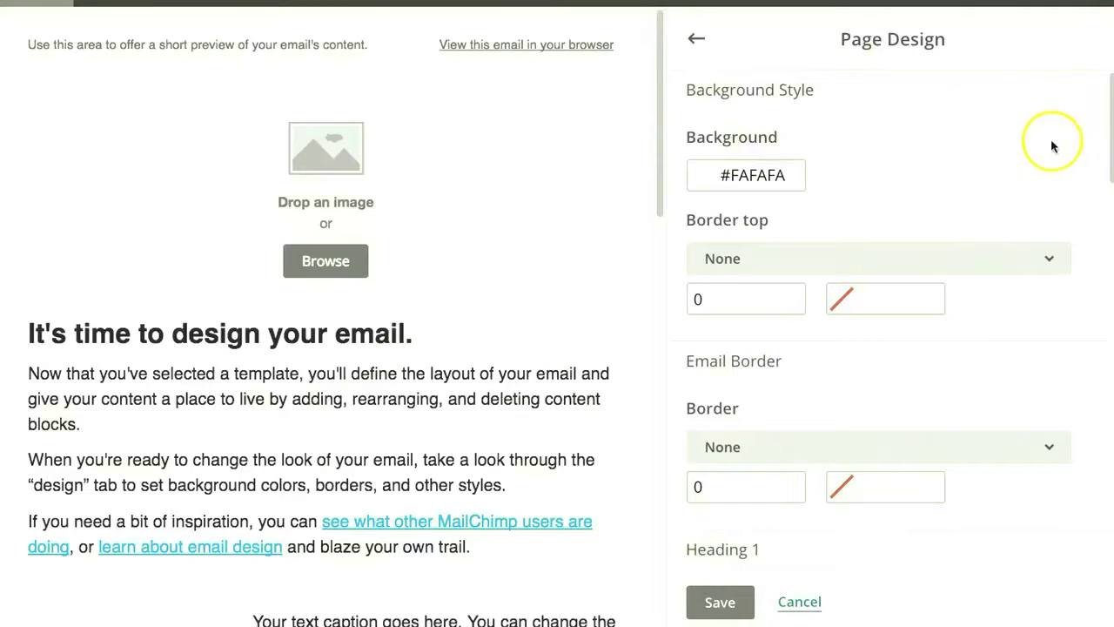
drag(1111, 140, 1074, 55)
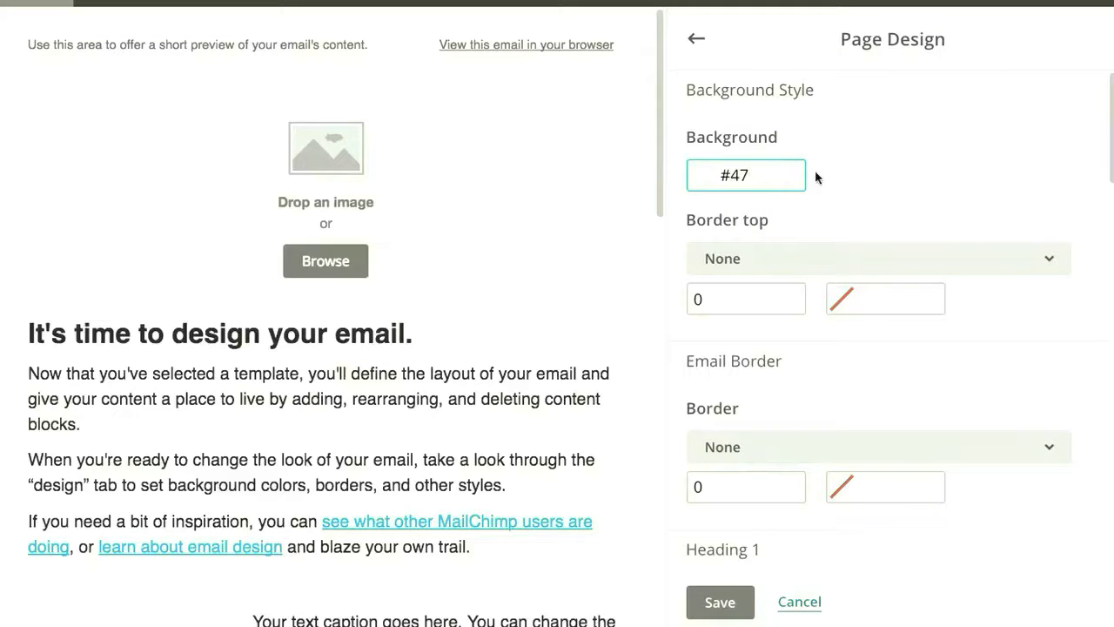
text(0F43)
click(724, 175)
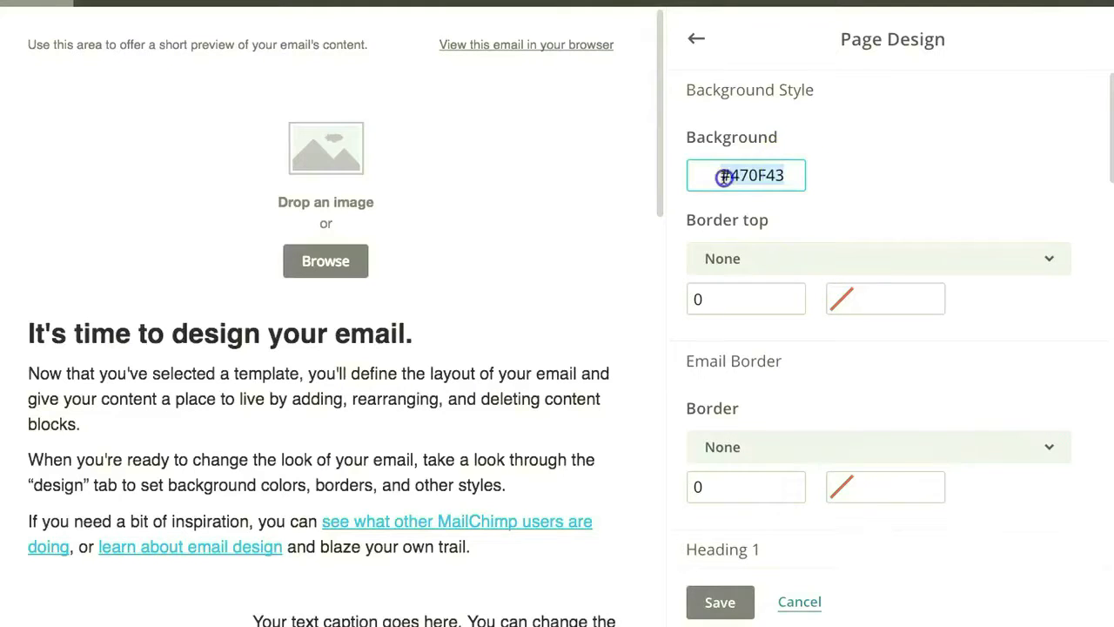
drag(789, 177, 718, 175)
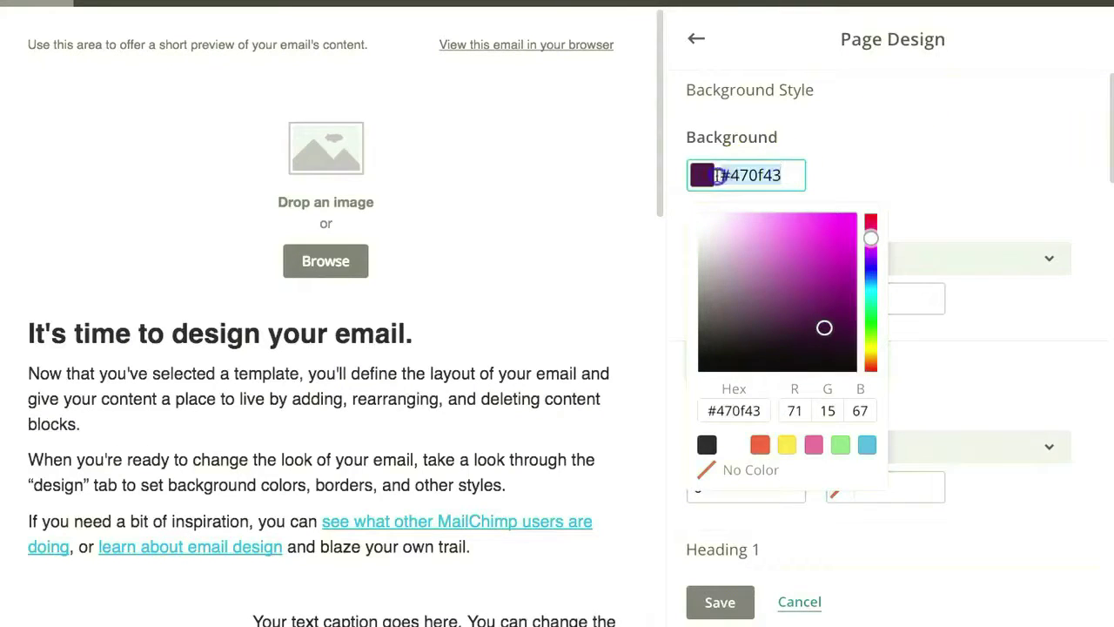
click(882, 153)
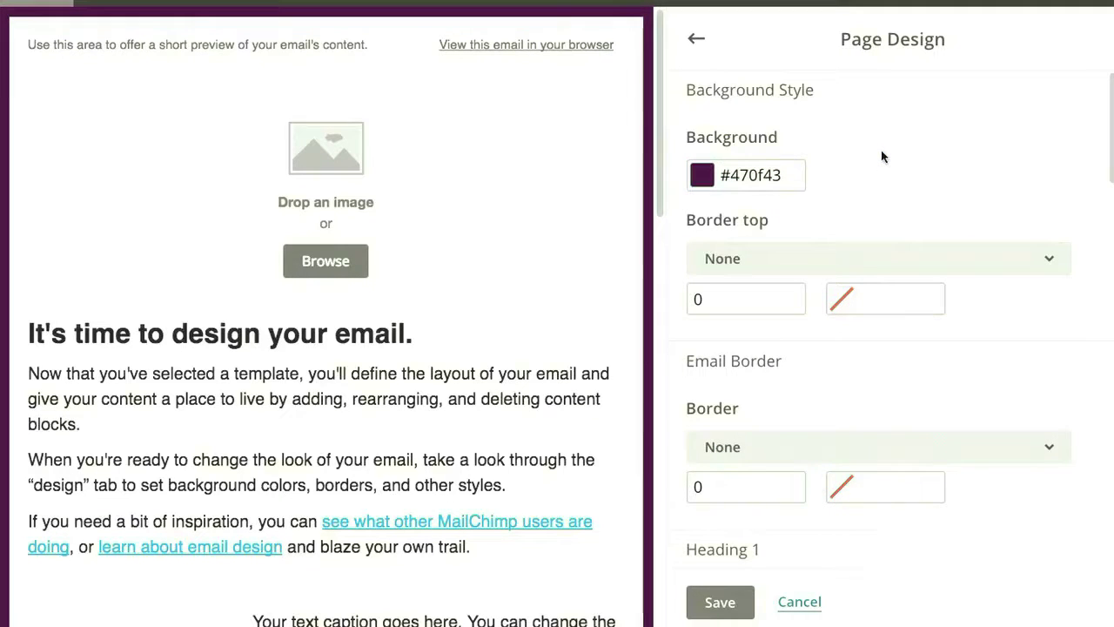
click(881, 155)
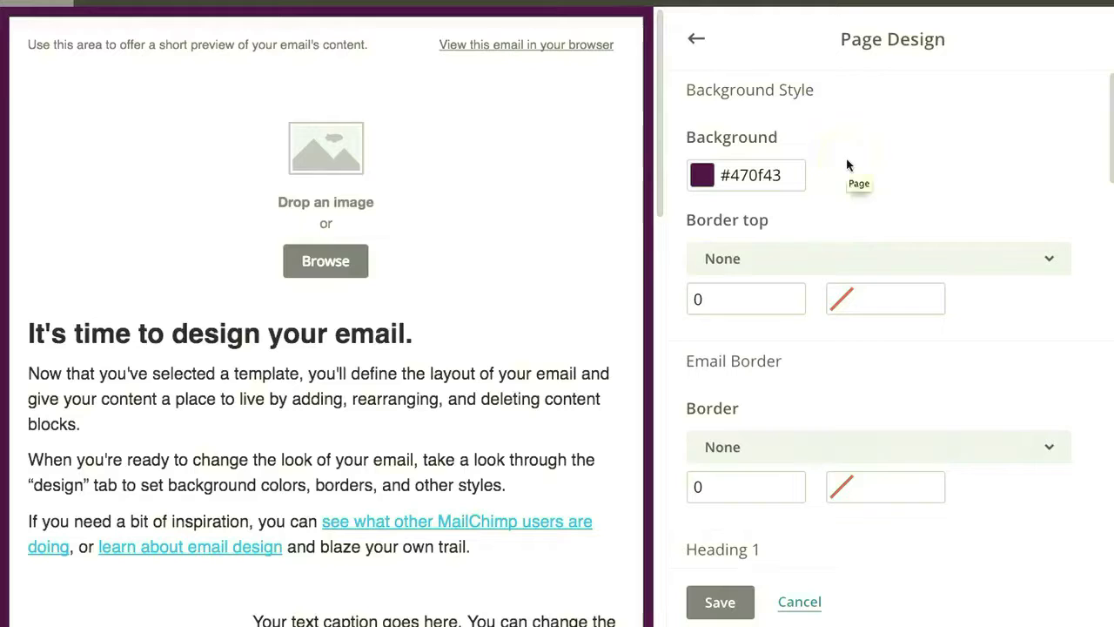
Step: Set the page's top border style to Solid with the yellow color #ceb815
click(844, 269)
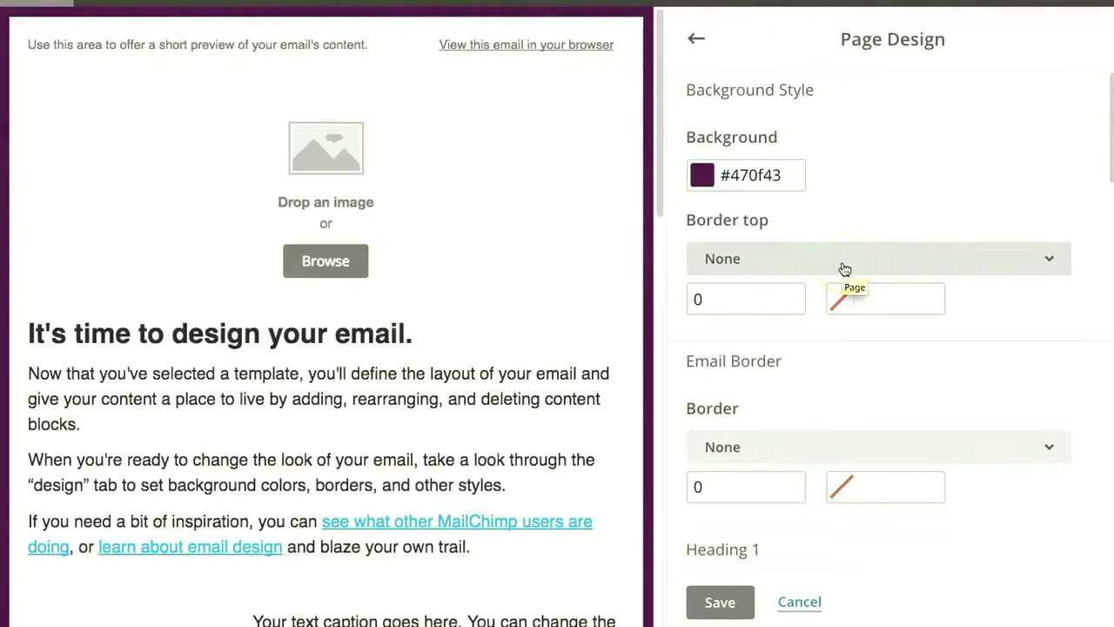
click(844, 265)
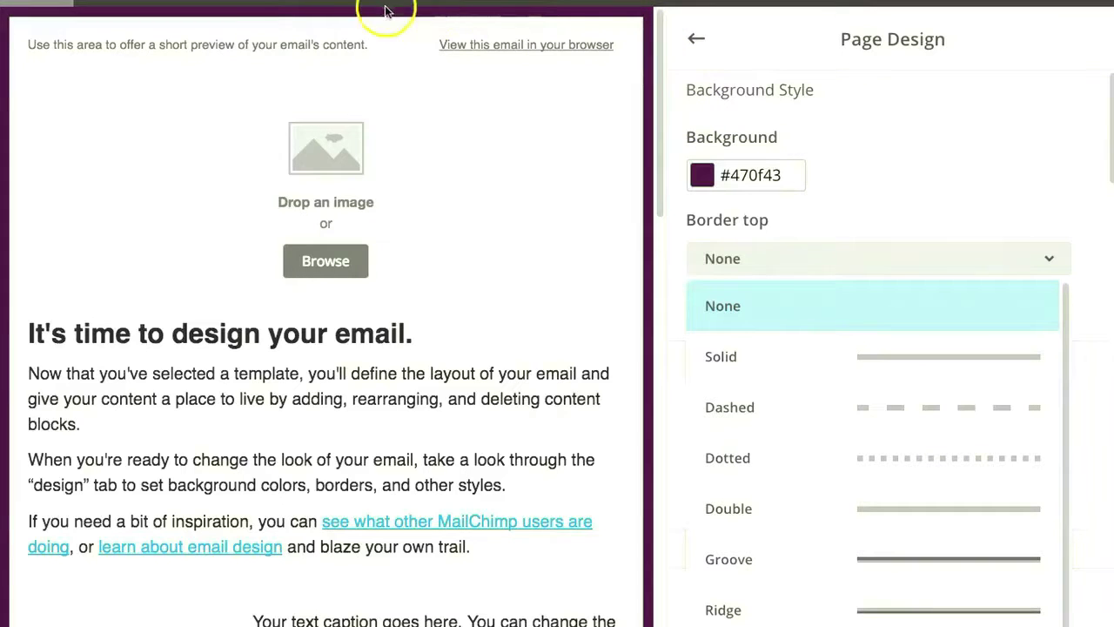
click(918, 360)
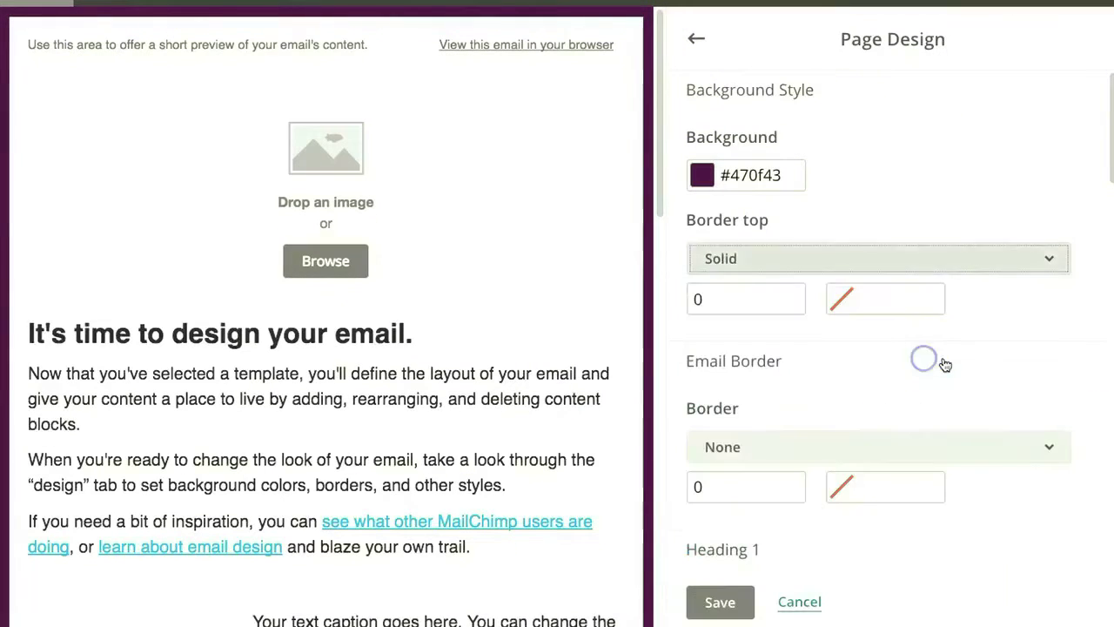
click(858, 296)
click(871, 455)
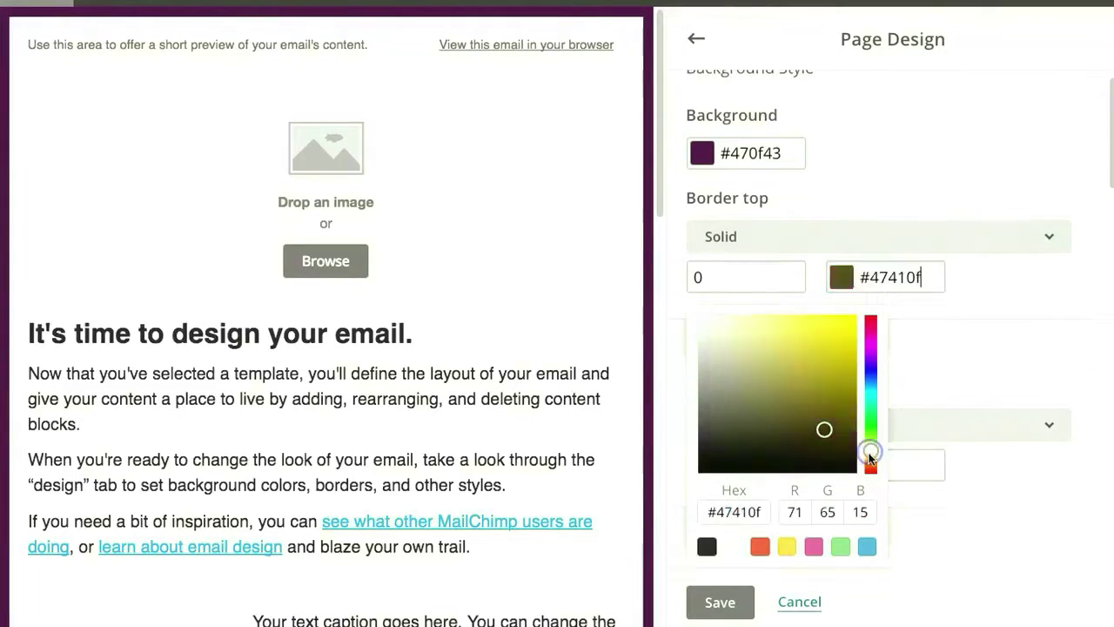
drag(841, 405, 841, 345)
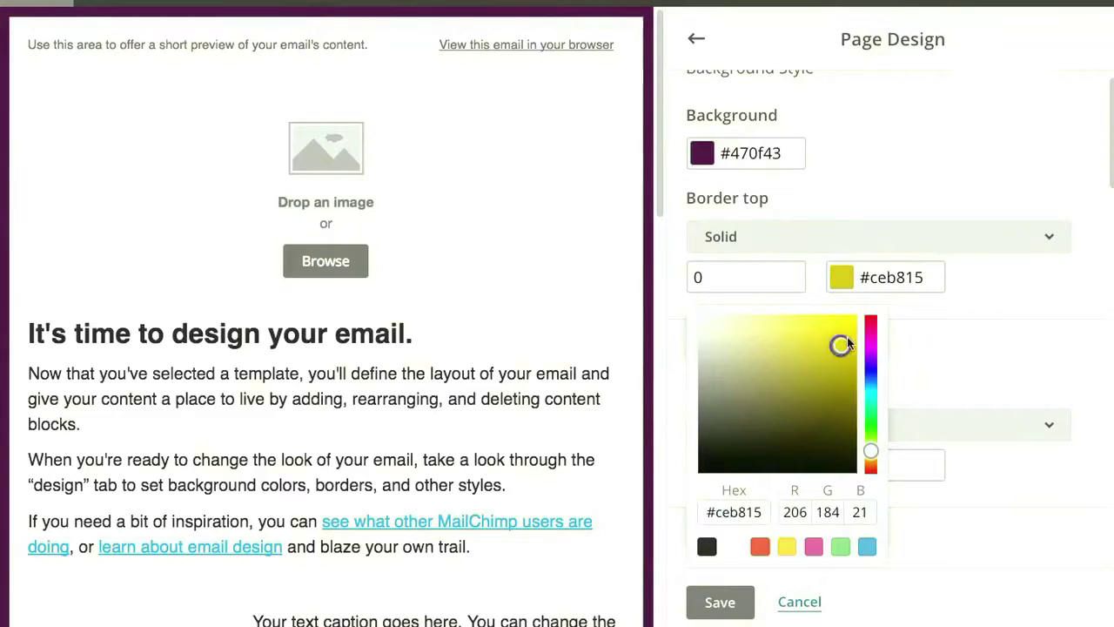
Step: Change the page's top border style to Dashed and set its width to 5 px
click(859, 243)
click(873, 386)
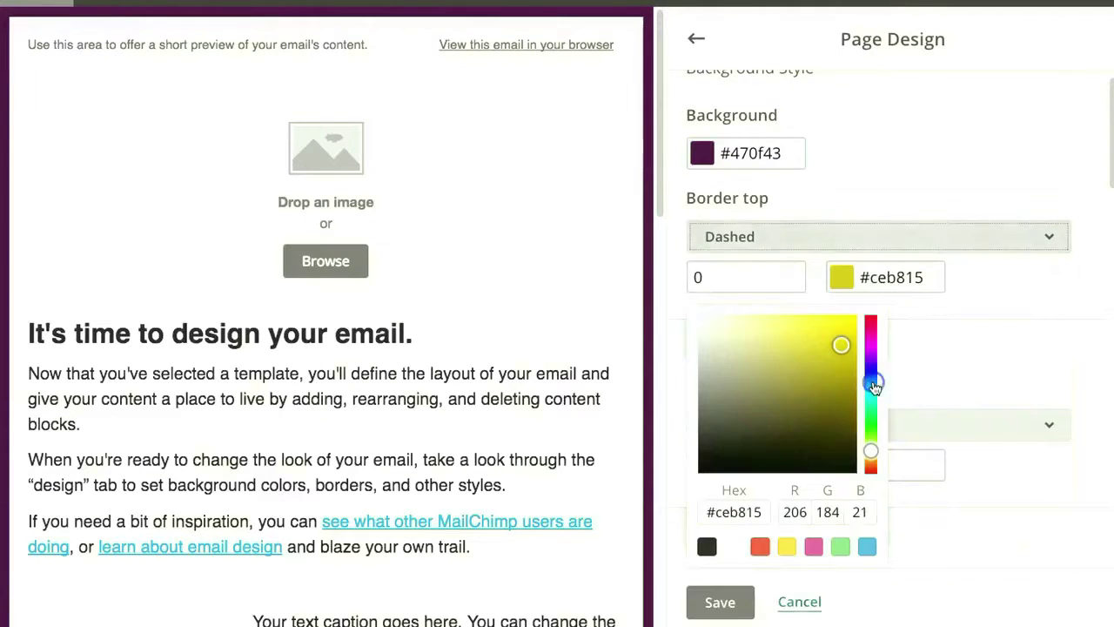
click(936, 126)
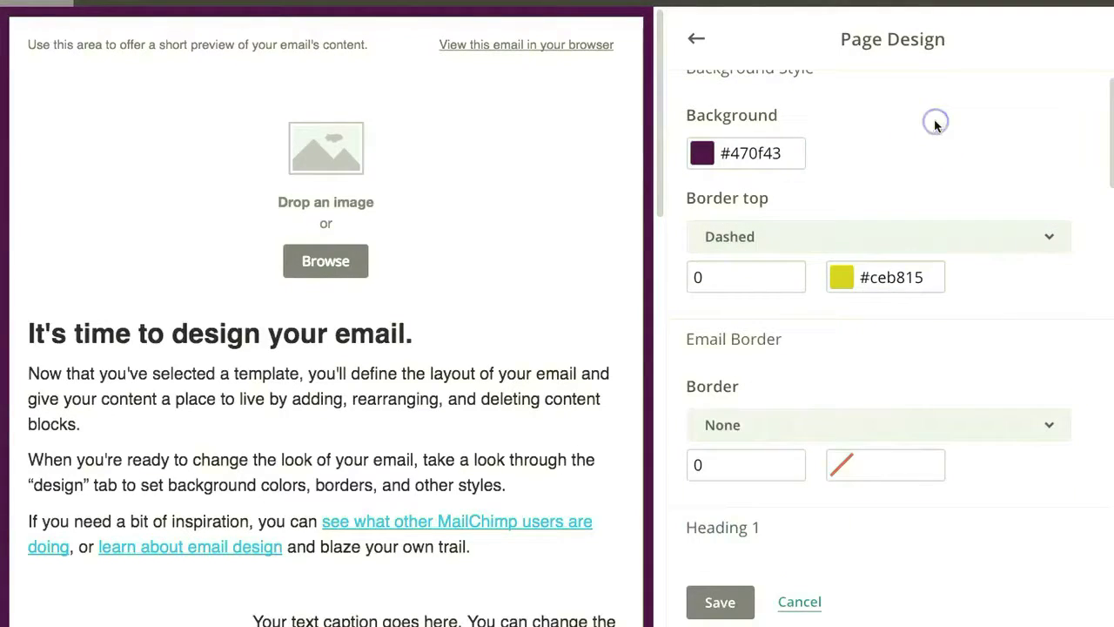
click(751, 282)
text(5)
click(1024, 278)
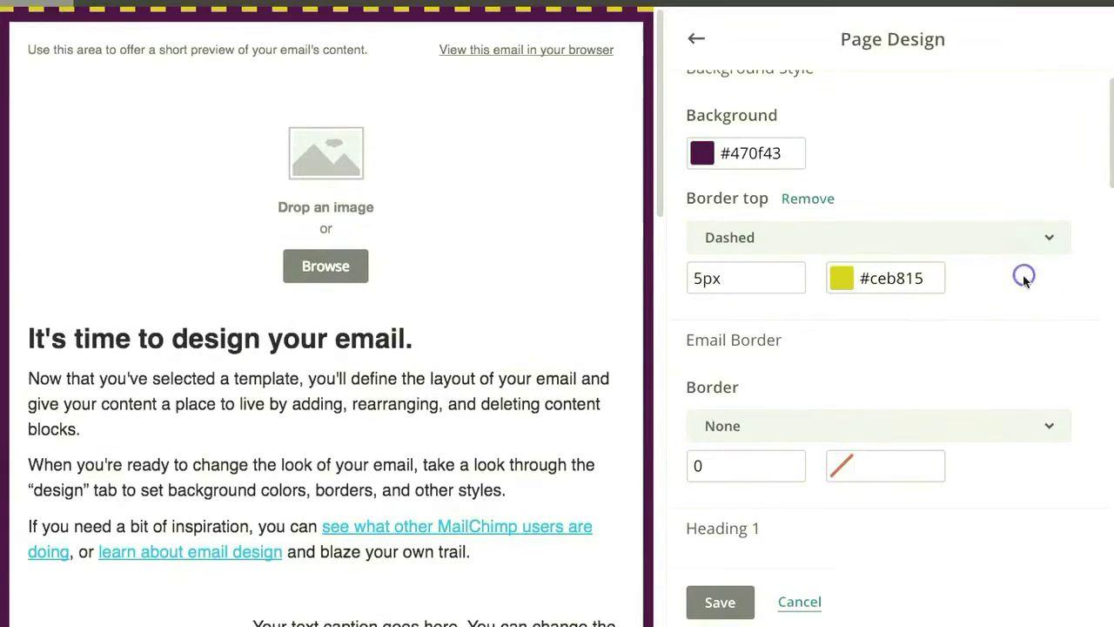
Step: Set the page's top border width to 60 px
drag(723, 279, 667, 279)
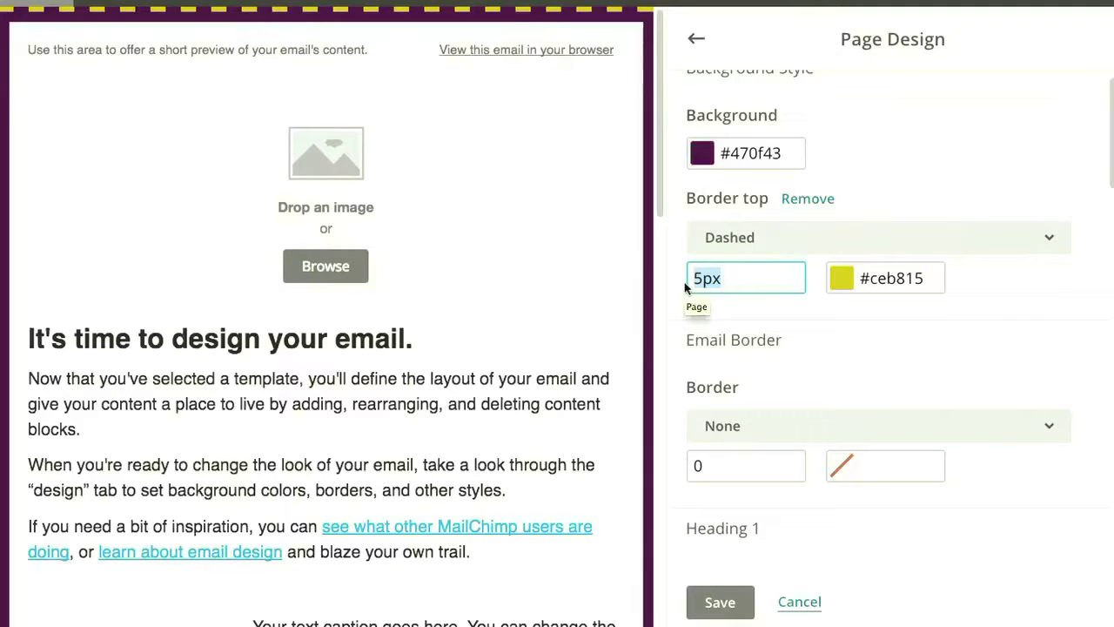
text(60)
click(898, 173)
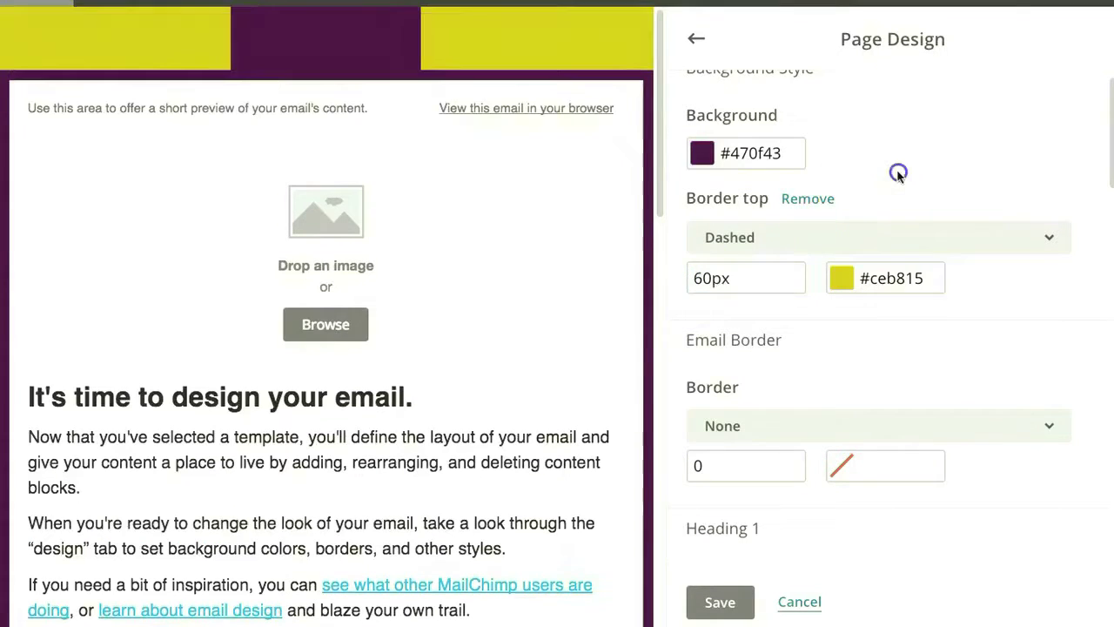
Step: Set the page's top border width to 2 px and its style to None
click(747, 291)
text(2)
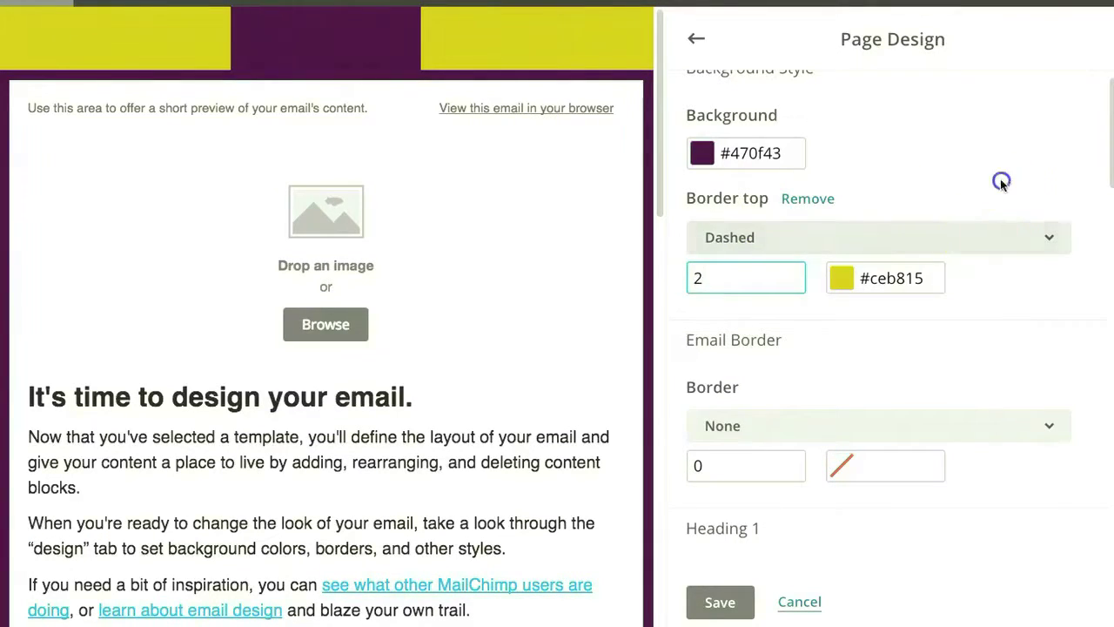
click(1001, 183)
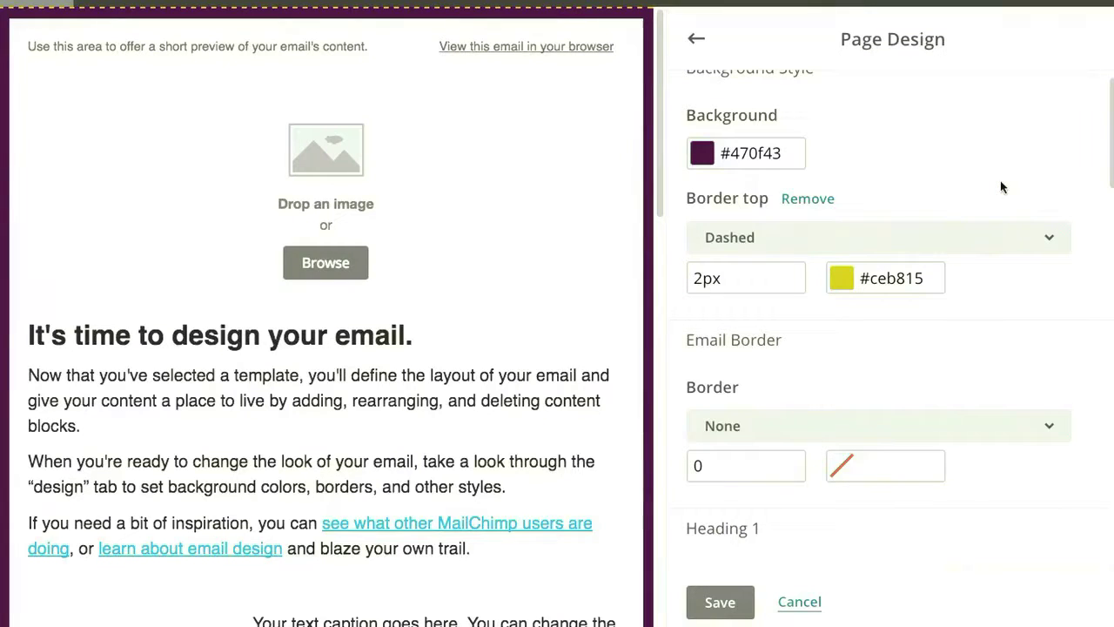
click(858, 244)
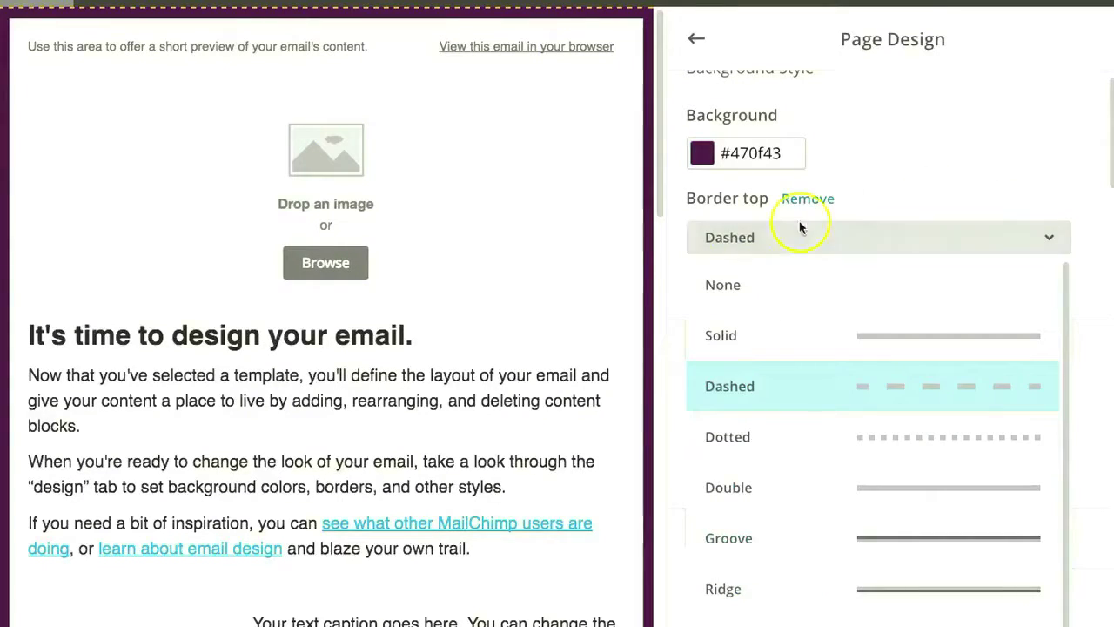
click(799, 275)
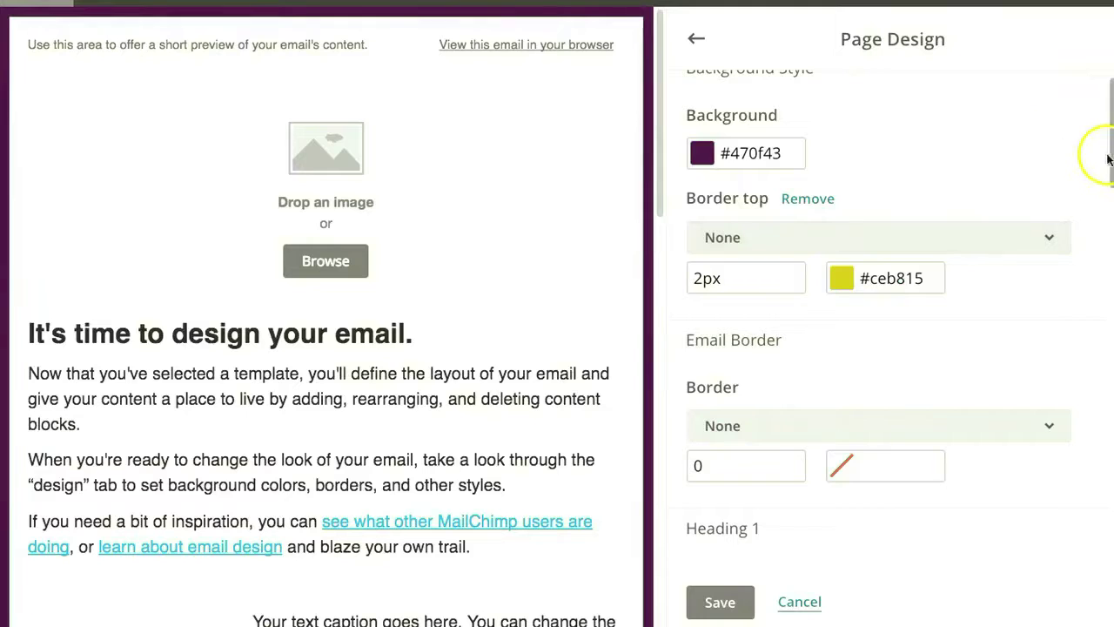
Step: Give the email border the yellow color #cfba15, a width of 5 px and the Solid style
drag(1108, 155, 1099, 189)
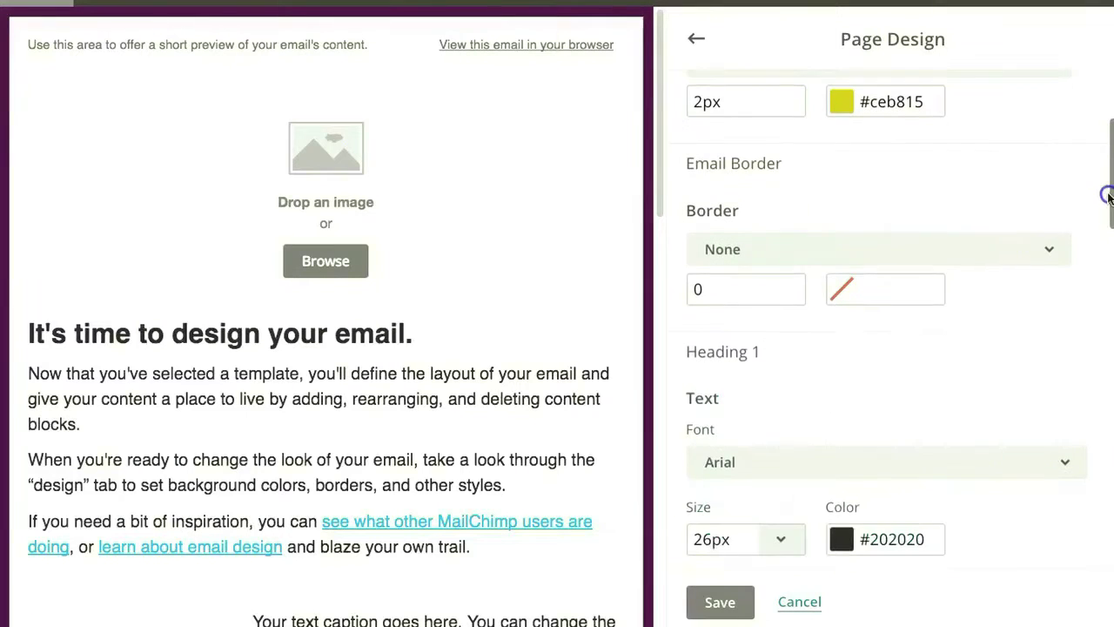
click(854, 296)
click(842, 356)
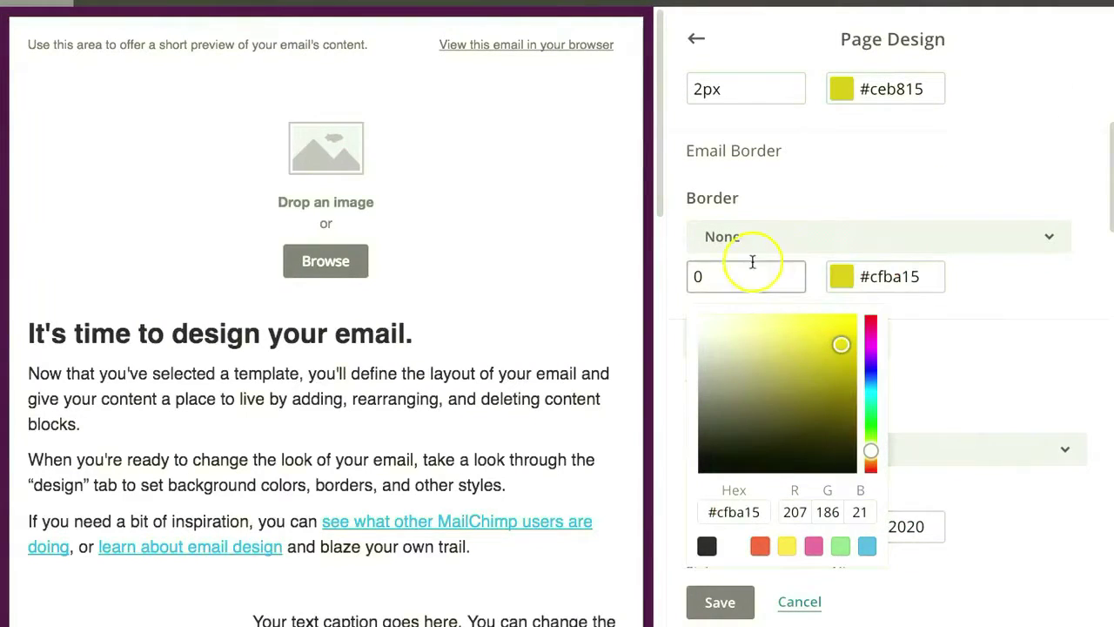
text(F)
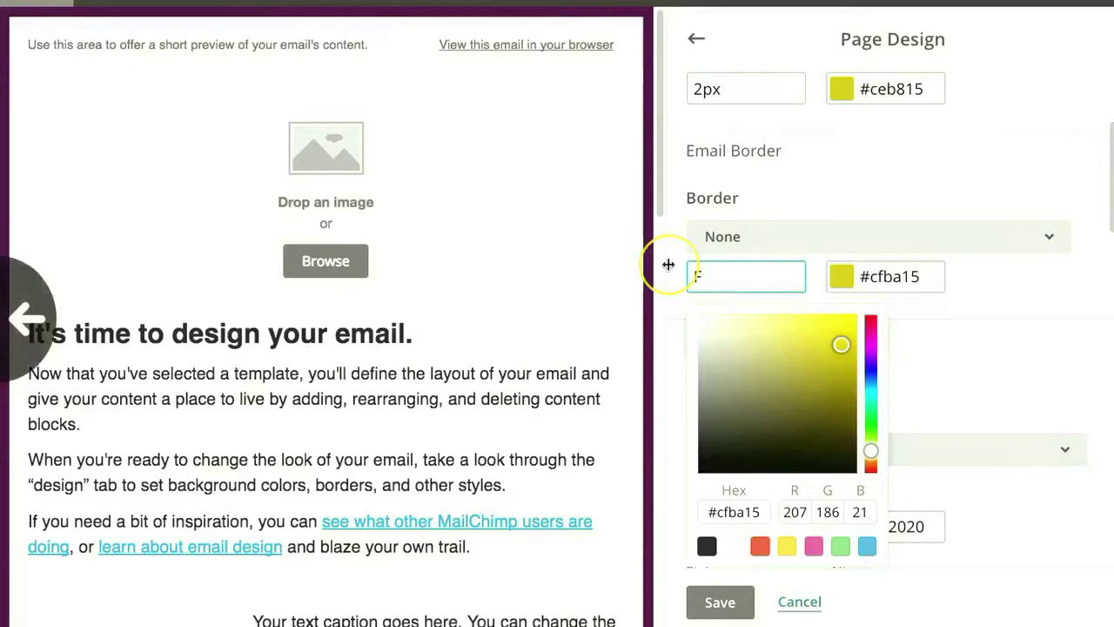
key(BackSpace)
text(5)
click(985, 202)
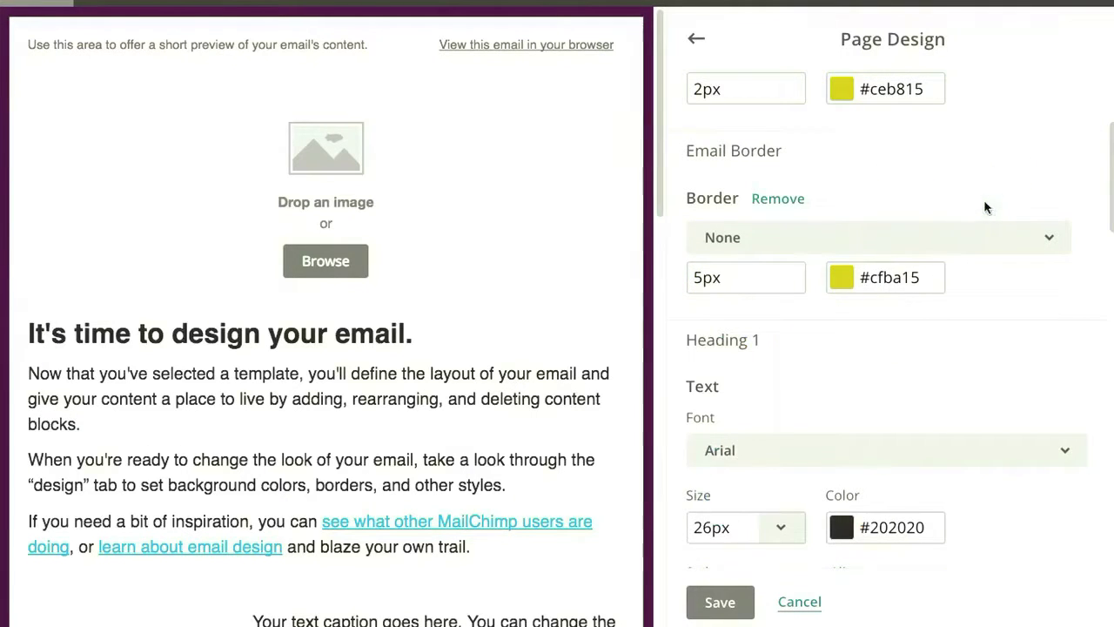
click(784, 238)
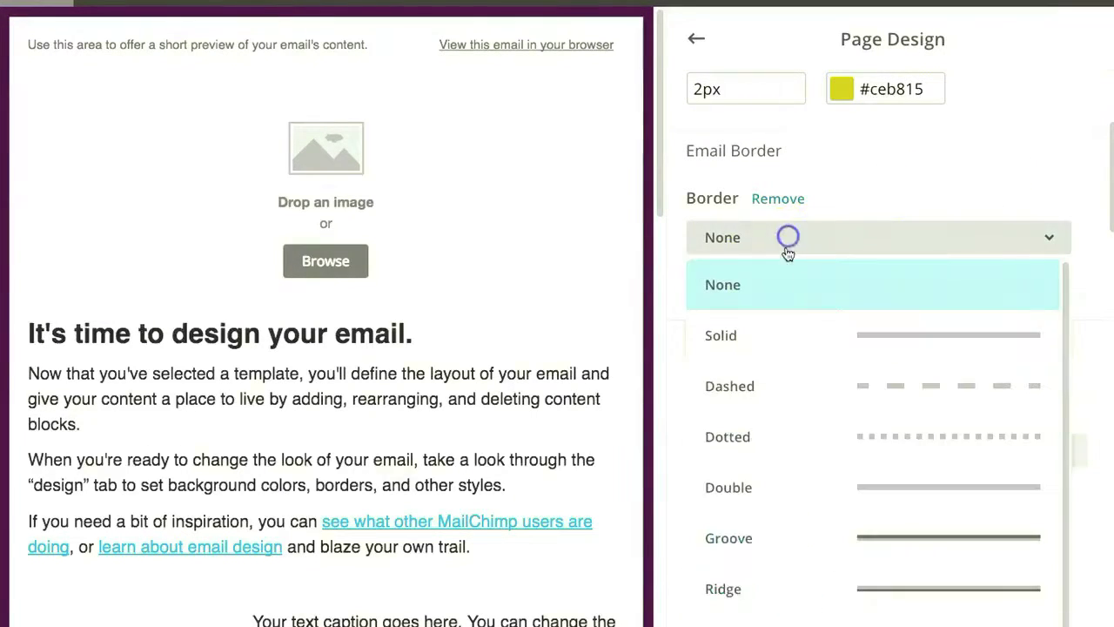
click(829, 350)
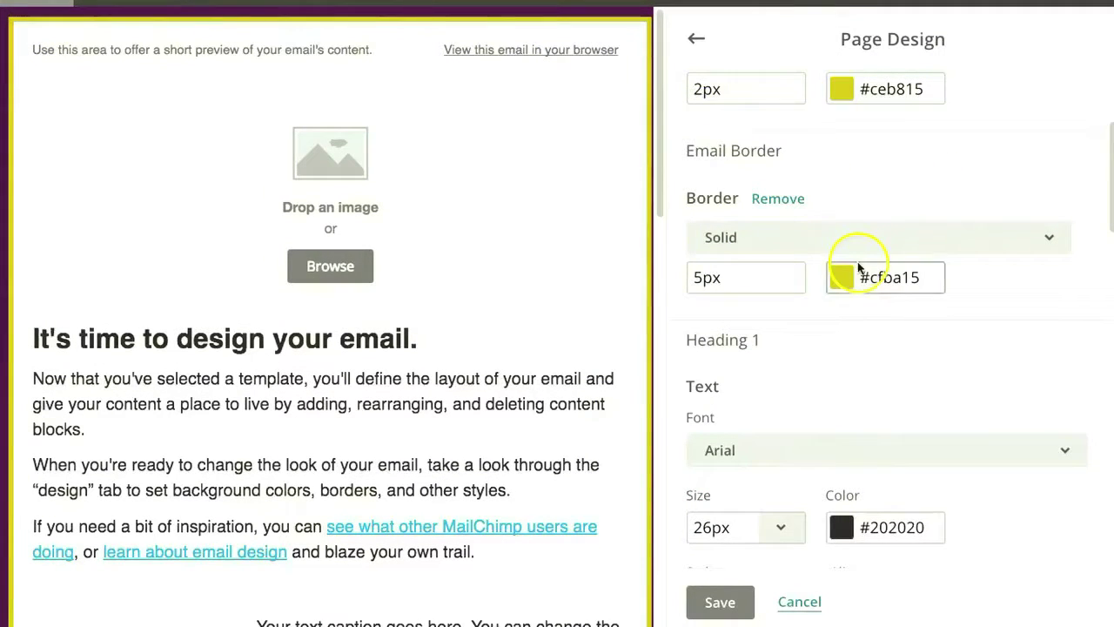
Step: Set the email border width to 1 px and its style to None
click(692, 281)
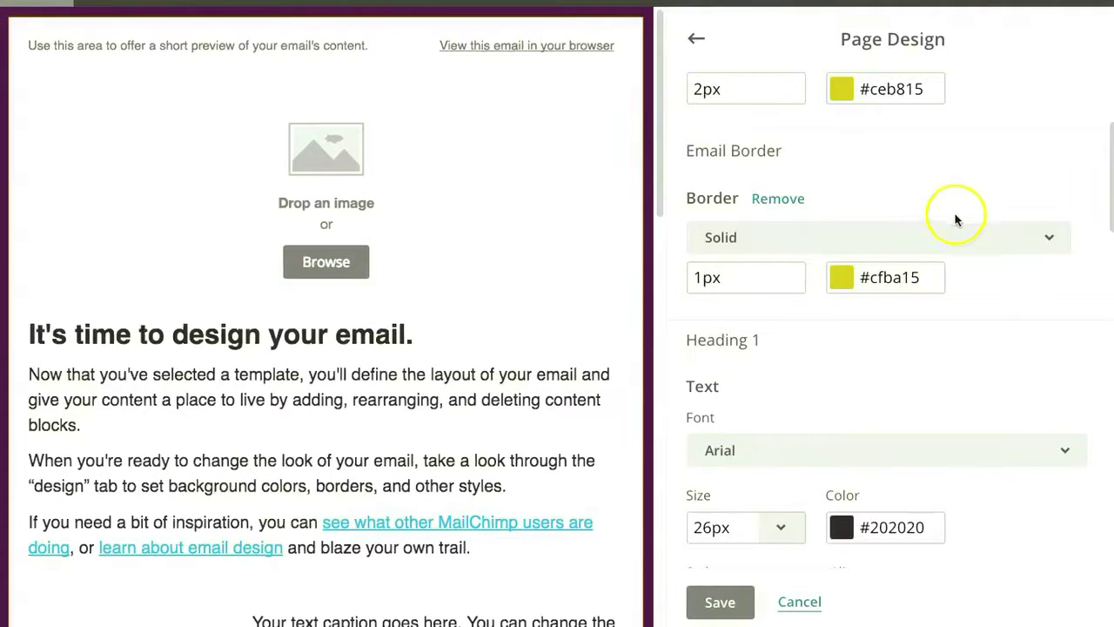
click(937, 238)
click(847, 288)
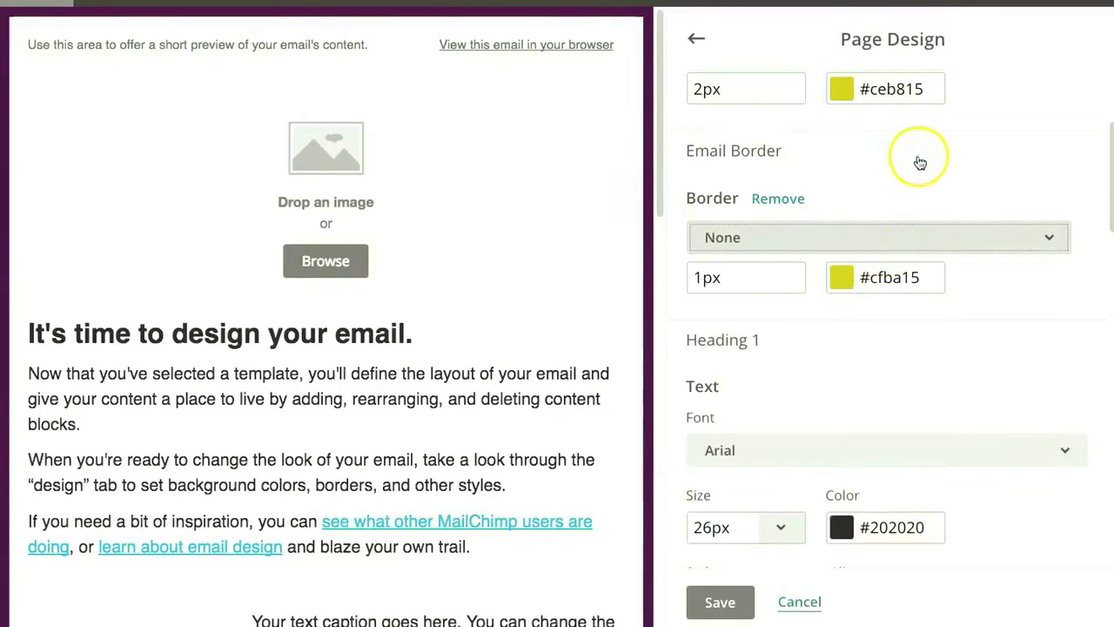
Step: Format the Heading 1 text at 14 px without bold and with Normal line height
drag(1109, 179, 1113, 242)
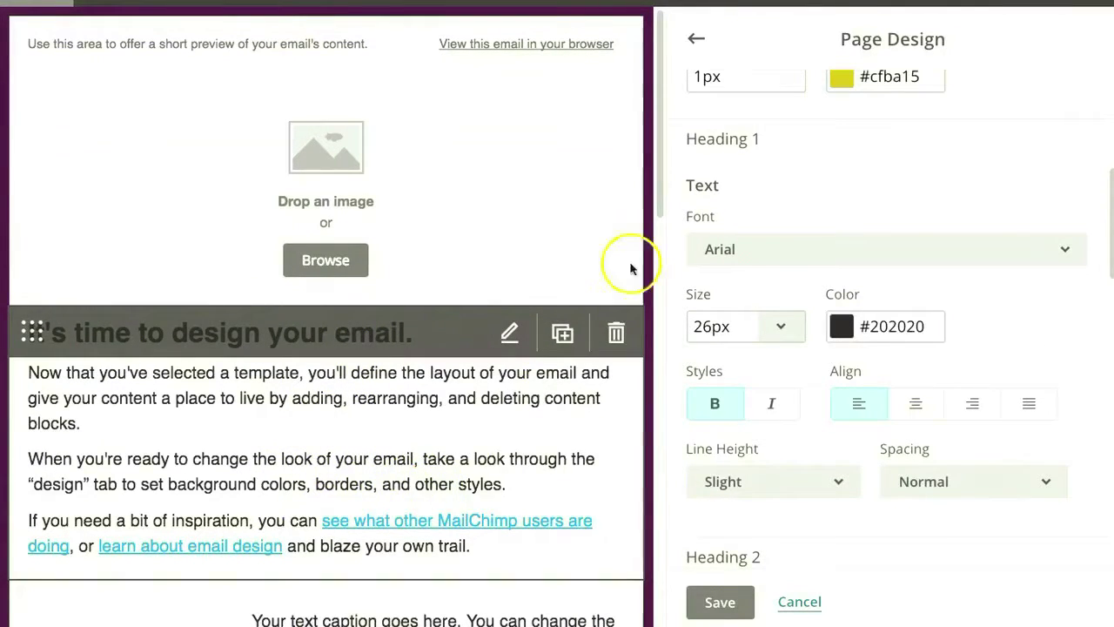
click(710, 325)
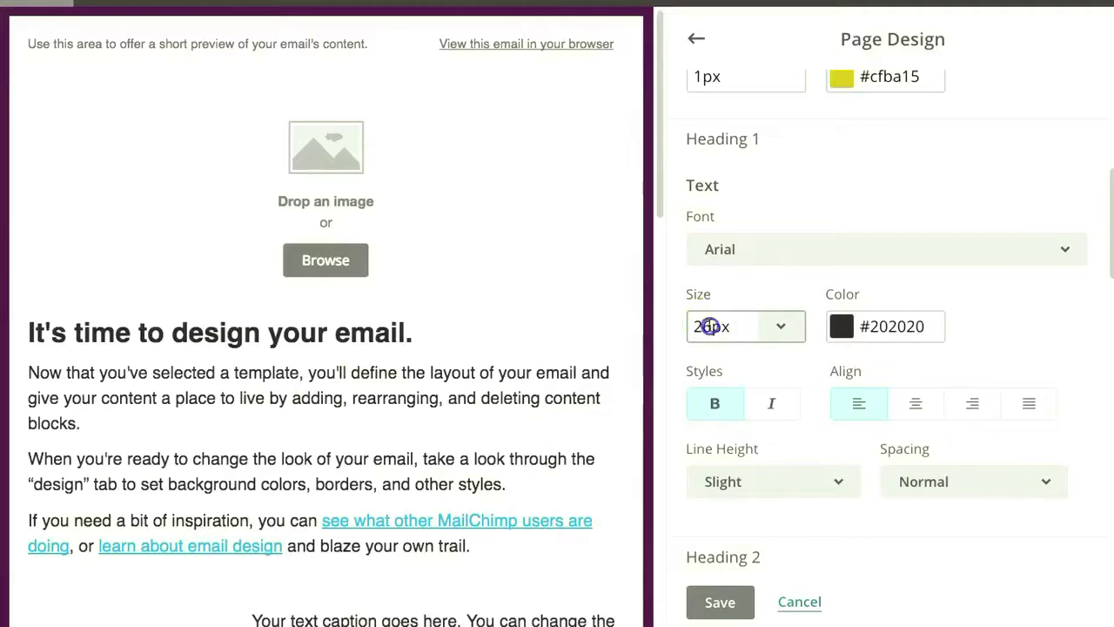
drag(711, 326, 683, 328)
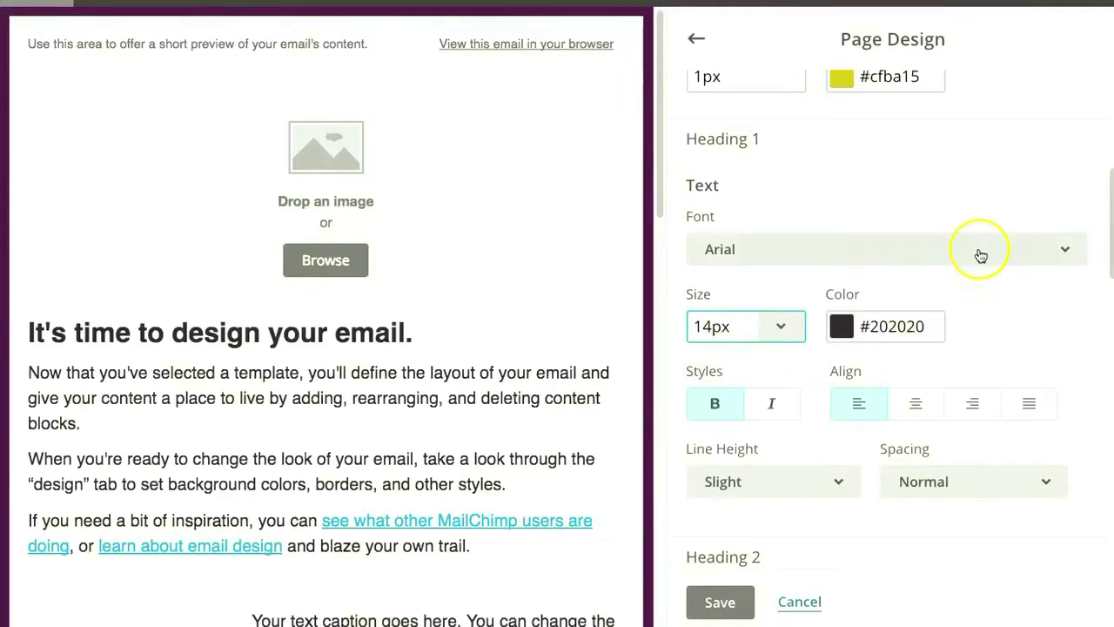
click(990, 292)
click(742, 413)
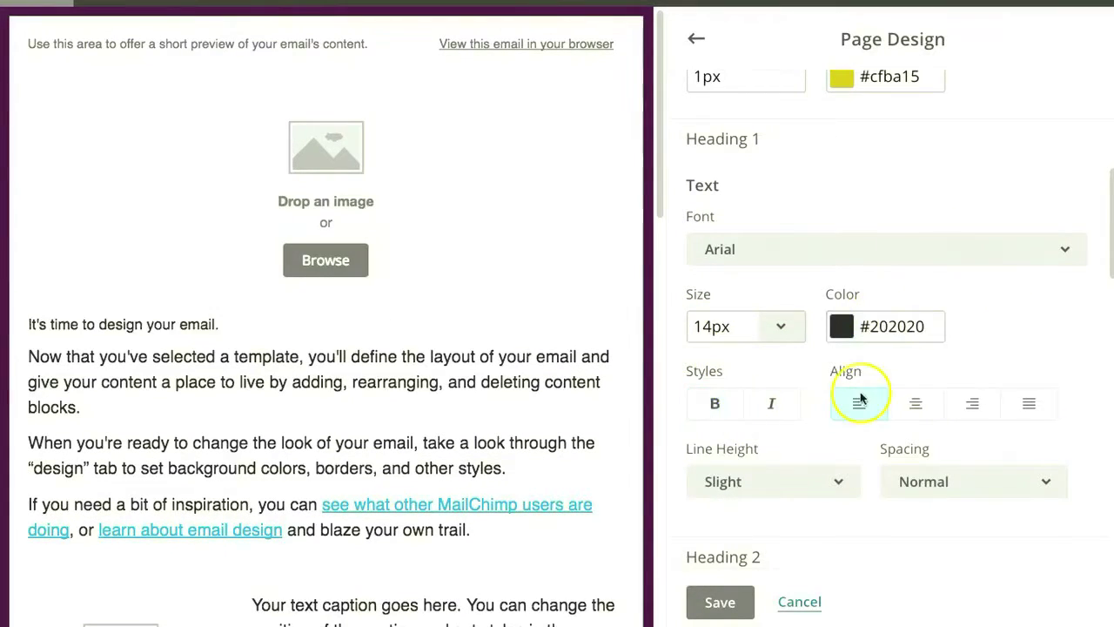
click(774, 483)
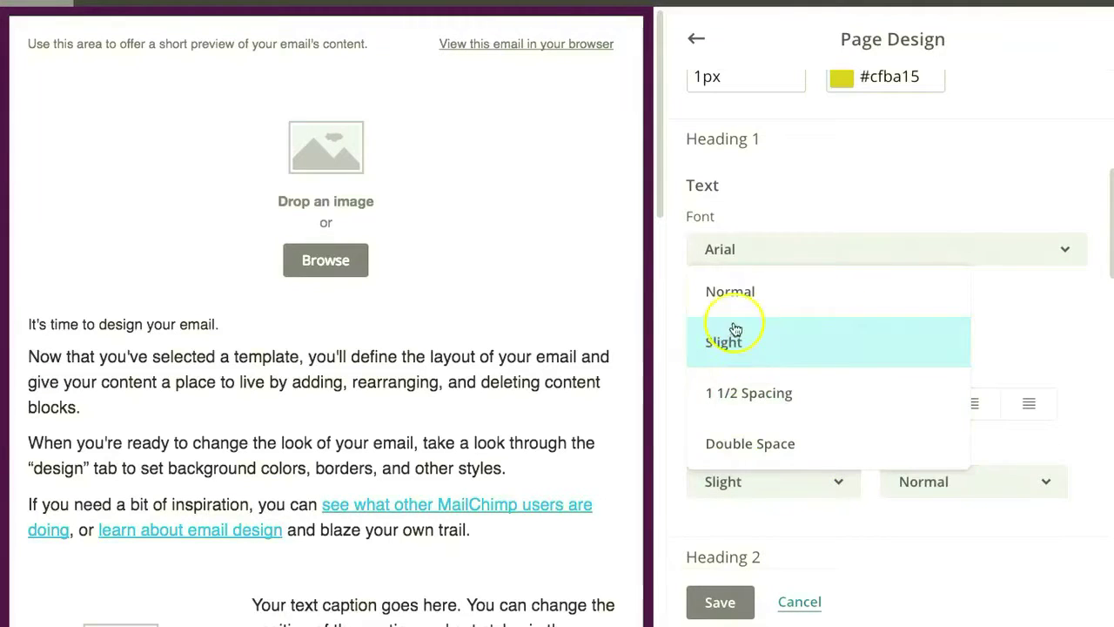
click(739, 296)
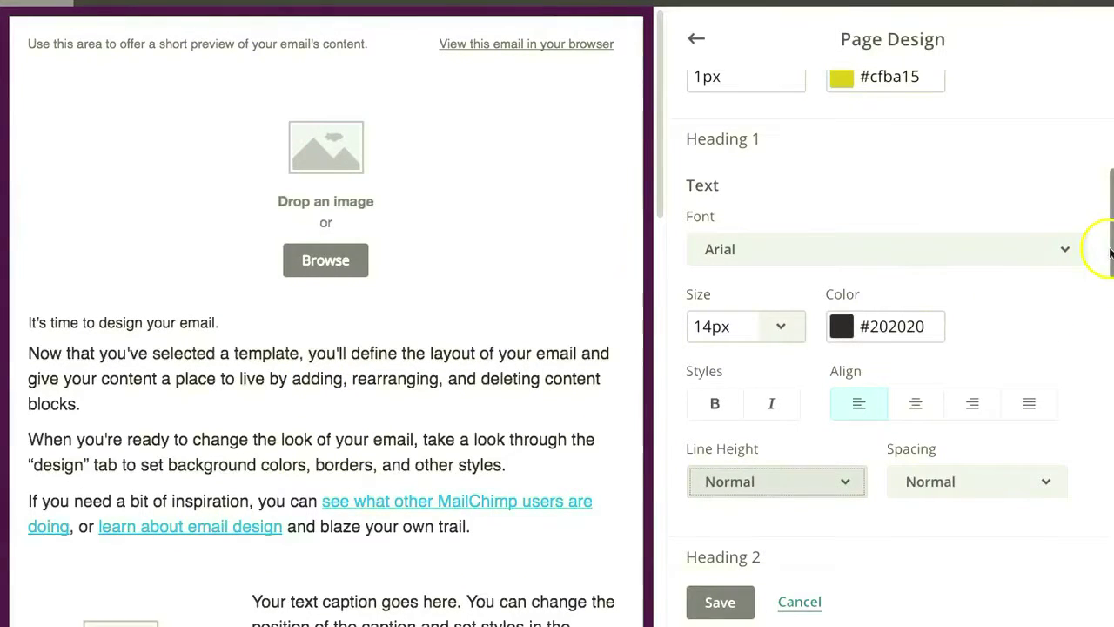
Step: Save the page design settings
drag(1110, 253, 1076, 390)
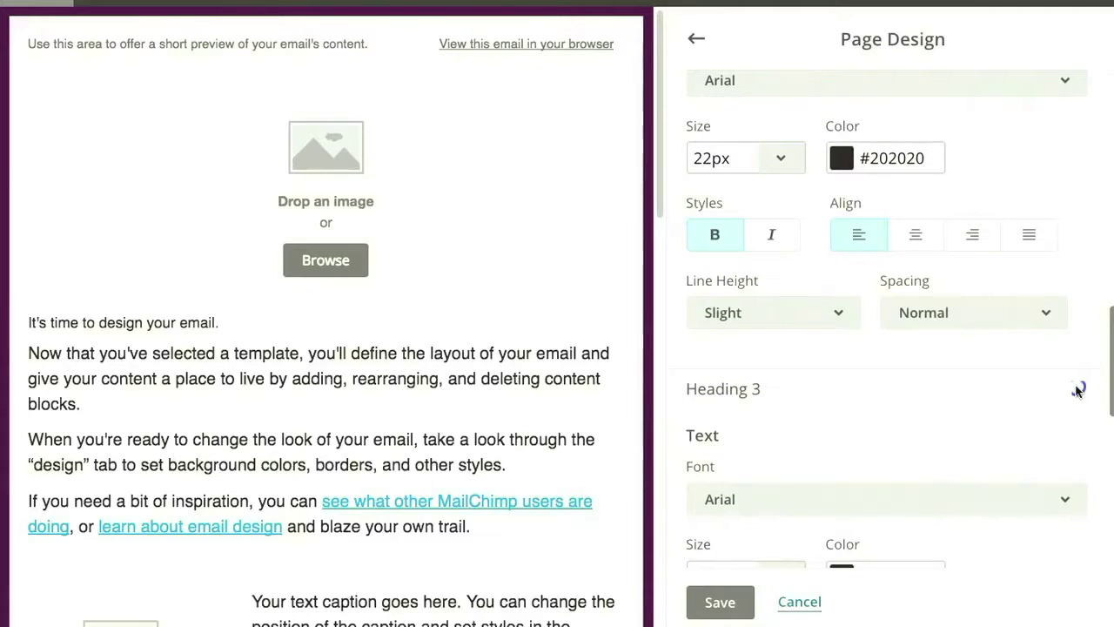
scroll(1077, 389, down, 1)
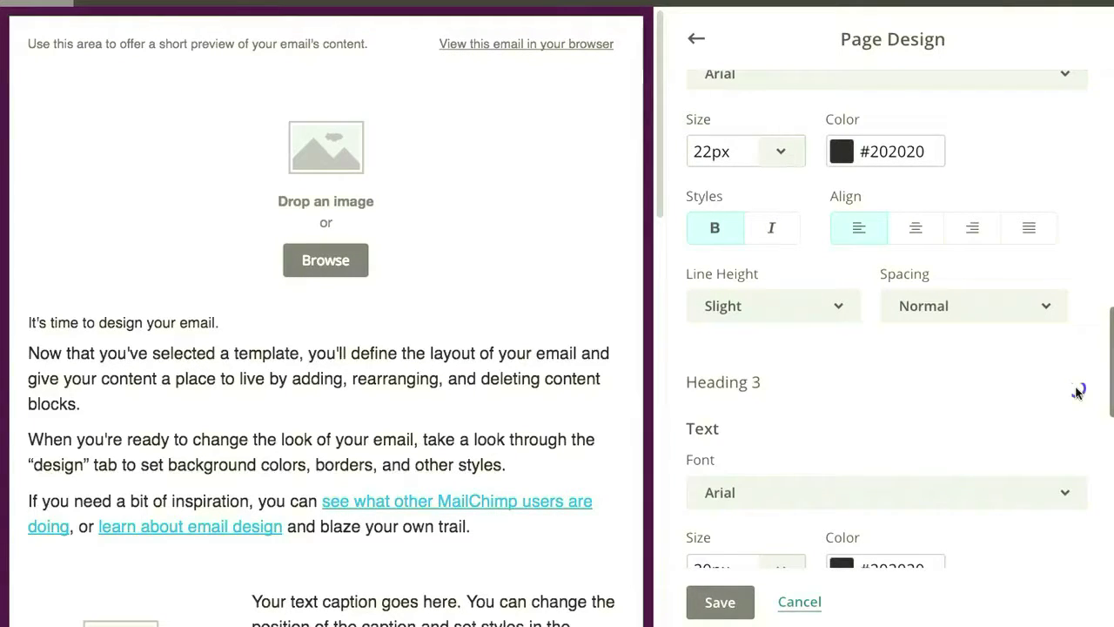
scroll(1077, 391, down, 3)
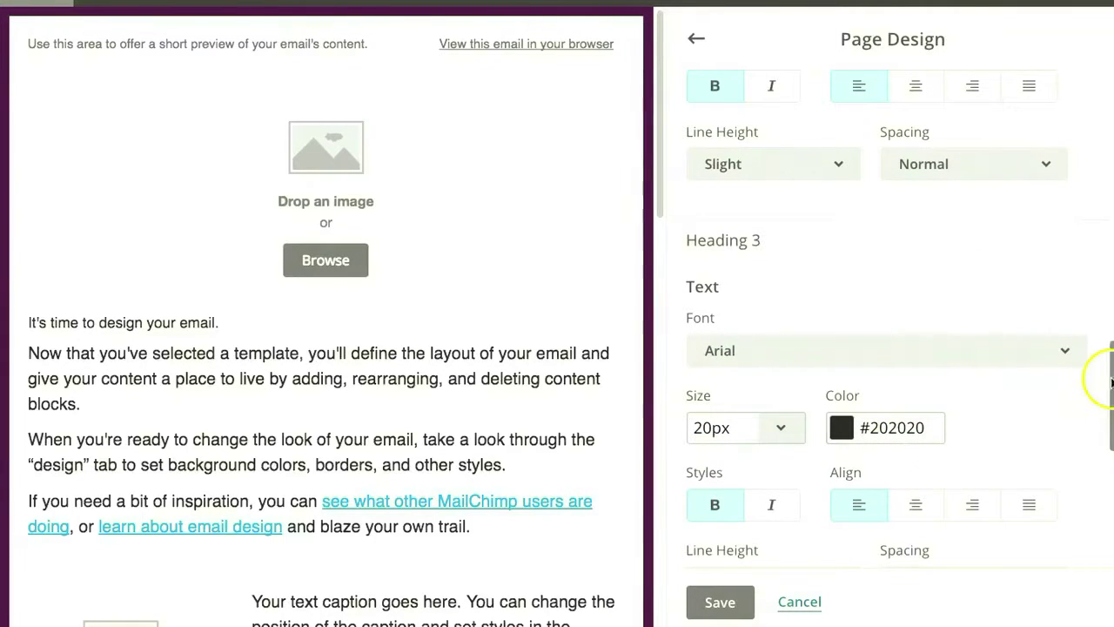
drag(1109, 387, 1062, 98)
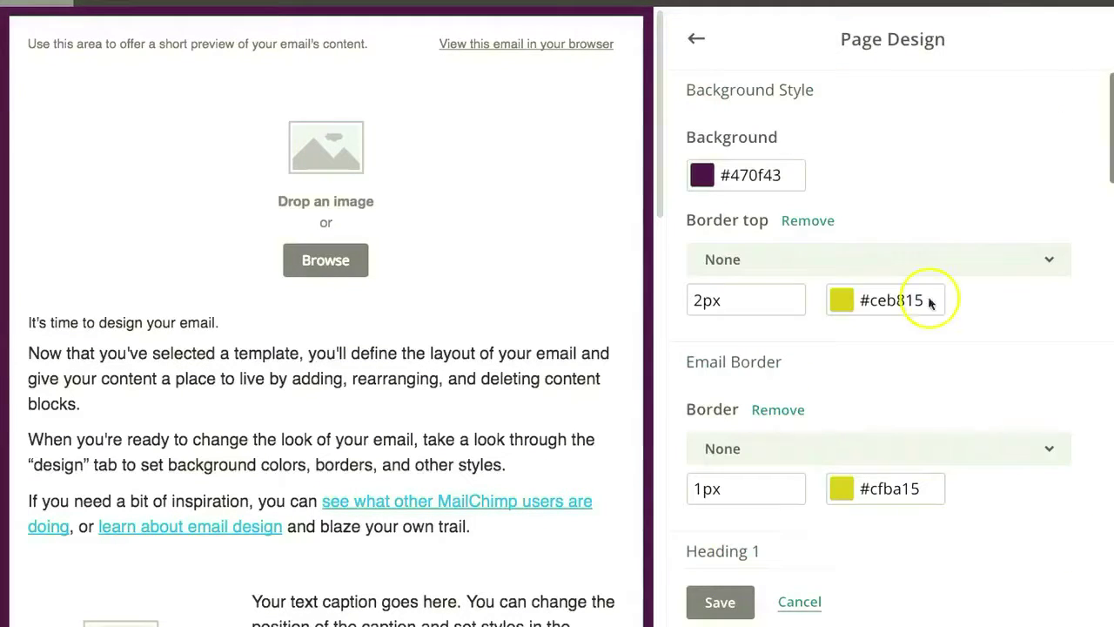
click(720, 603)
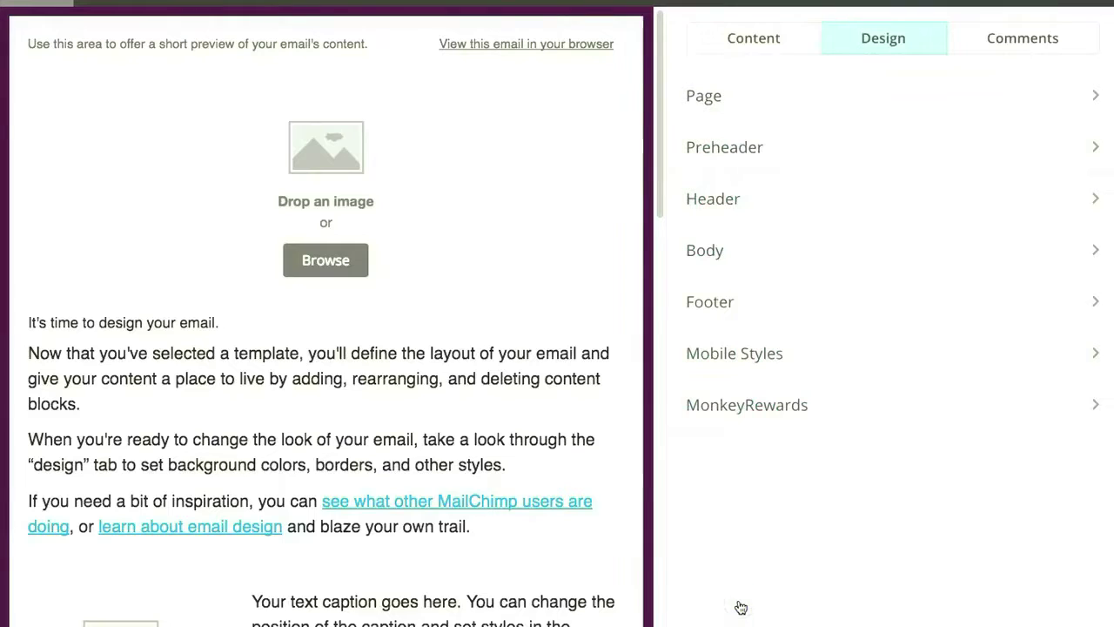
Step: Set the preheader background color to #470f43 in the preheader design settings
click(706, 163)
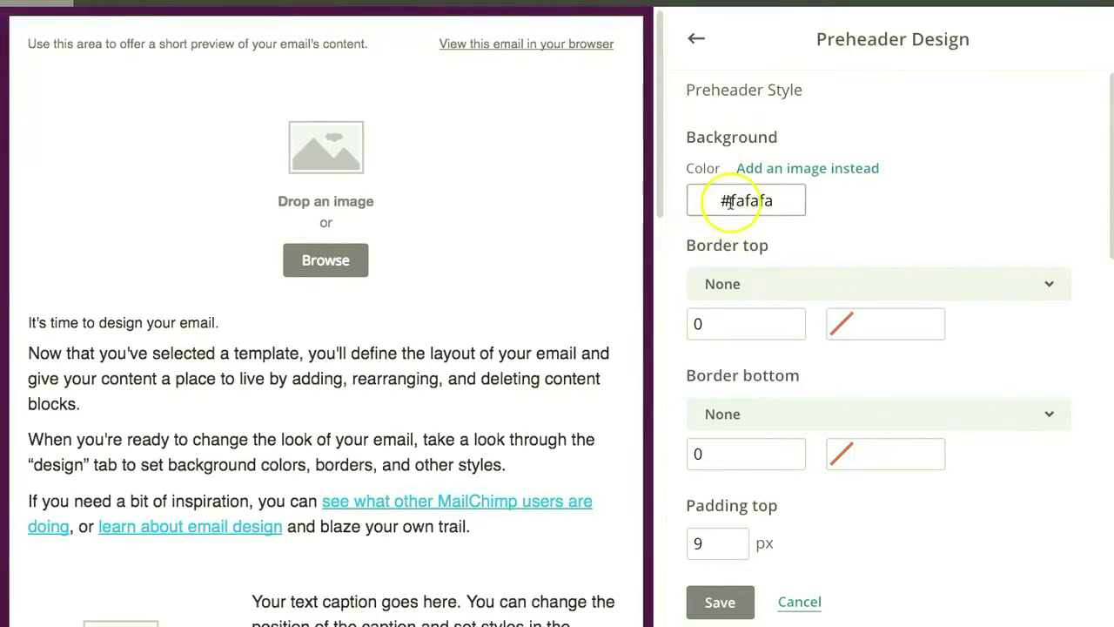
drag(729, 199, 830, 199)
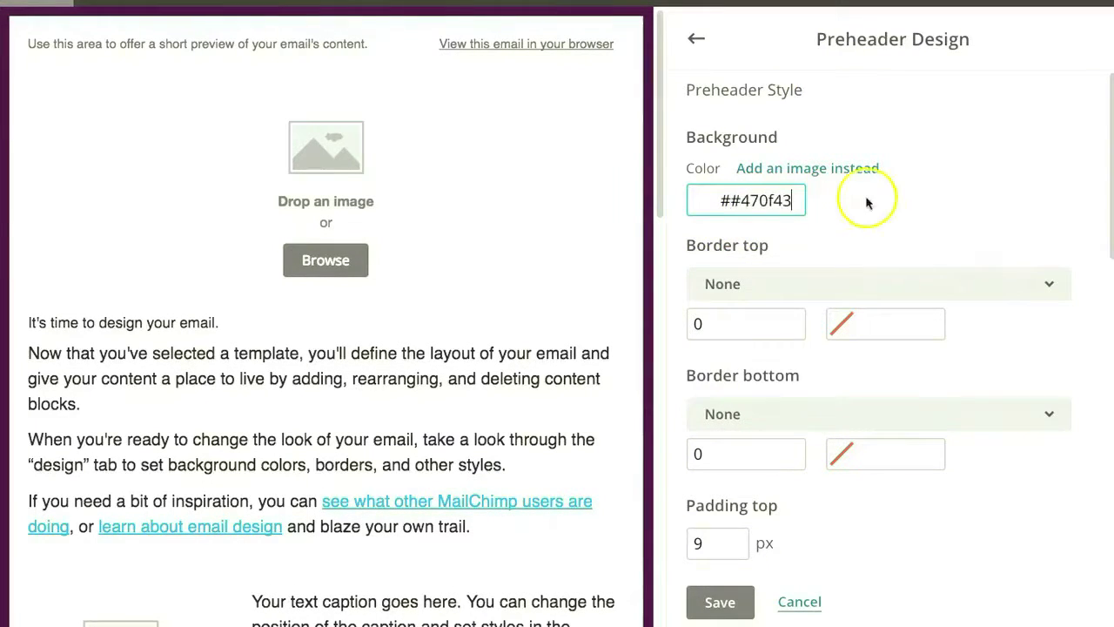
click(867, 202)
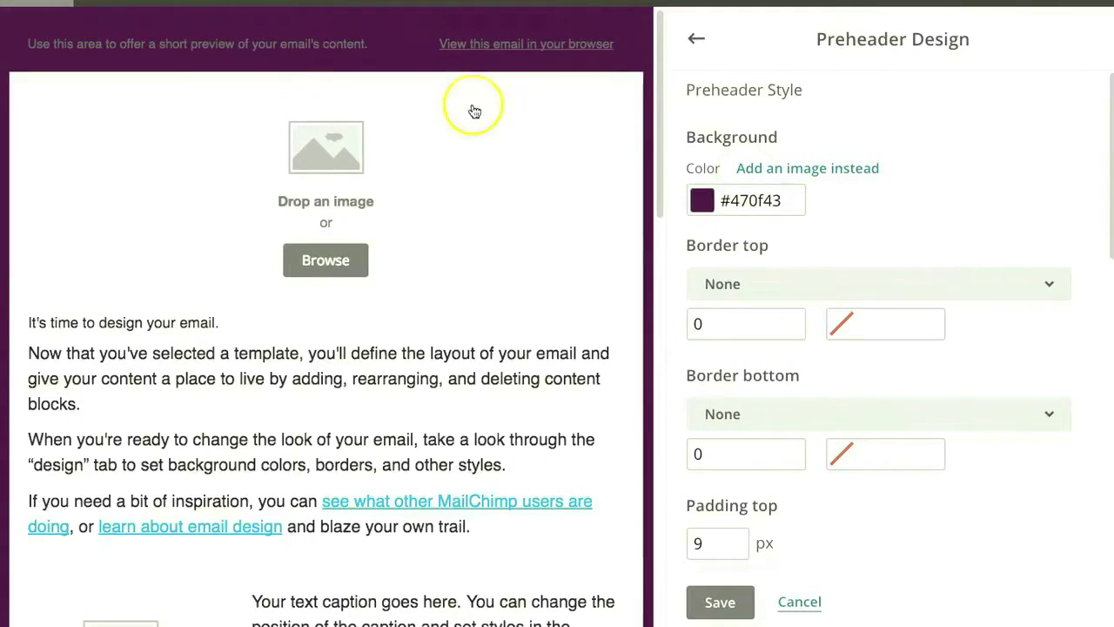
mouse_move(95, 37)
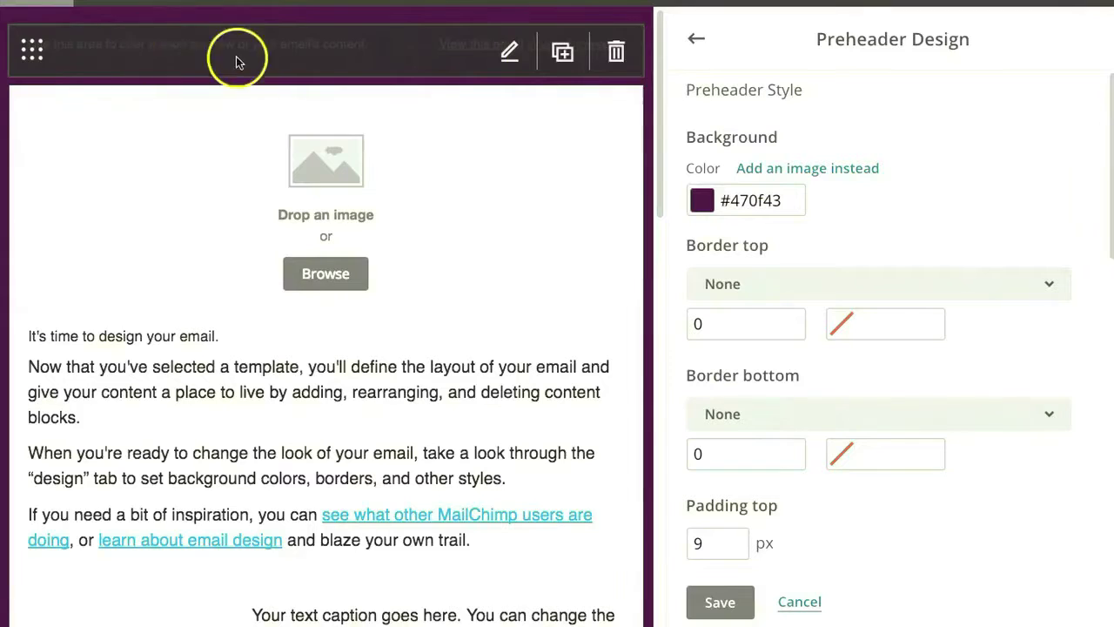
click(894, 186)
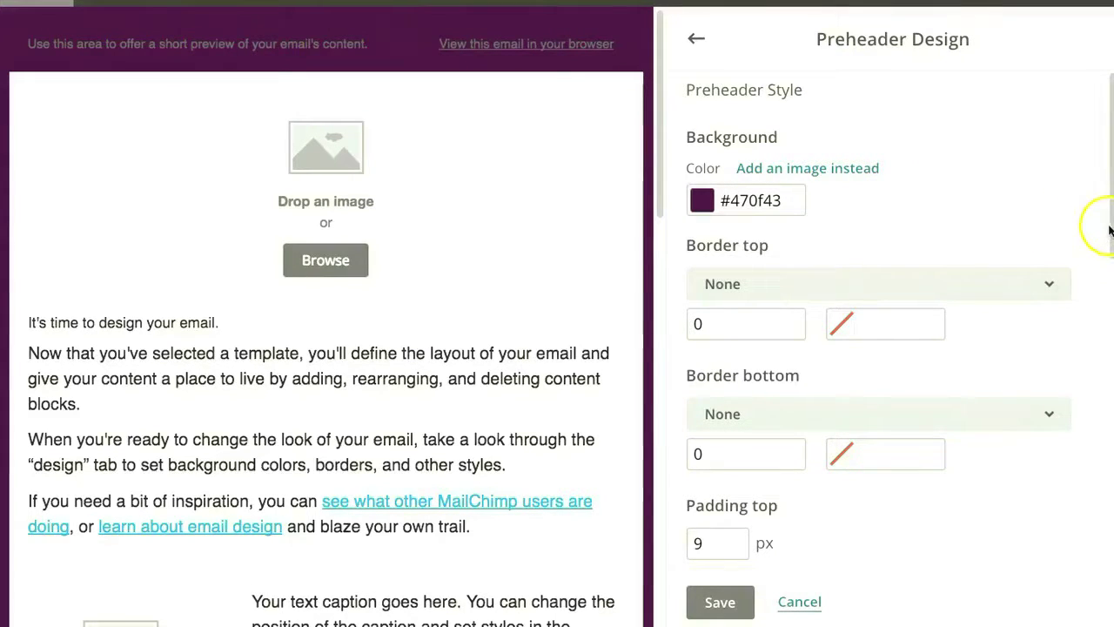
Step: Set the preheader's top border to the red color #e83a3a with the Solid style
drag(1111, 231, 1109, 266)
click(877, 207)
click(818, 261)
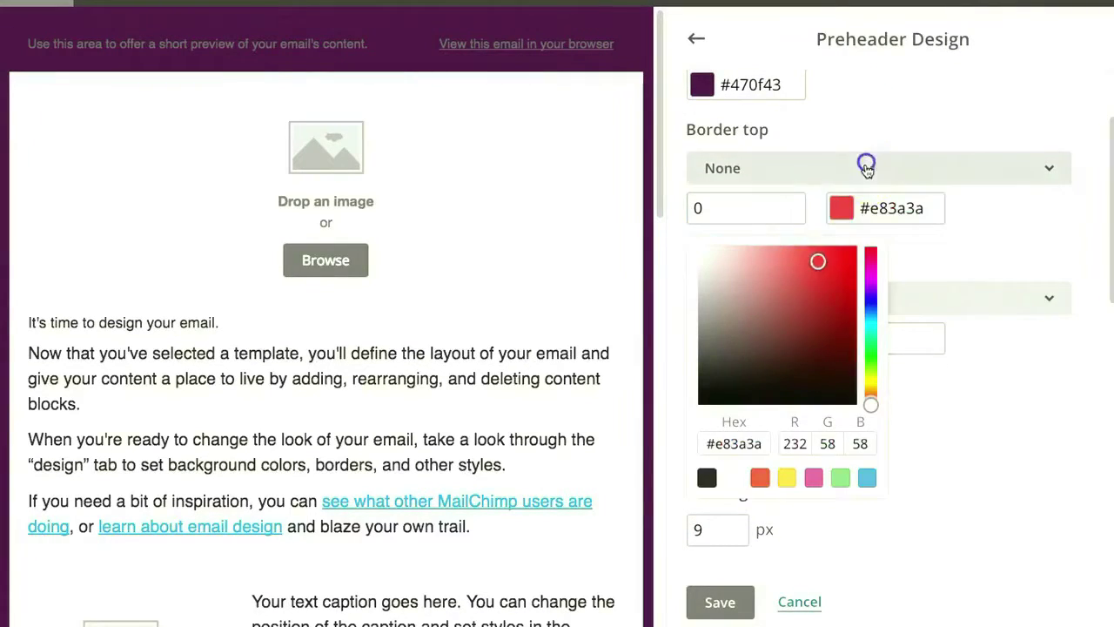
click(866, 168)
click(880, 258)
click(957, 113)
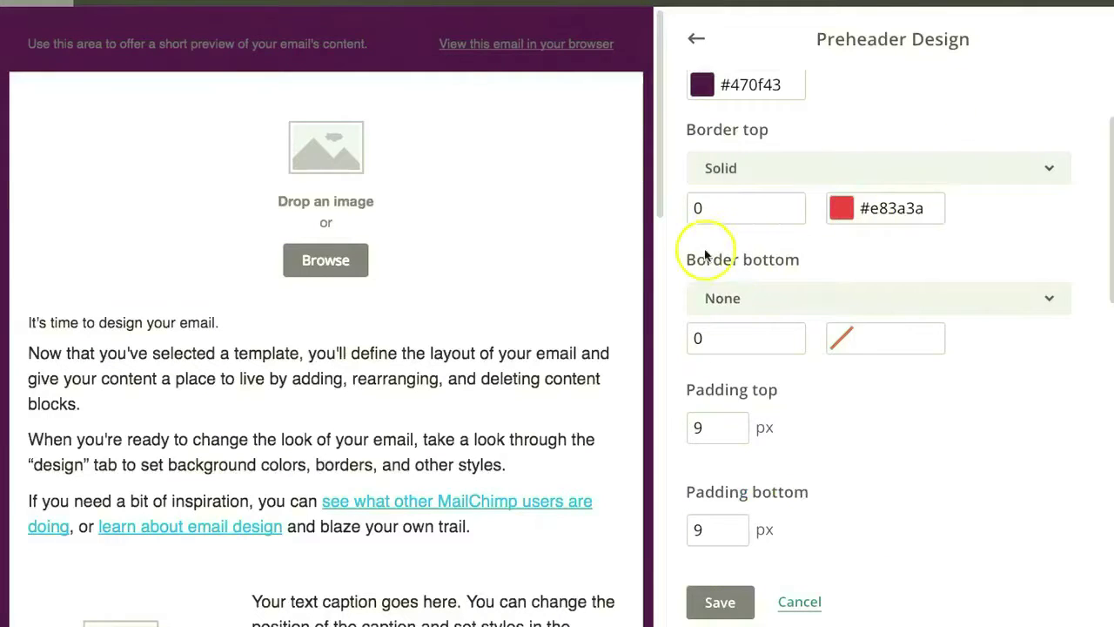
Step: Set the preheader's top border width to 4 px and switch its border style to None
click(670, 202)
text(4)
click(962, 129)
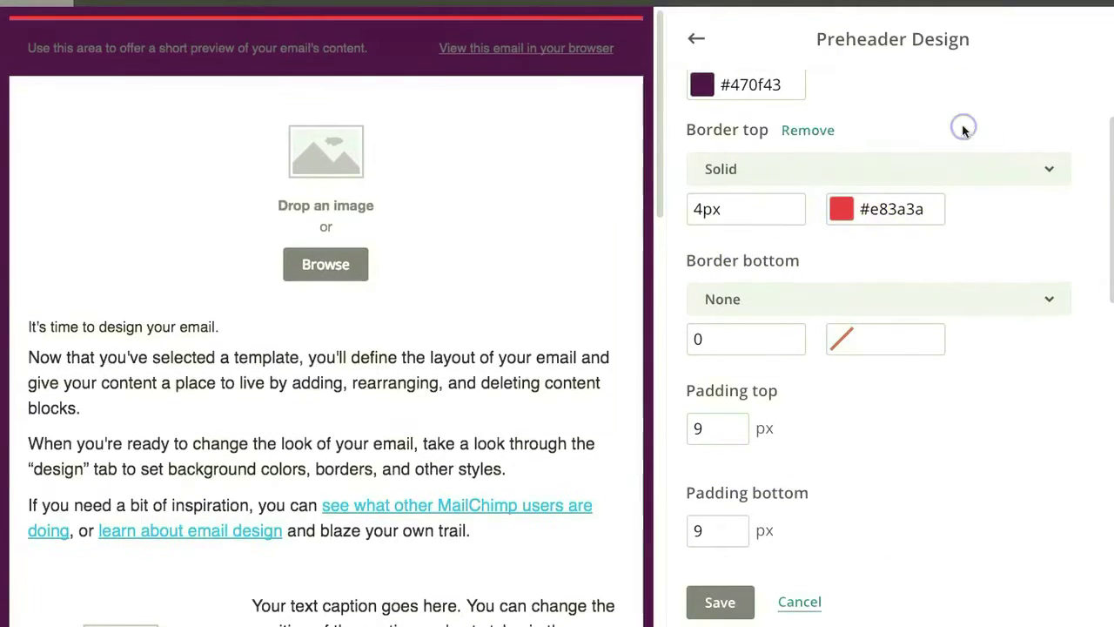
click(758, 169)
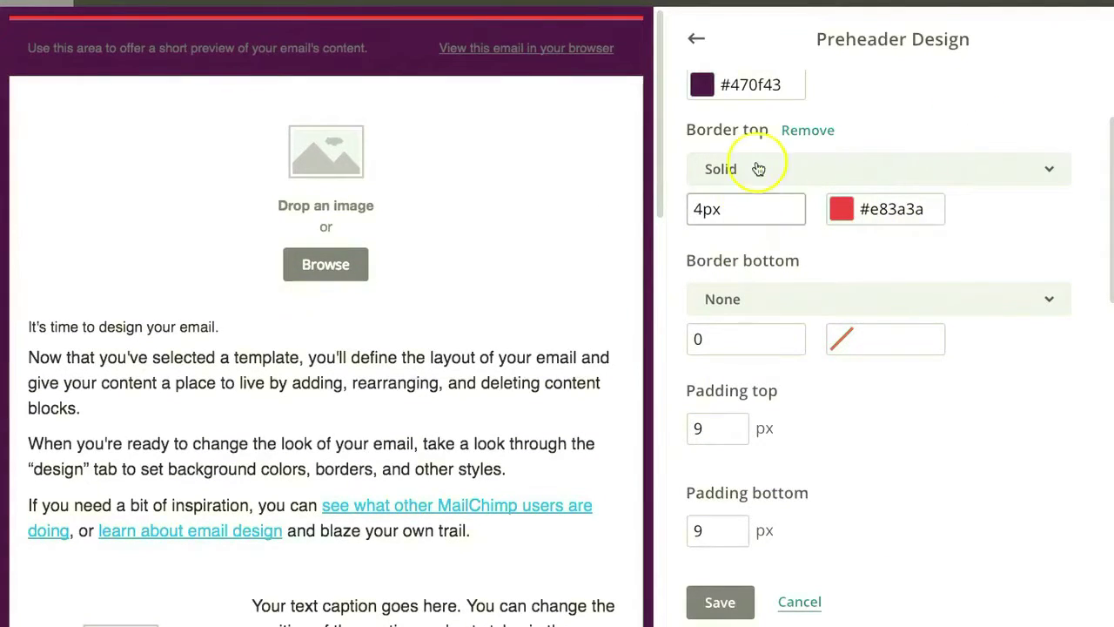
click(796, 218)
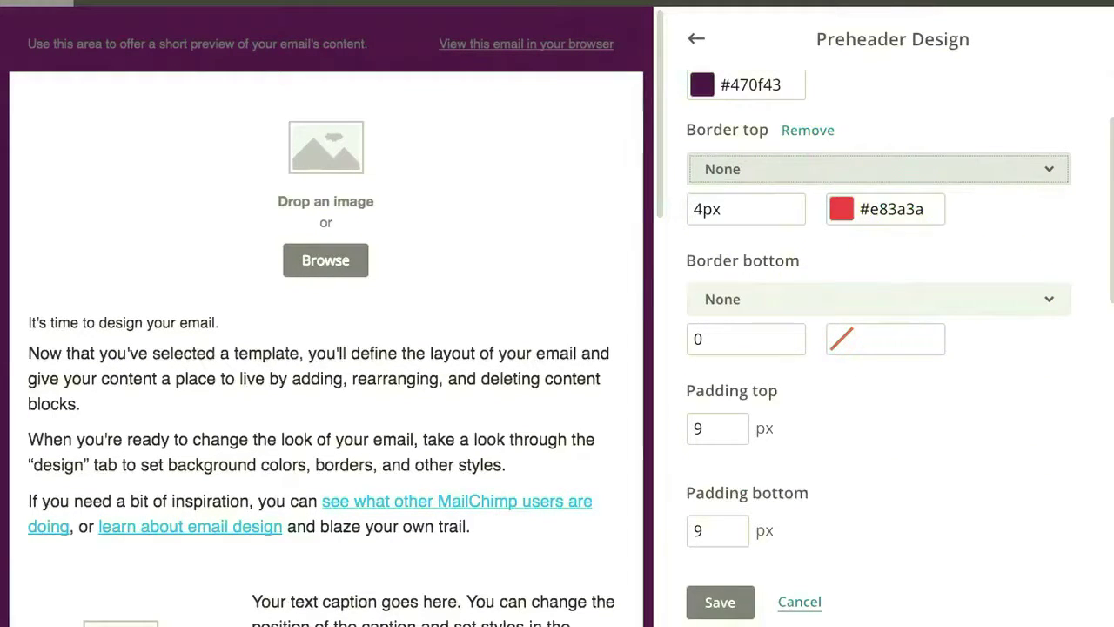
Step: Set the preheader's top padding and bottom padding to 5 px each
drag(1109, 199, 1098, 265)
click(720, 245)
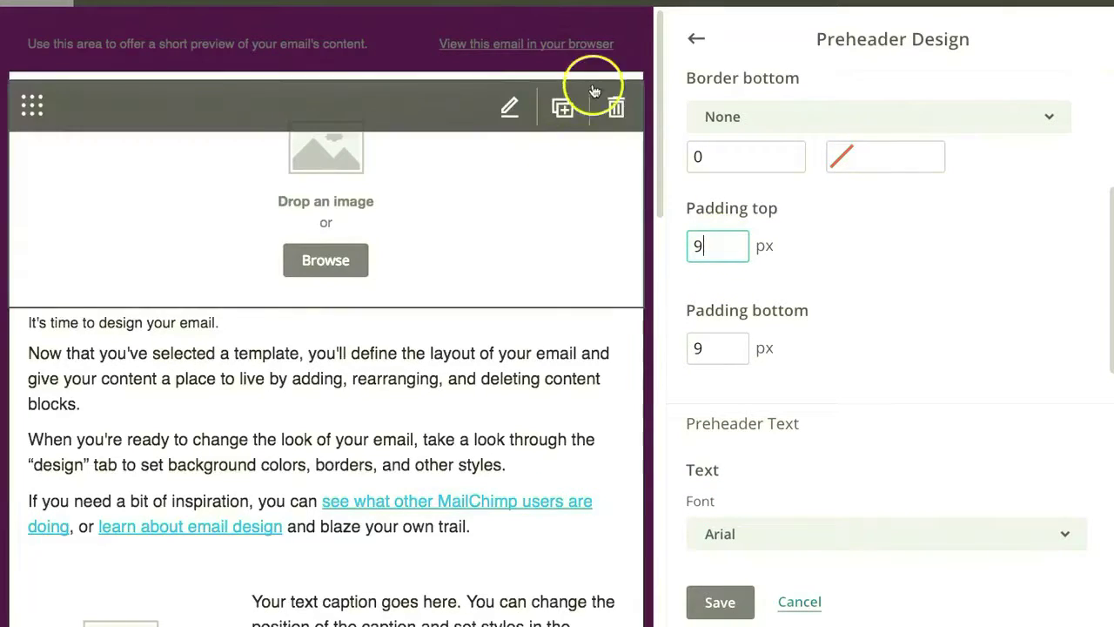
mouse_move(619, 80)
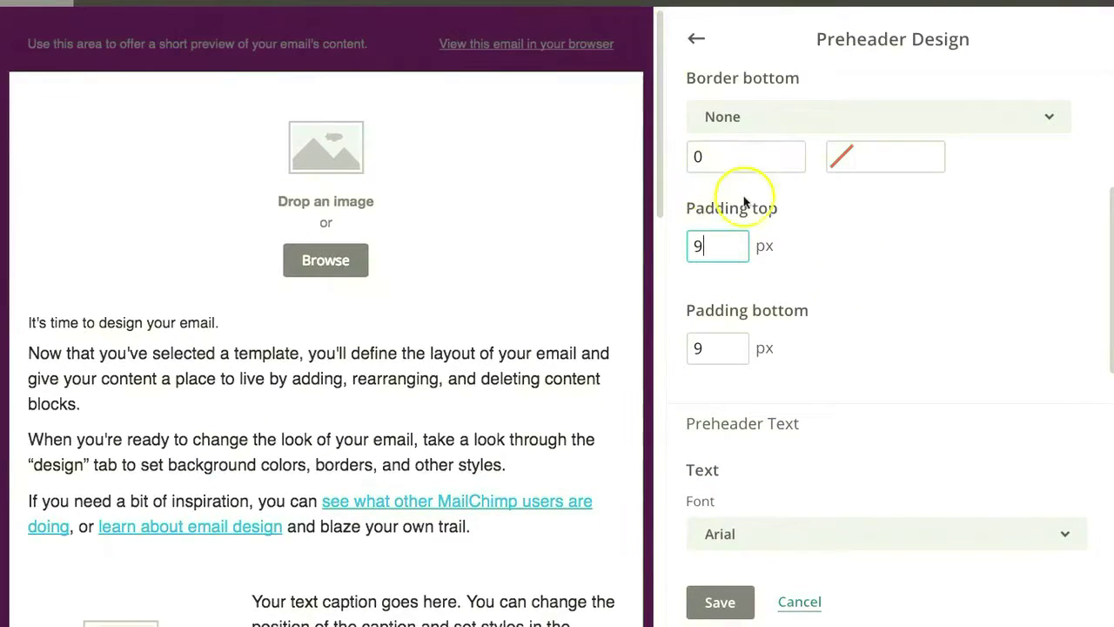
click(693, 245)
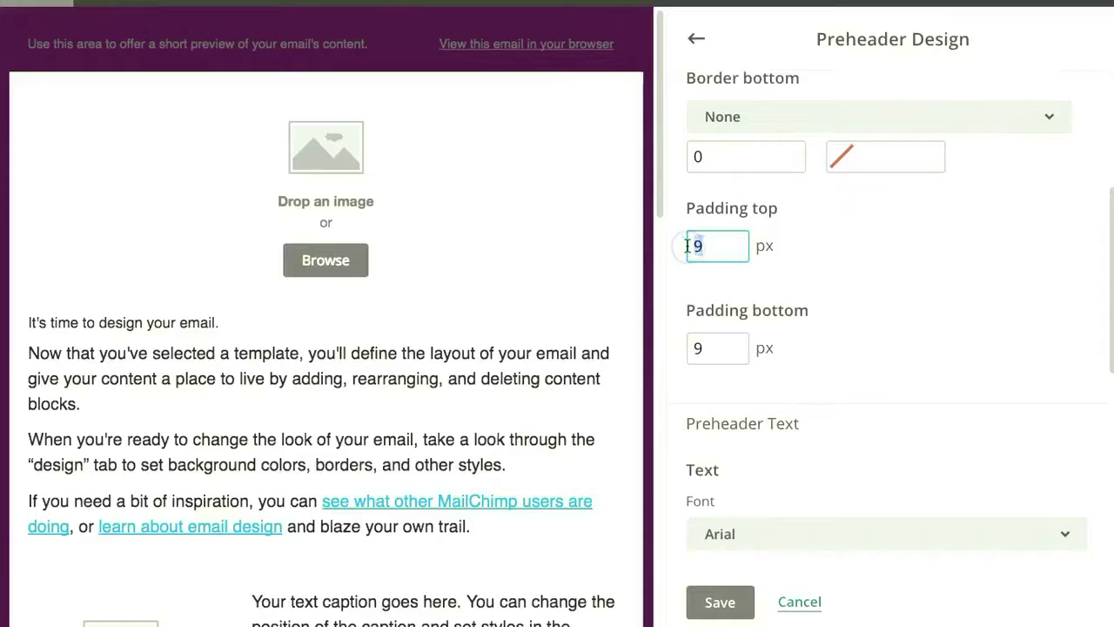
text(5)
double_click(686, 344)
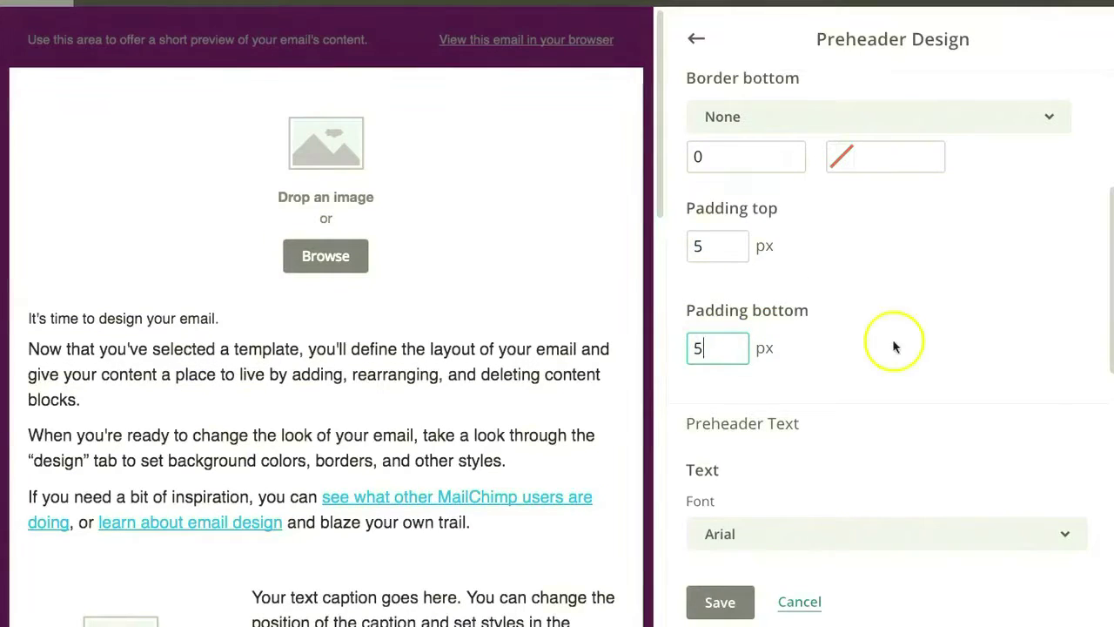
click(963, 312)
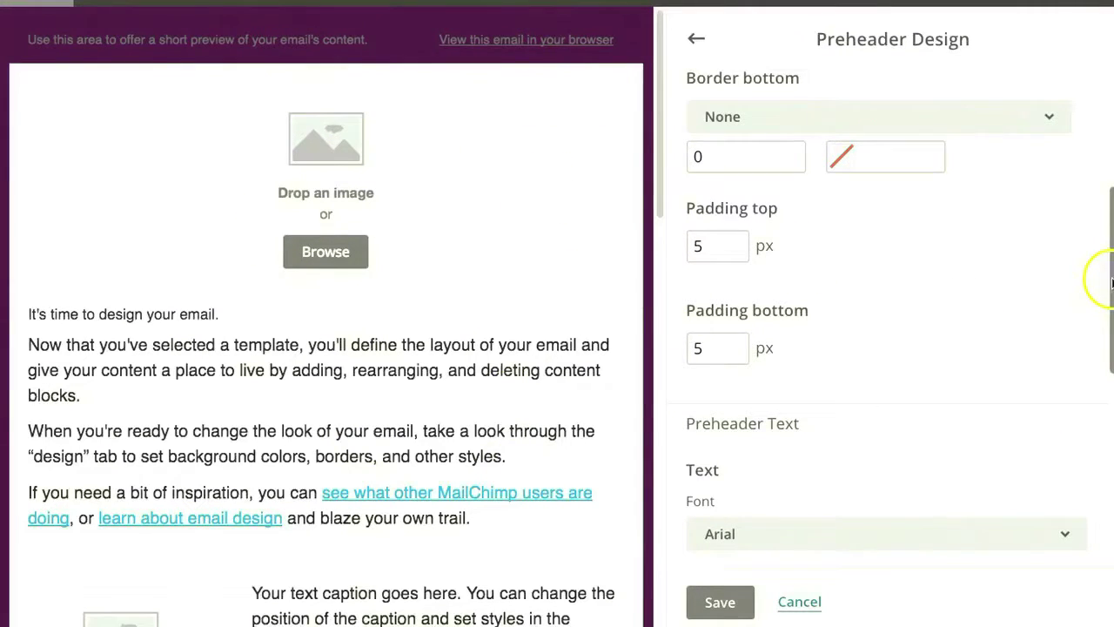
Step: Set the preheader text color to #FFFFFF and its line height to Normal
drag(1106, 273, 1106, 487)
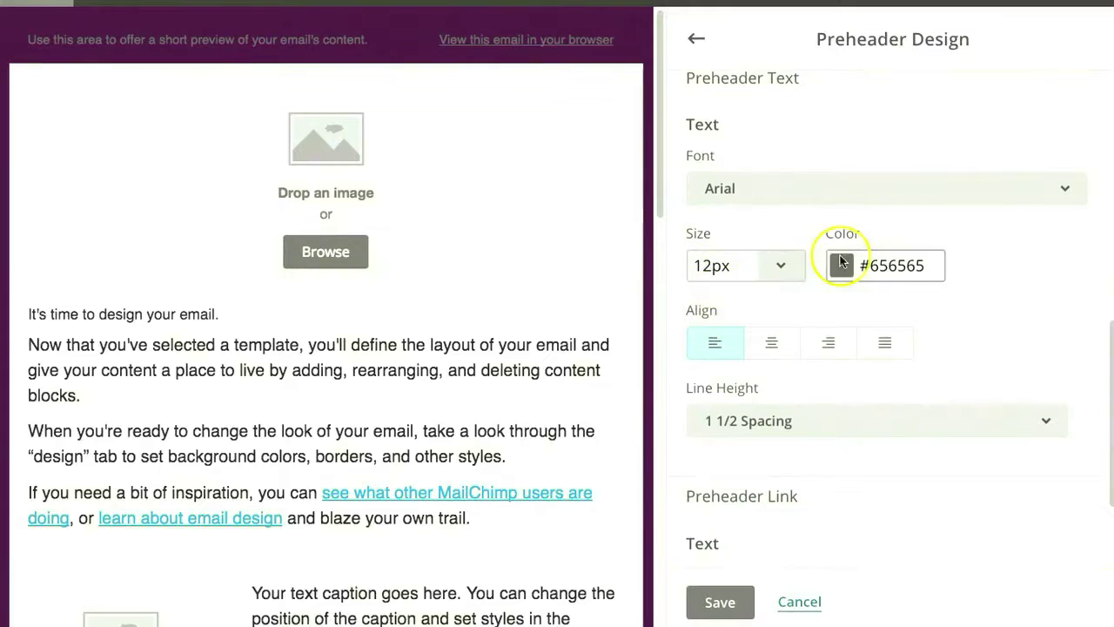
double_click(874, 270)
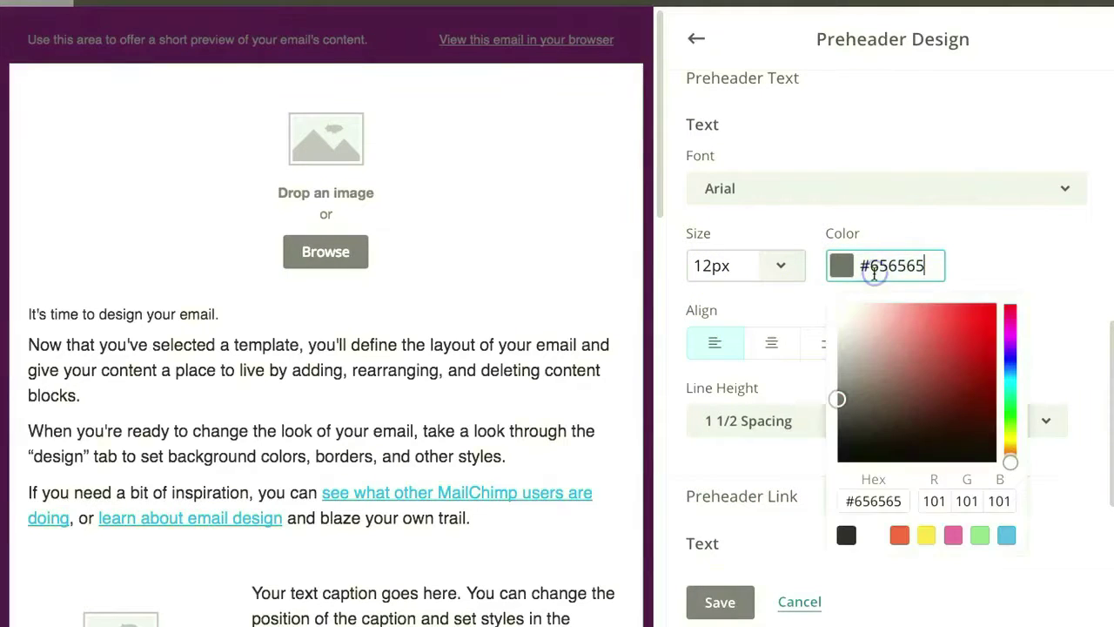
double_click(890, 267)
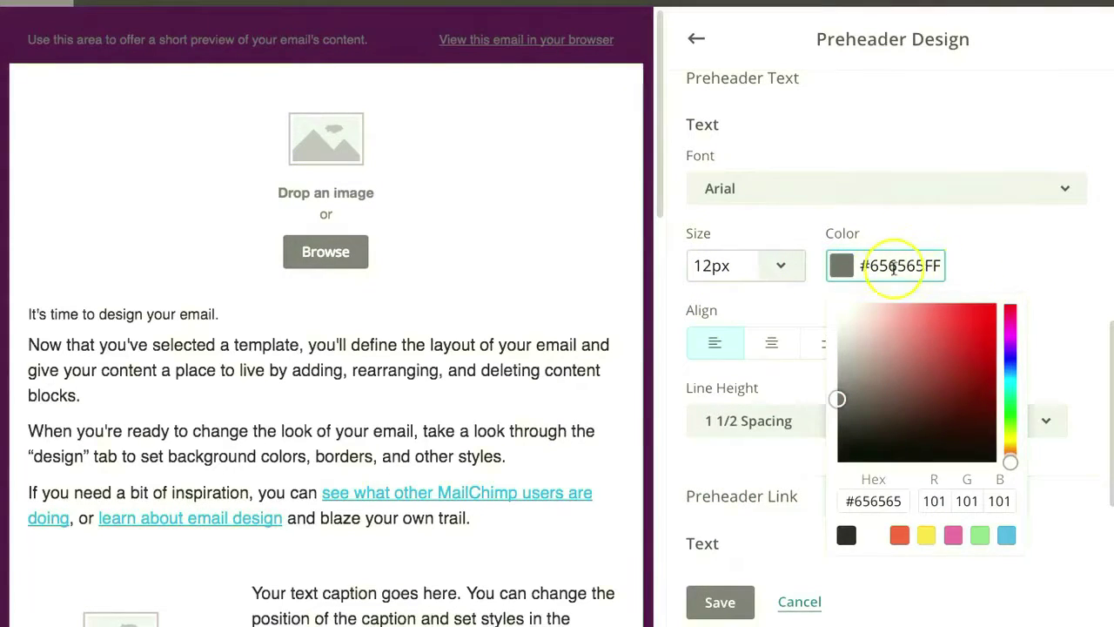
text(FF)
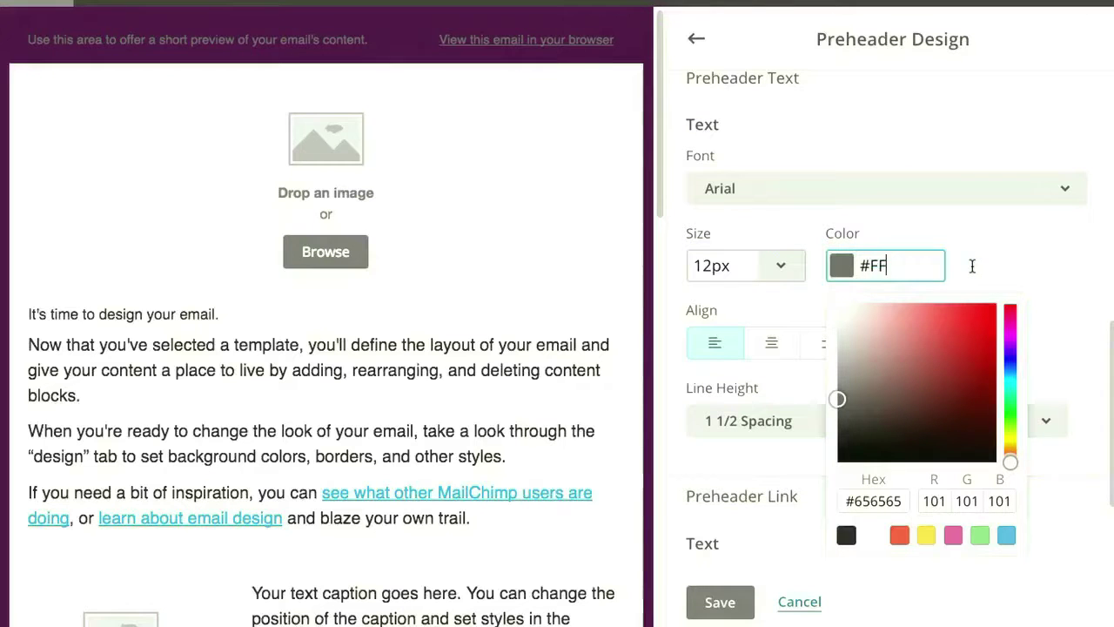
text(FFFF)
click(999, 251)
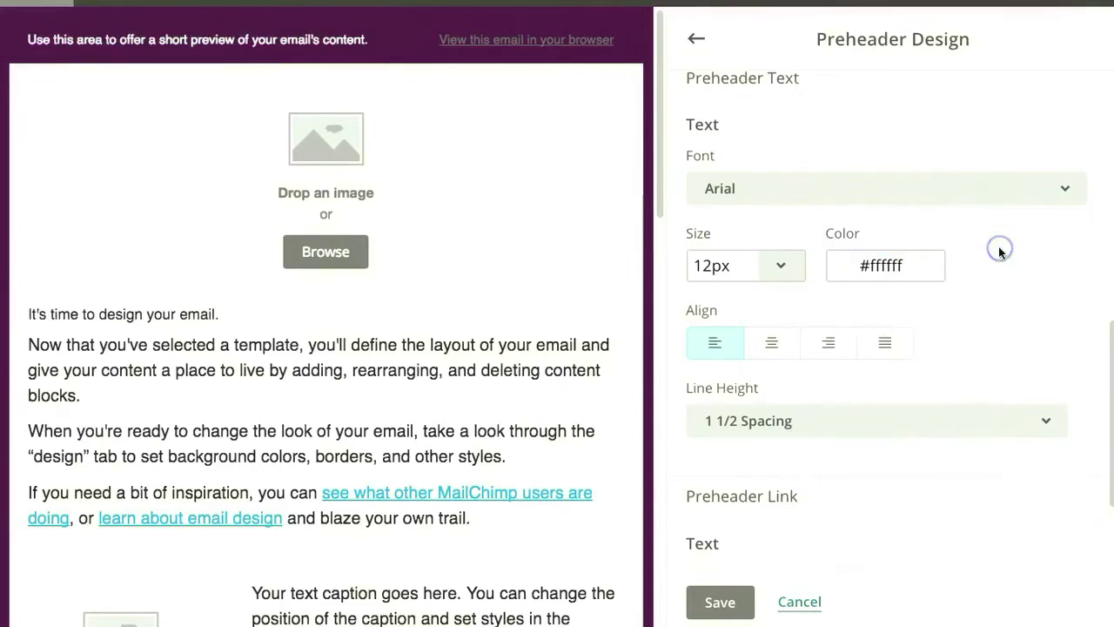
click(963, 421)
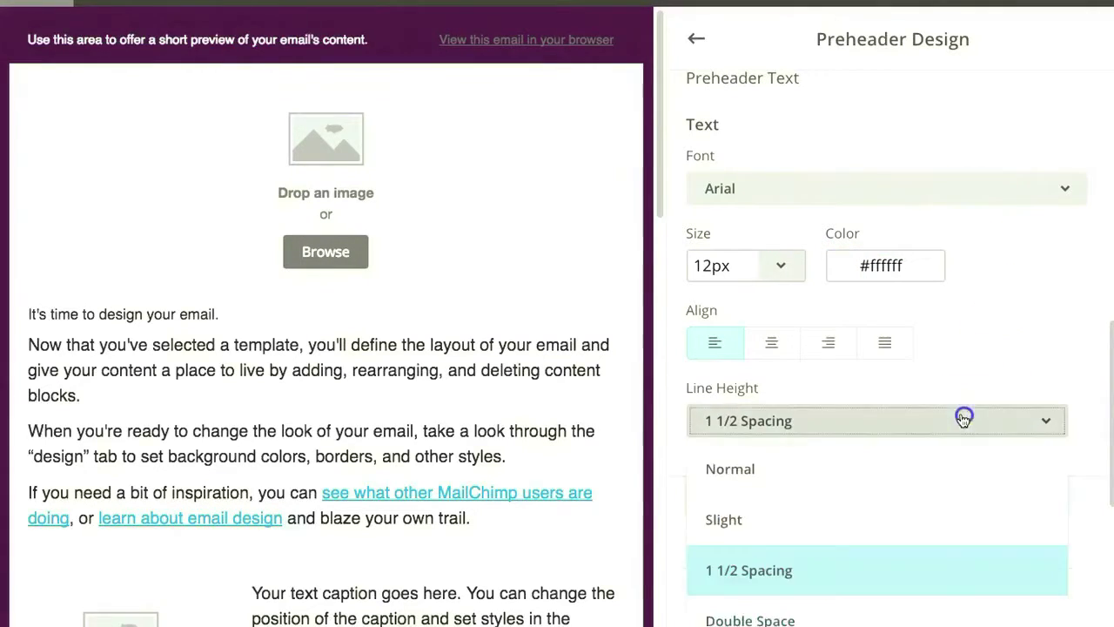
click(917, 467)
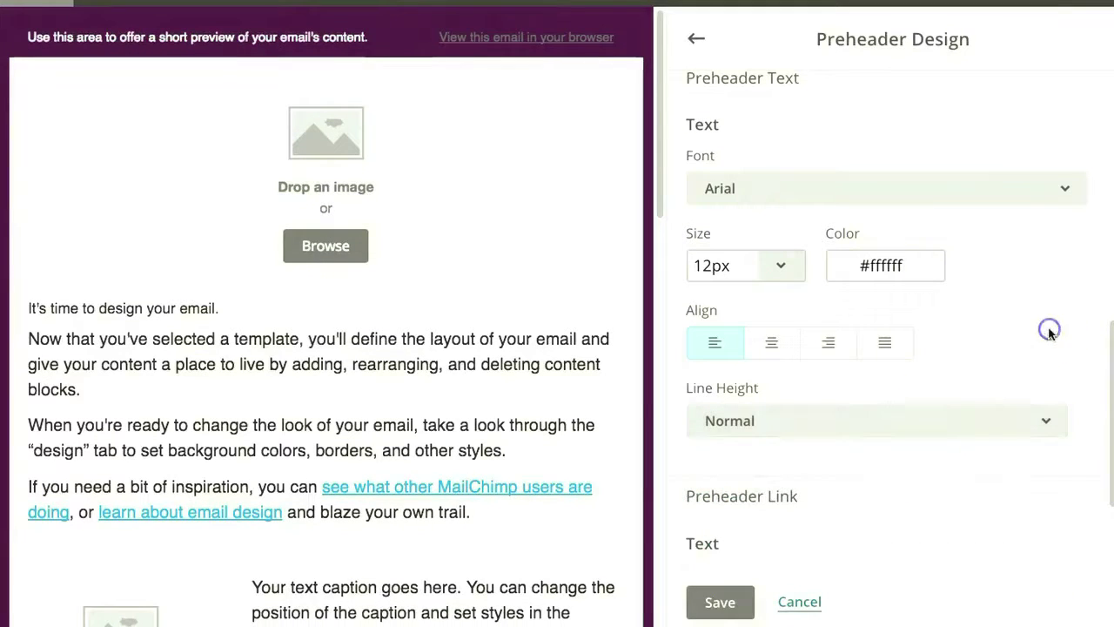
Step: Set the preheader link color to #FFFFFF, keep it not bold, and save the preheader design settings
drag(1107, 338, 1109, 415)
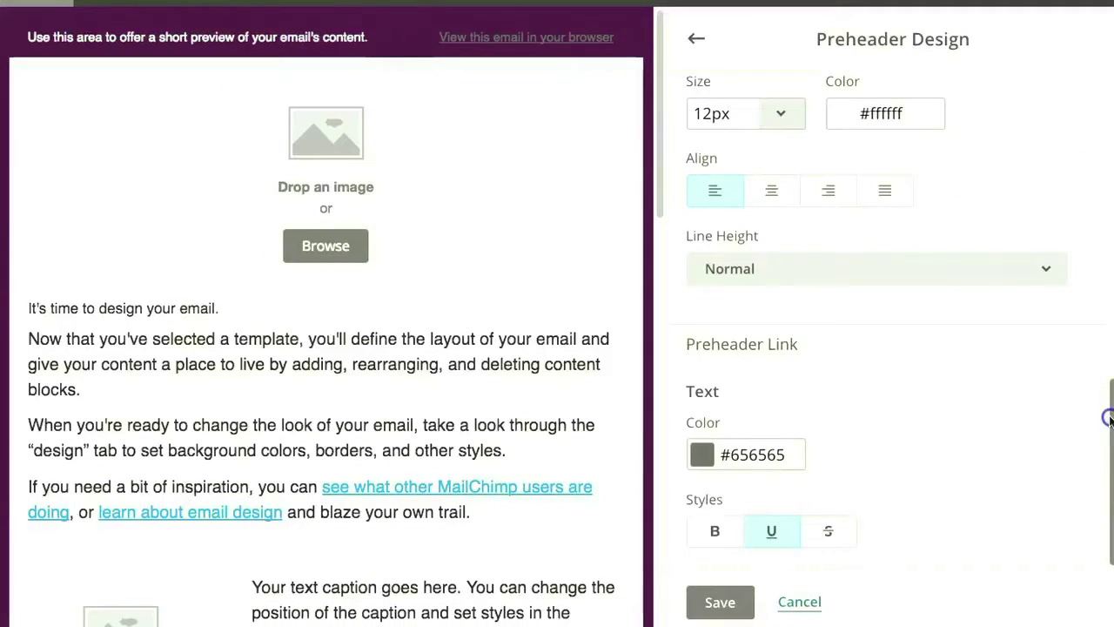
drag(729, 453, 849, 450)
text(FFFFFF)
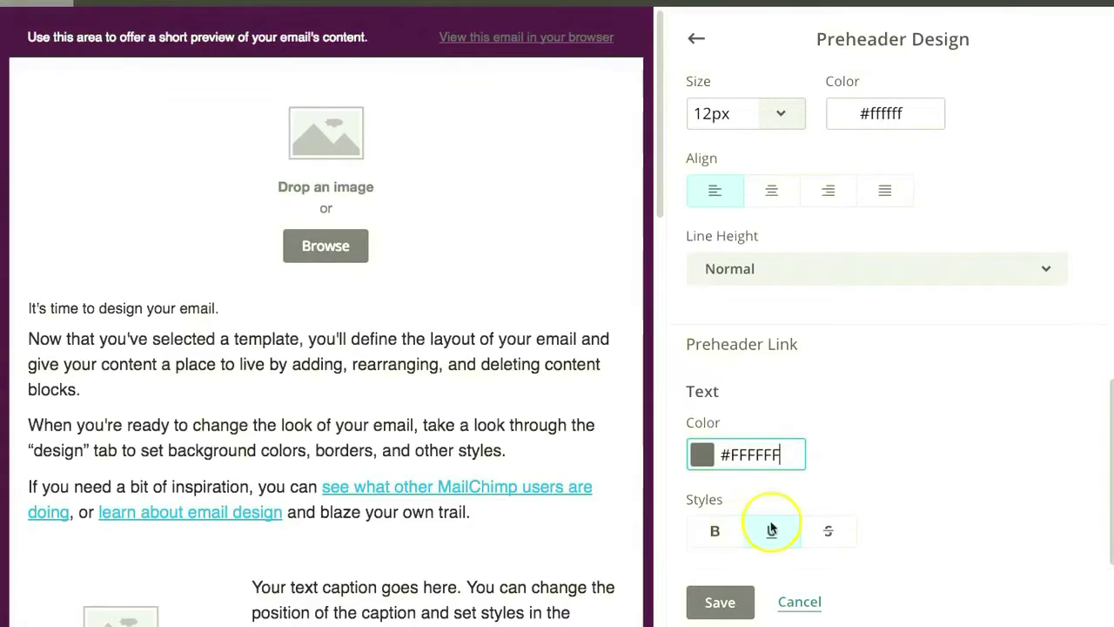
click(897, 476)
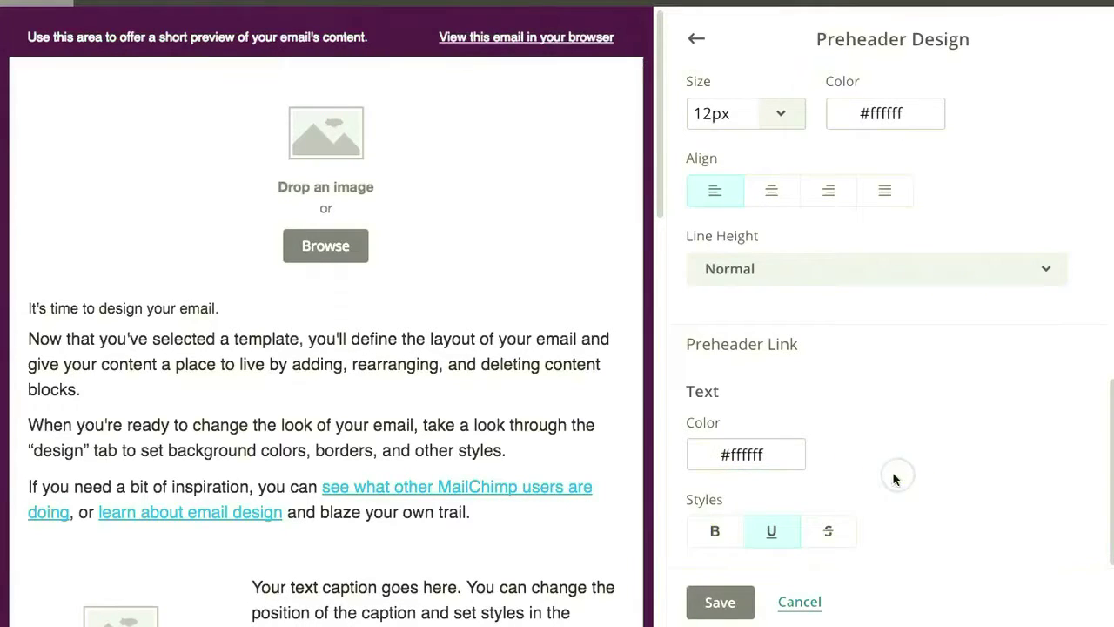
click(715, 531)
click(715, 531)
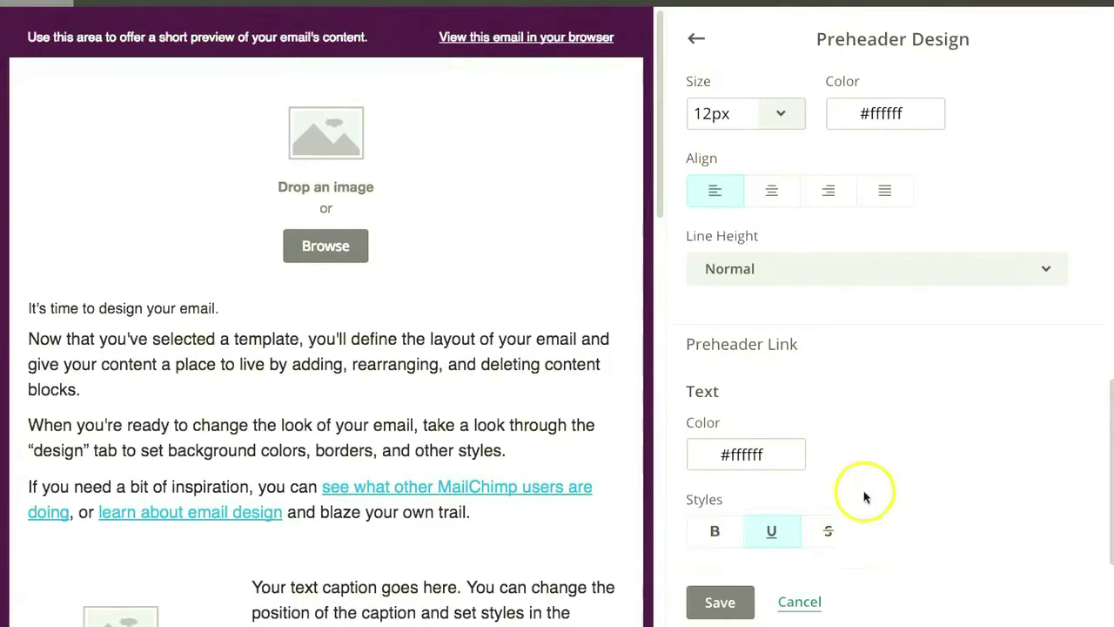
click(744, 603)
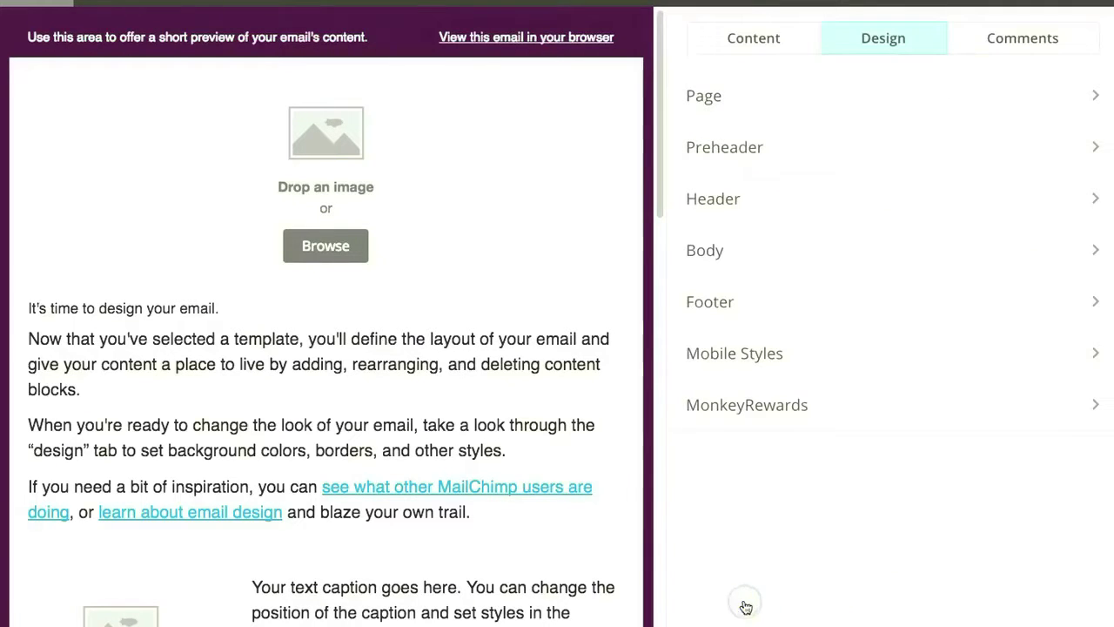
Step: Set the header background color to the red #d42424 in the header design settings
click(742, 204)
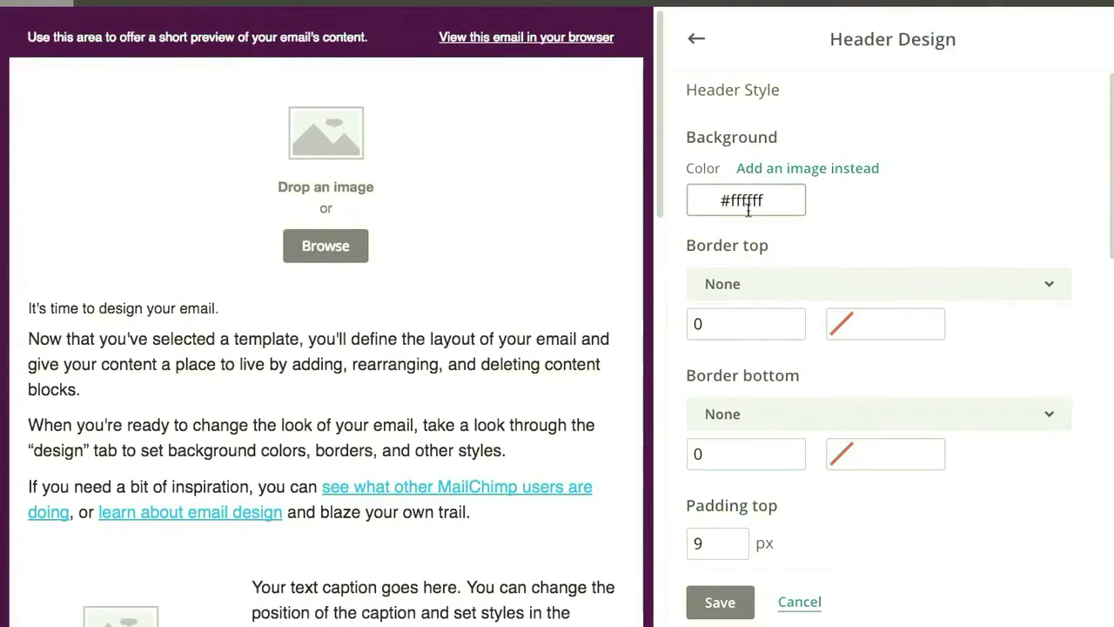
click(746, 198)
scroll(745, 200, down, 1)
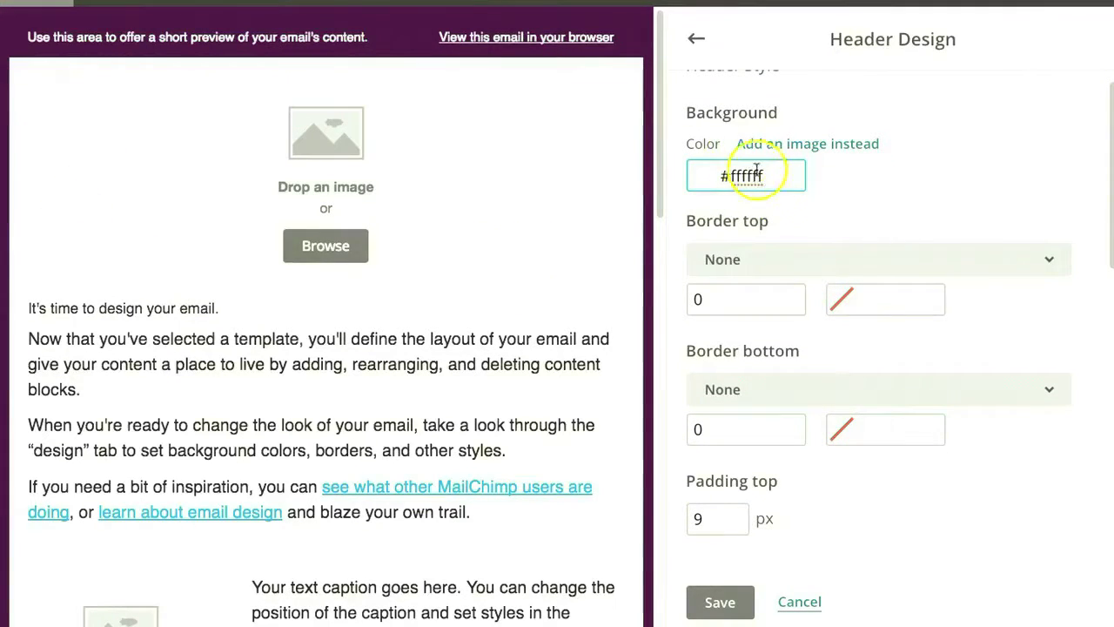
click(772, 168)
click(711, 178)
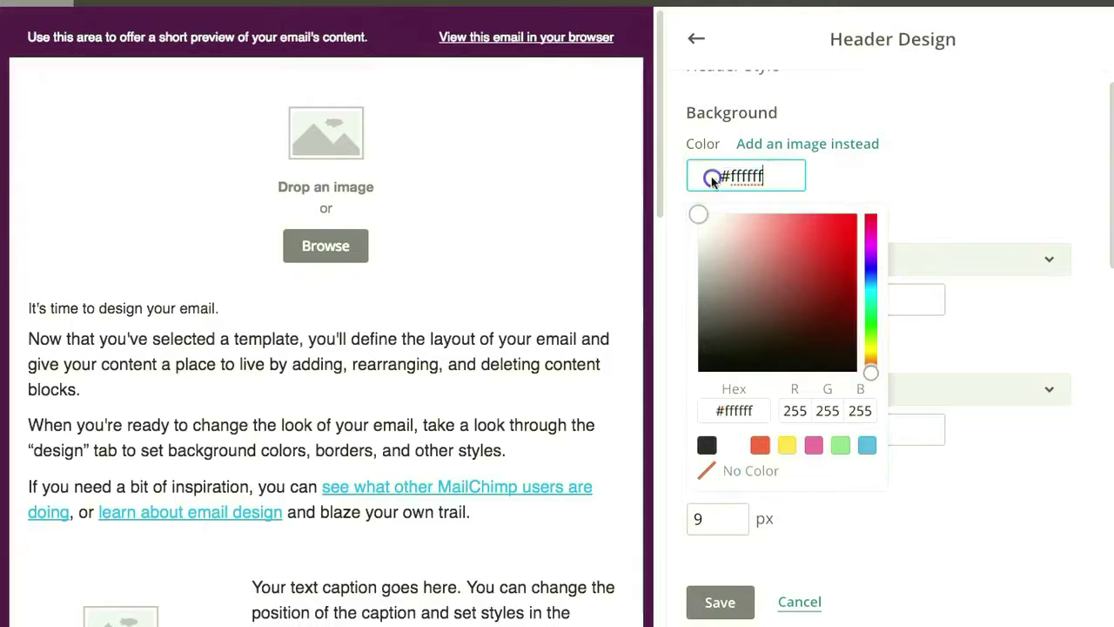
click(832, 243)
click(971, 158)
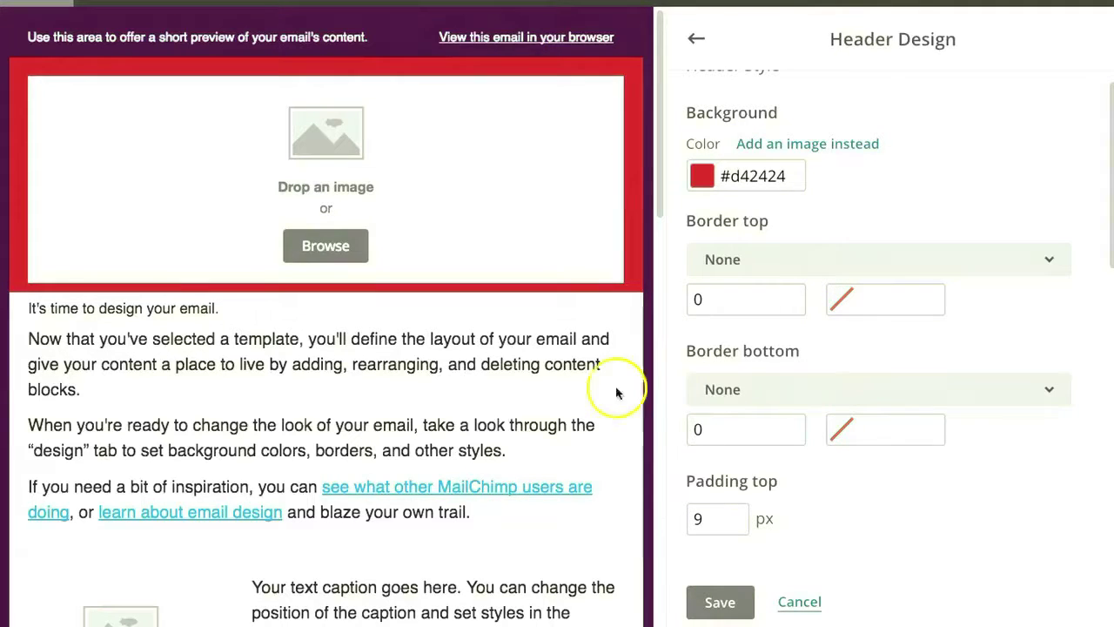
Step: Set the header background color back to white, #FFFFFF
drag(726, 176, 855, 186)
text(F)
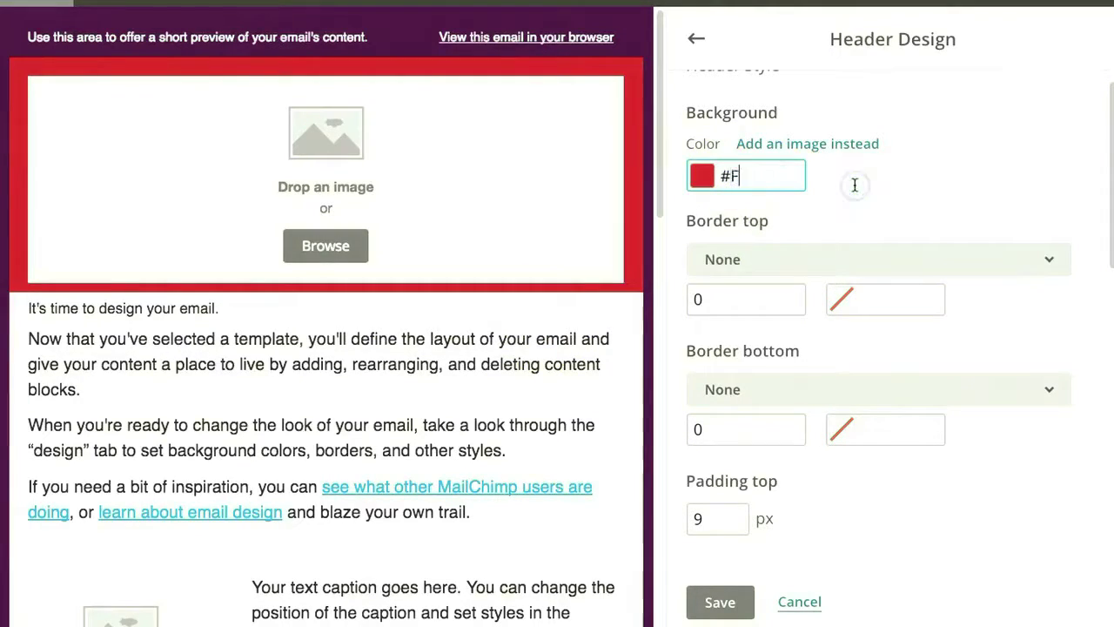
text(FFFFF)
click(886, 181)
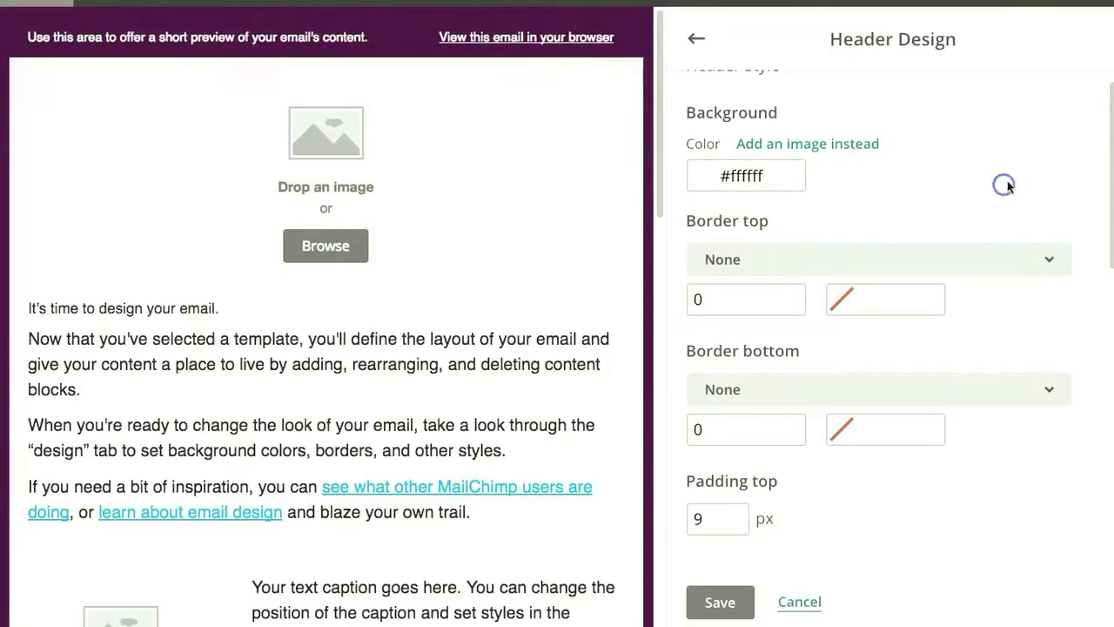
Step: Give the header a 4 px Solid top border in the red #c42b2b and reset its style to None
click(856, 297)
click(821, 374)
double_click(749, 277)
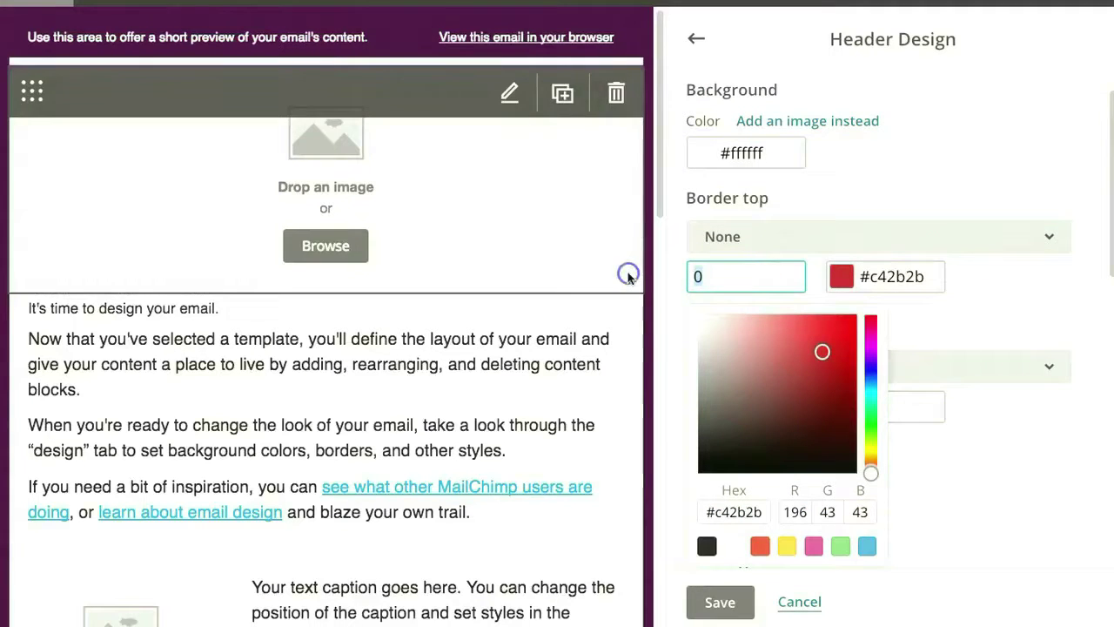
text(4)
click(859, 242)
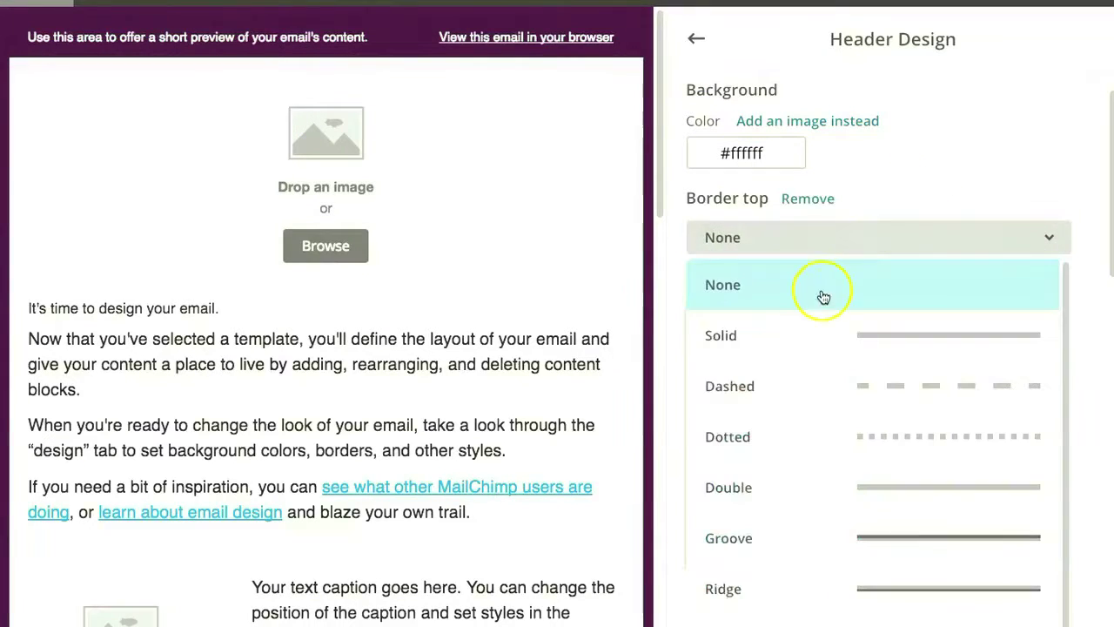
click(823, 335)
click(958, 137)
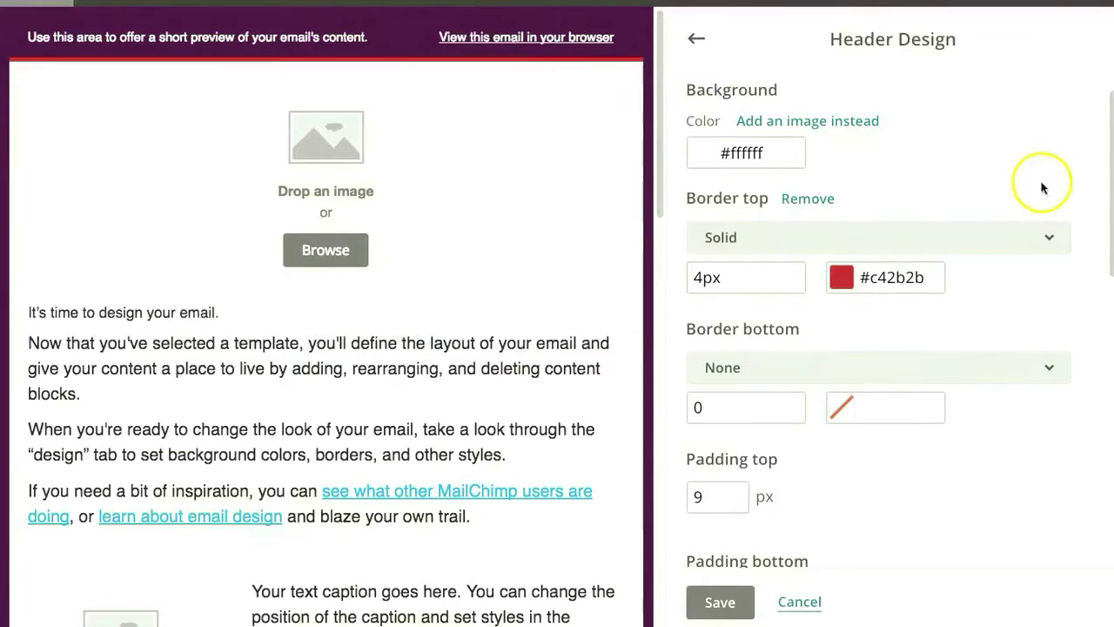
click(889, 251)
click(809, 284)
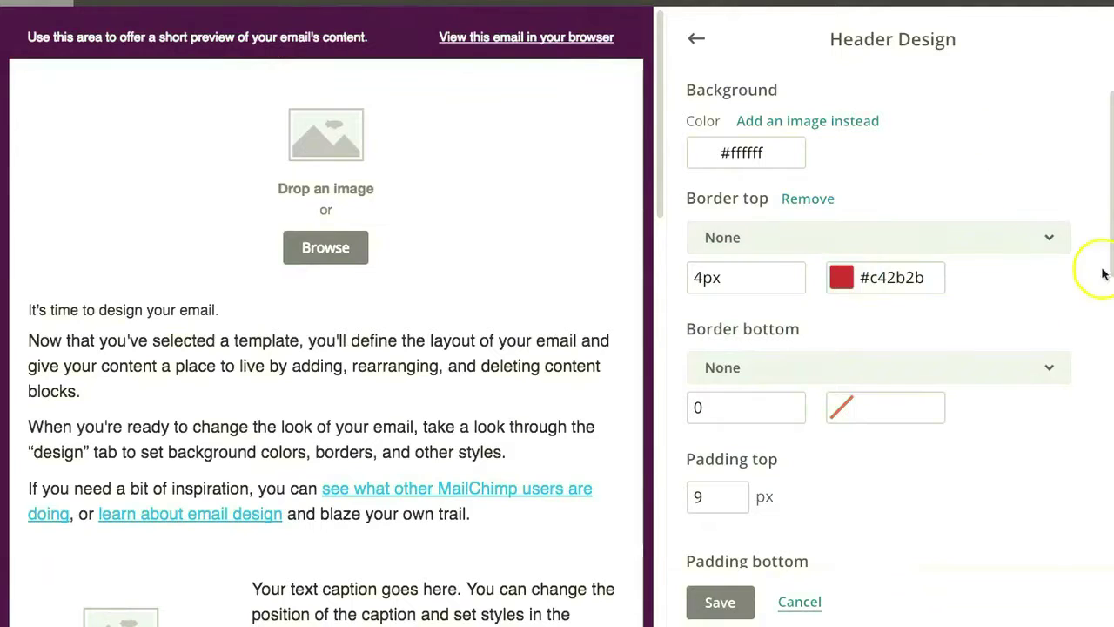
Step: Try a header top padding of 0 px and restore it to 9 px
scroll(1102, 272, down, 3)
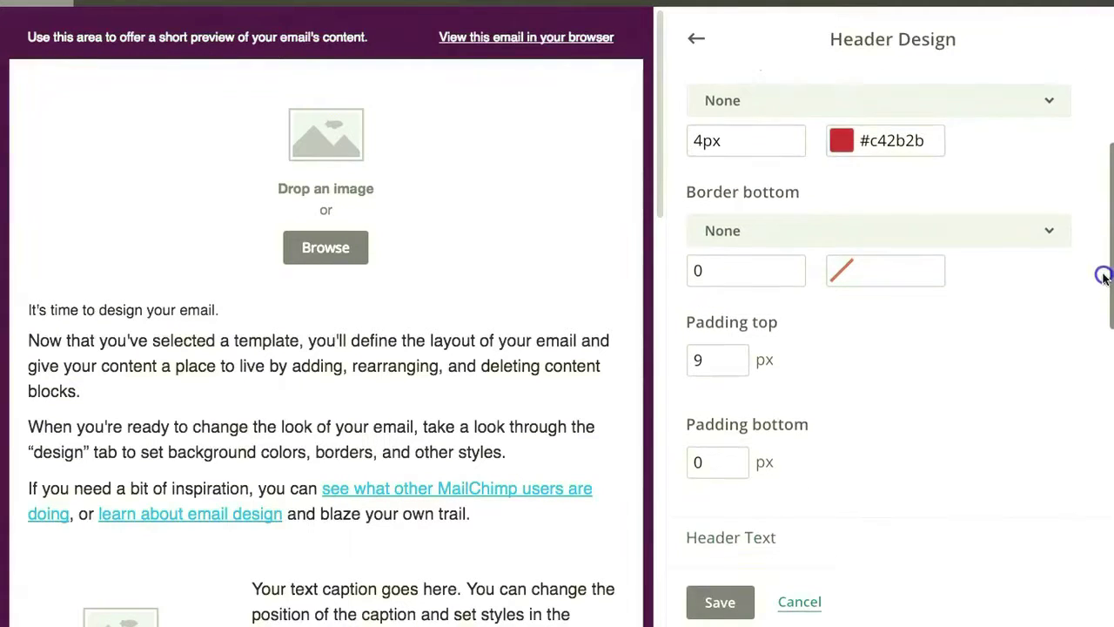
drag(1103, 275, 1097, 285)
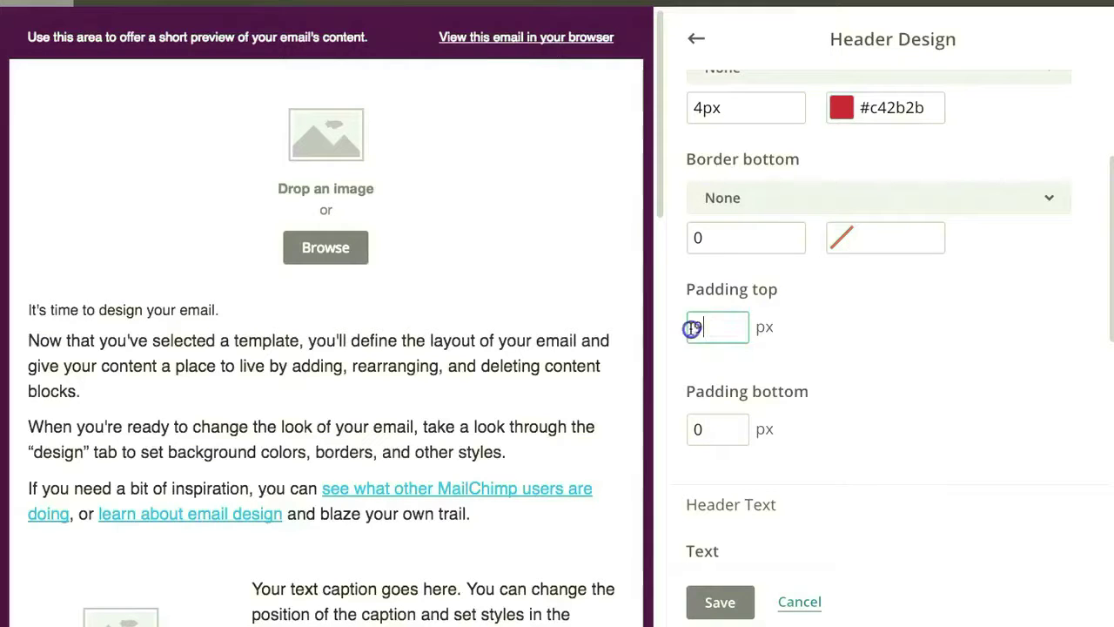
text(0)
click(871, 313)
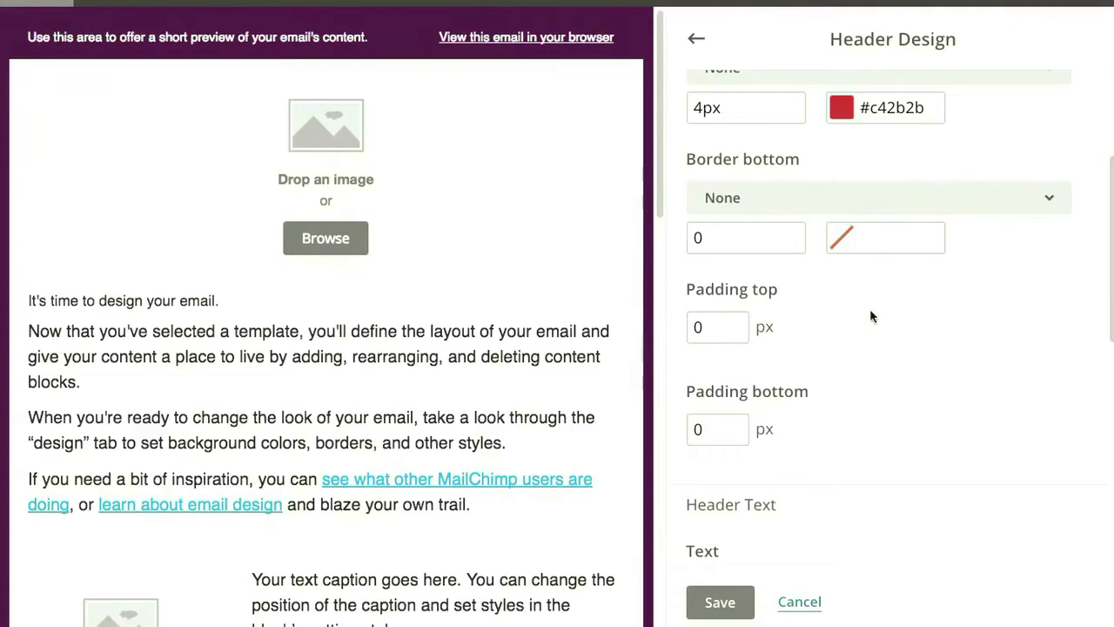
click(733, 328)
text(9)
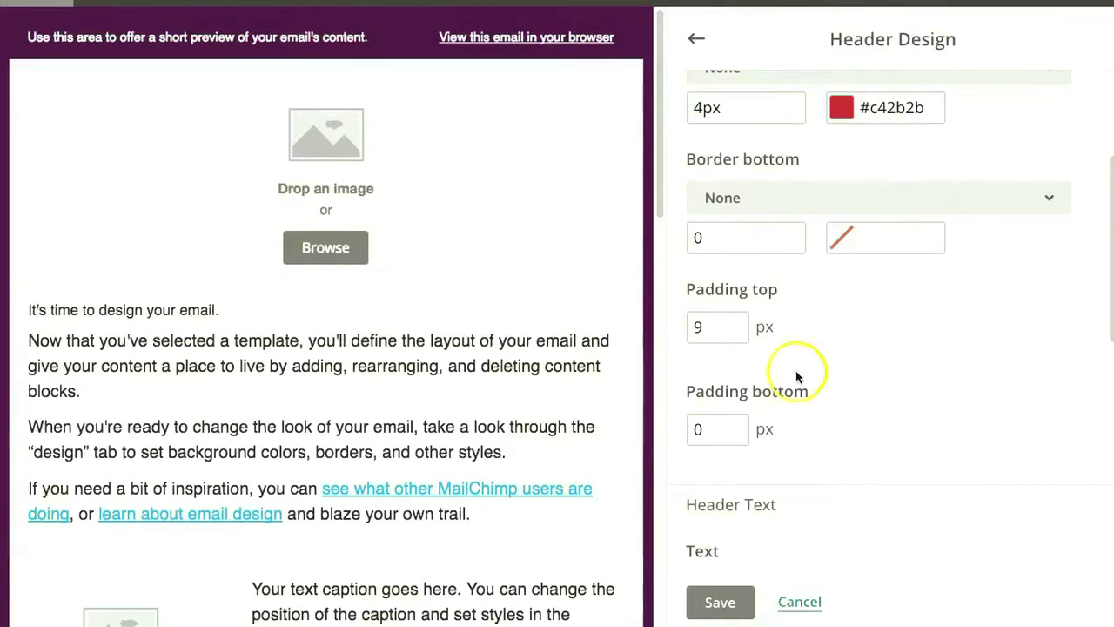
Step: Try the Edge To Edge margins setting on the header's image block, turn it off again, and close the block's settings
drag(1100, 304, 1104, 435)
mouse_move(580, 171)
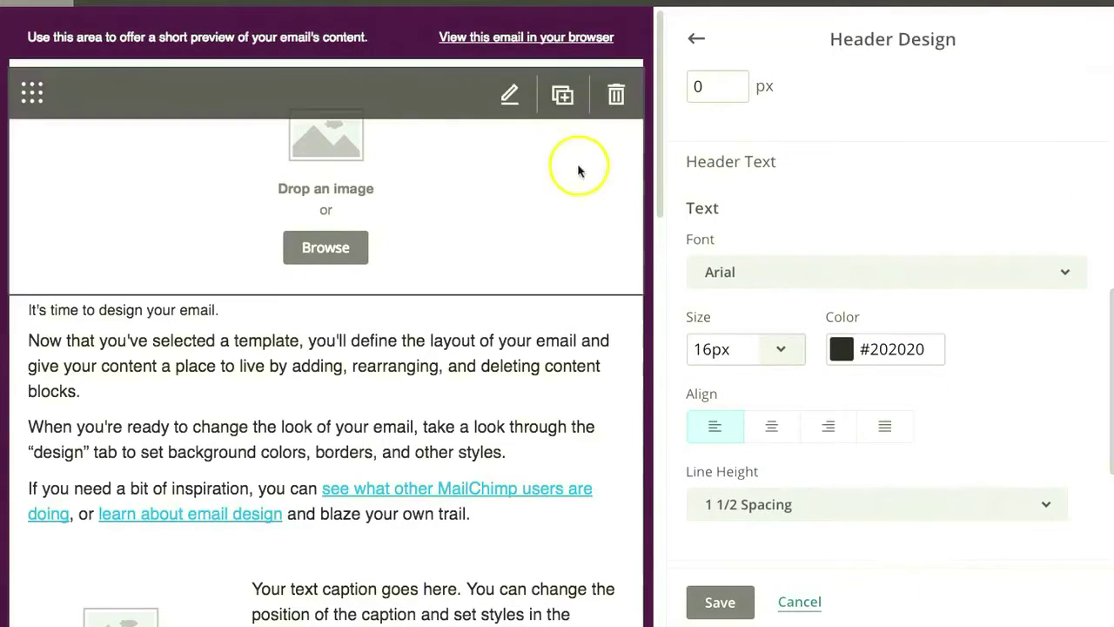
click(509, 96)
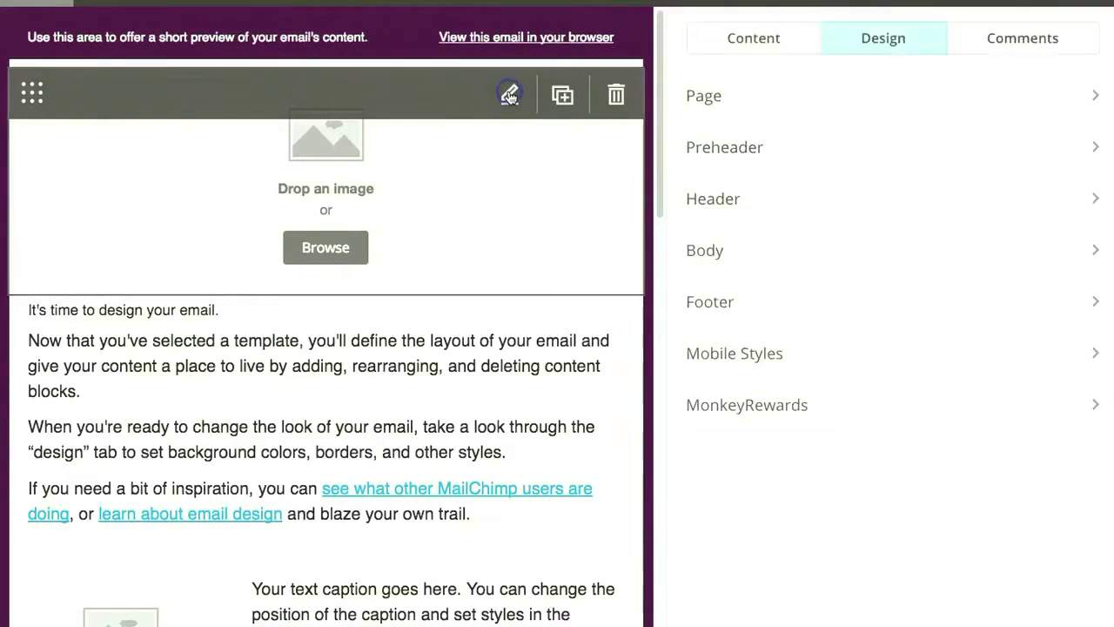
click(1036, 88)
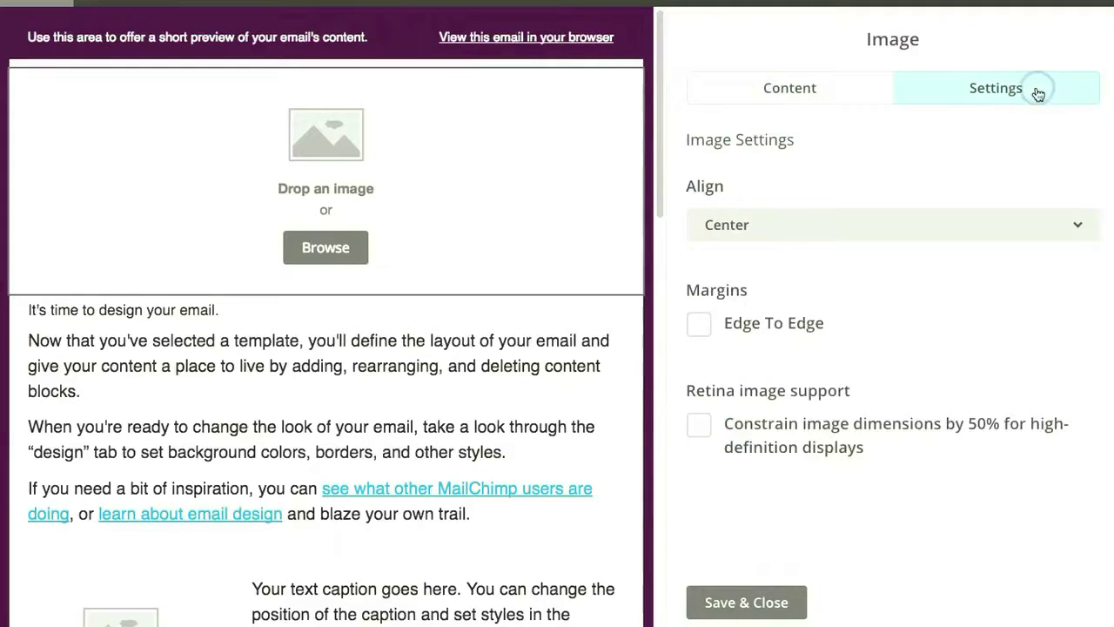
click(702, 324)
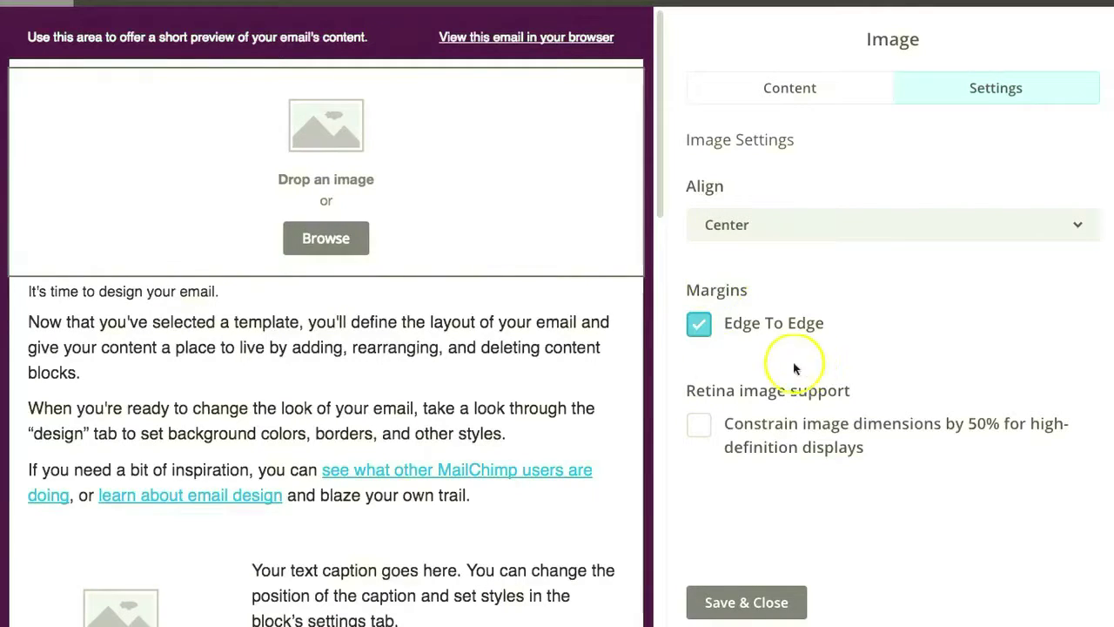
click(696, 324)
click(839, 92)
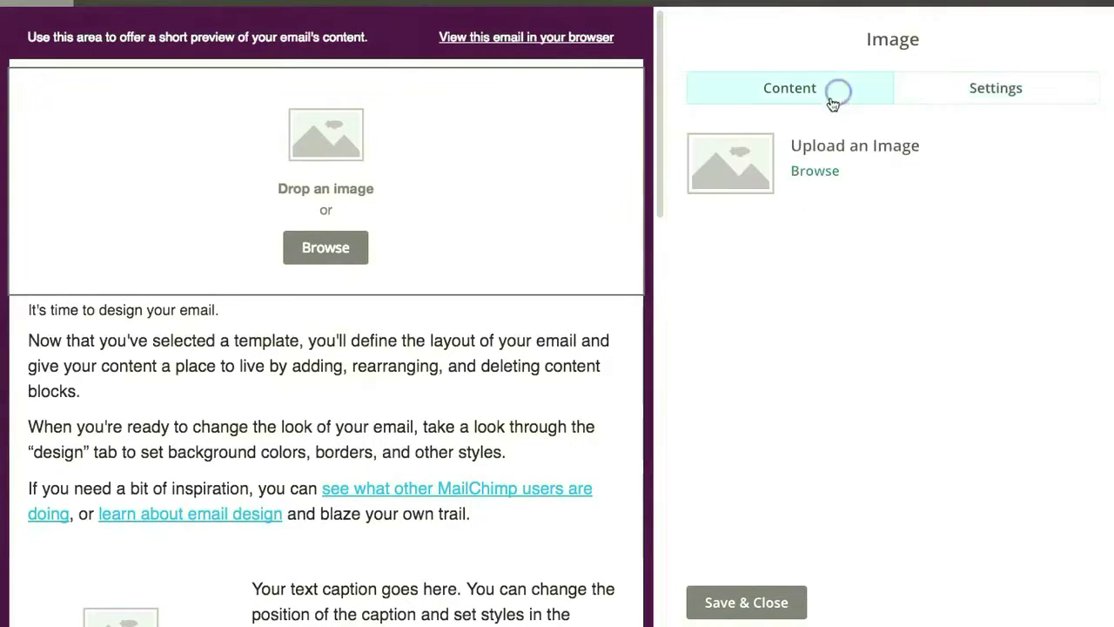
click(756, 602)
Step: Review the header design settings, including the header text's font, size, color and alignment
click(774, 200)
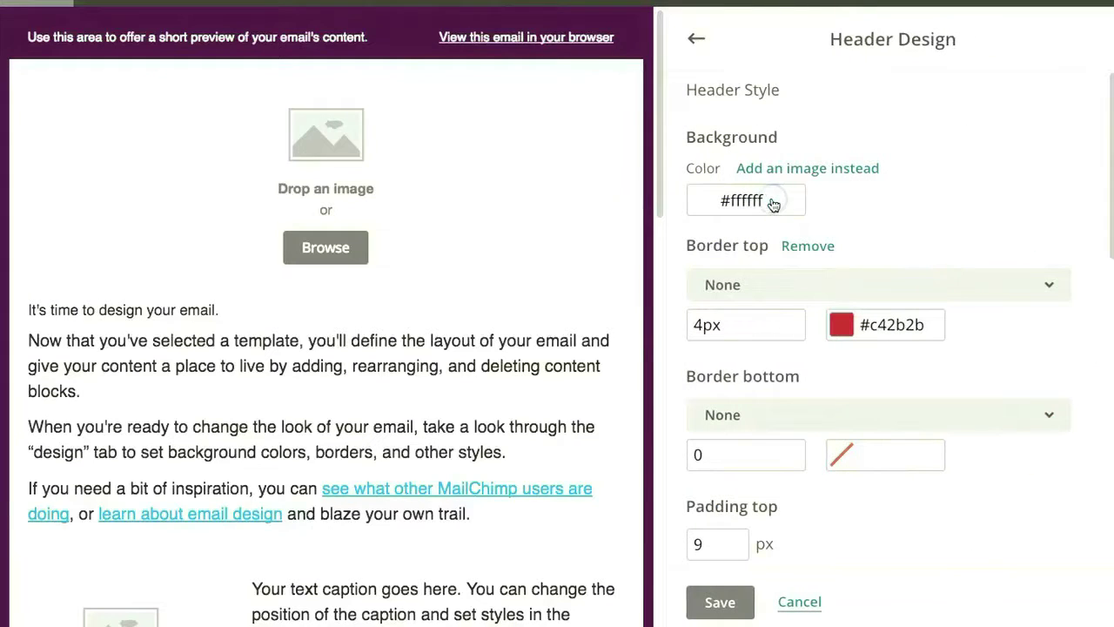
drag(1106, 257, 1030, 402)
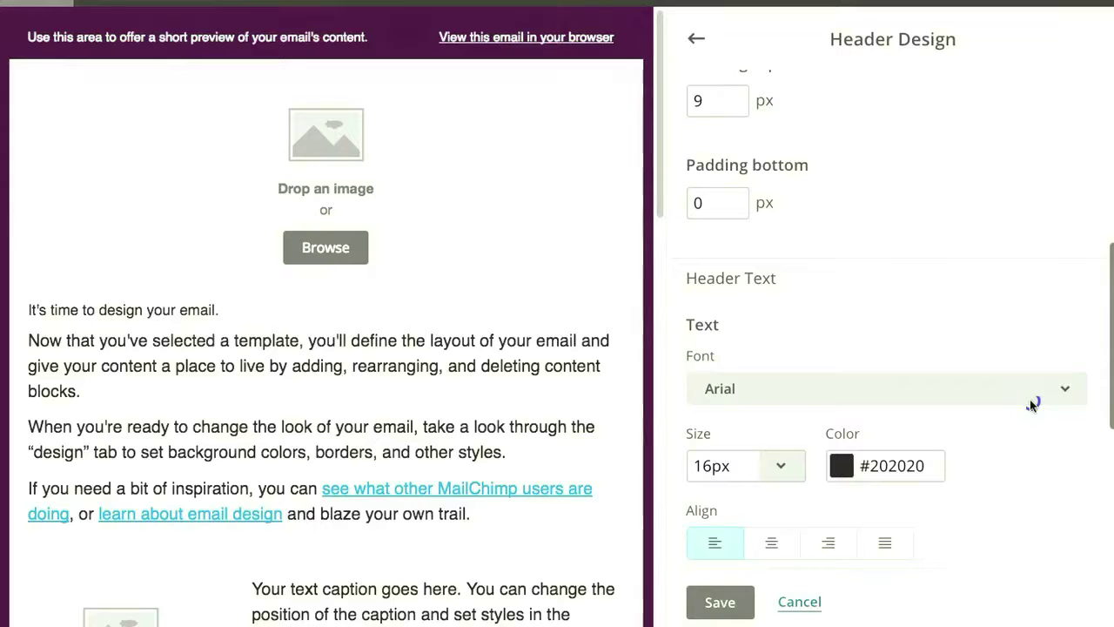
drag(1032, 404, 1032, 430)
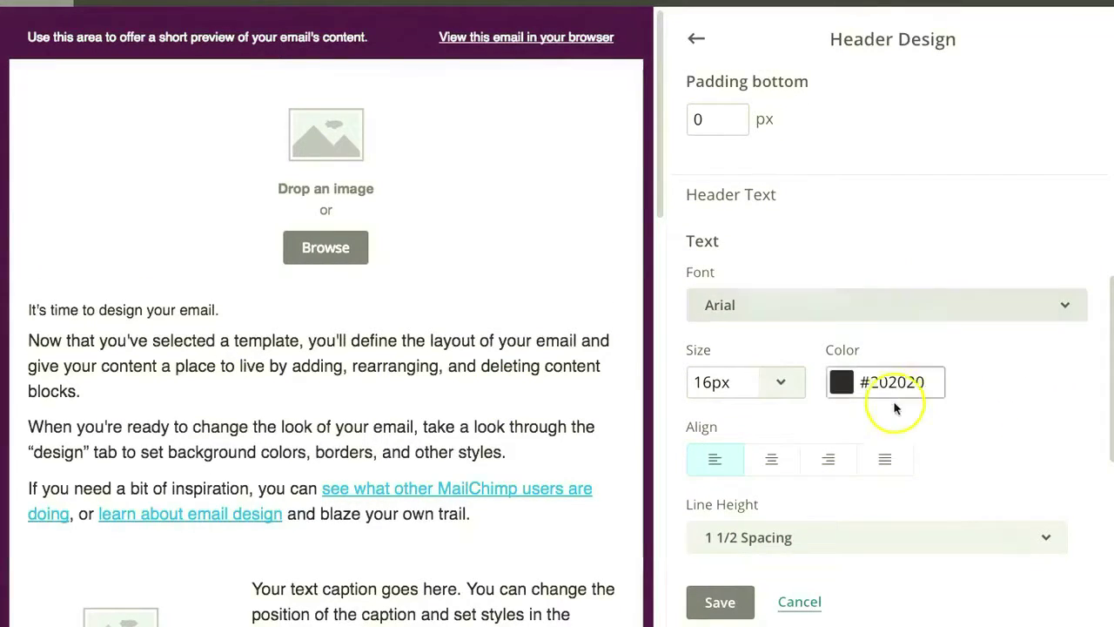
click(836, 379)
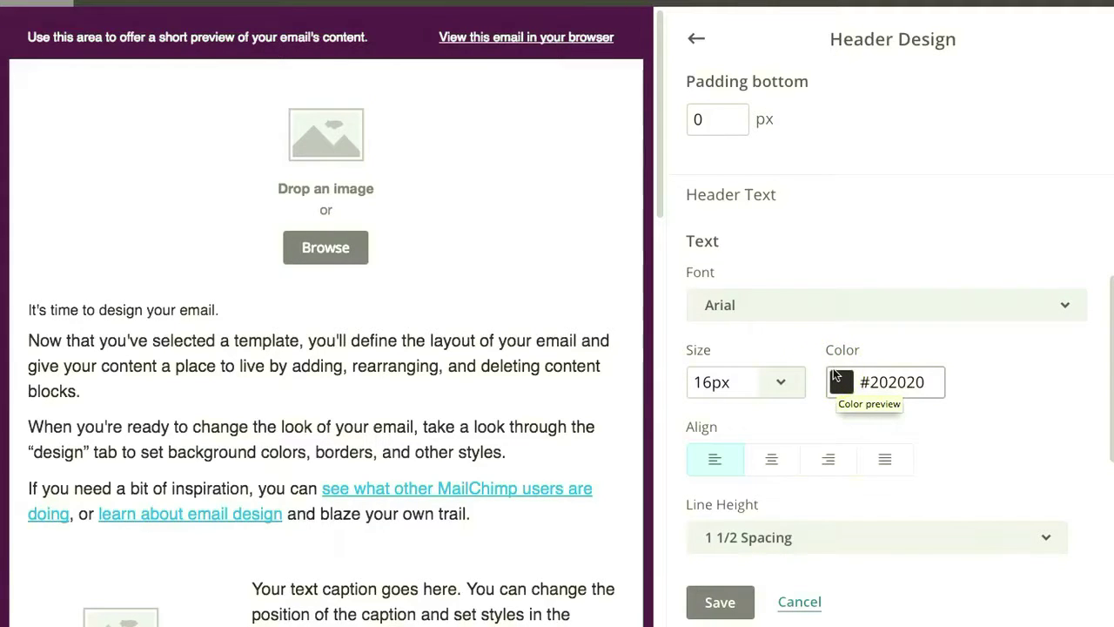
click(697, 38)
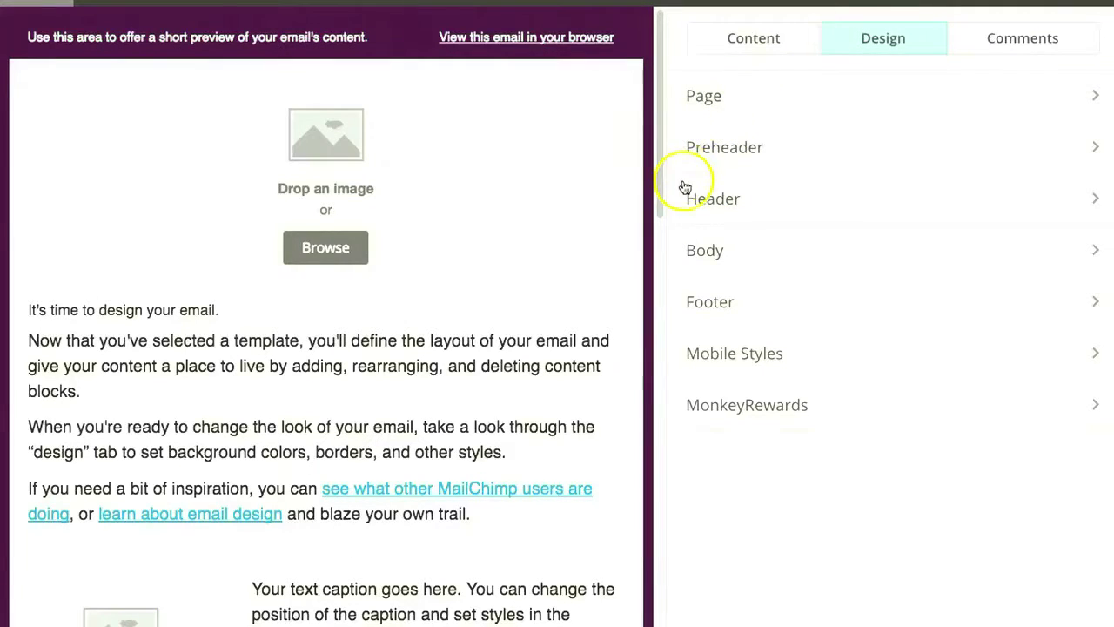
Step: Set the body background color to the red #a73232 in the body design settings
click(769, 259)
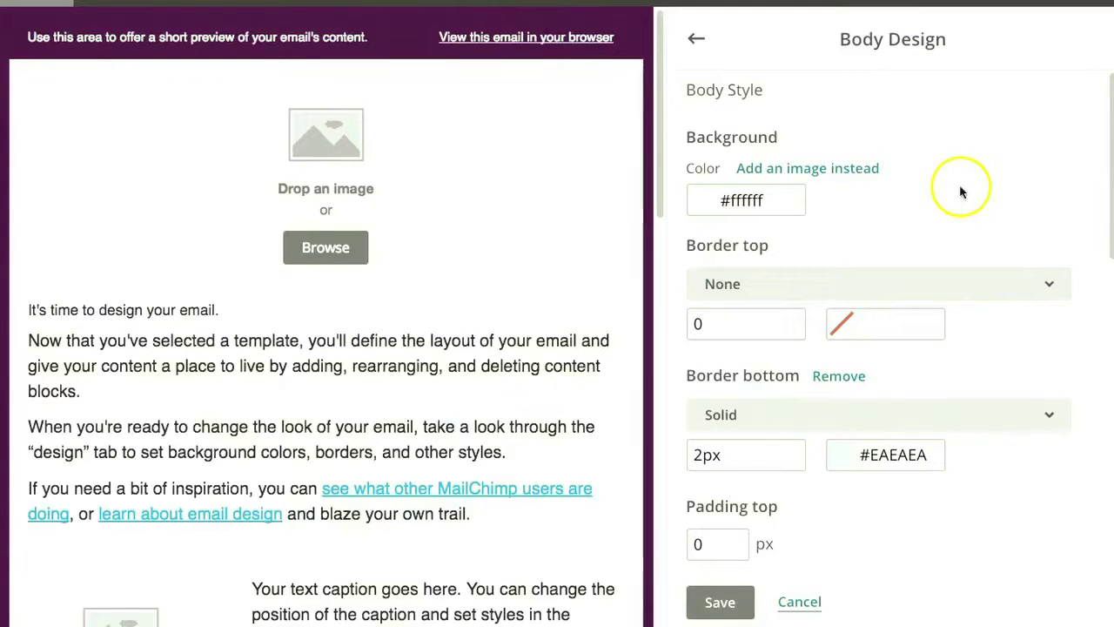
click(736, 206)
click(811, 293)
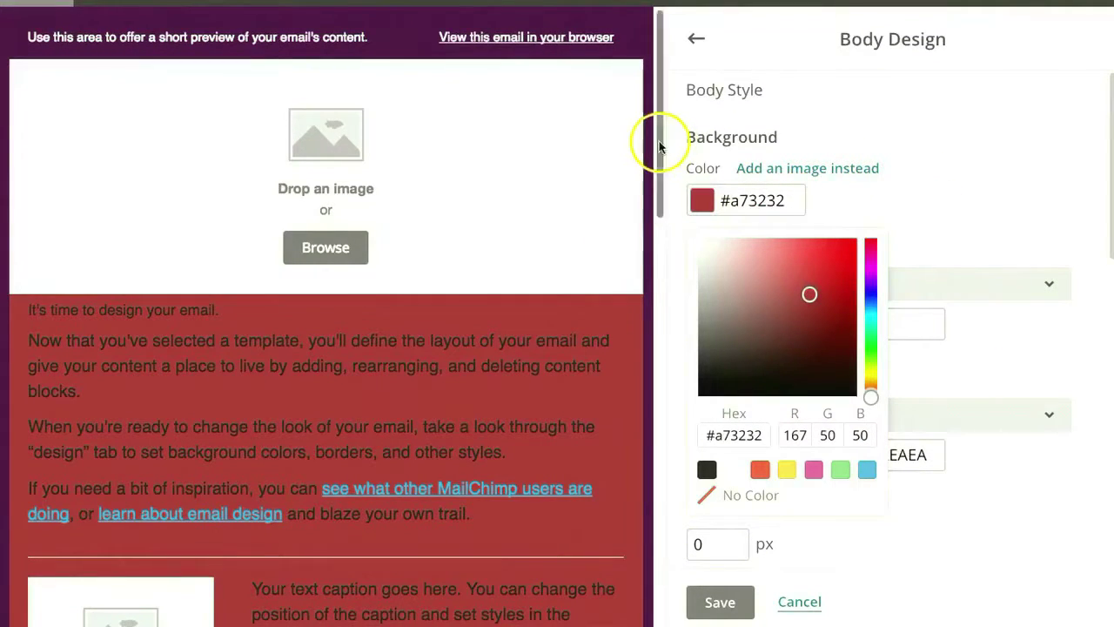
drag(659, 149, 636, 79)
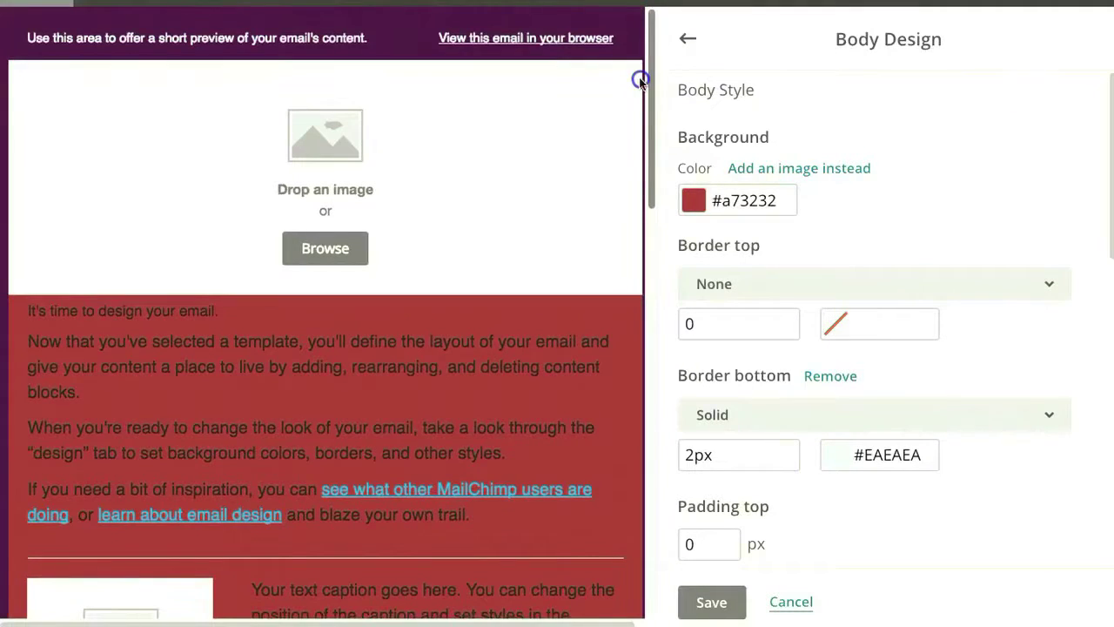
Step: Set the body background color back to white, #FFFFFF
drag(721, 200, 820, 199)
text(FFFFFF)
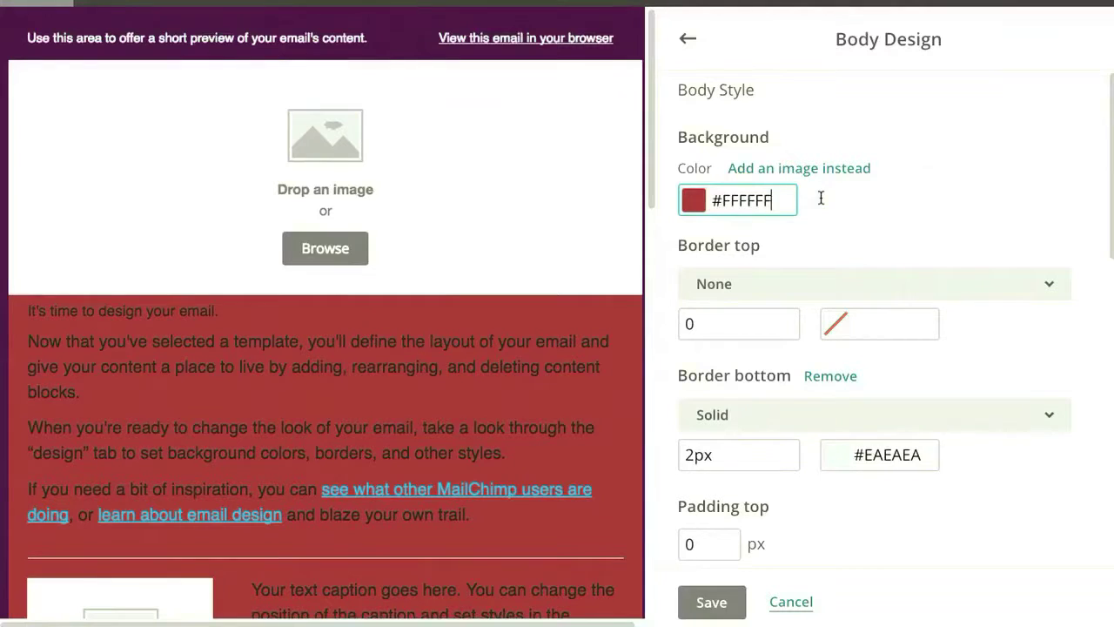
click(944, 200)
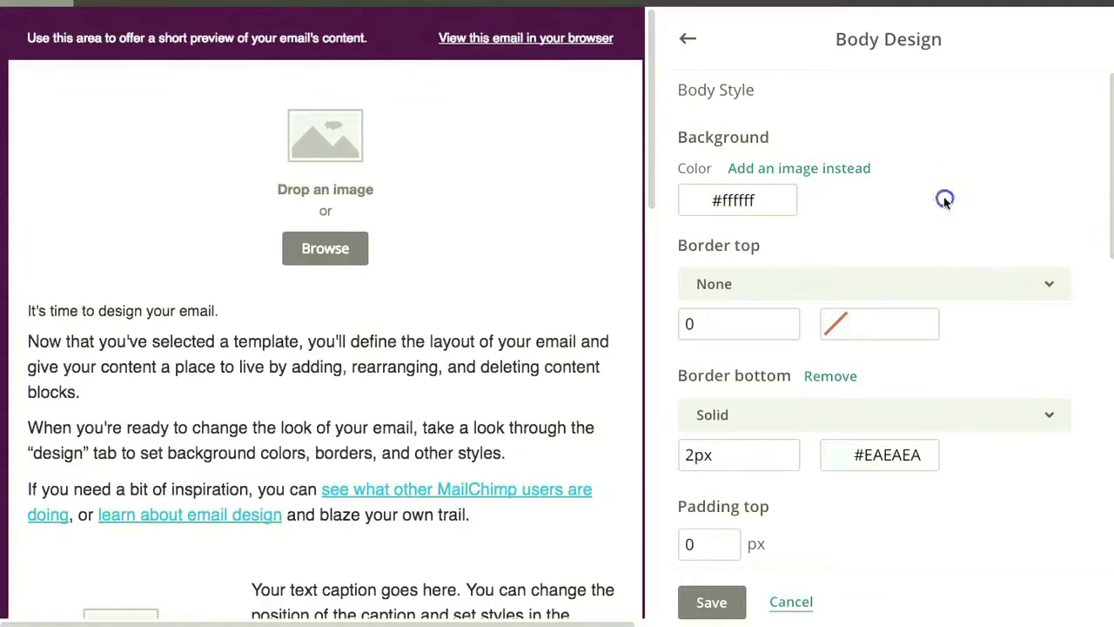
Step: Give the body a 5 px Solid top border in the red #ce0a0a and reset its style to None
click(841, 278)
click(853, 386)
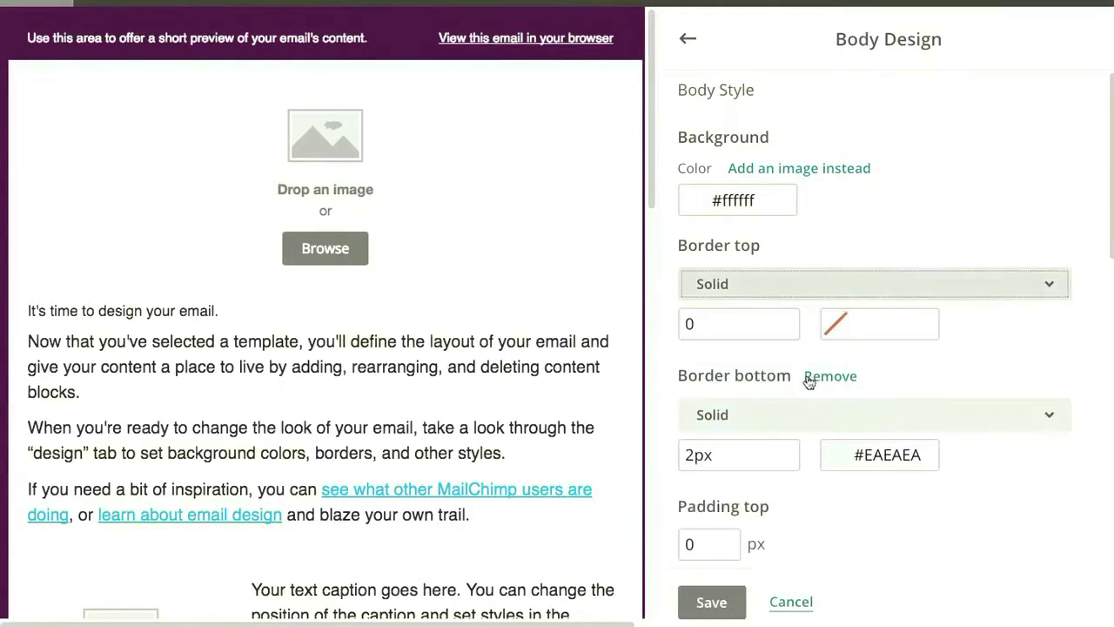
click(761, 330)
mouse_move(615, 324)
text(5)
click(867, 324)
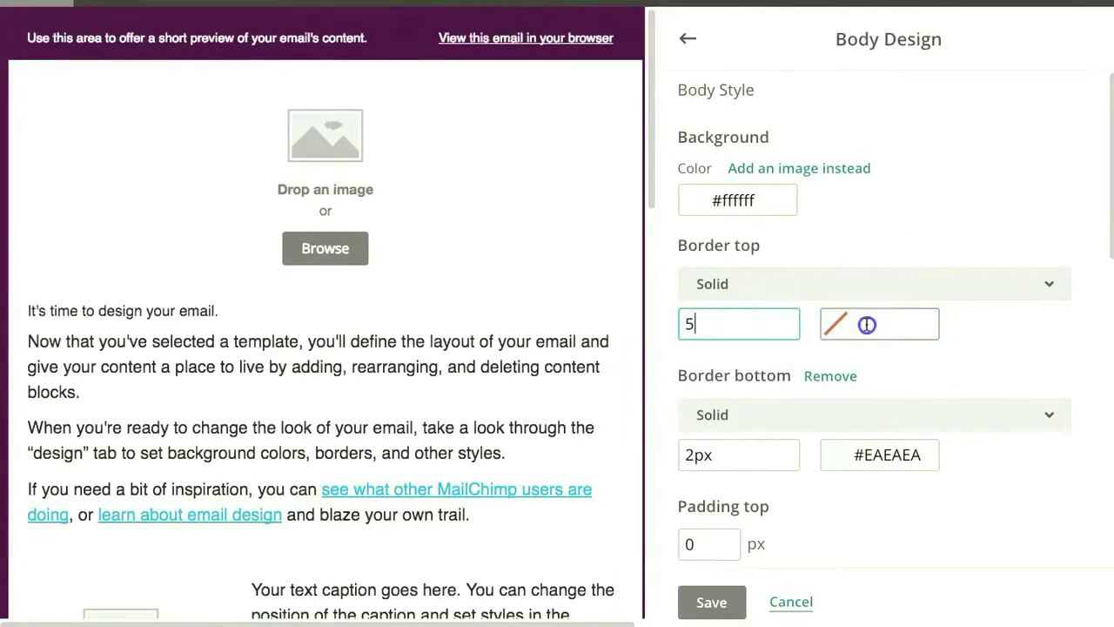
click(841, 392)
click(827, 237)
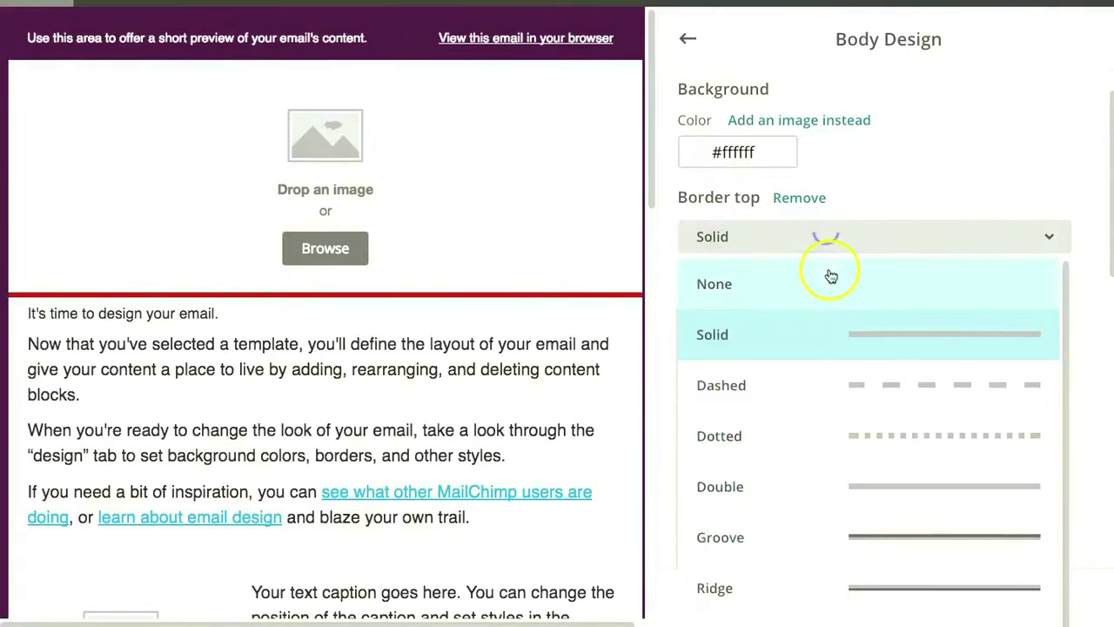
click(828, 275)
click(1054, 261)
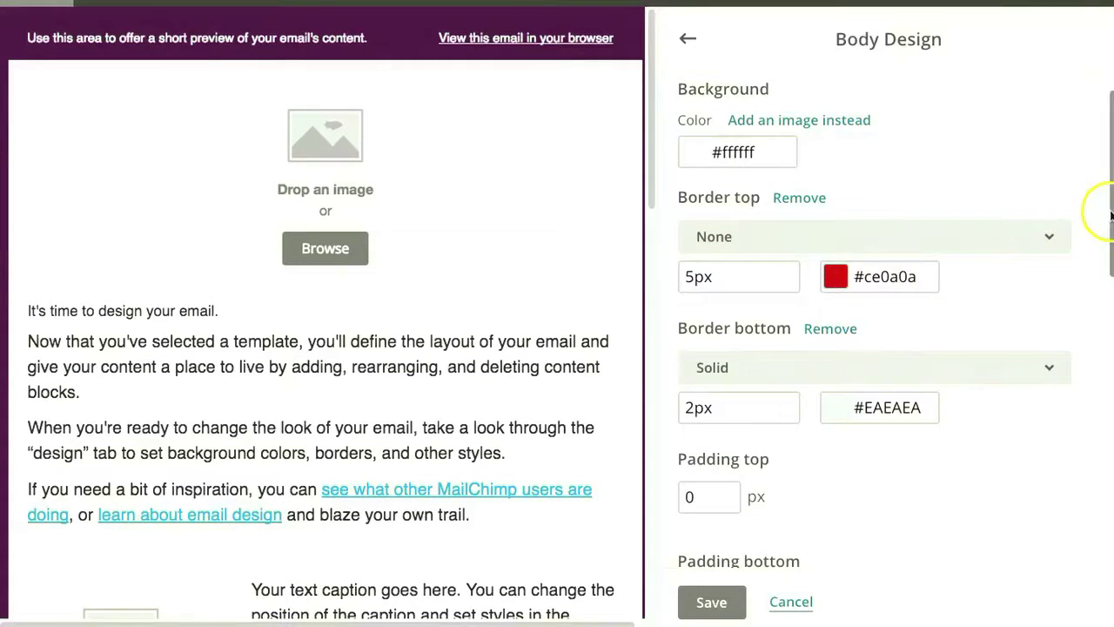
Step: Set the body text's line height to Normal and its size to 14px
drag(1107, 213, 1095, 426)
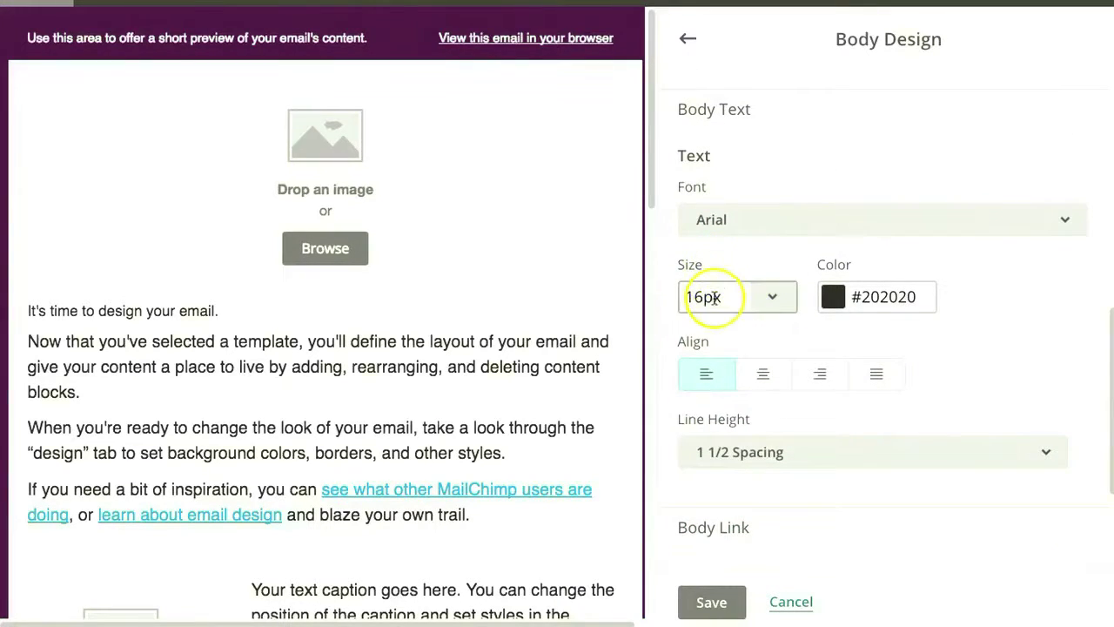
click(778, 452)
click(747, 498)
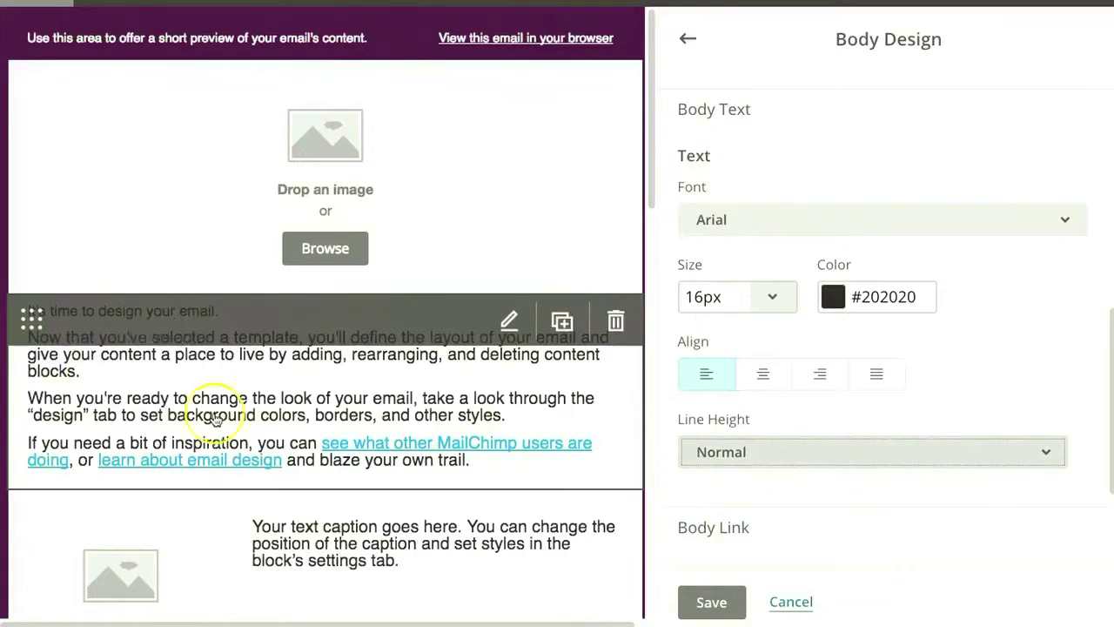
click(697, 297)
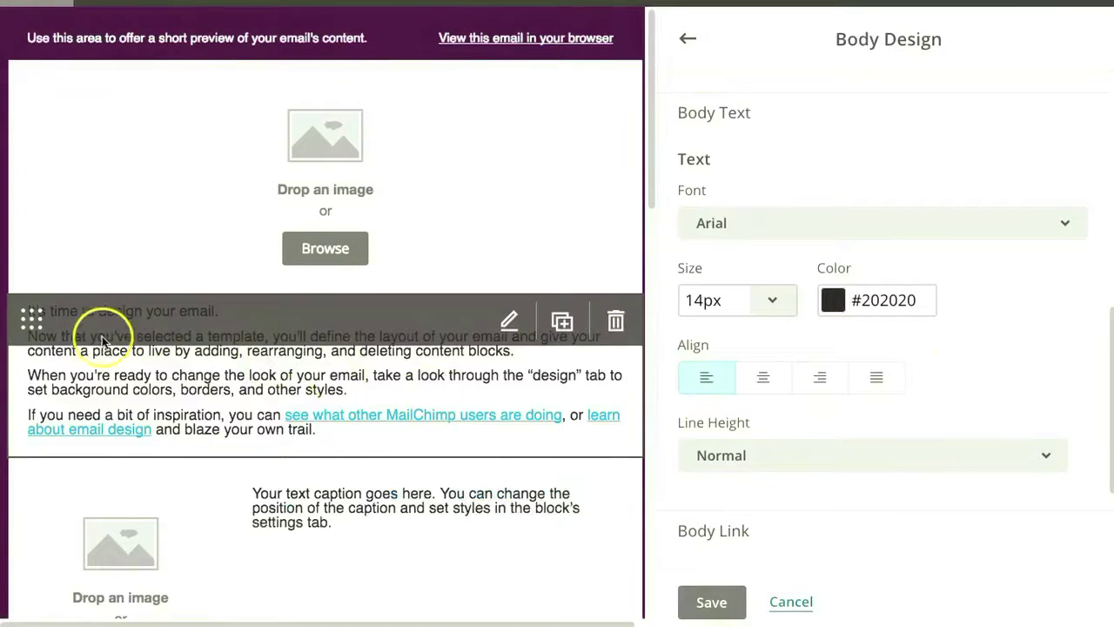
click(1087, 301)
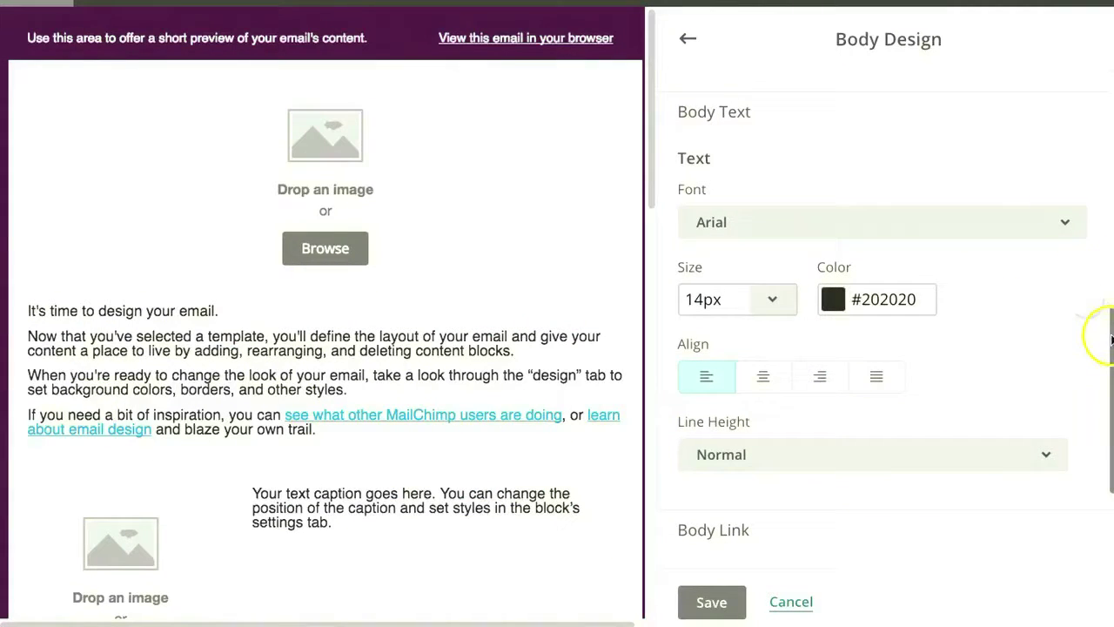
Step: Set the body link text color to the purple #470f43
scroll(1104, 335, down, 3)
click(729, 535)
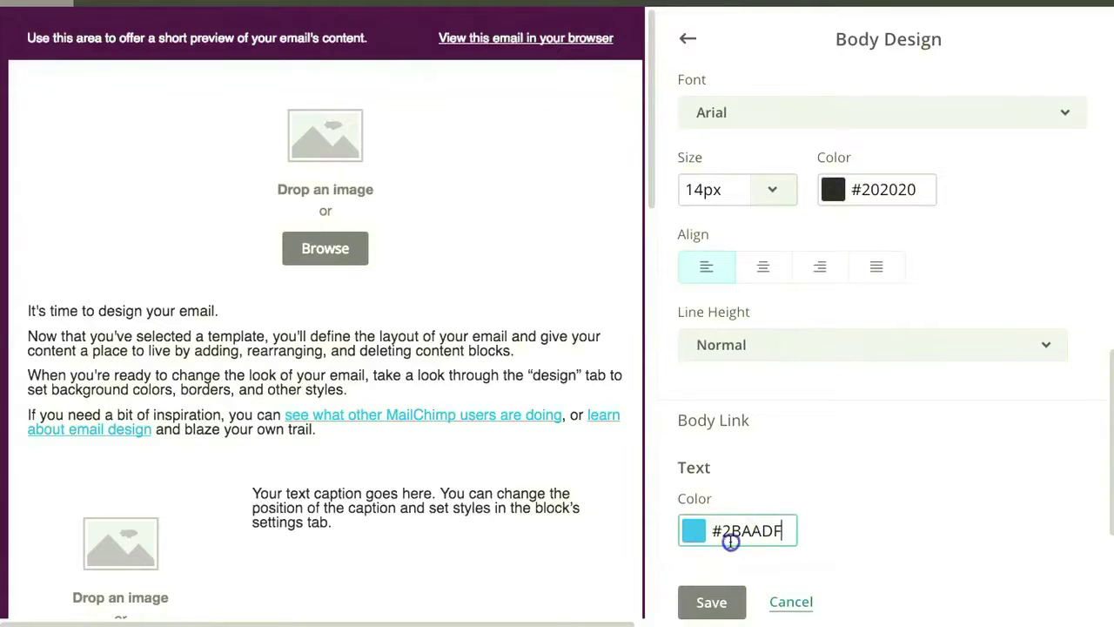
double_click(748, 531)
text(#470f43)
click(856, 531)
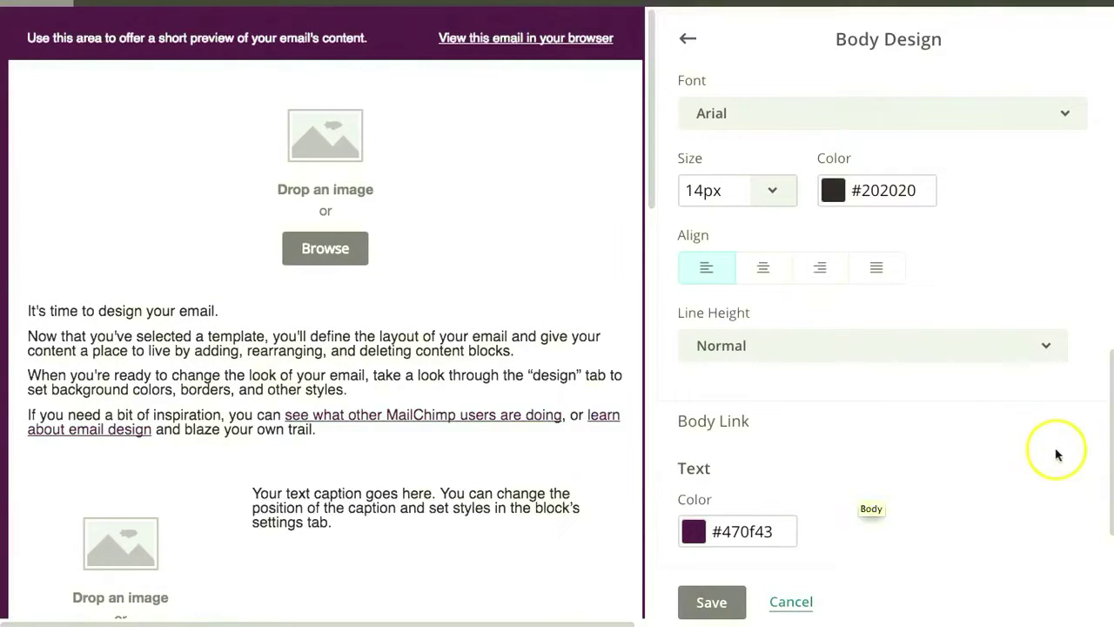
Step: Try the bold style on the body links, remove it again, and save the body design
scroll(1105, 485, down, 2)
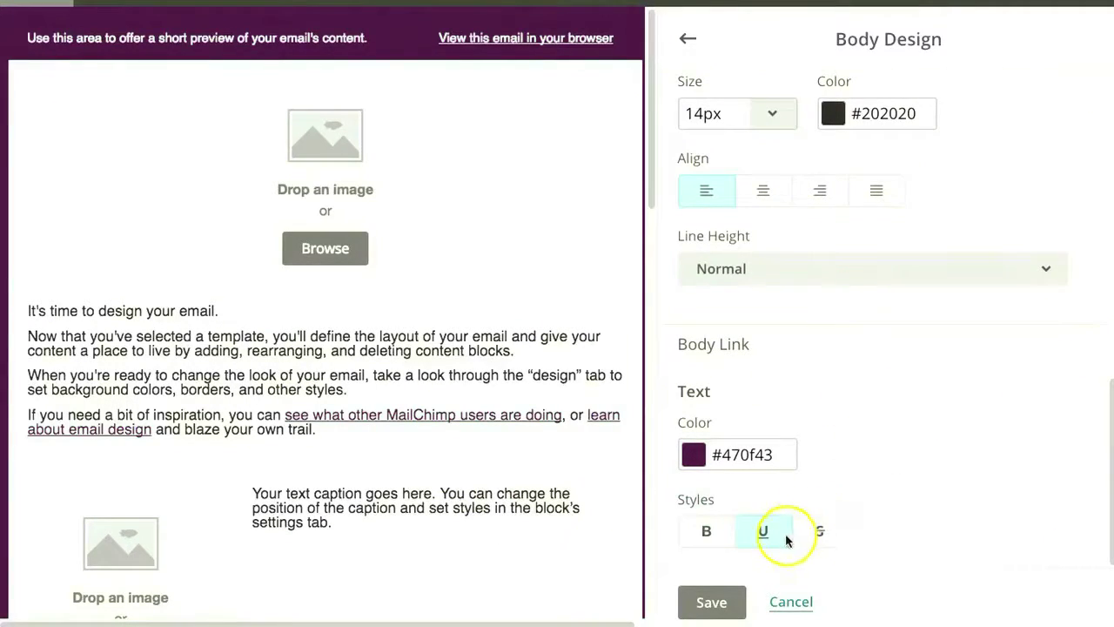
click(719, 538)
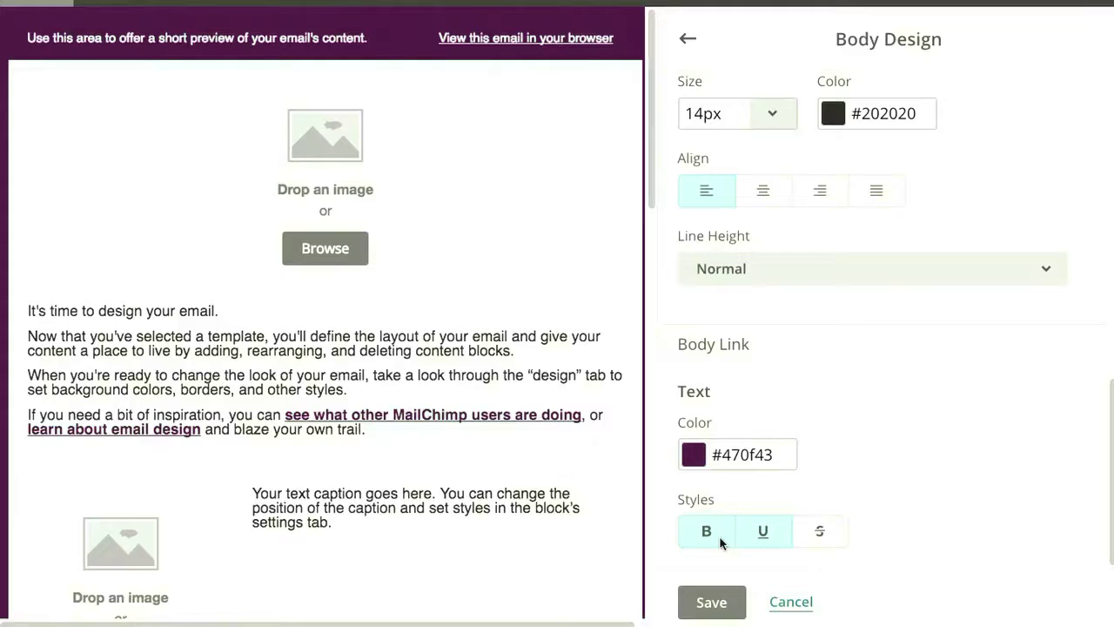
click(720, 540)
click(714, 601)
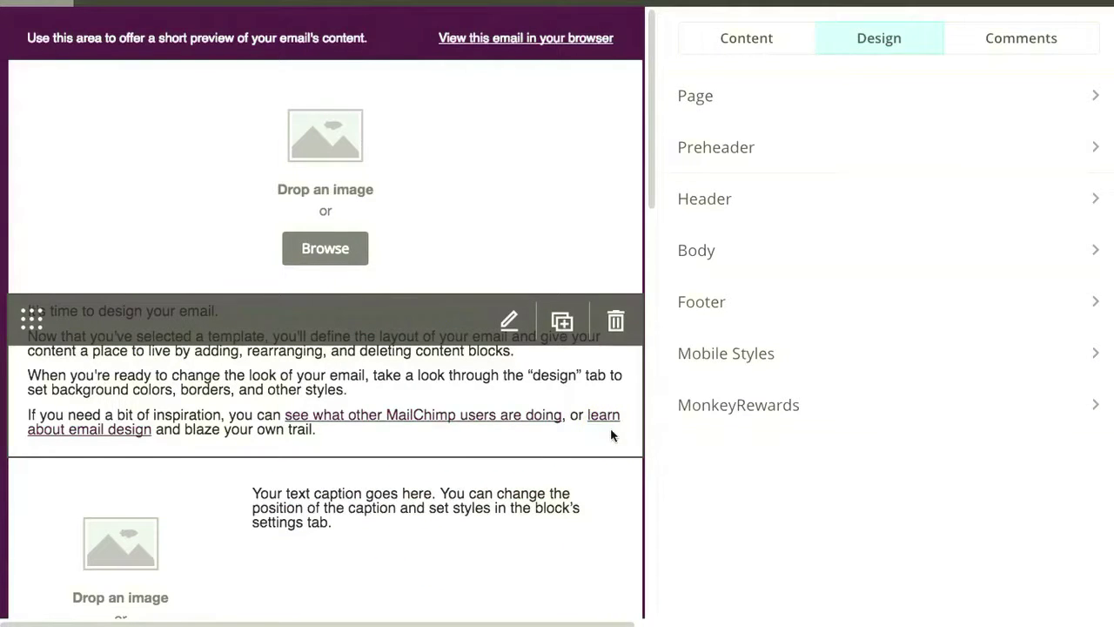
Step: Set the footer background color to the red #e00e0e in the footer design settings
click(752, 309)
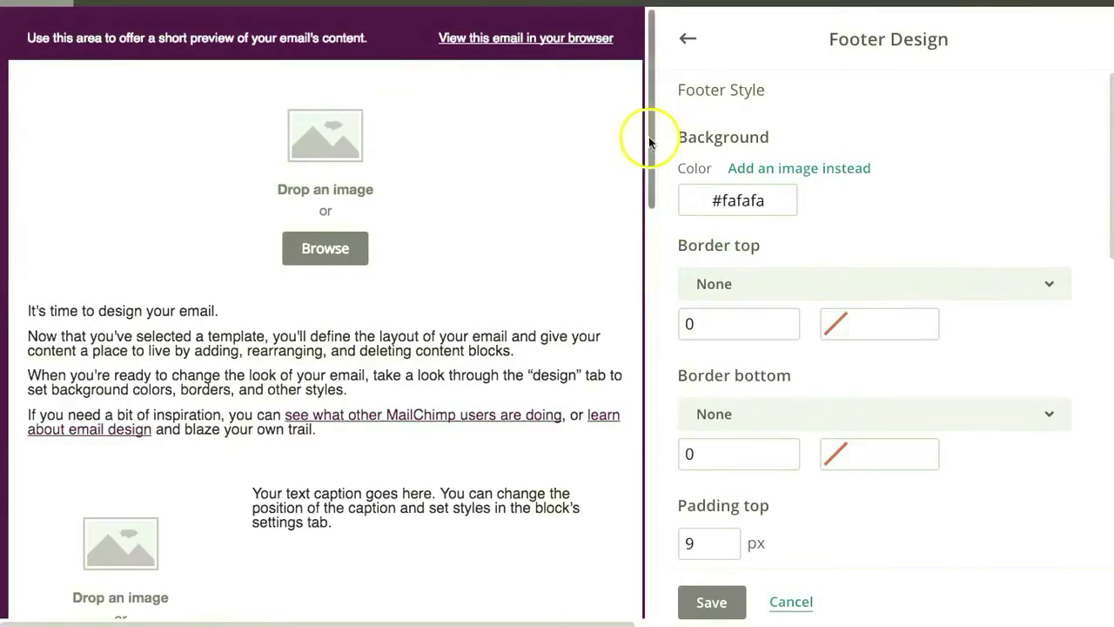
drag(651, 133, 644, 503)
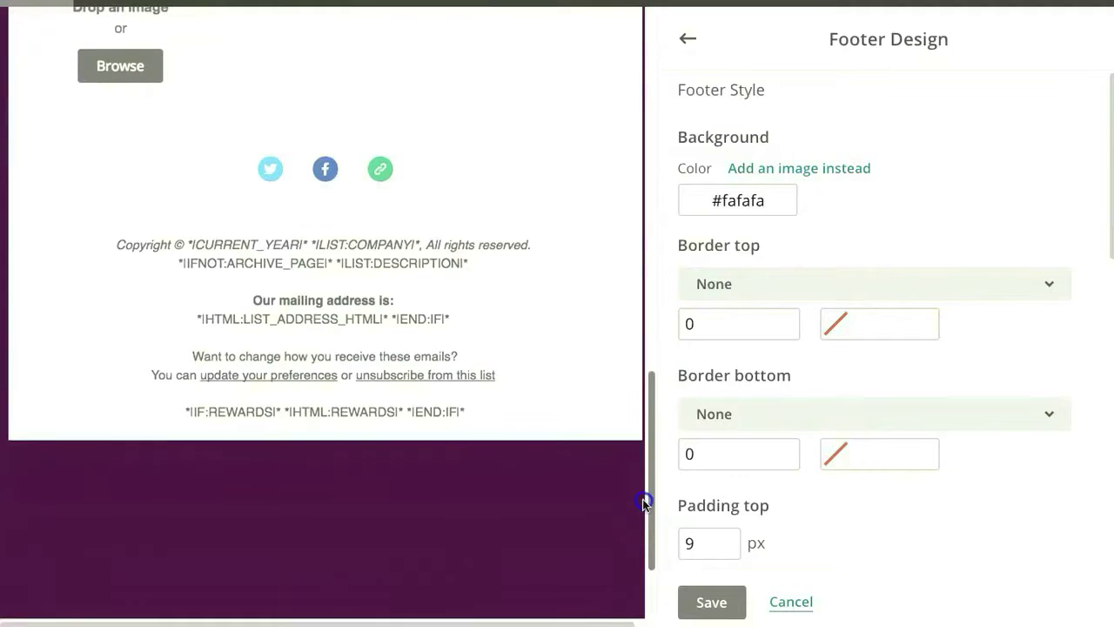
scroll(622, 477, down, 1)
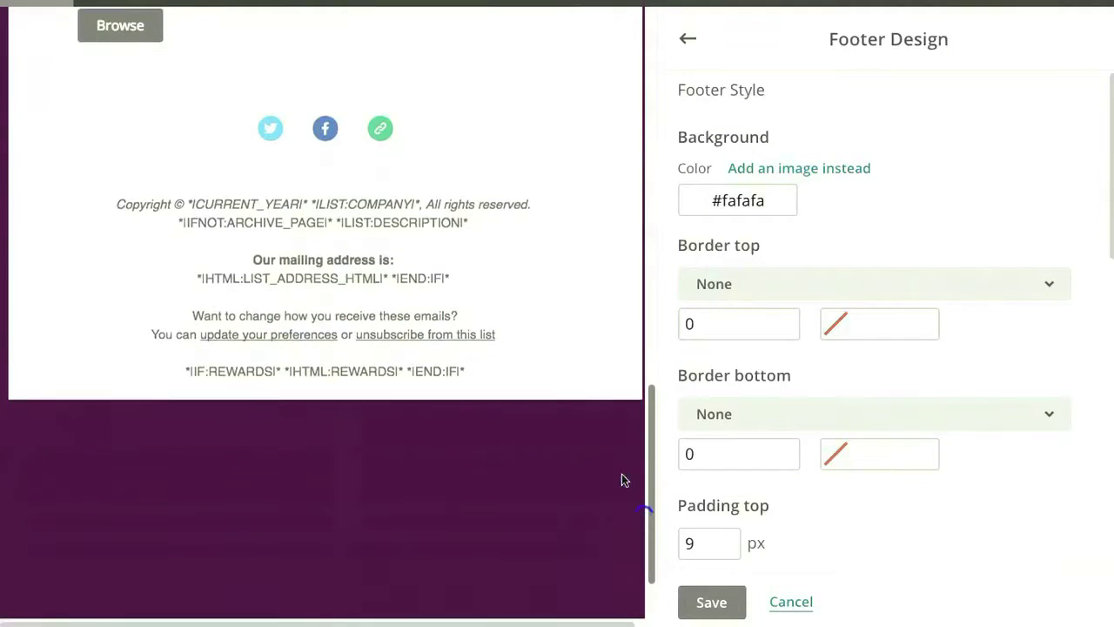
click(742, 199)
click(839, 258)
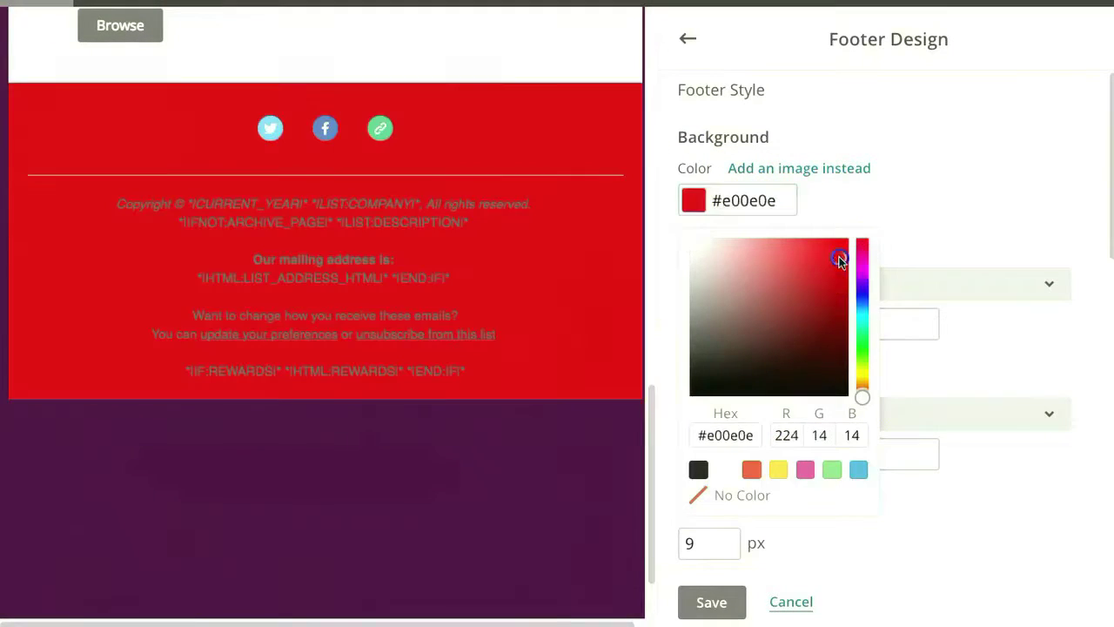
Step: Set the footer background color to white, #FFFFFF
triple_click(724, 199)
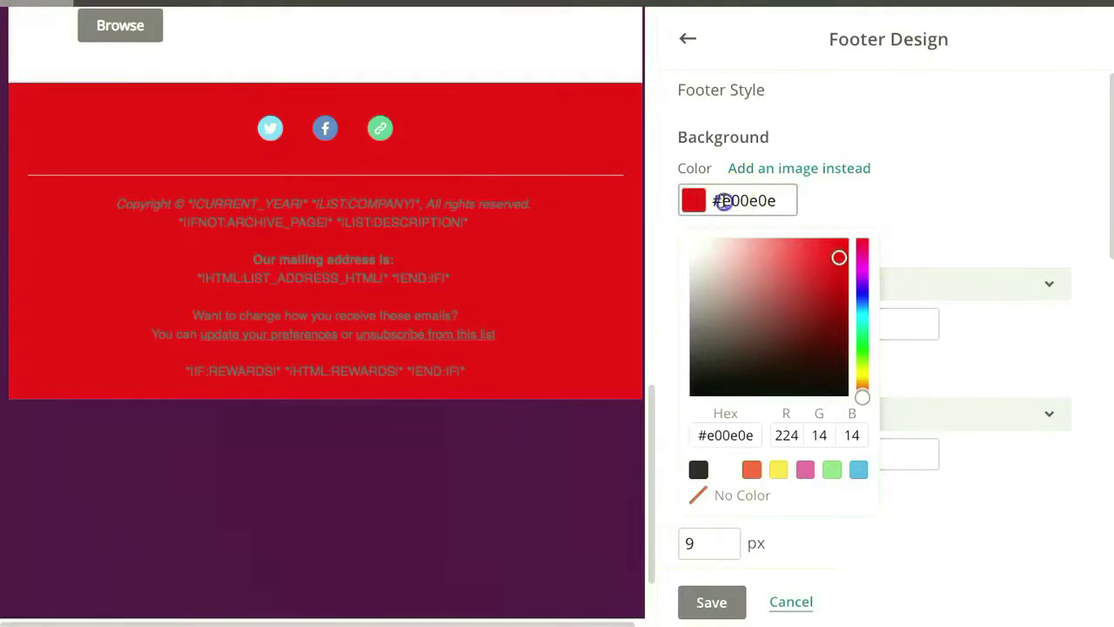
text(#FFFFFF)
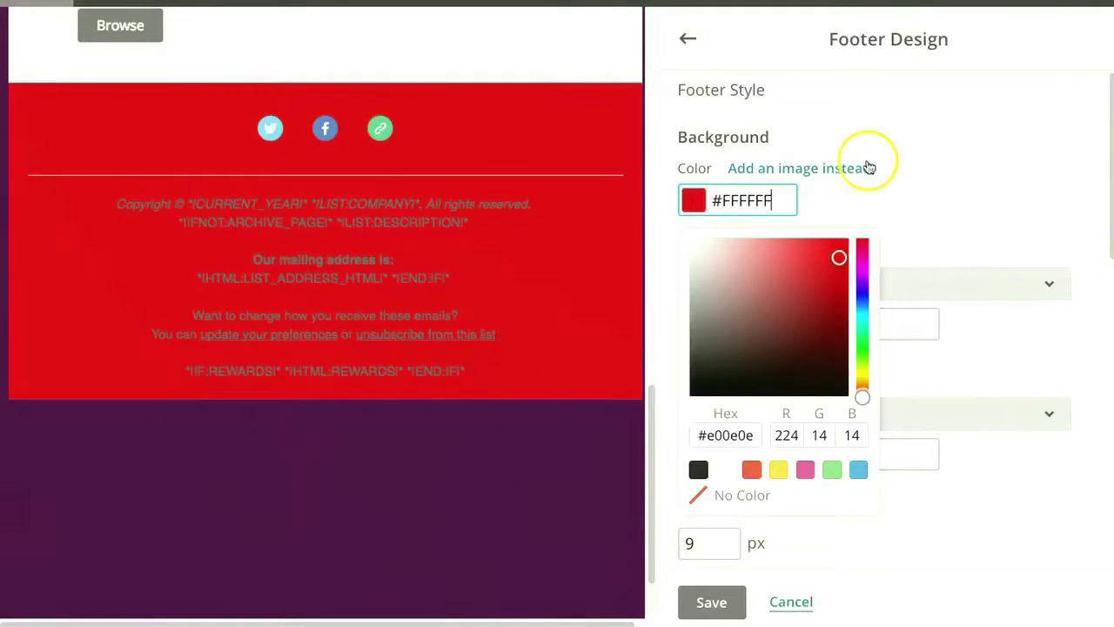
click(904, 151)
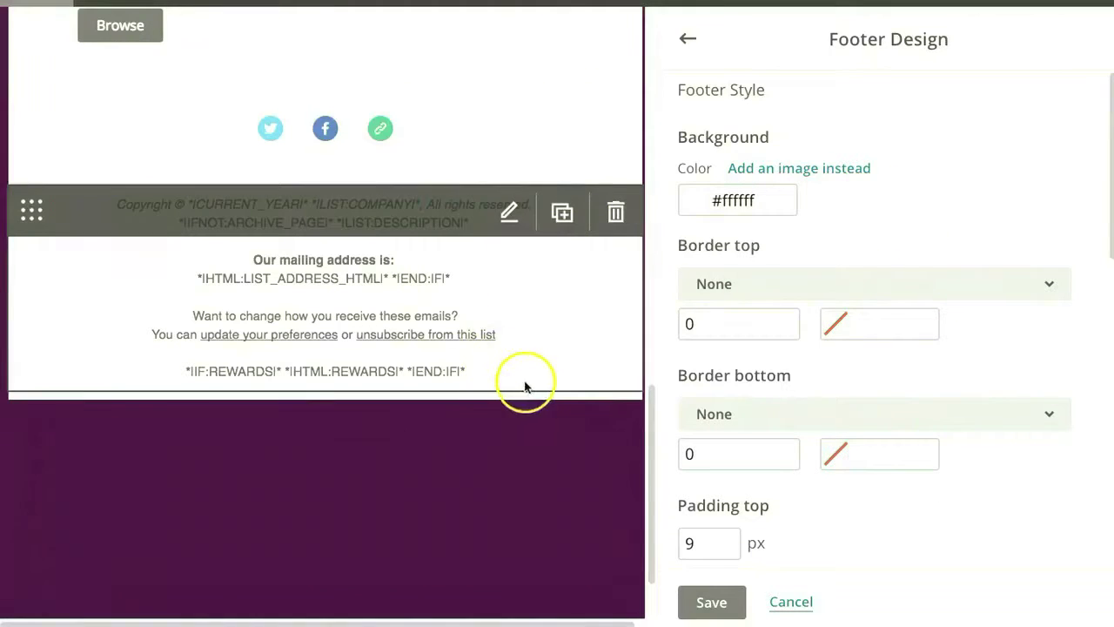
Step: Set both the bottom and top padding of the footer to 0 px
drag(1111, 232, 1108, 292)
double_click(679, 476)
text(0)
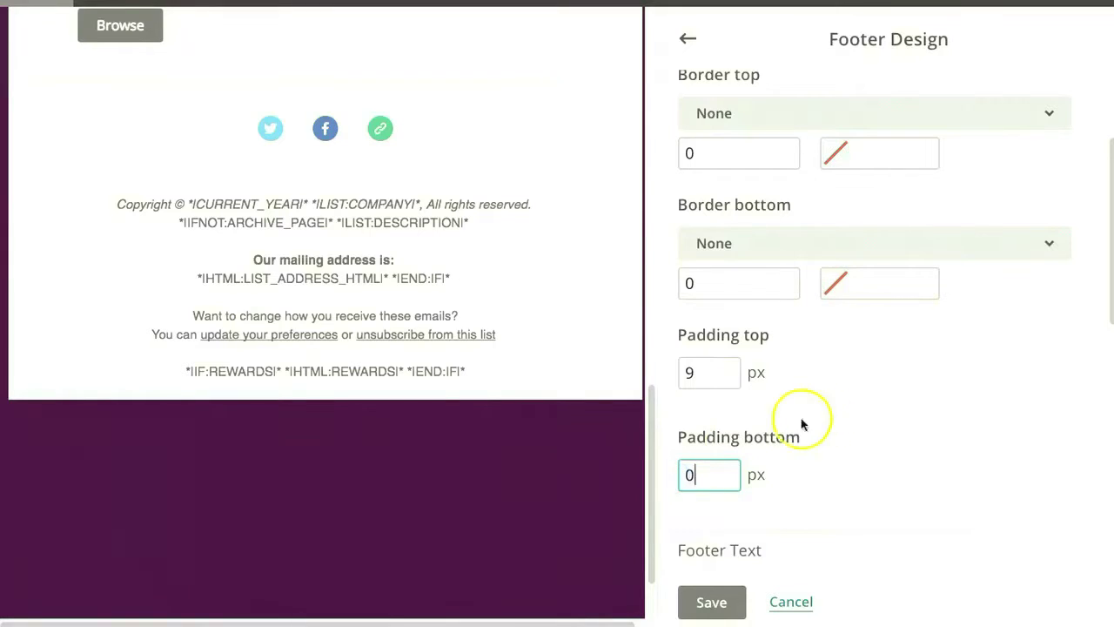
click(874, 406)
double_click(682, 370)
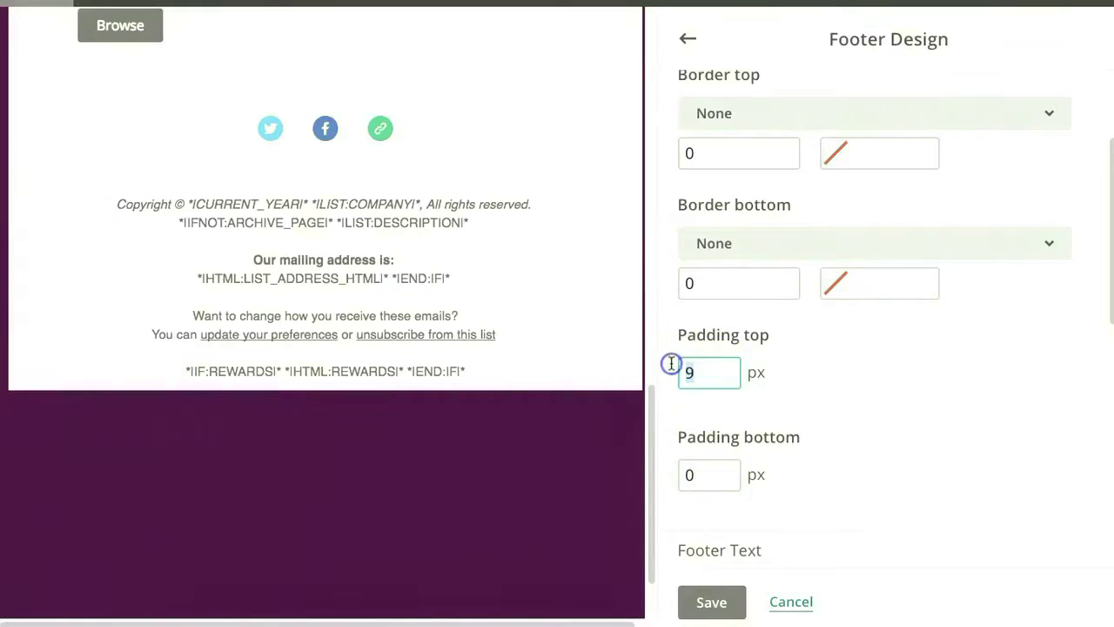
text(0)
click(958, 372)
Step: Set the footer text size to 9px and its line height to Normal
scroll(1105, 281, down, 5)
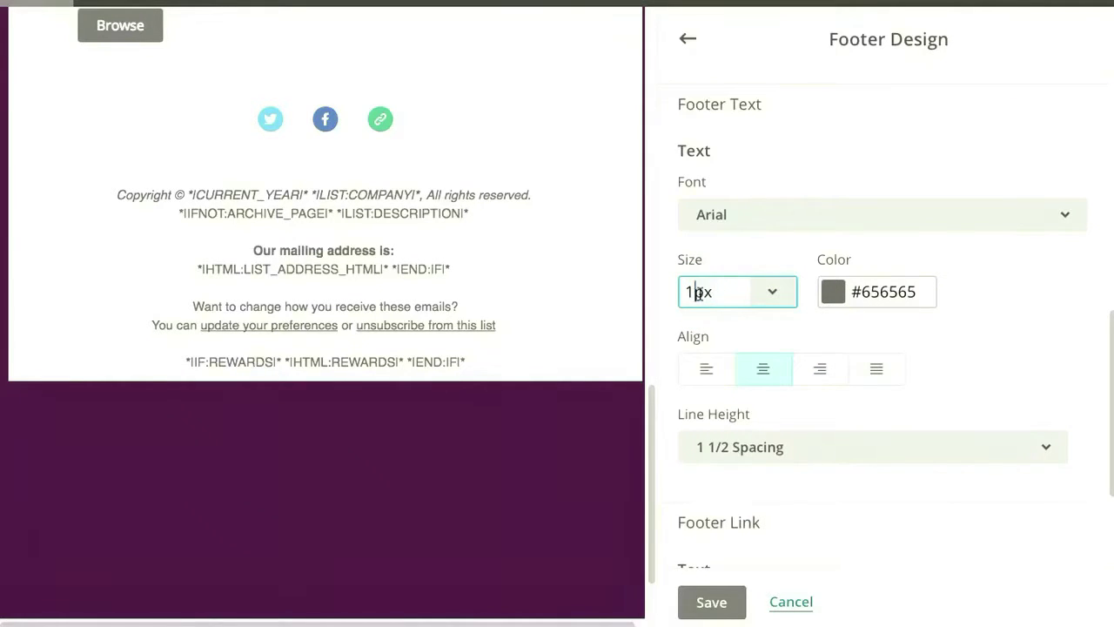
click(905, 318)
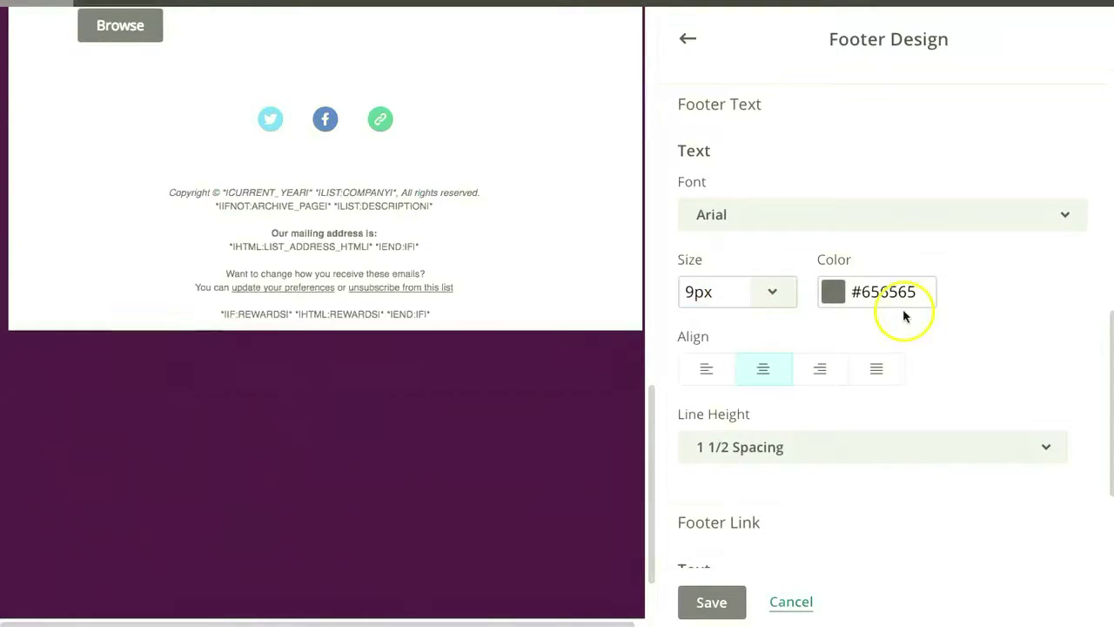
click(734, 449)
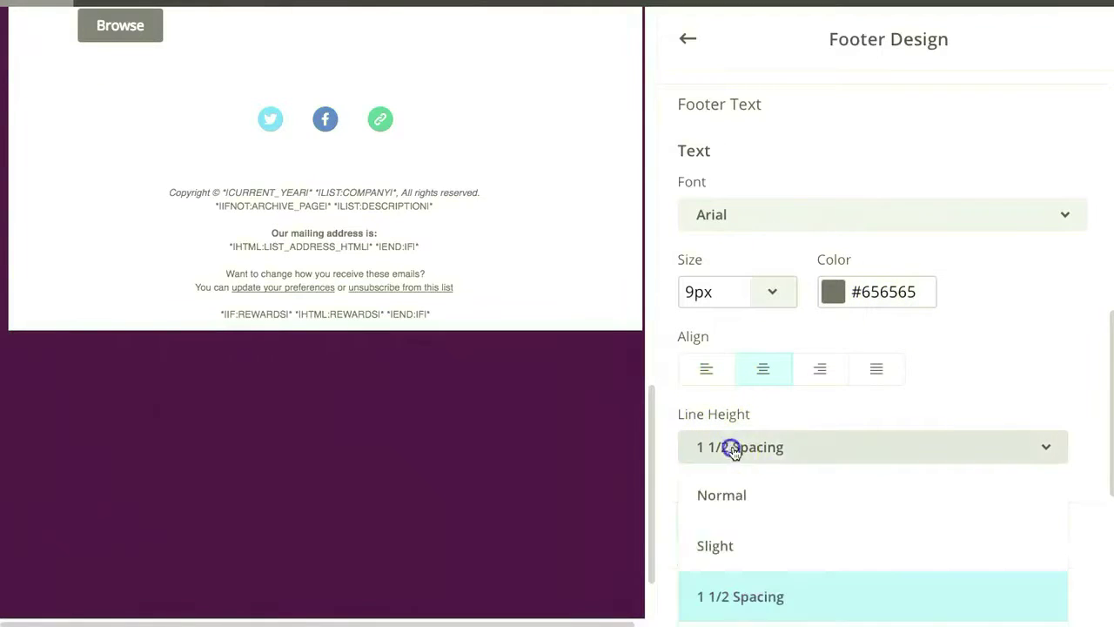
click(752, 493)
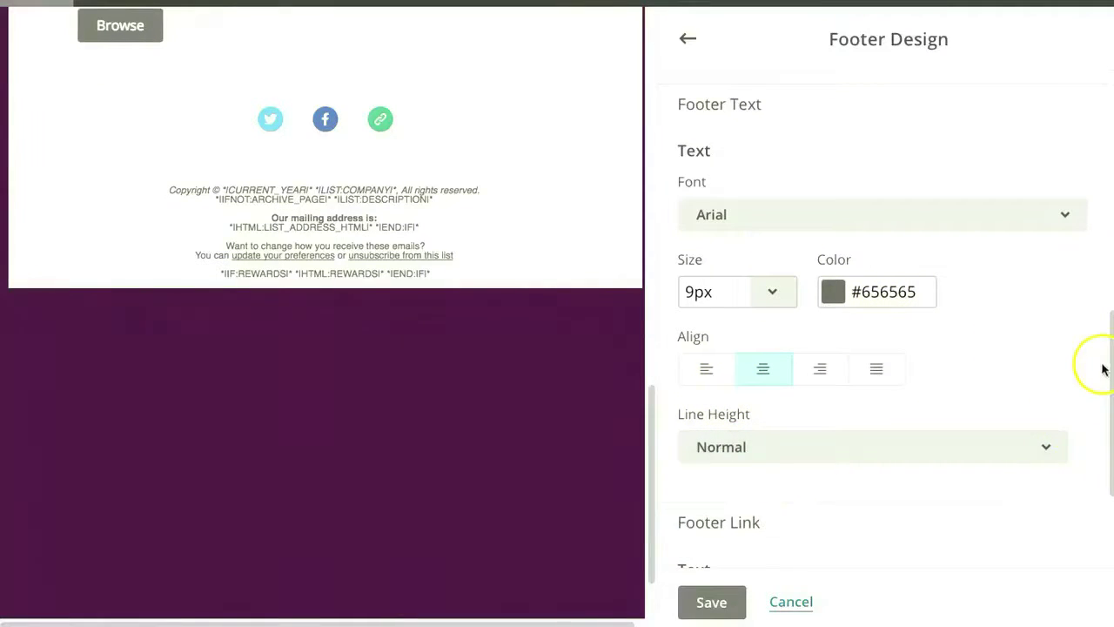
Step: Set the footer links to the purple #470f43 in bold and save the footer design
drag(1107, 339, 1105, 422)
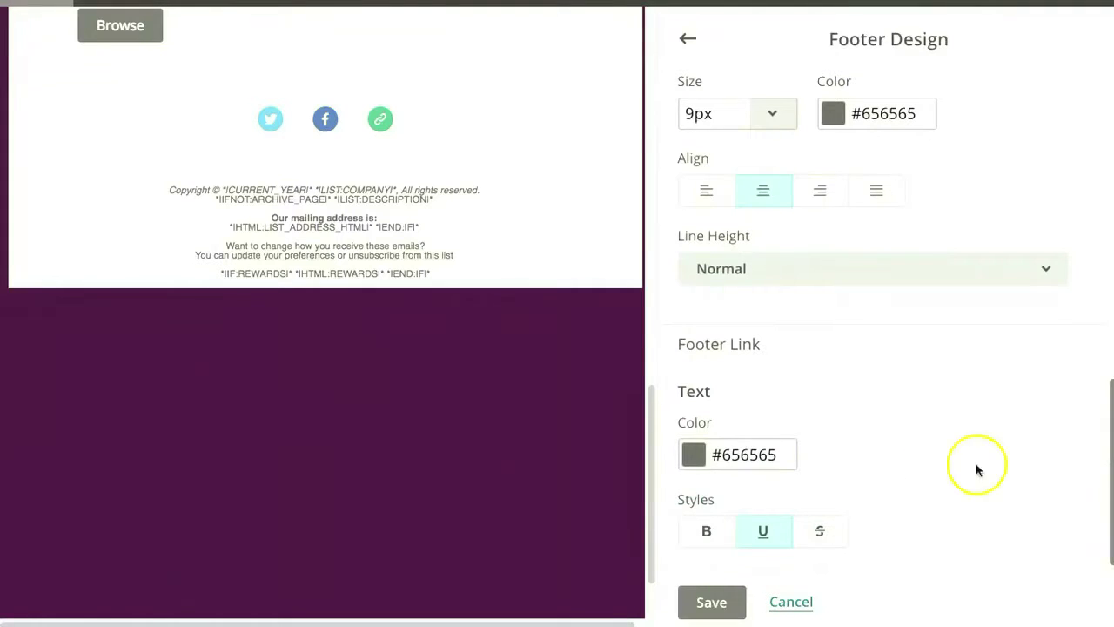
click(752, 450)
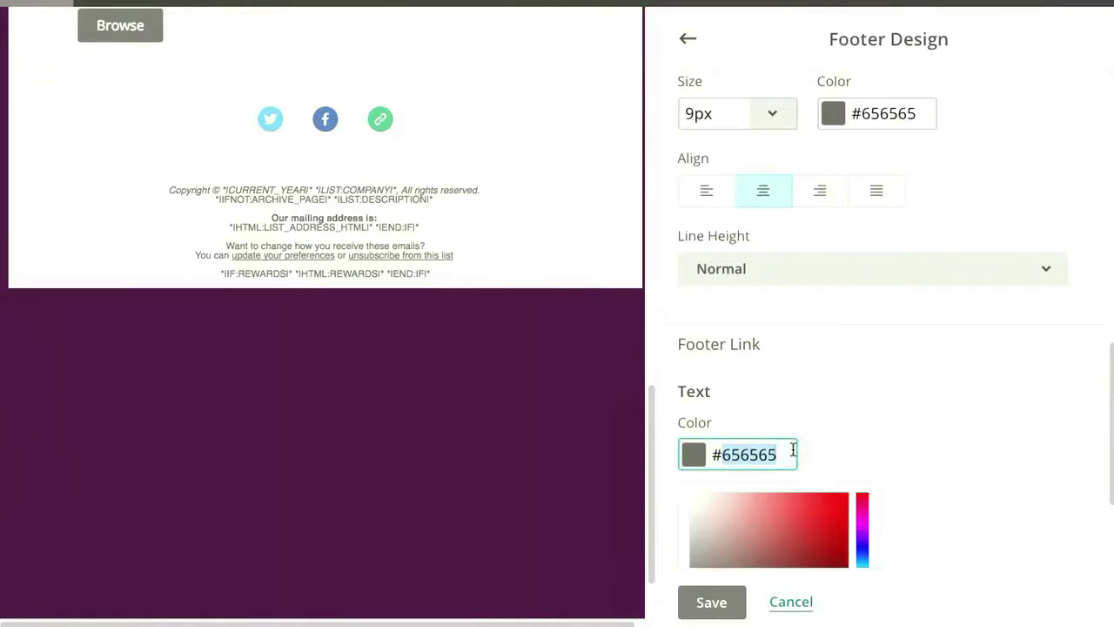
text(470f43)
click(931, 427)
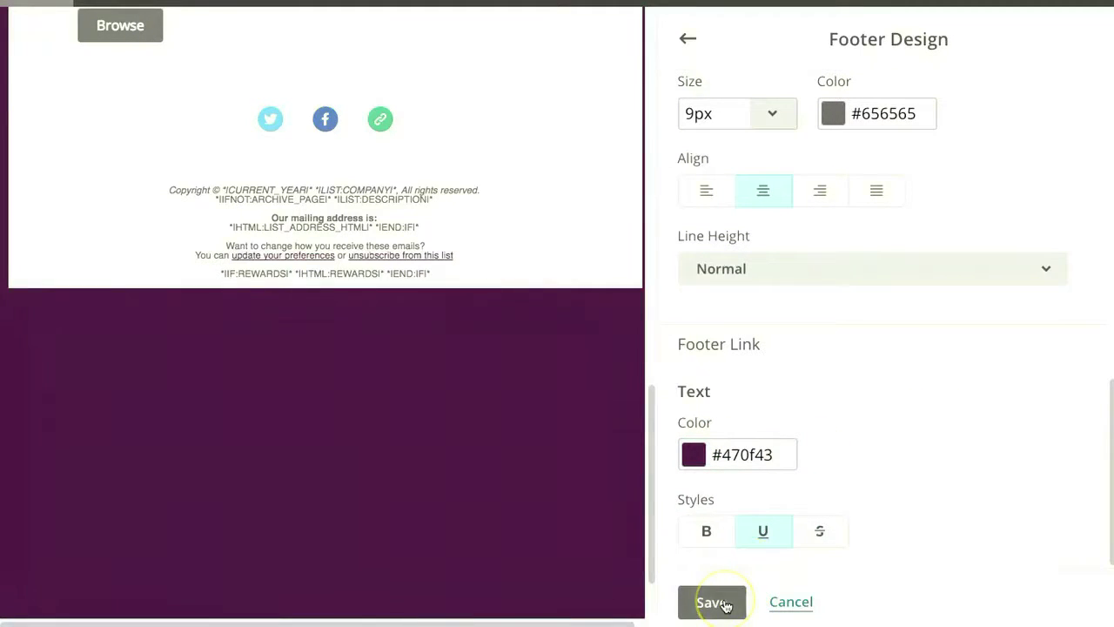
click(707, 530)
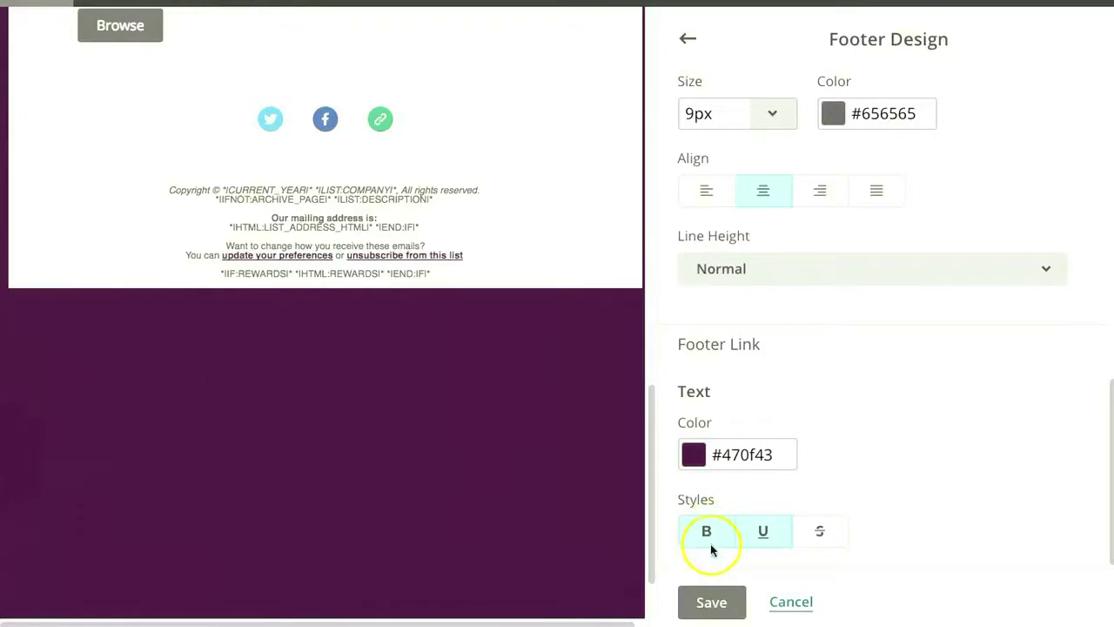
click(726, 611)
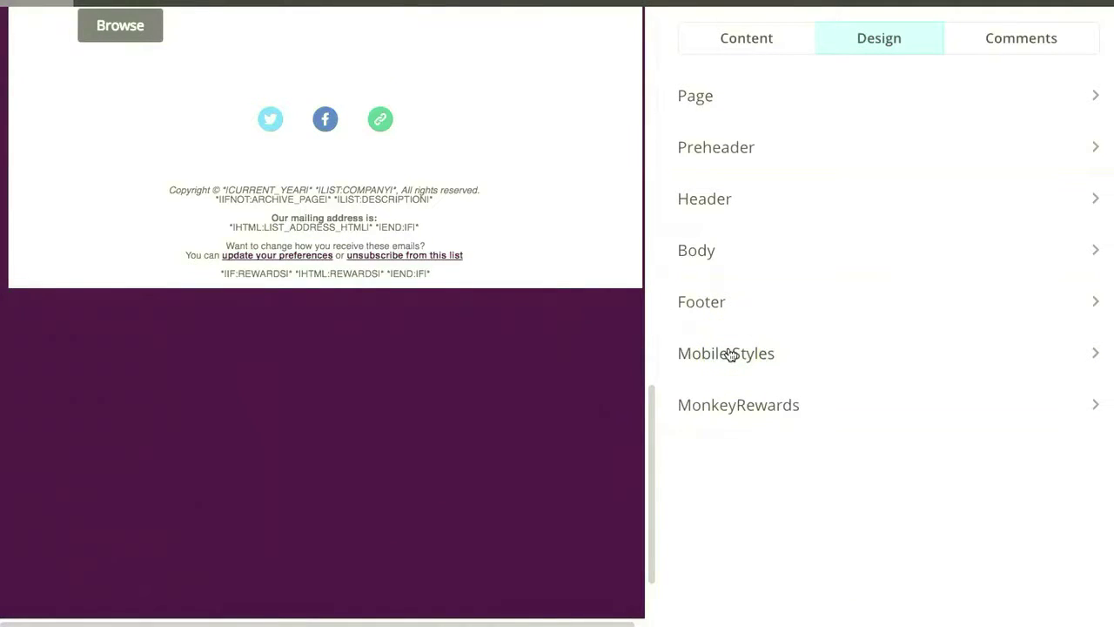
Step: Choose the plain light gray MailChimp wordmark without a background as the MonkeyRewards badge and save it
click(763, 403)
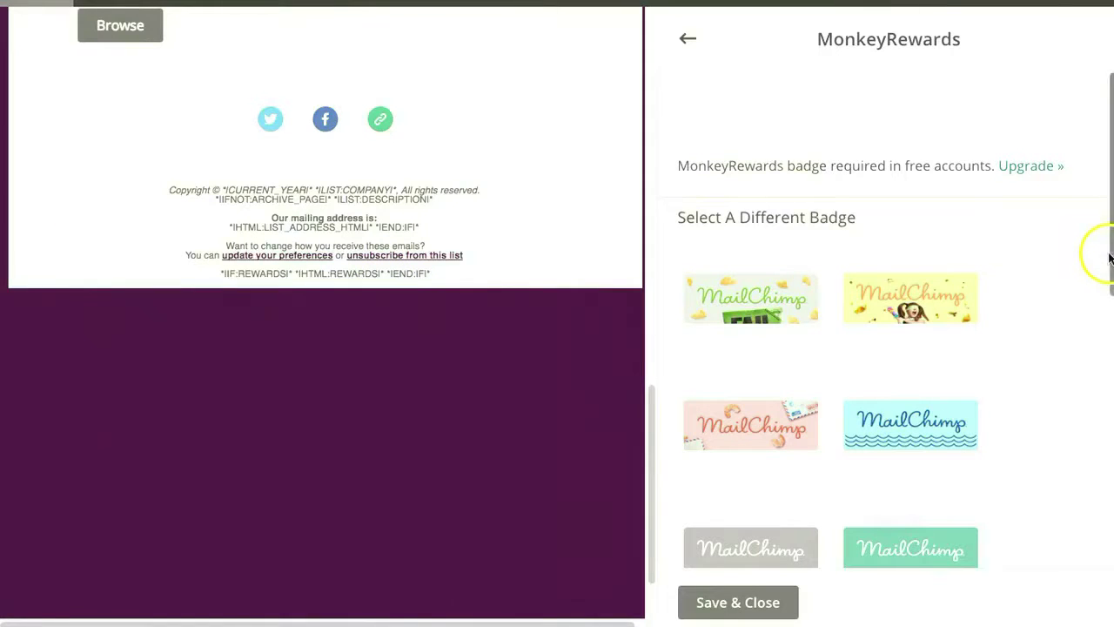
drag(1107, 254, 1098, 578)
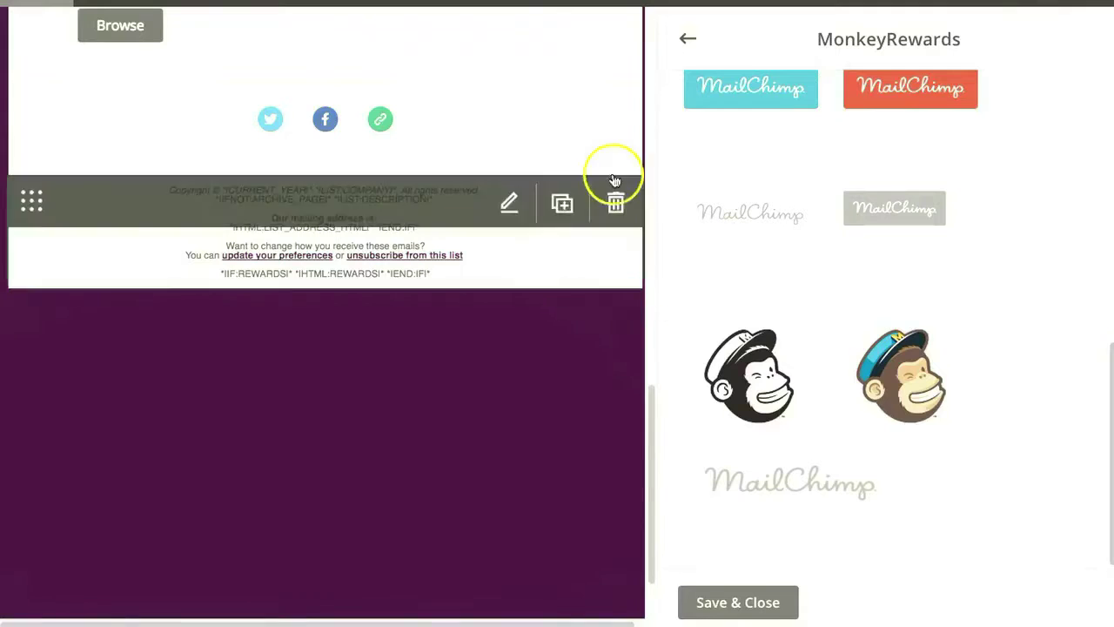
click(762, 211)
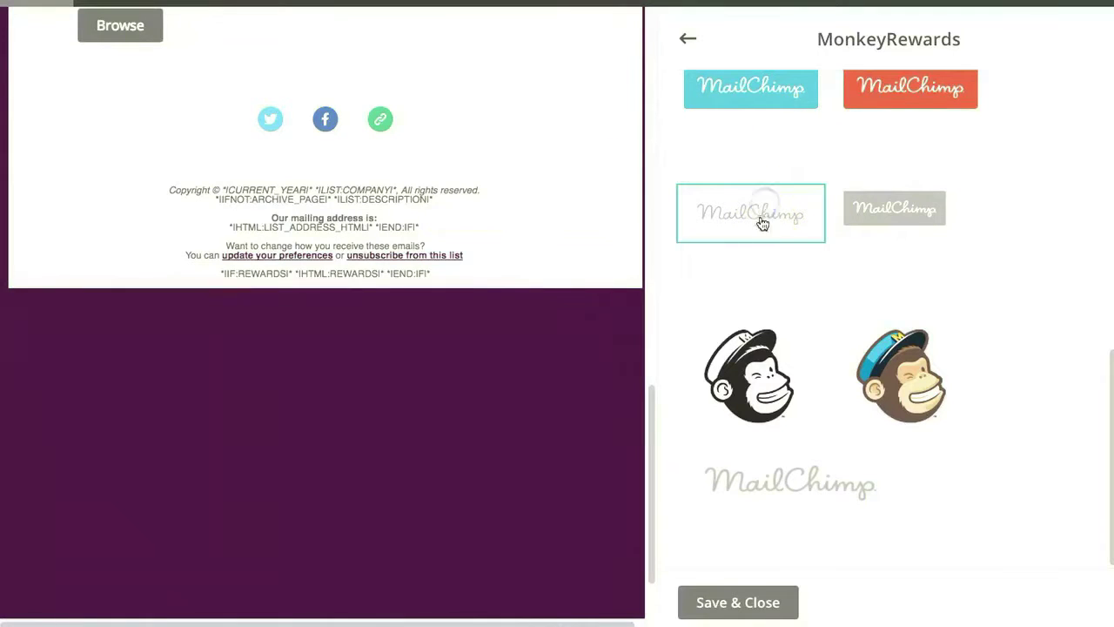
click(739, 603)
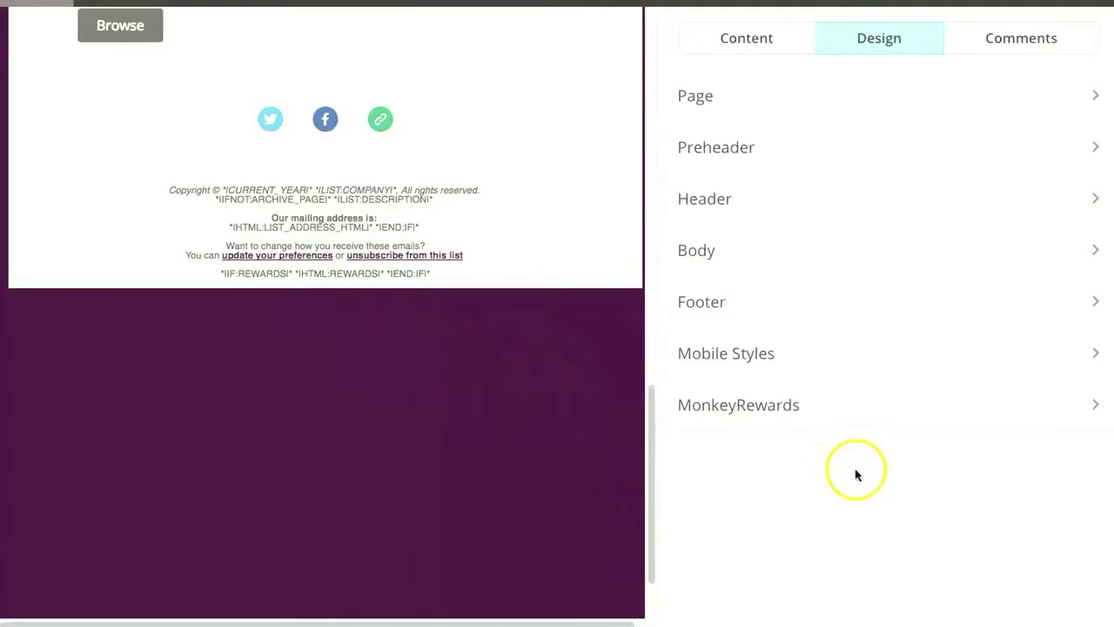
Step: Consult the web article's advice on email font sizes and set the mobile Heading 1 and Heading 2 text sizes to 14px
click(832, 359)
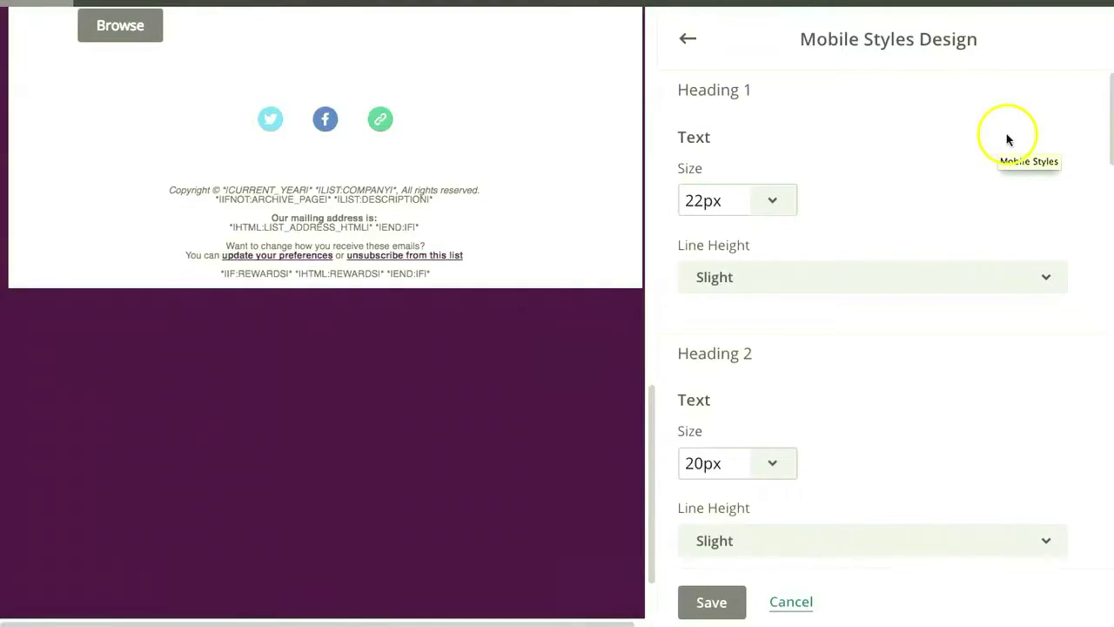
click(707, 201)
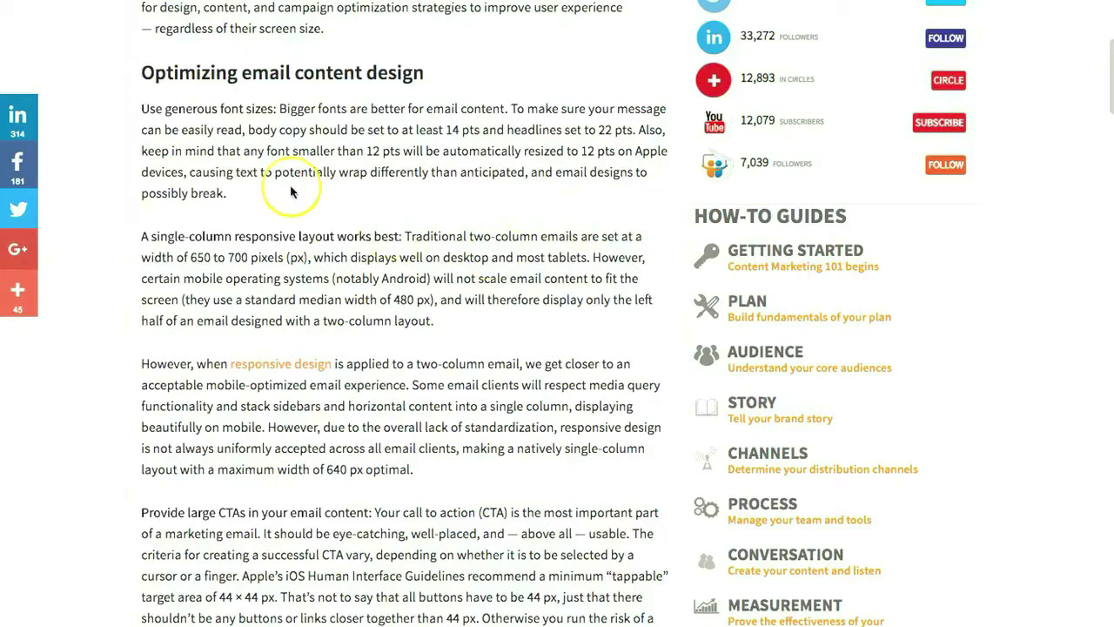
drag(142, 109, 592, 185)
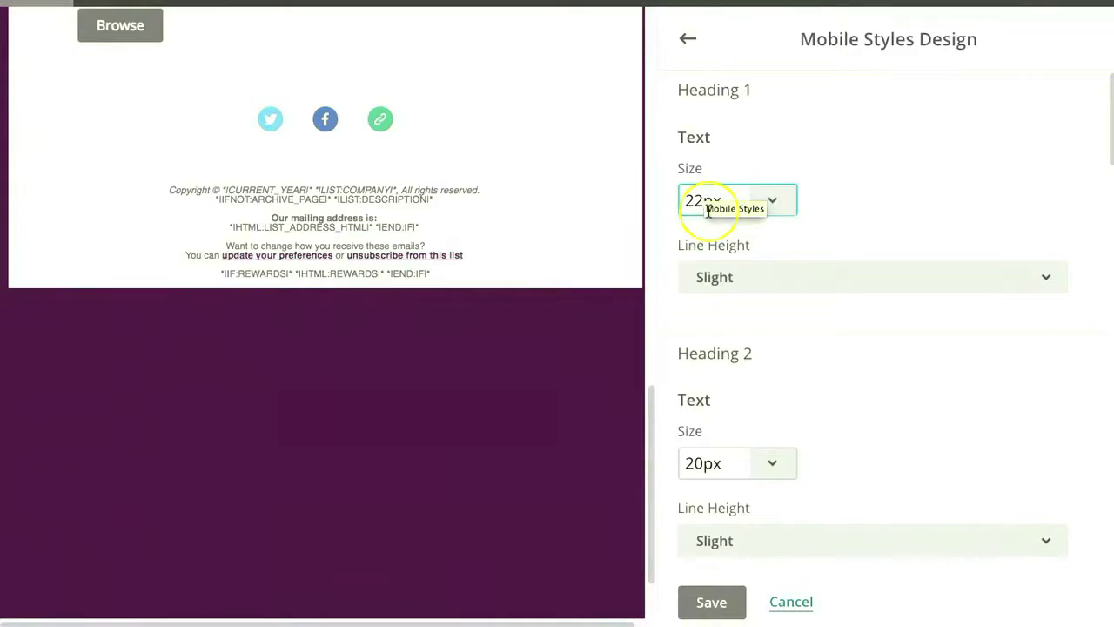
drag(729, 199, 666, 196)
text(14)
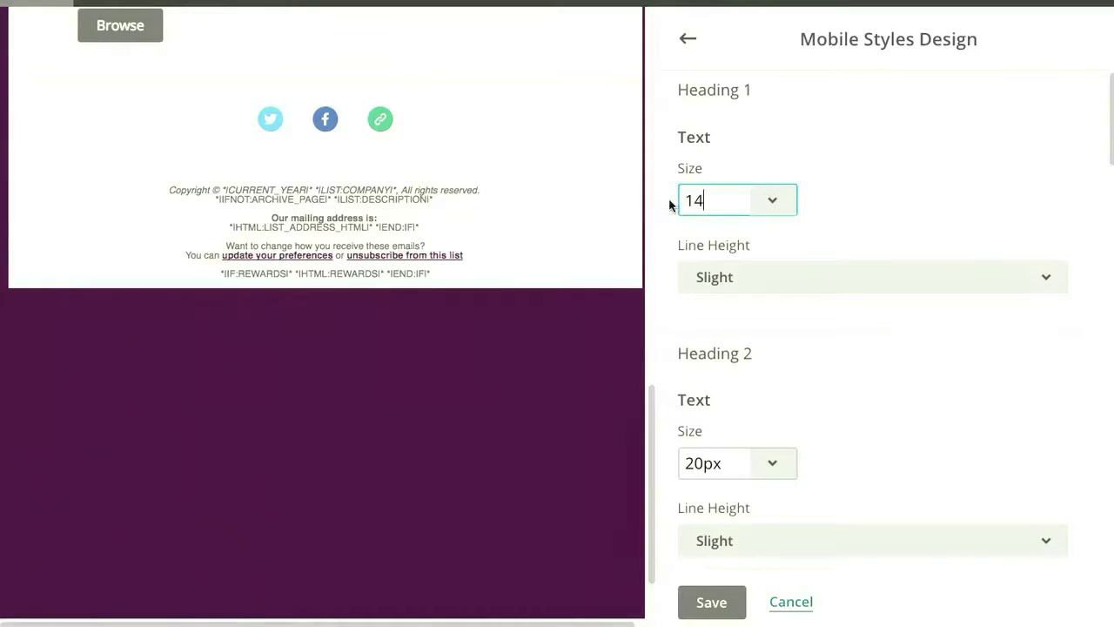
click(875, 192)
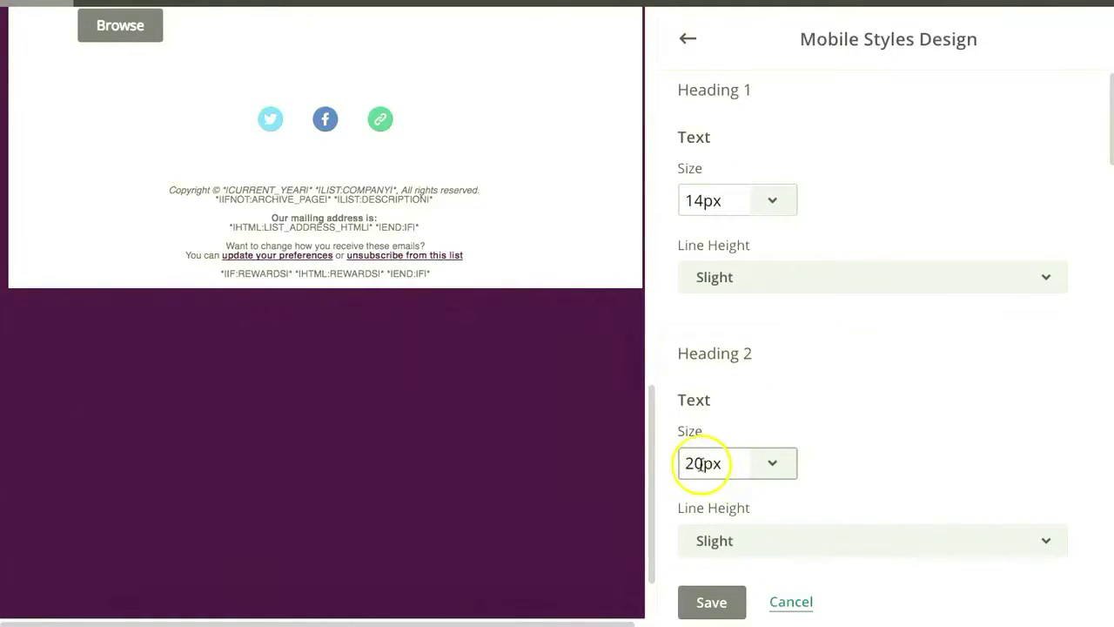
drag(702, 464, 686, 464)
text(14)
click(1049, 361)
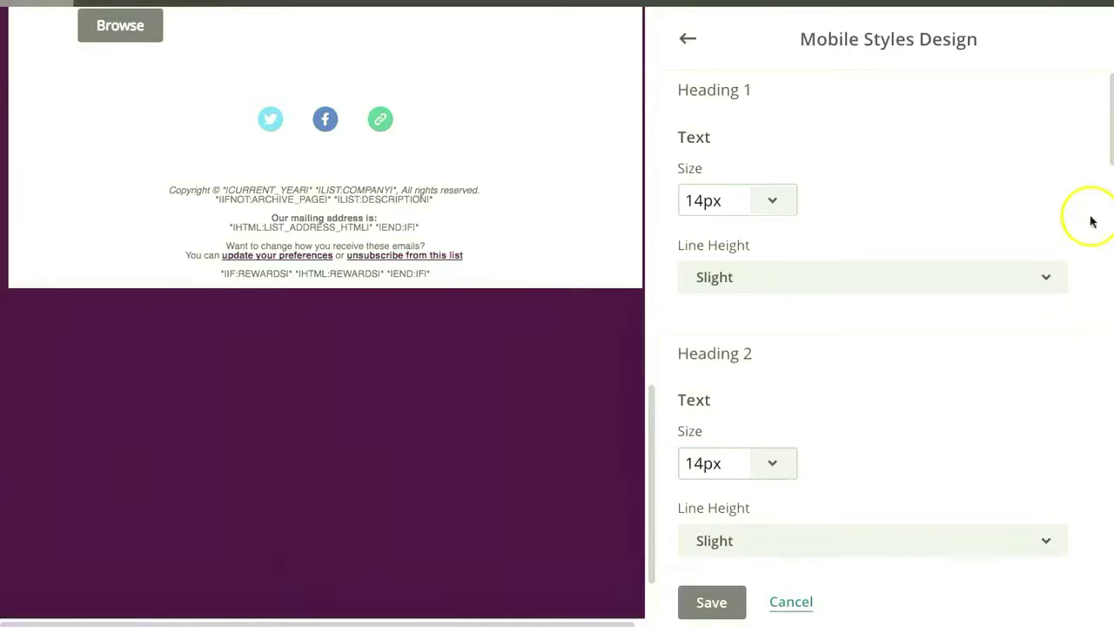
Step: Set the mobile preheader text size to 12px and the preheader visibility to Hide
drag(1112, 139, 1104, 381)
click(695, 412)
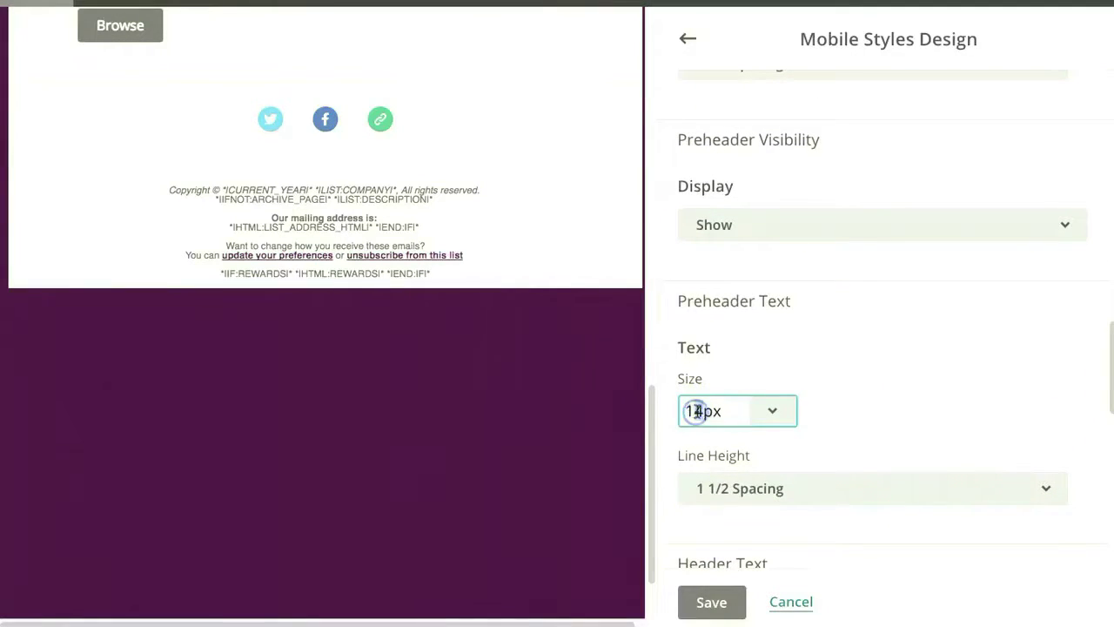
click(907, 401)
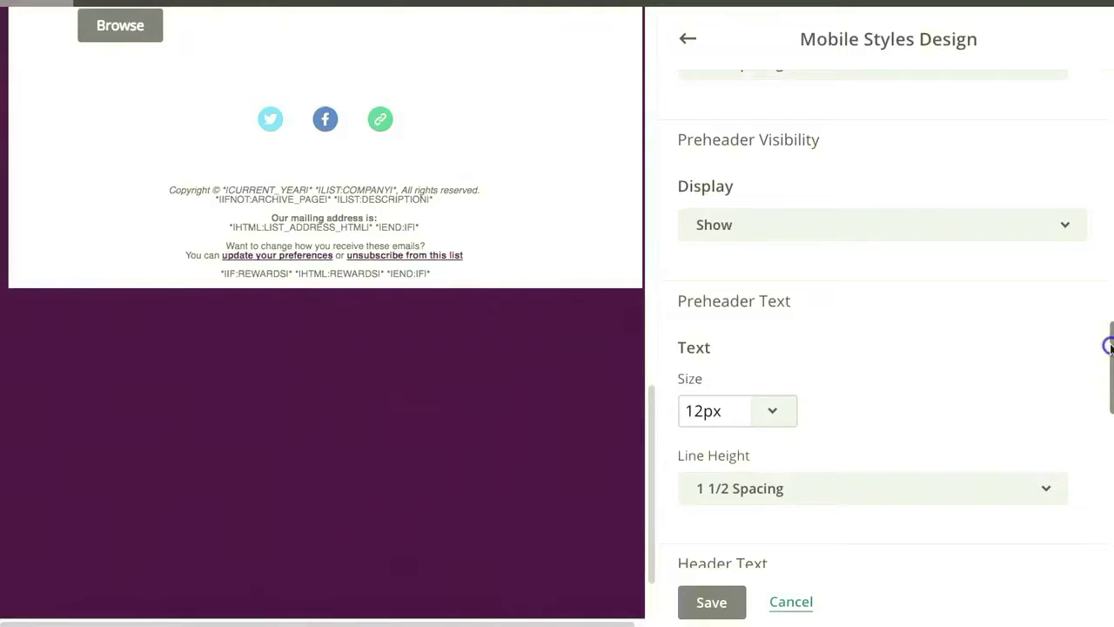
click(1005, 225)
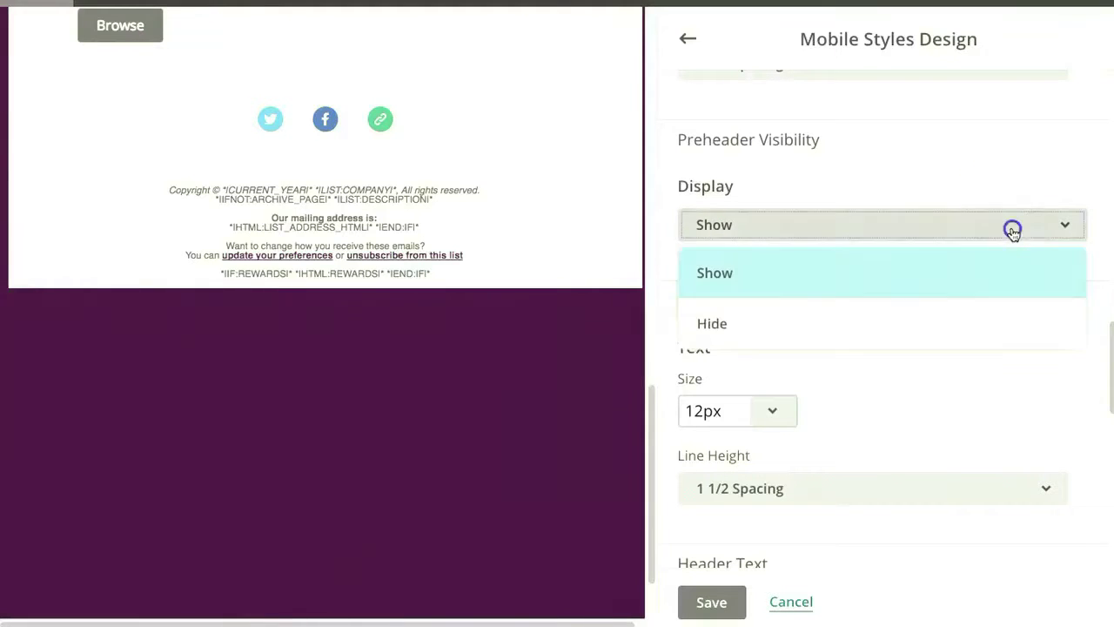
click(976, 338)
Step: Set the mobile header text size to 14px and its line height to Normal
drag(1106, 339, 1102, 415)
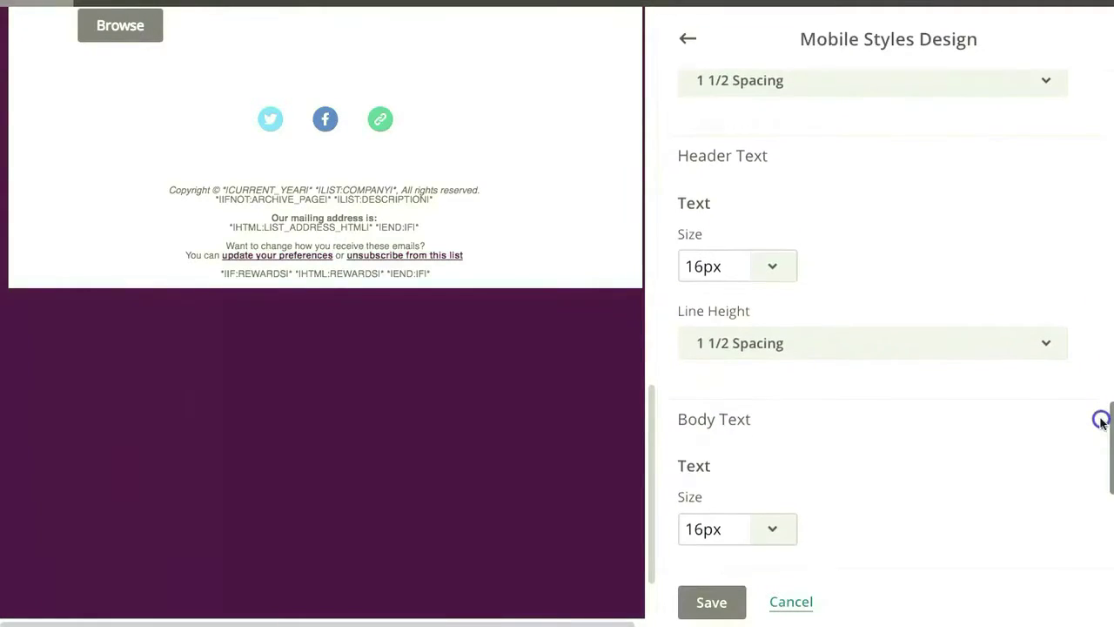
click(697, 266)
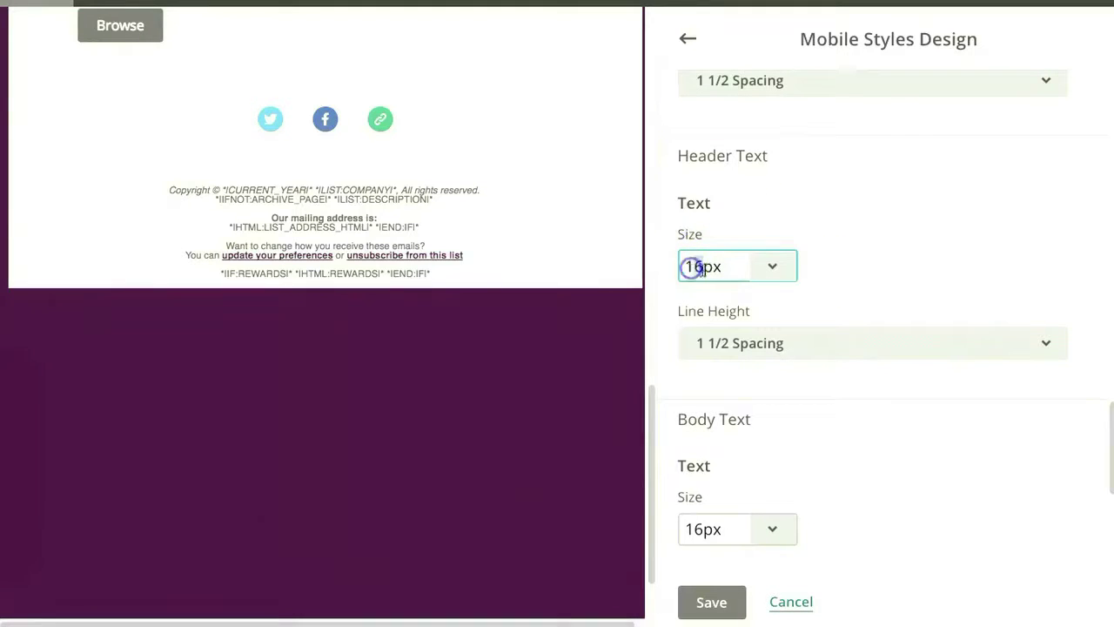
click(692, 266)
click(789, 341)
click(774, 388)
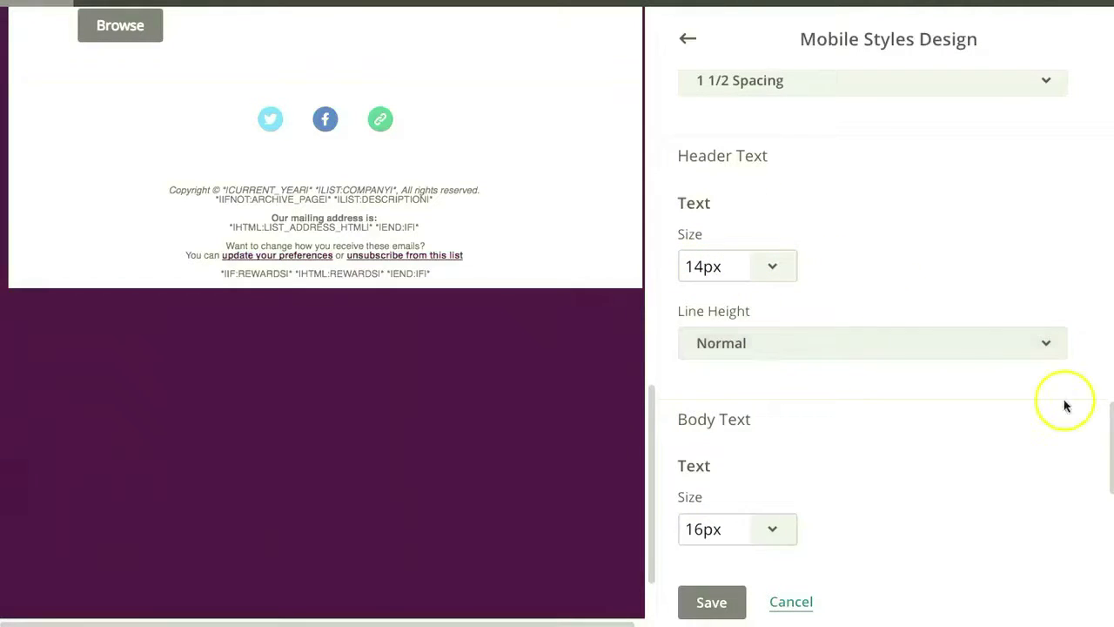
Step: Set mobile body text to 14px and footer text to 12px, both with Normal line height, and save the mobile styles
click(692, 528)
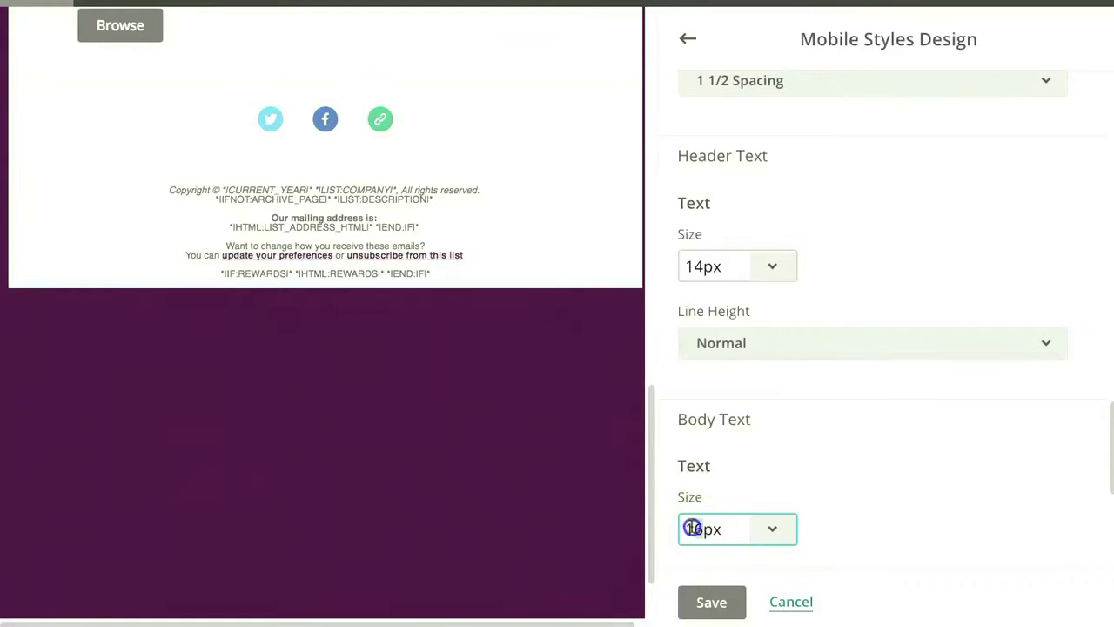
drag(1110, 439, 1108, 525)
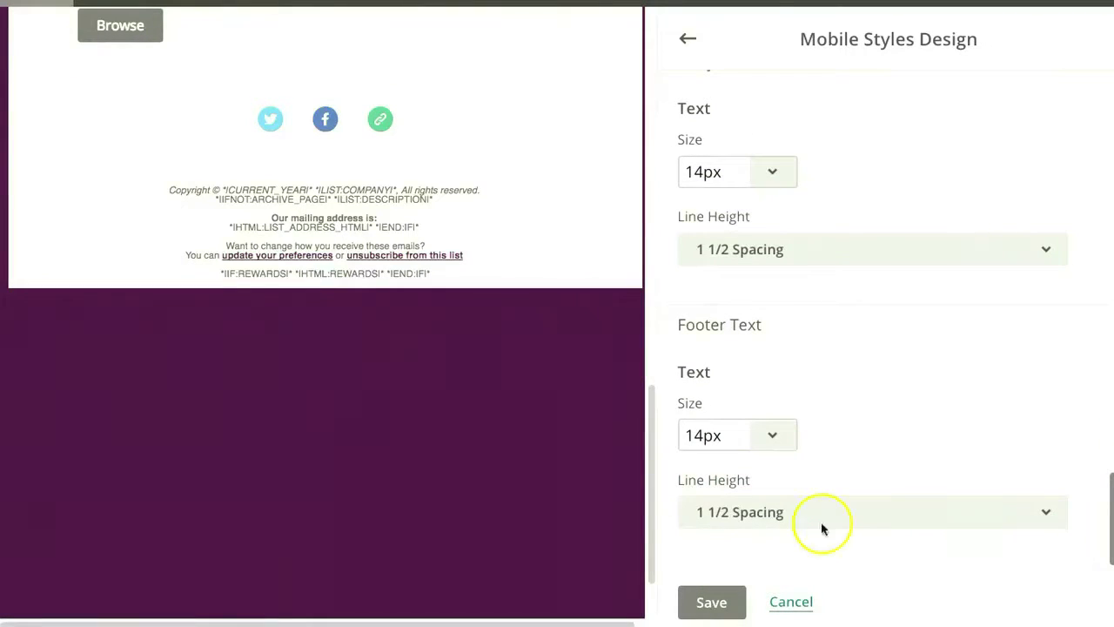
drag(704, 435, 684, 436)
text(12)
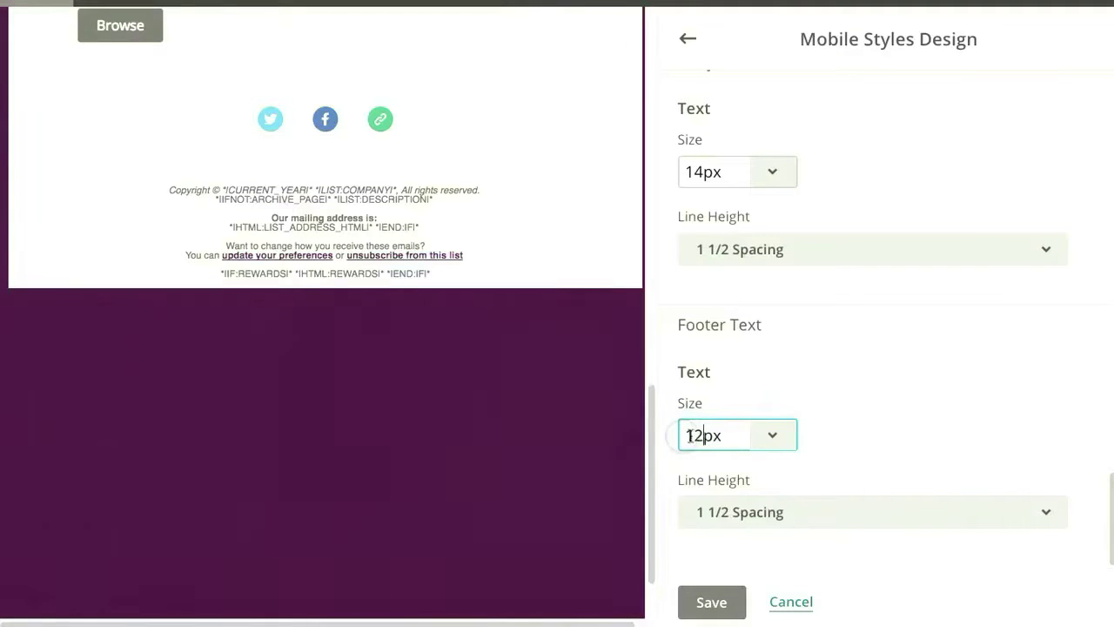
click(896, 430)
click(824, 512)
click(801, 342)
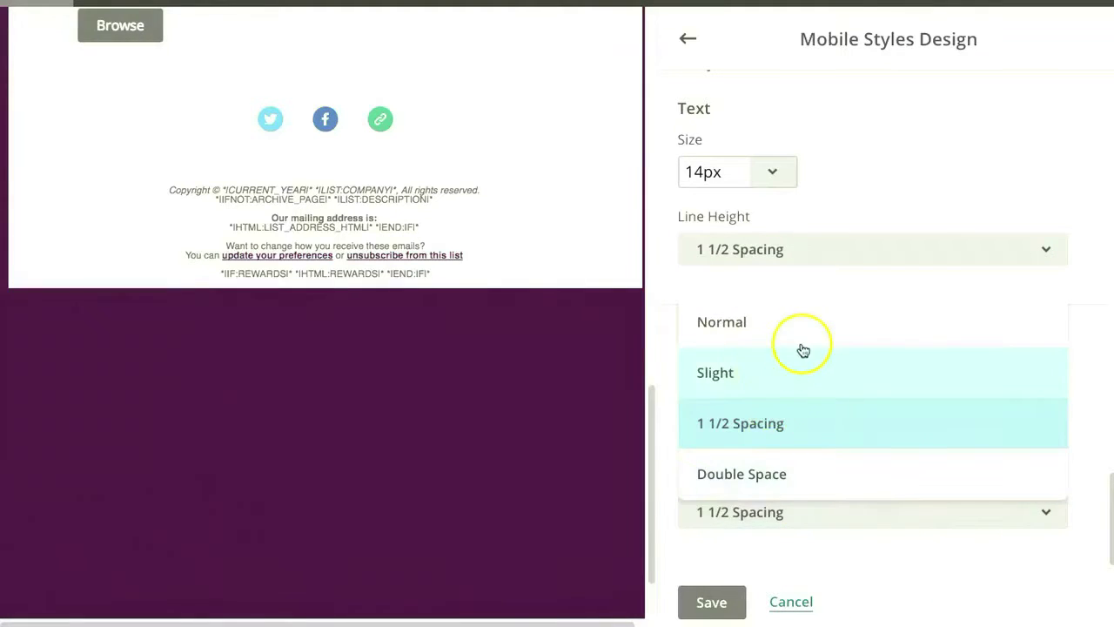
click(865, 258)
click(867, 287)
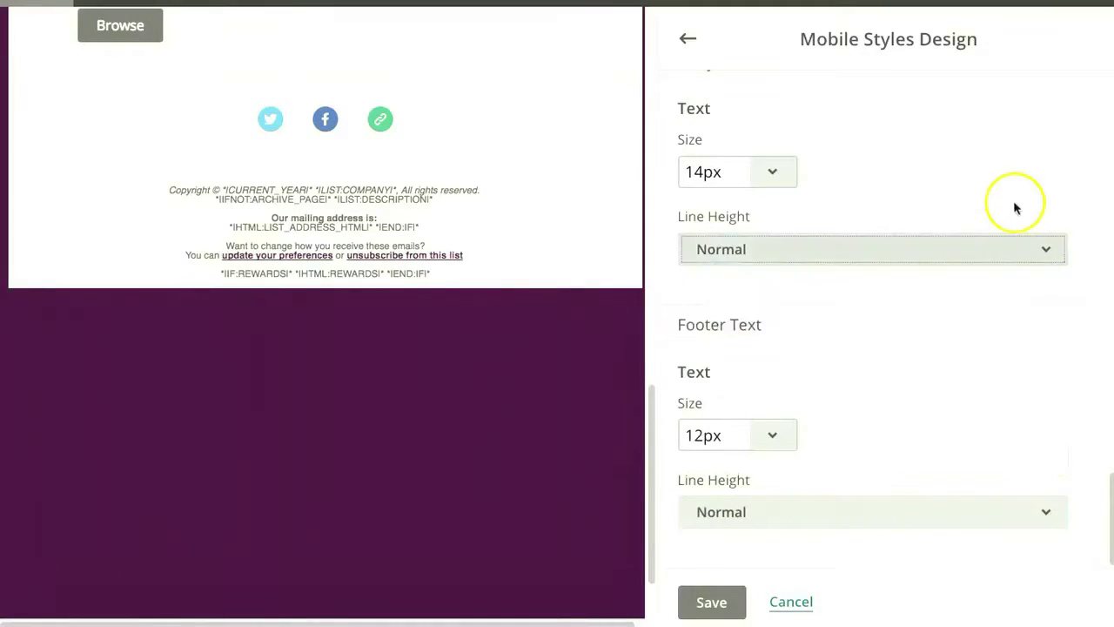
click(719, 611)
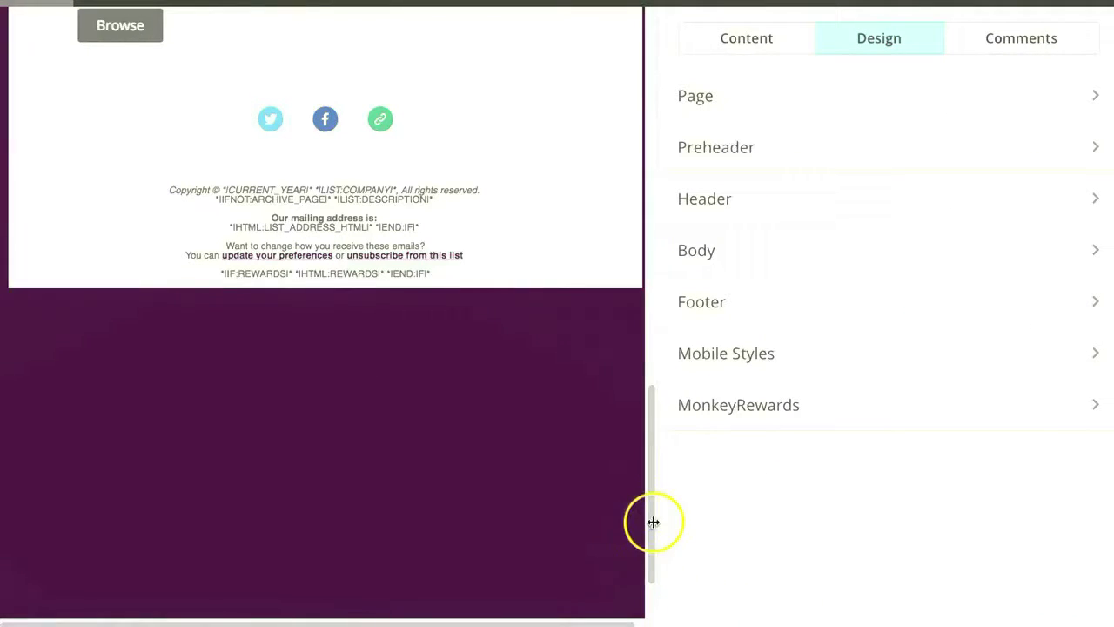
drag(649, 505, 668, 141)
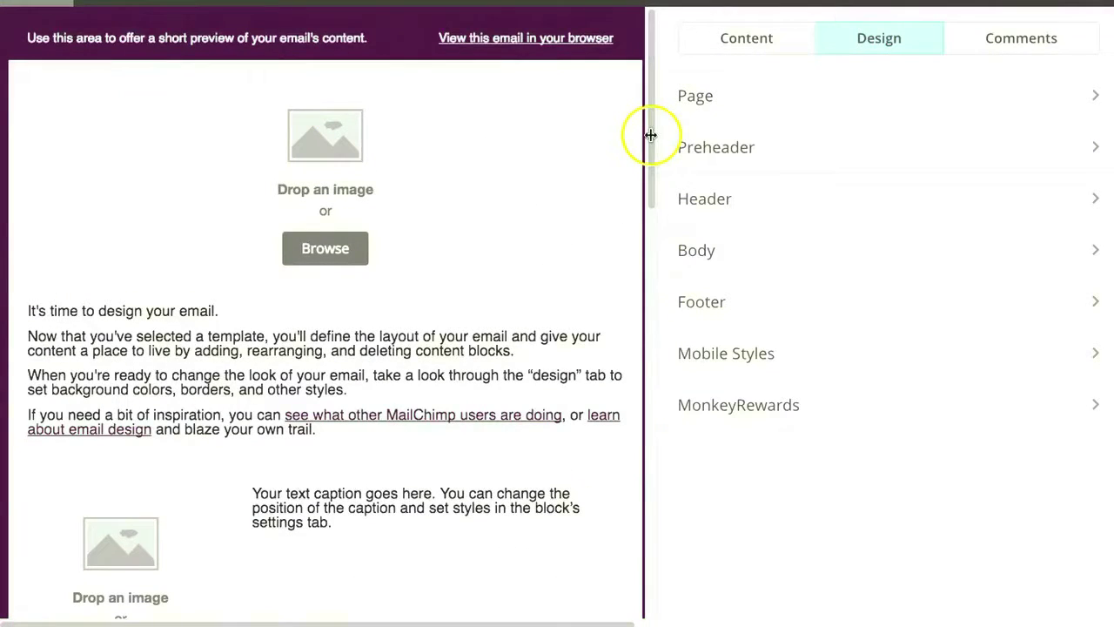
mouse_move(629, 166)
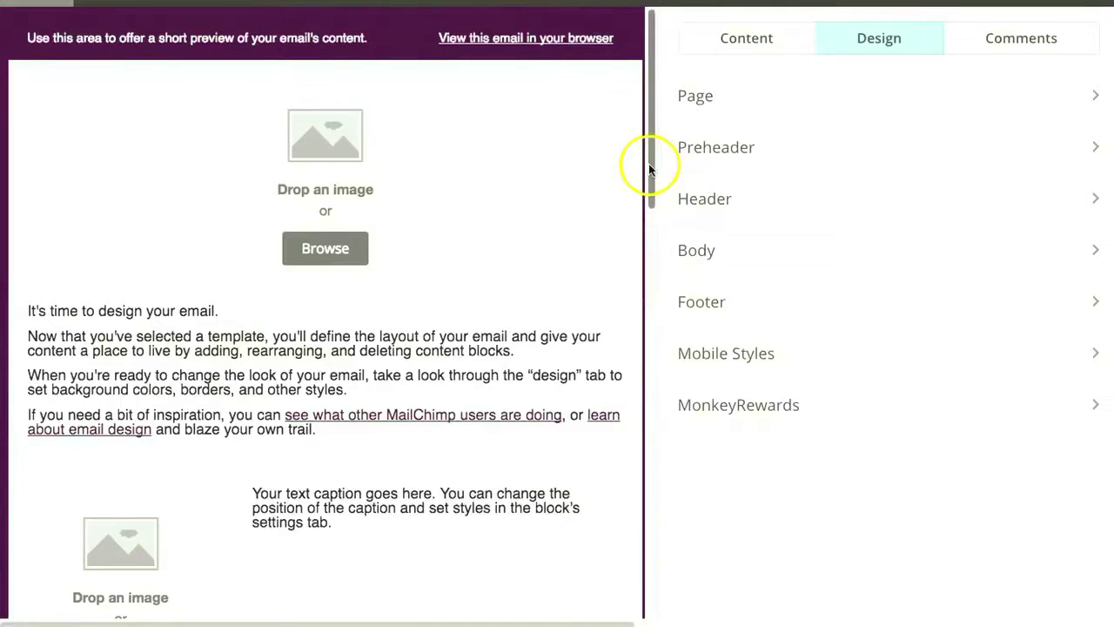
Step: Duplicate the empty image block at the start of the email body
mouse_move(651, 164)
mouse_down()
mouse_move(649, 562)
mouse_move(641, 223)
mouse_move(659, 152)
mouse_up()
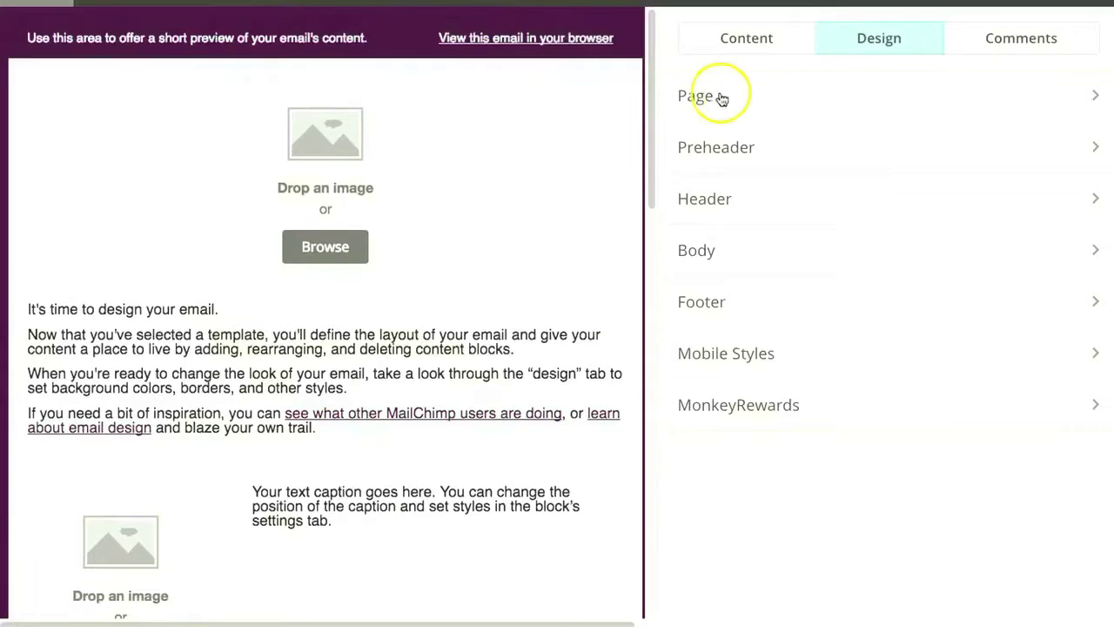
click(784, 148)
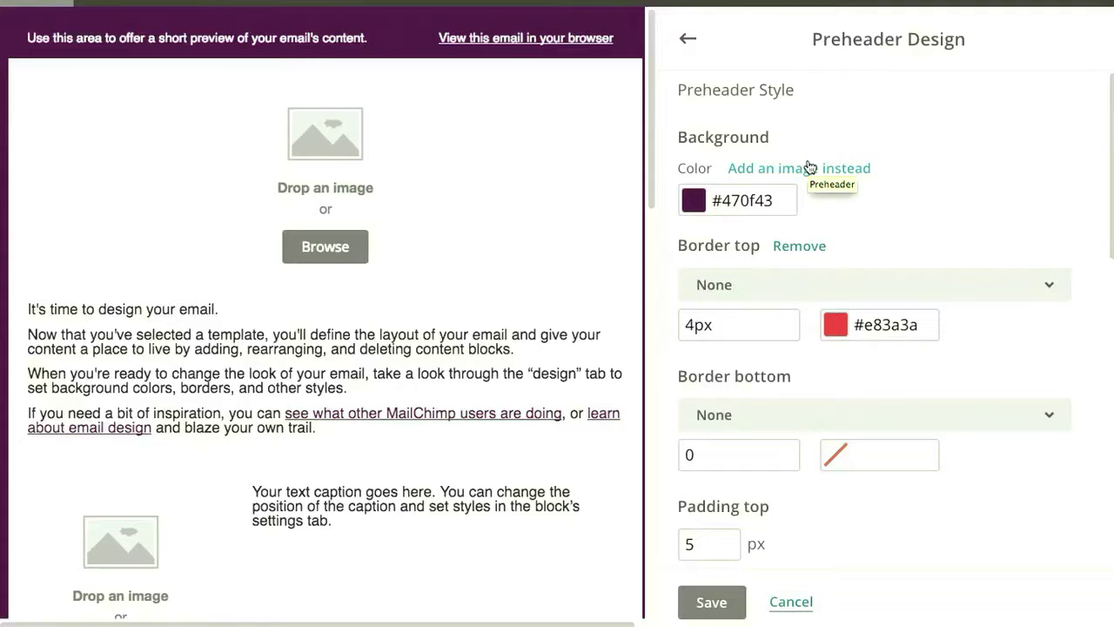
click(509, 94)
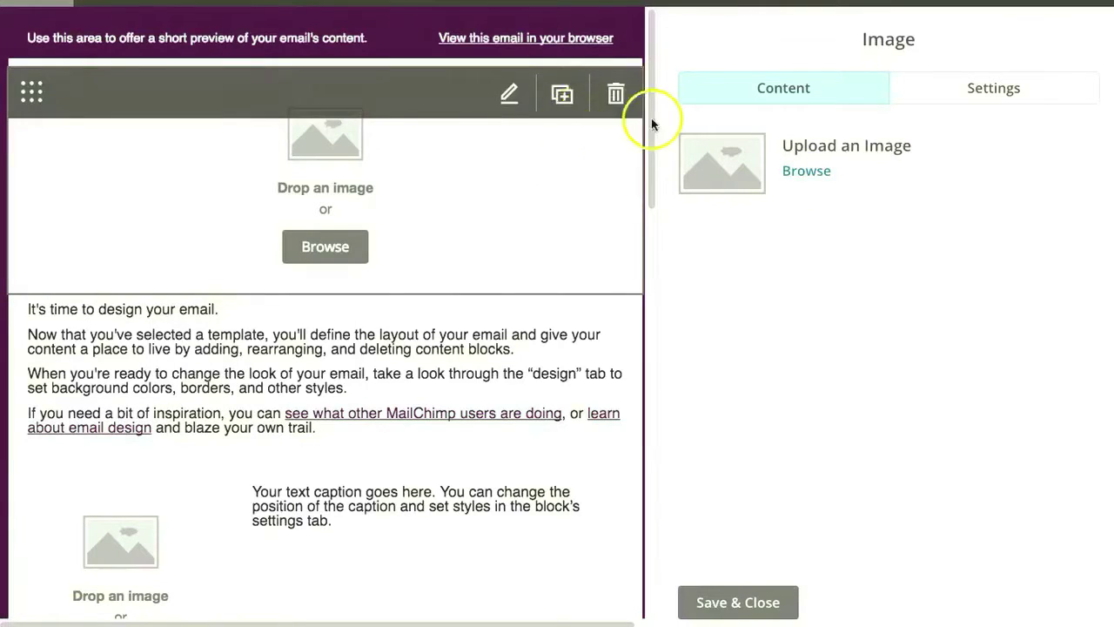
click(562, 94)
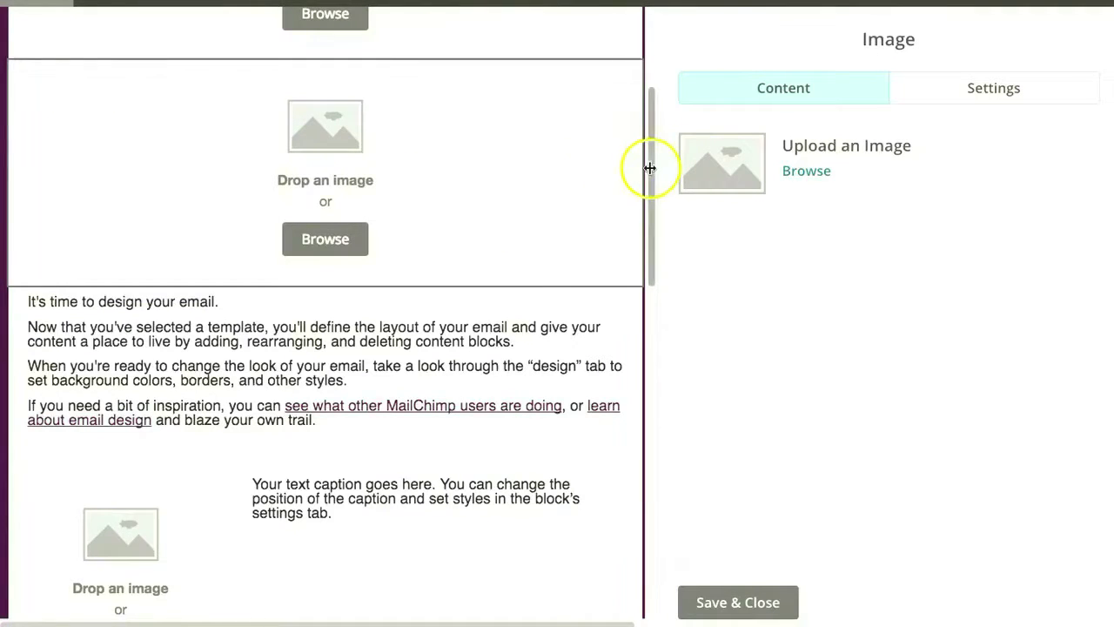
drag(650, 167, 642, 79)
mouse_move(548, 149)
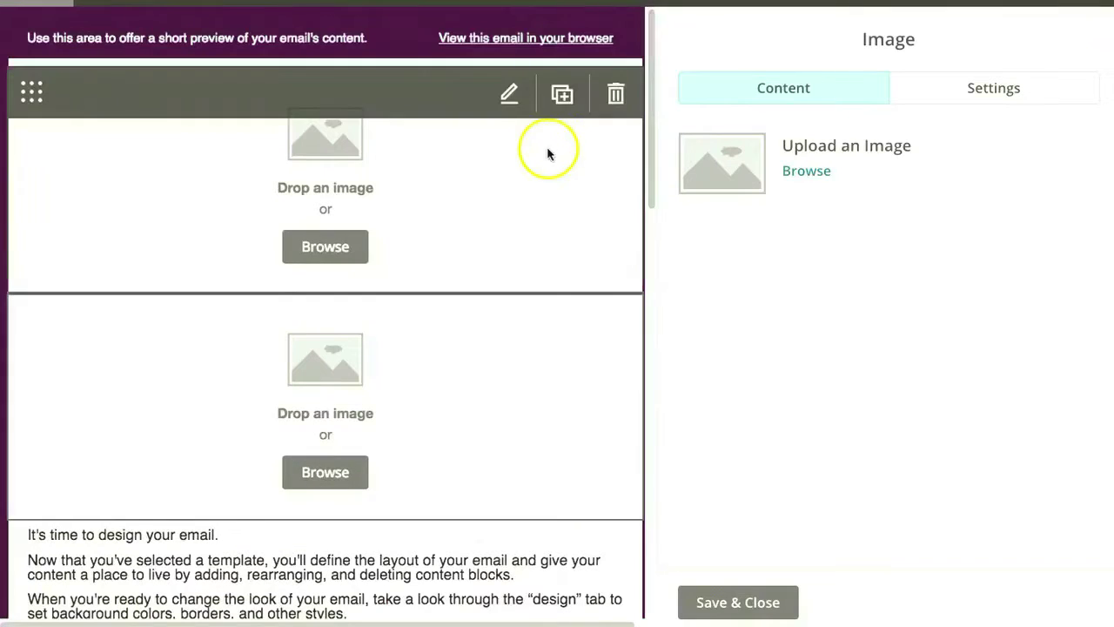
Step: Insert the banner Whiteacres NOTEBOOK-01-01-01.png from the stored files into the first image block
click(508, 96)
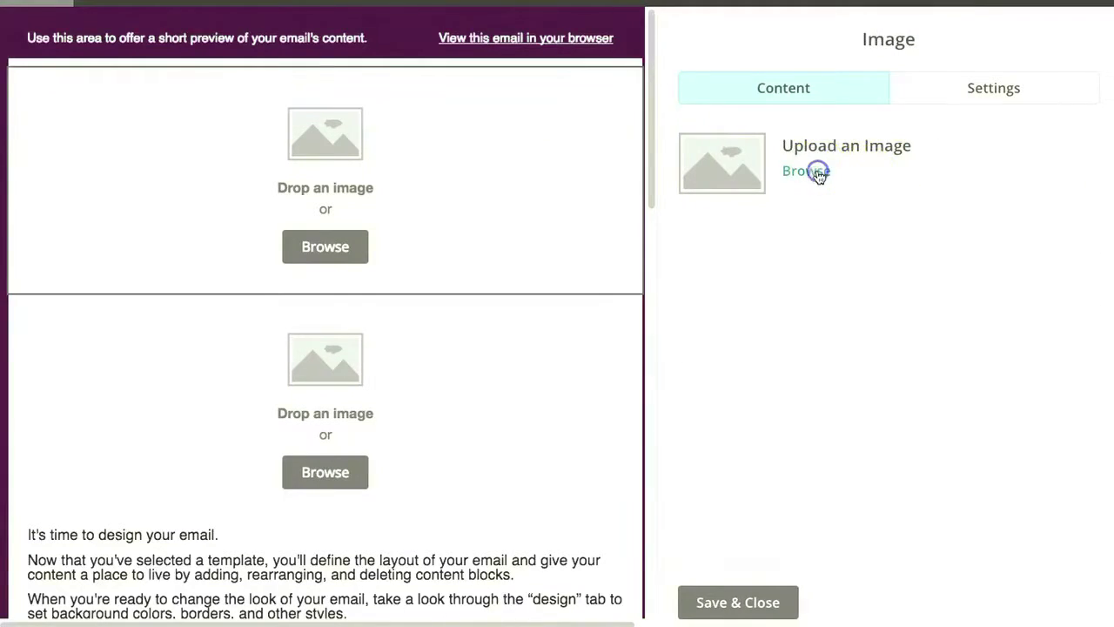
click(816, 172)
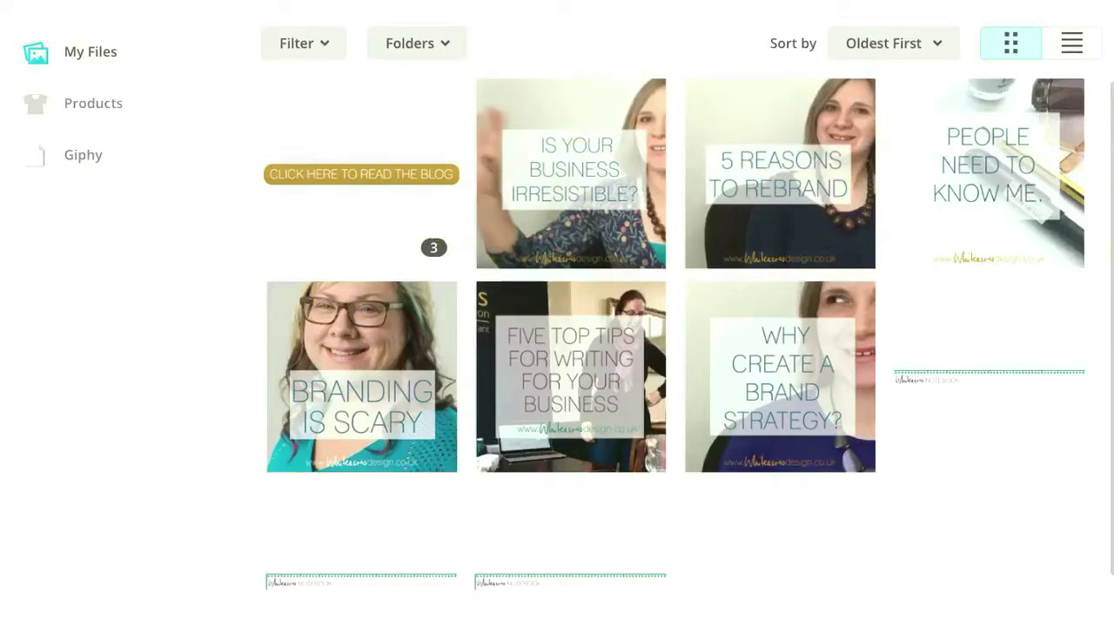
click(1019, 363)
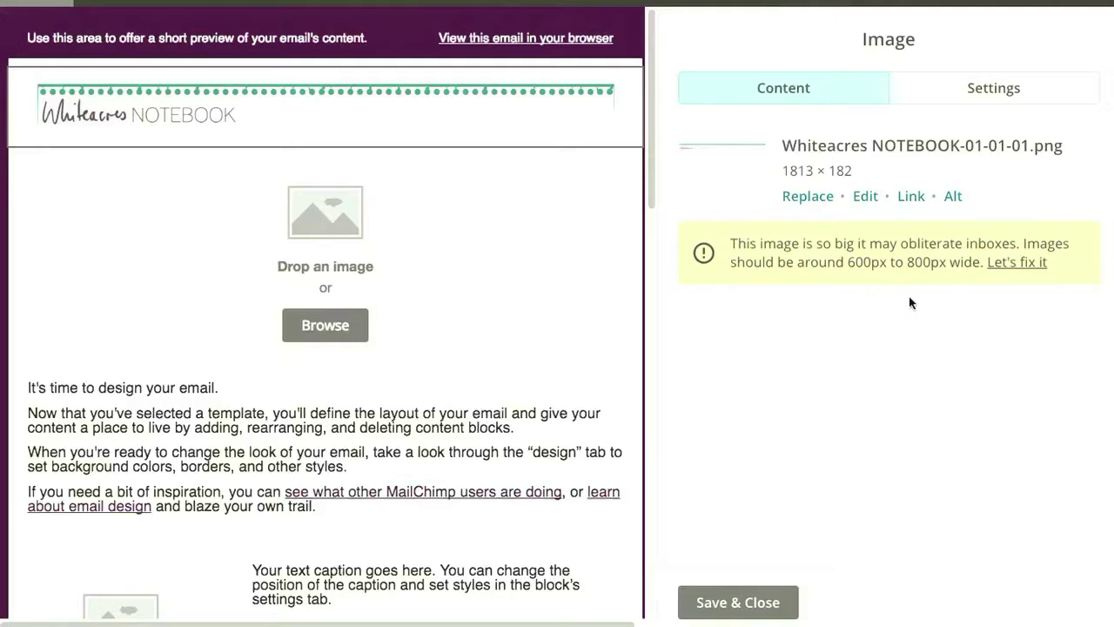
Step: Resize the Whiteacres NOTEBOOK banner to 600 px wide with locked proportions and save it
click(1019, 266)
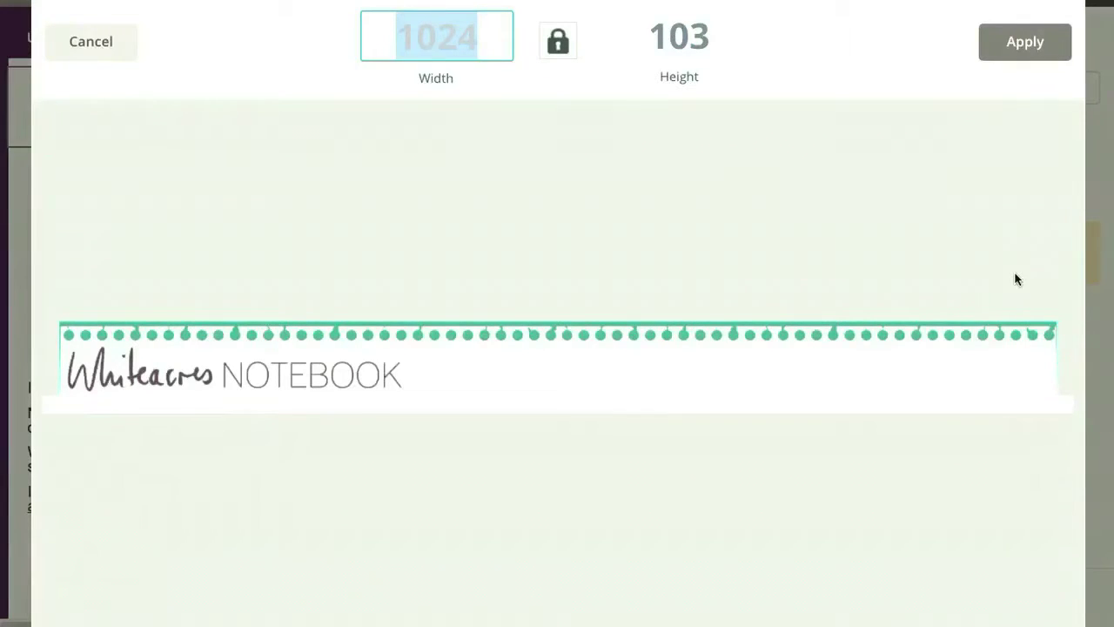
text(600)
click(873, 35)
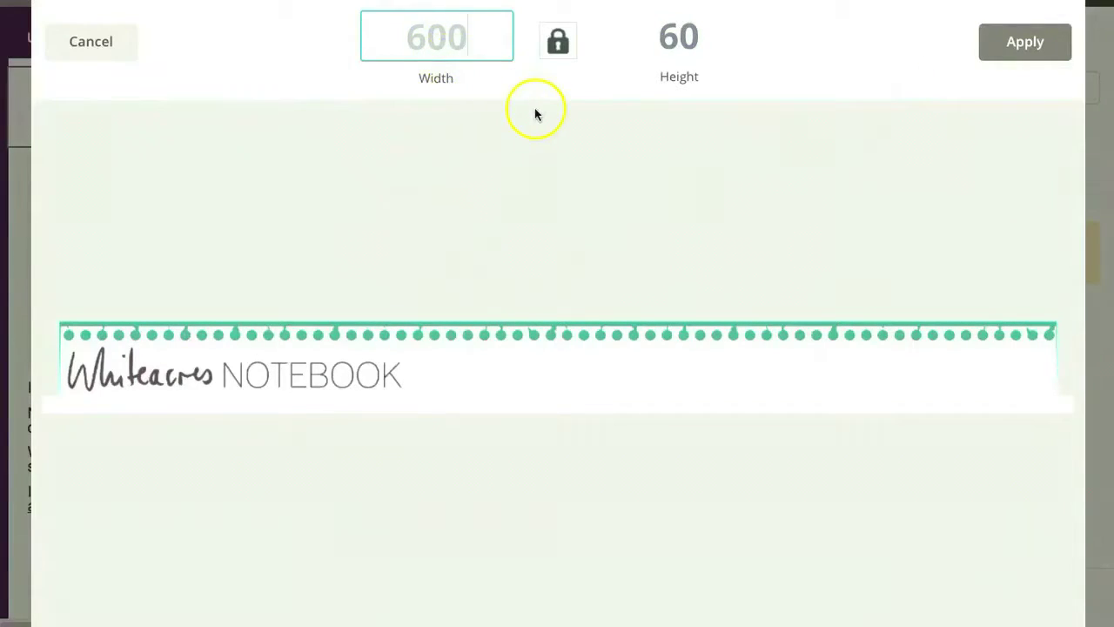
click(1015, 42)
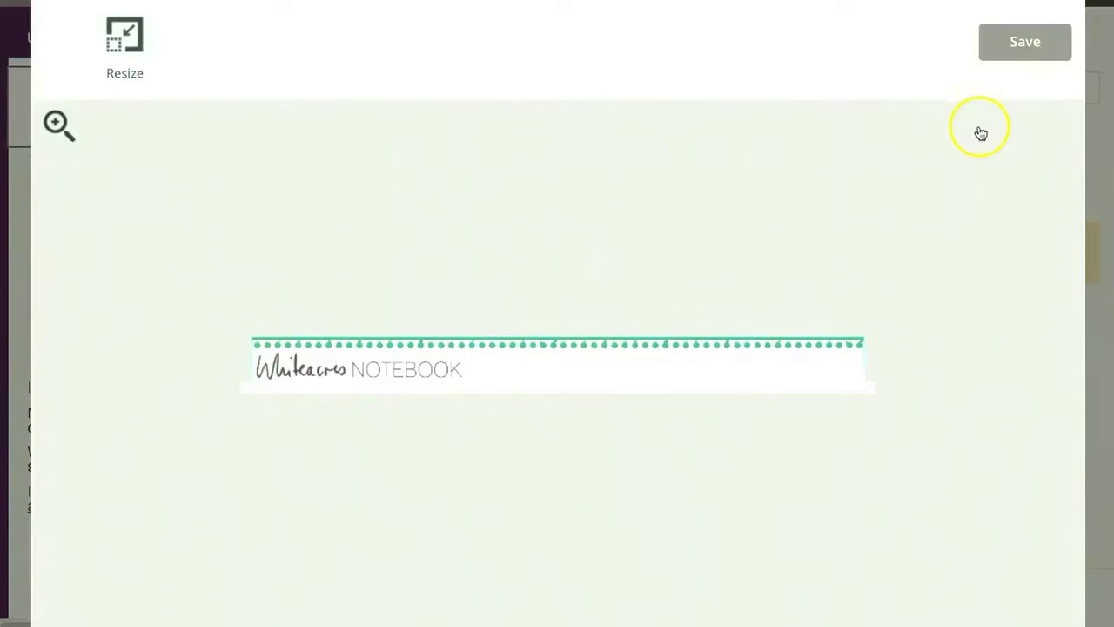
click(1020, 43)
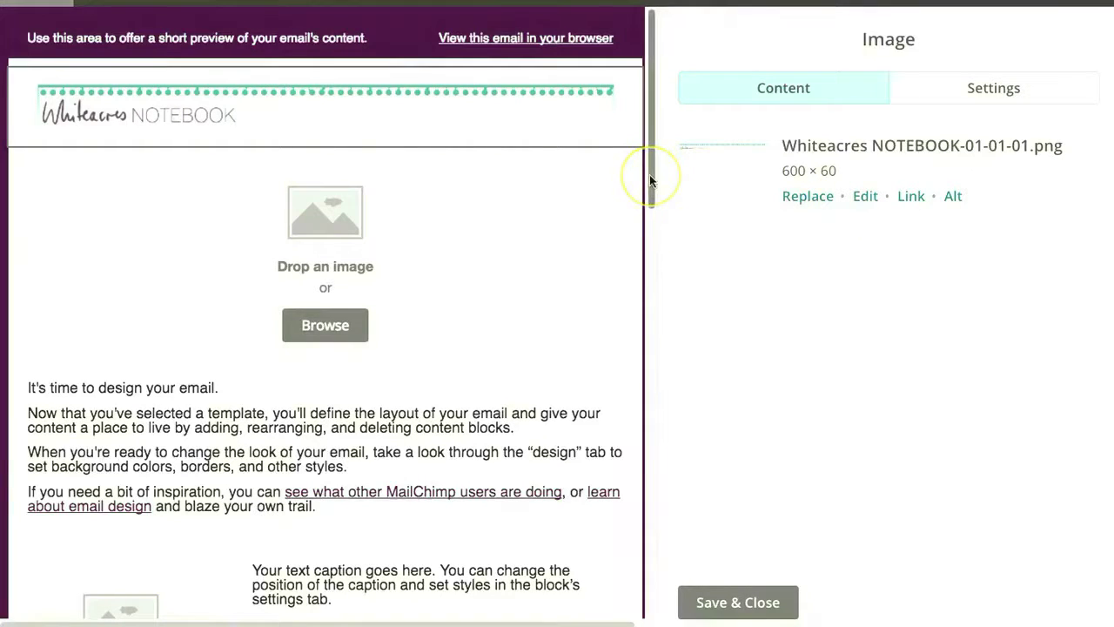
Step: Upload brand or not to brand-01.01.png and insert it into the second image block
drag(650, 180, 650, 189)
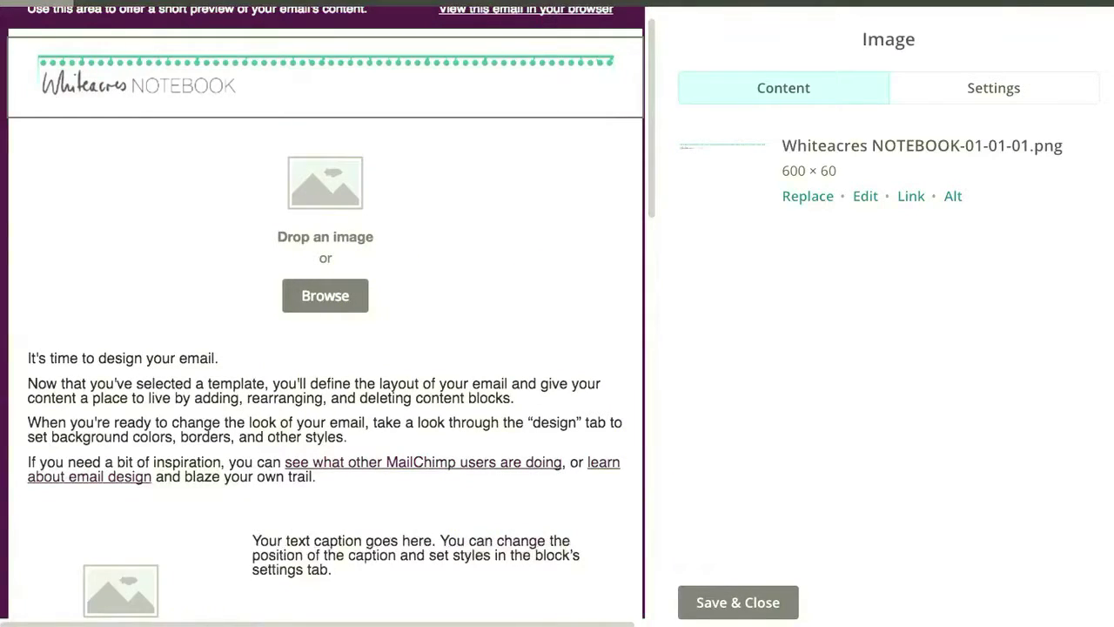
click(522, 261)
click(804, 171)
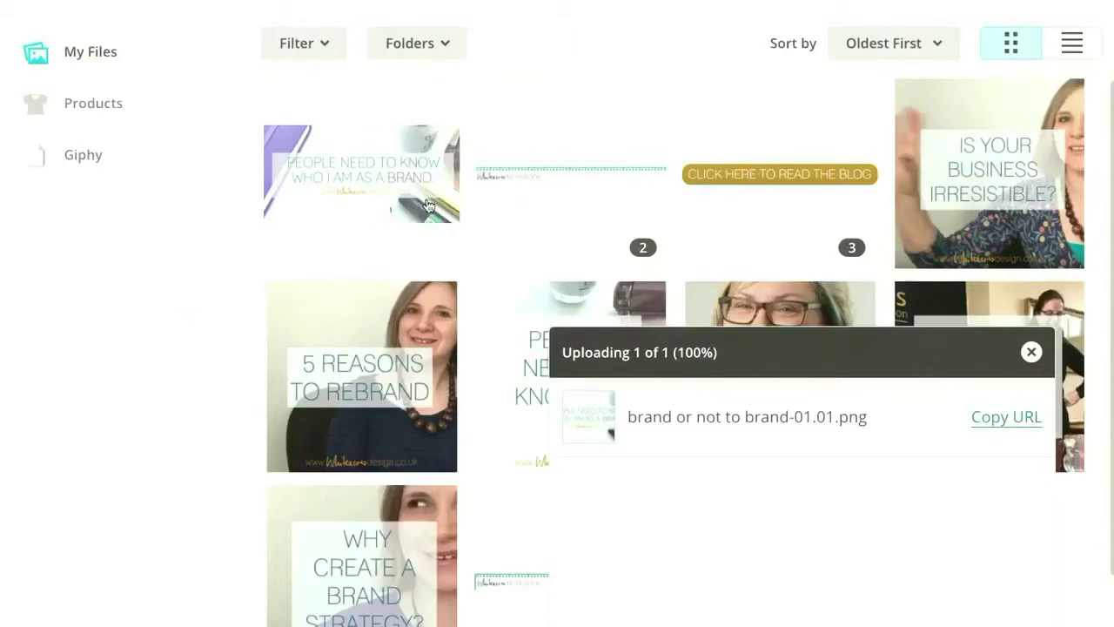
click(1032, 351)
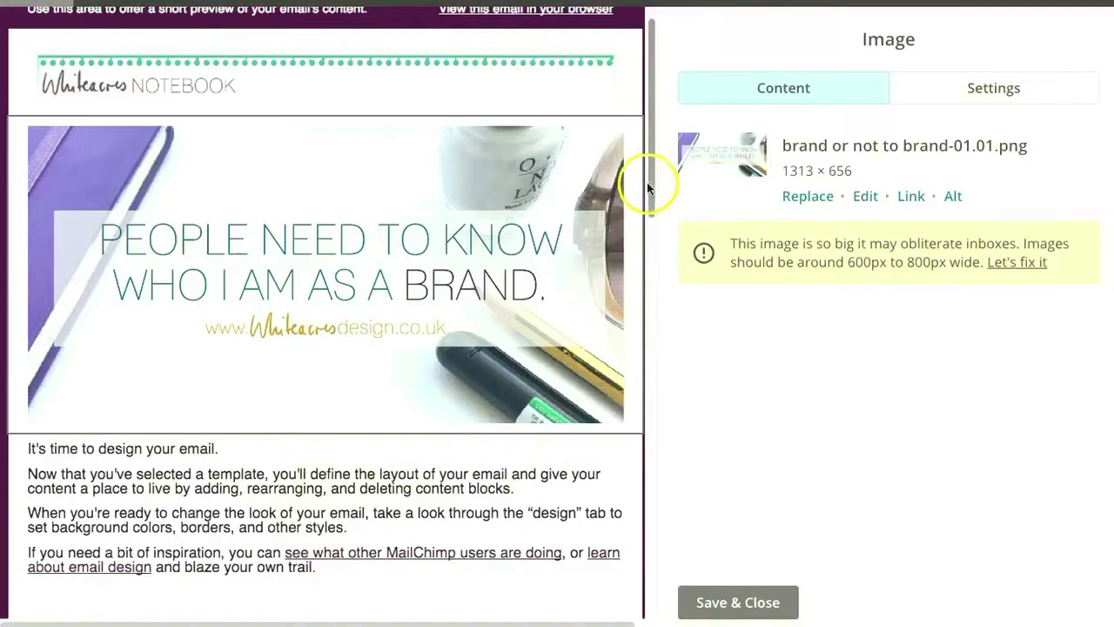
Step: Resize the brand or not to brand-01.01.png image to 600 px wide with locked proportions and save it
drag(648, 179, 651, 266)
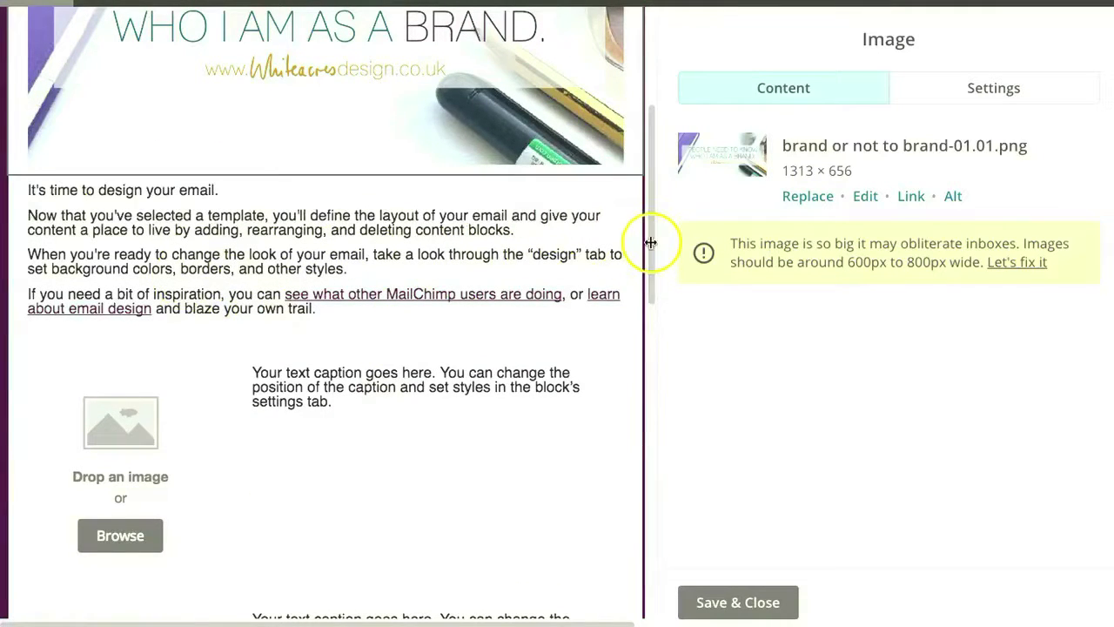
click(1018, 264)
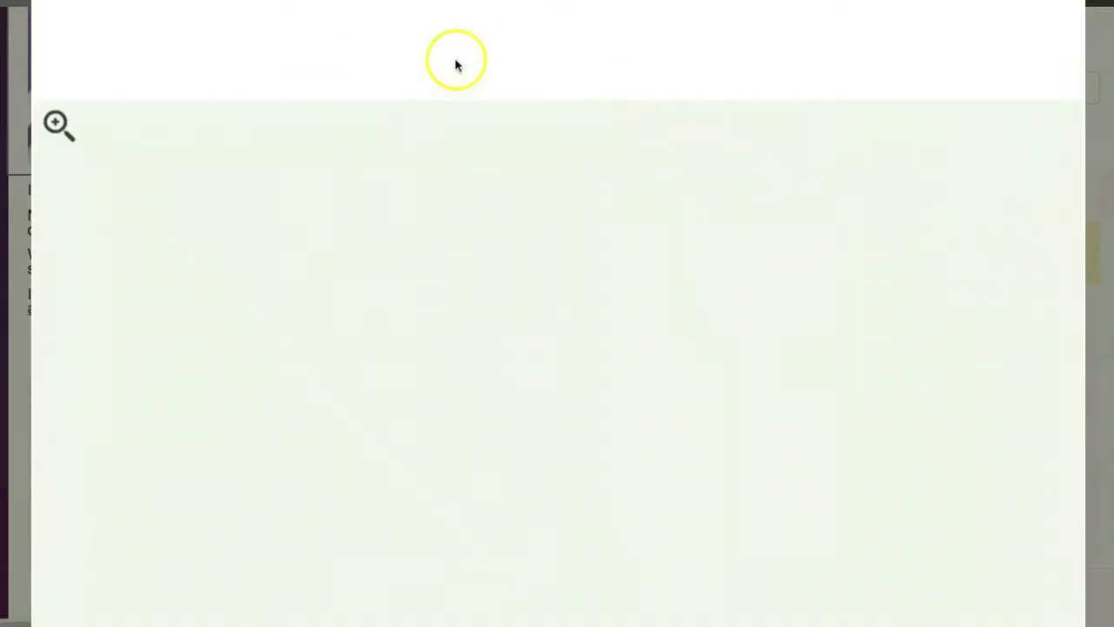
text(600)
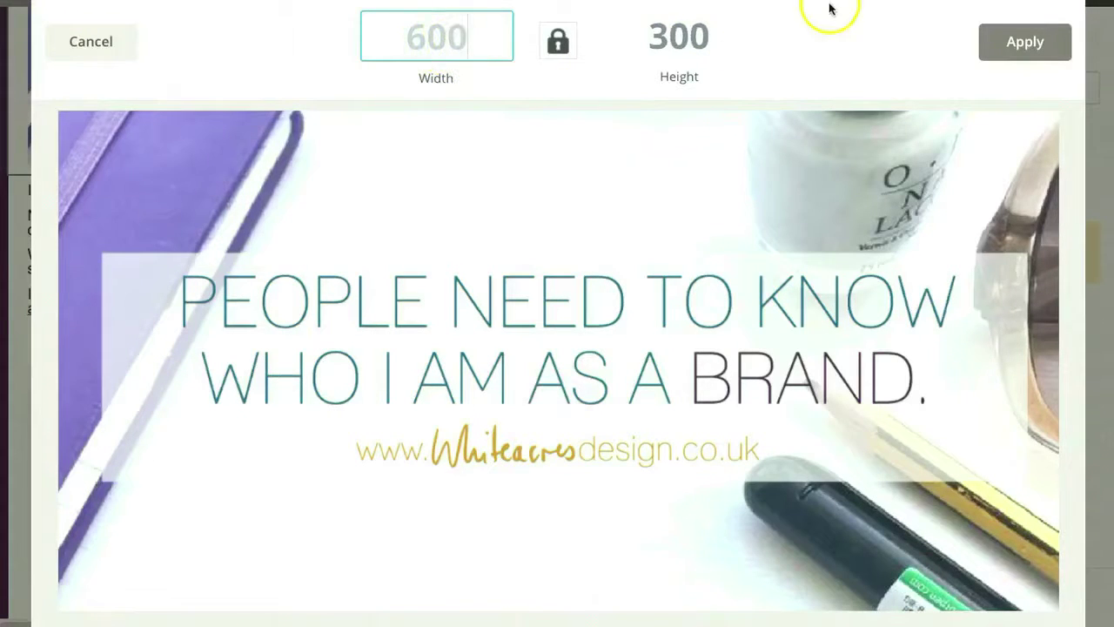
click(1005, 42)
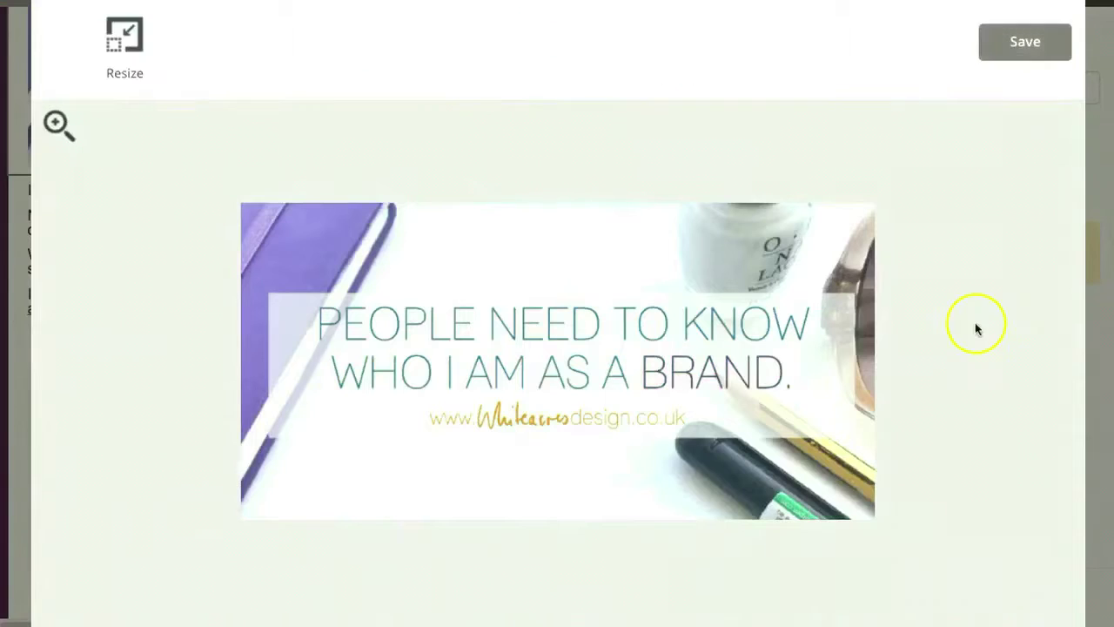
click(1008, 52)
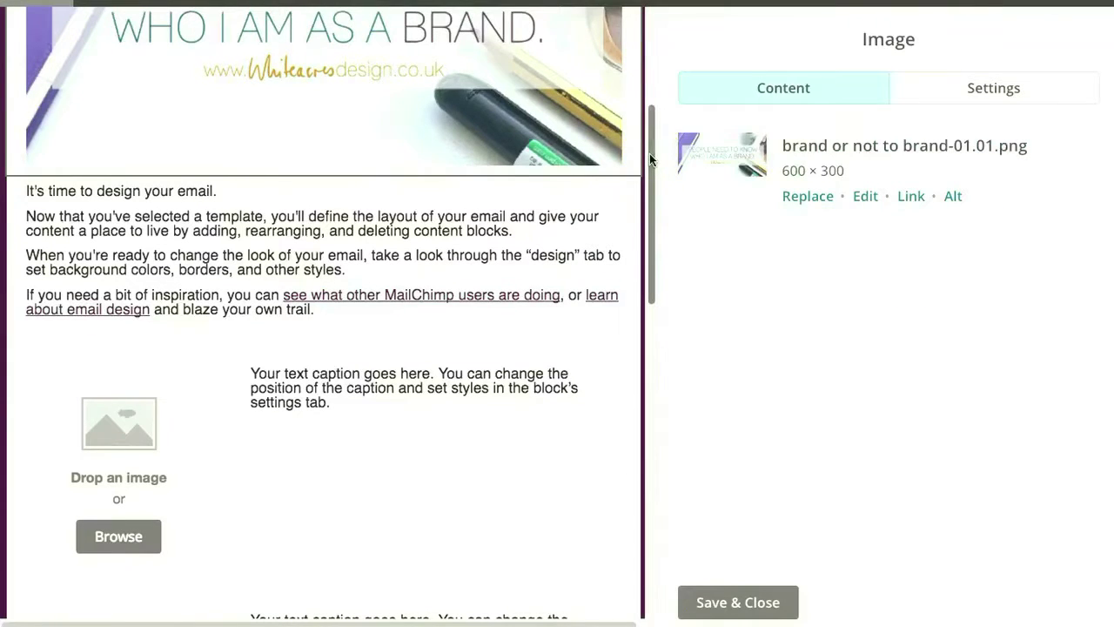
Step: Insert the stored "People need to know me" image into the first image-with-caption block
drag(650, 154, 647, 203)
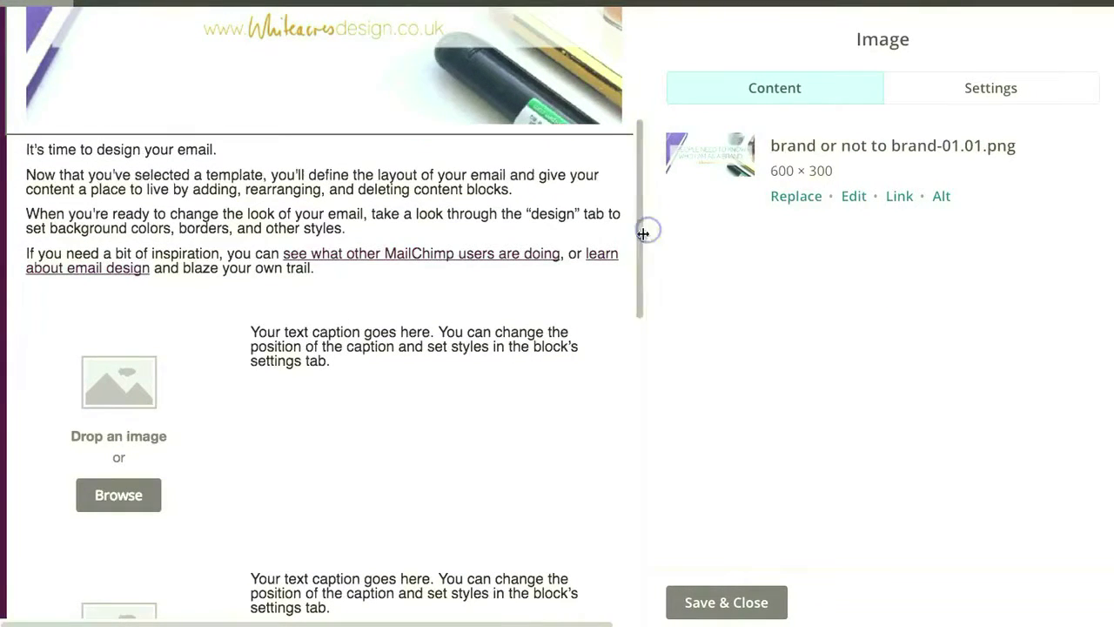
drag(639, 249, 636, 331)
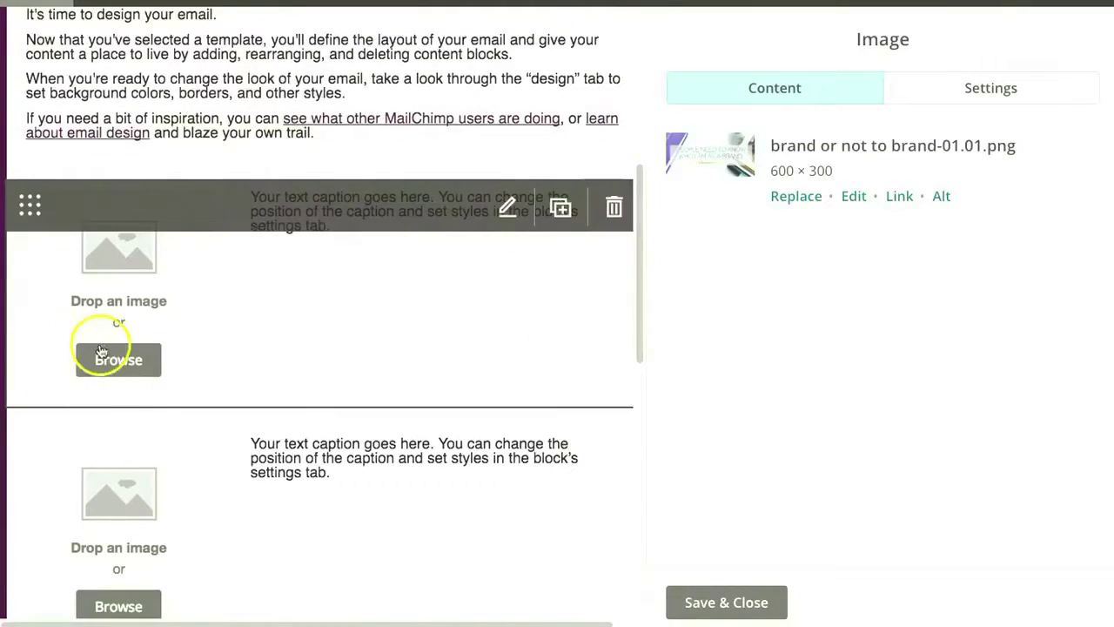
click(115, 361)
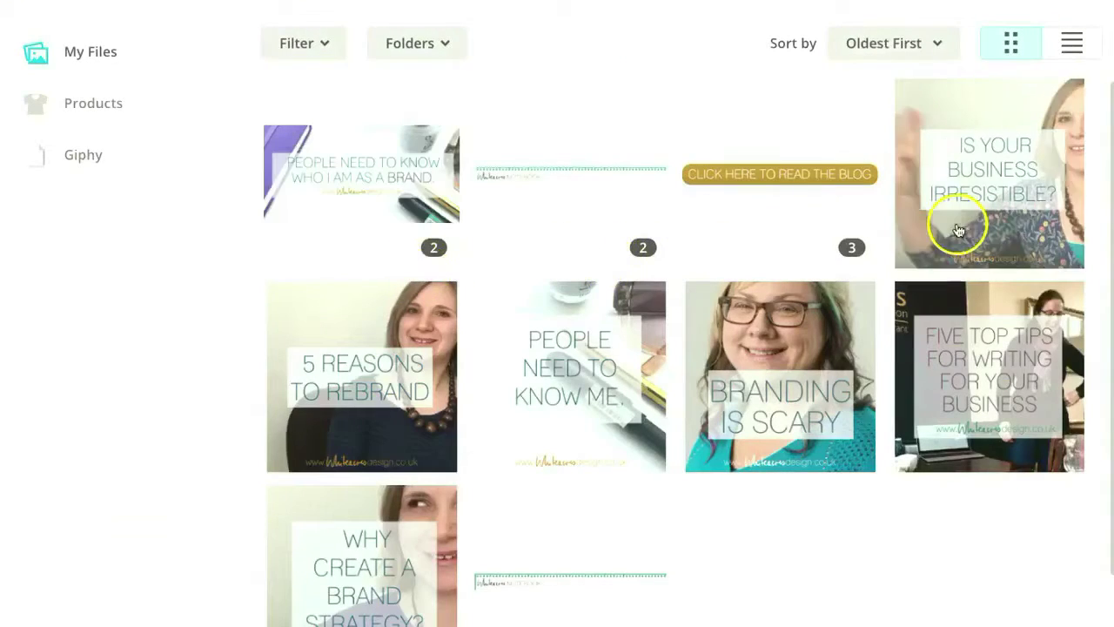
click(624, 354)
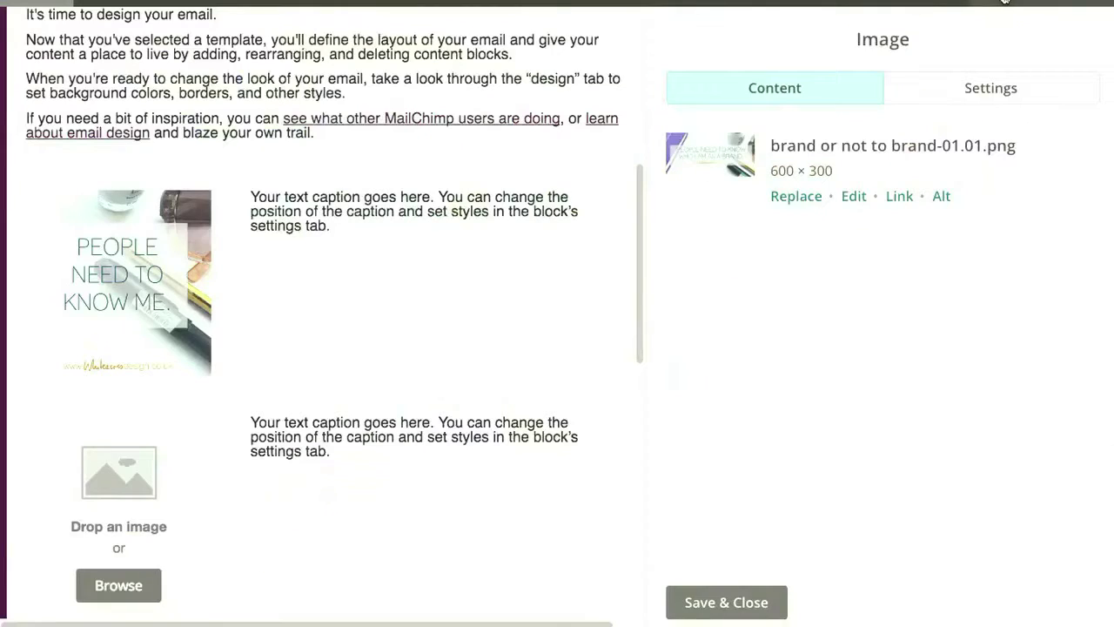
Step: Insert the "5 reasons to rebrand" image into the second image-with-caption block and "Branding is scary" into the third
click(158, 483)
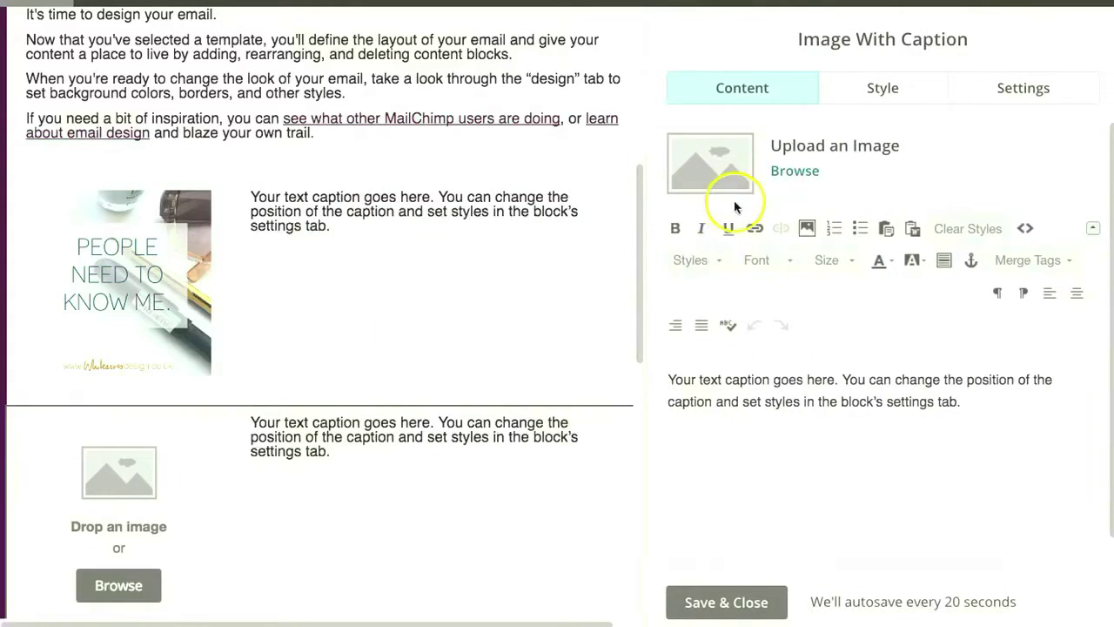
click(802, 174)
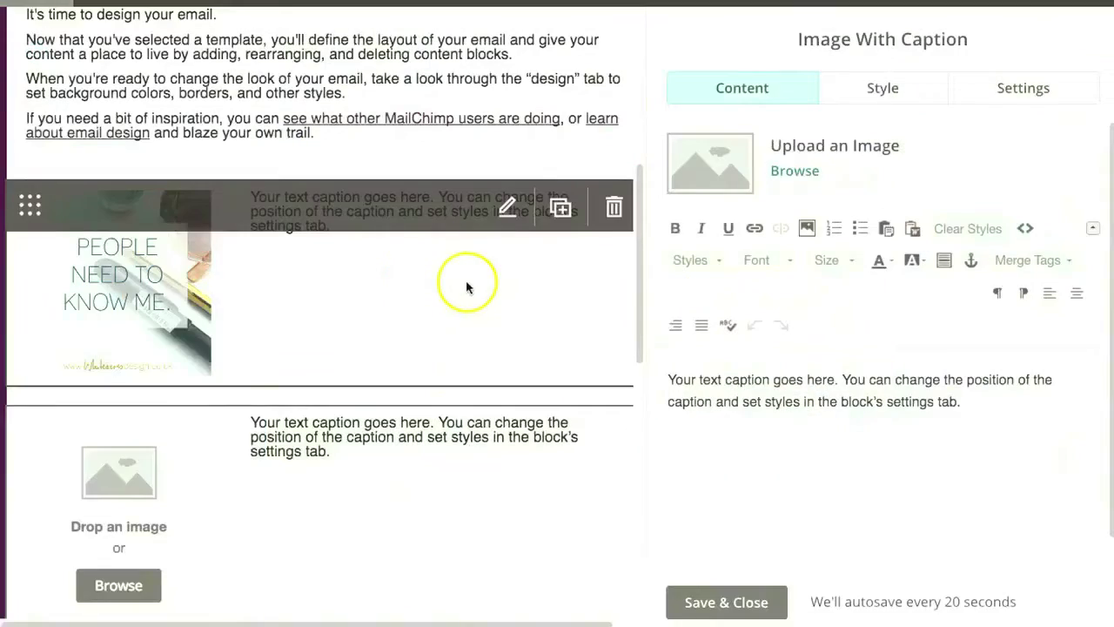
drag(636, 277, 636, 404)
click(188, 391)
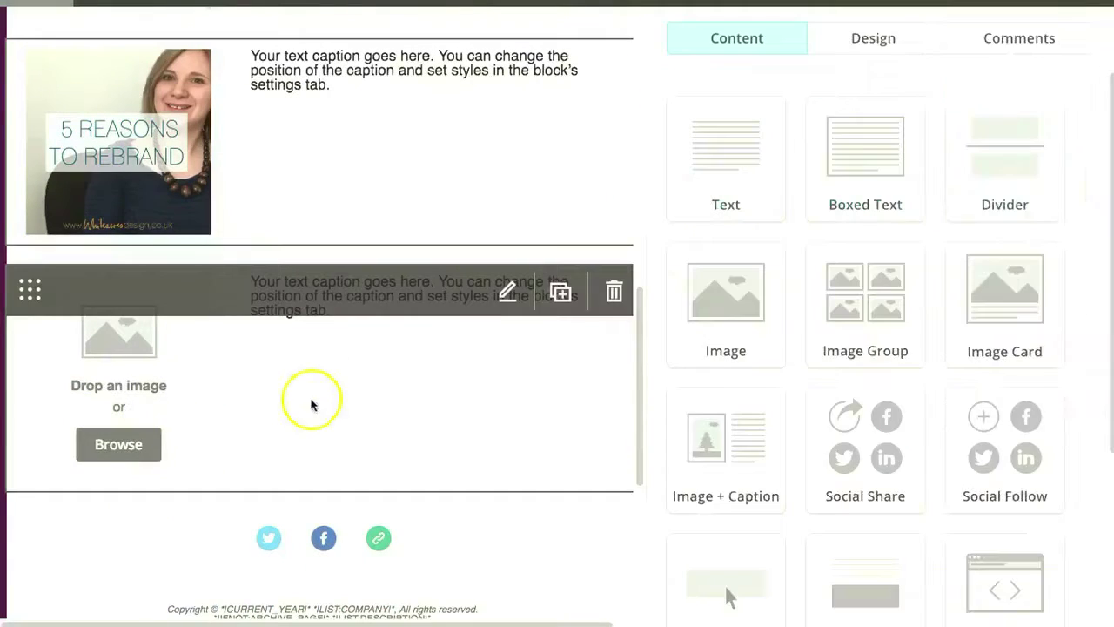
click(783, 174)
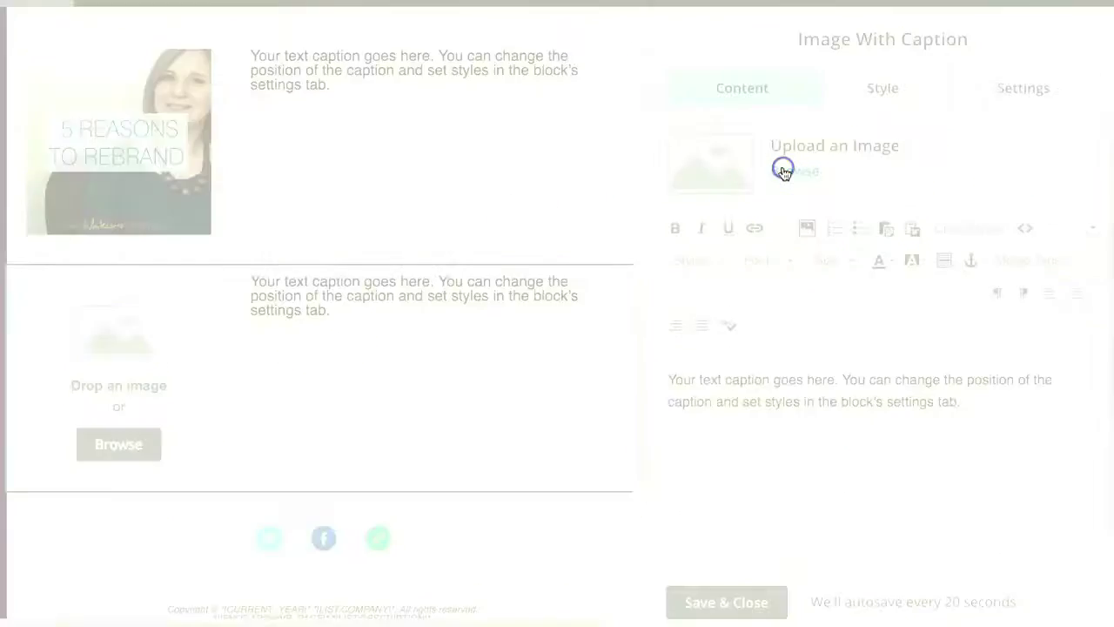
click(782, 393)
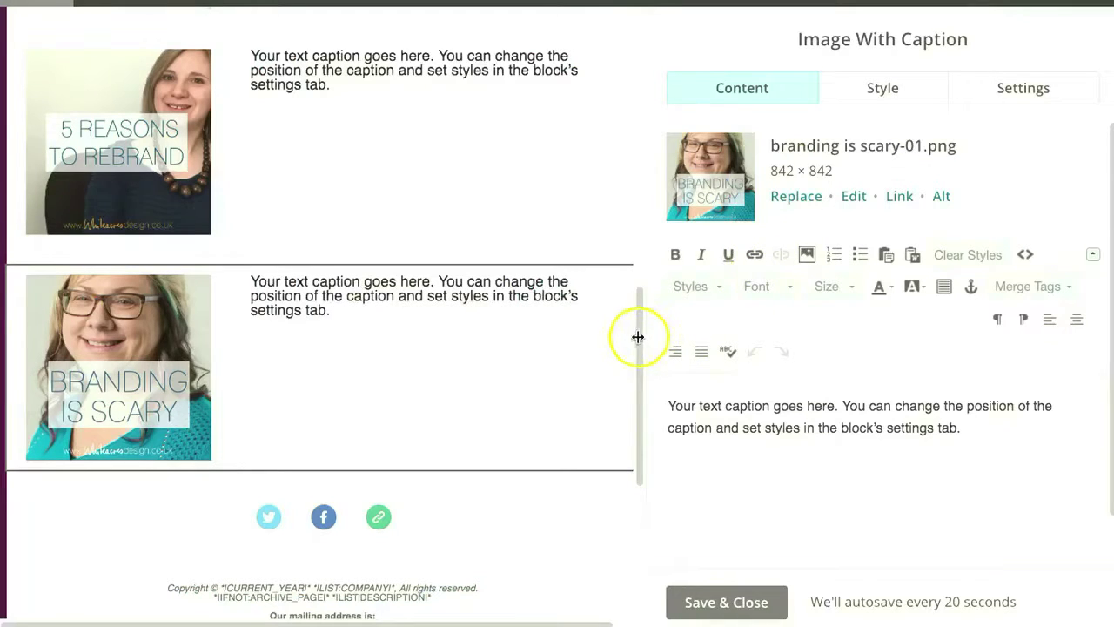
Step: Append filler text starting "LK AGOJLeajsnv,z" to the caption beside the "People need to know me" image and save the block
scroll(638, 326, up, 2)
scroll(639, 313, down, 1)
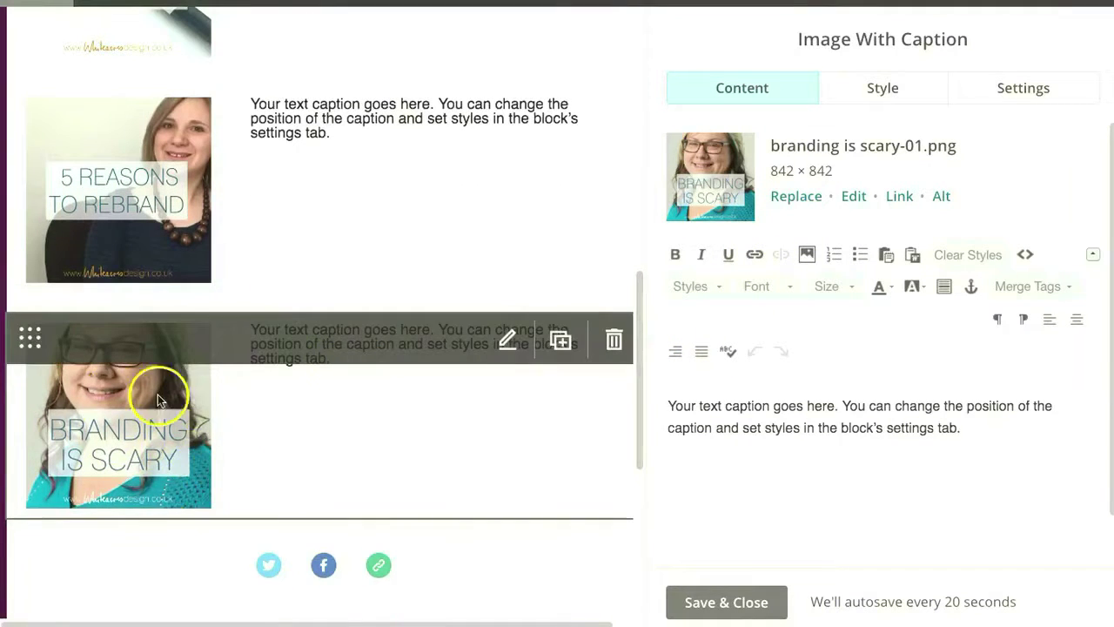
drag(638, 368, 642, 260)
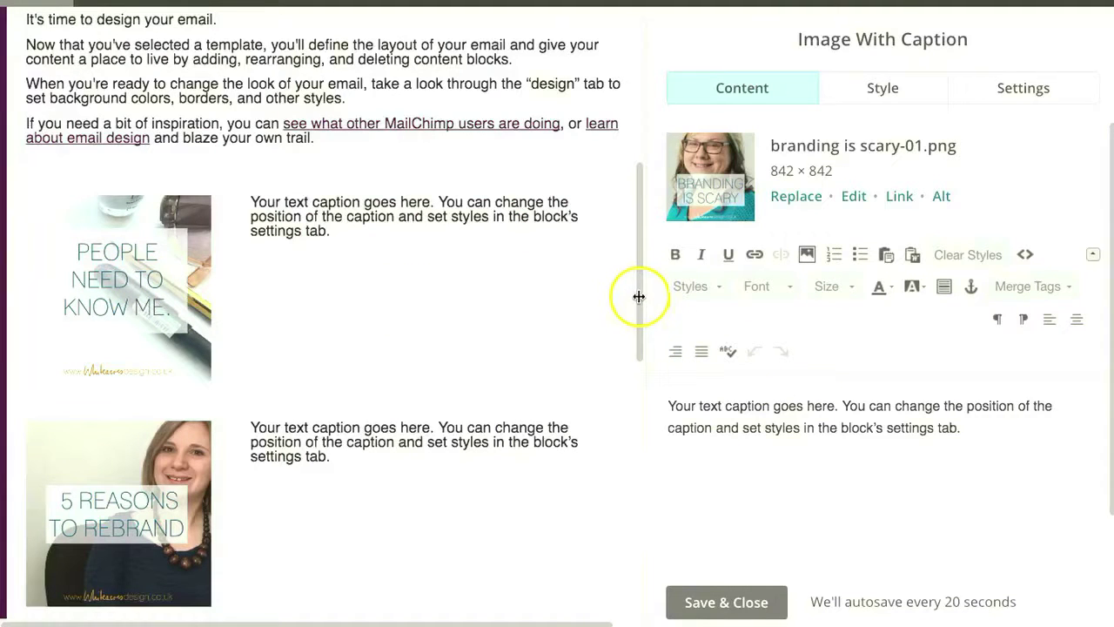
scroll(636, 343, down, 5)
scroll(646, 268, up, 4)
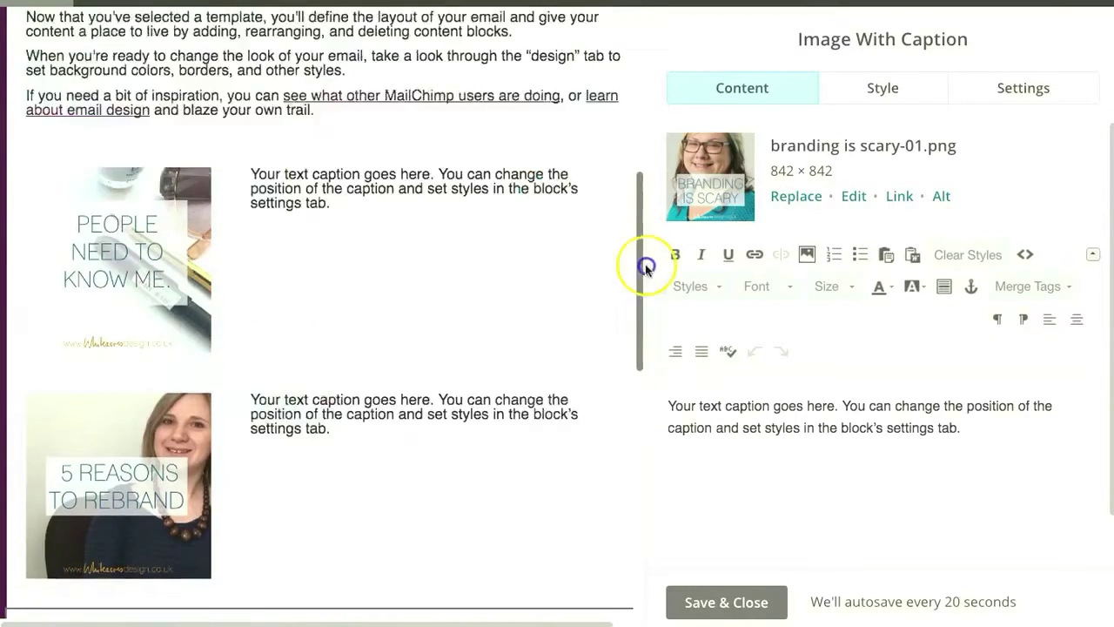
drag(646, 268, 492, 381)
click(510, 336)
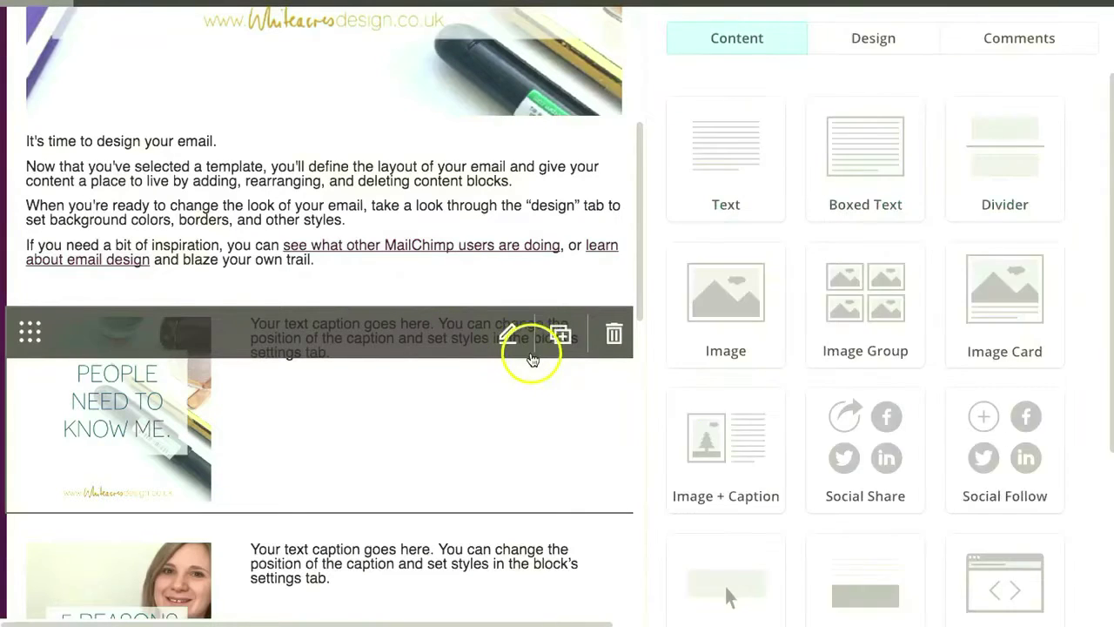
click(997, 426)
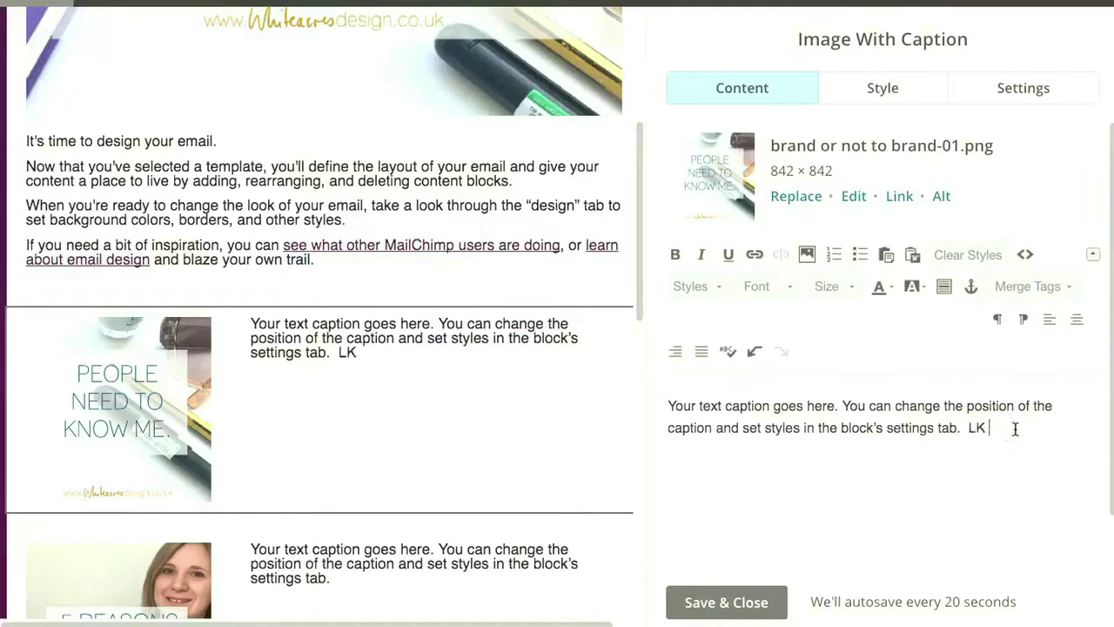
text(LK AGOJLeajsnv,z)
key(Return)
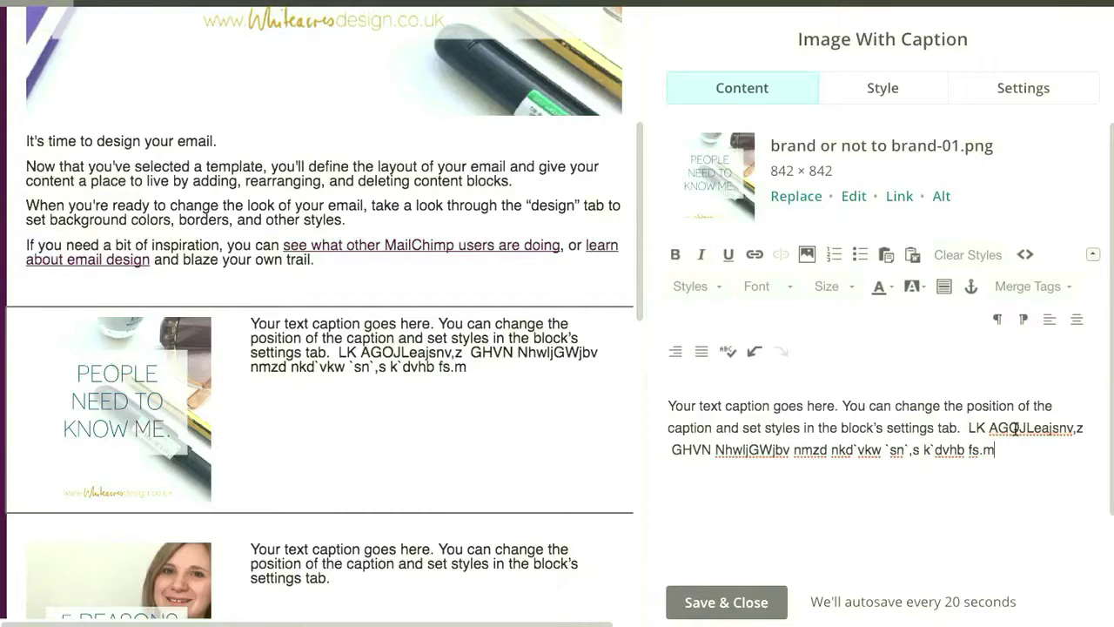
text(GL/JDZBVC ,X)
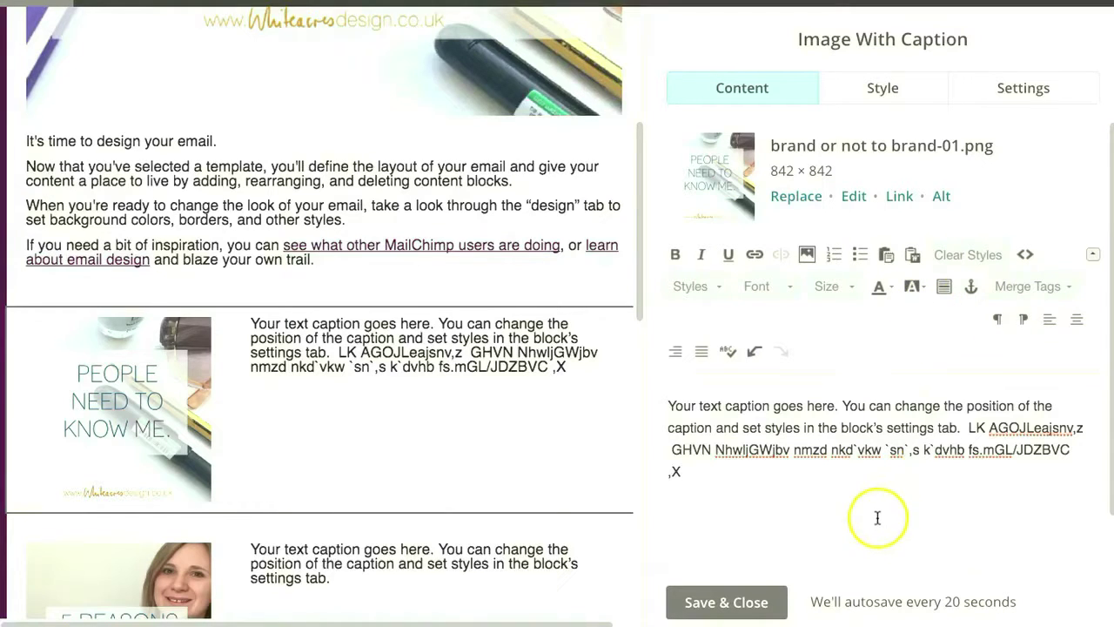
click(732, 600)
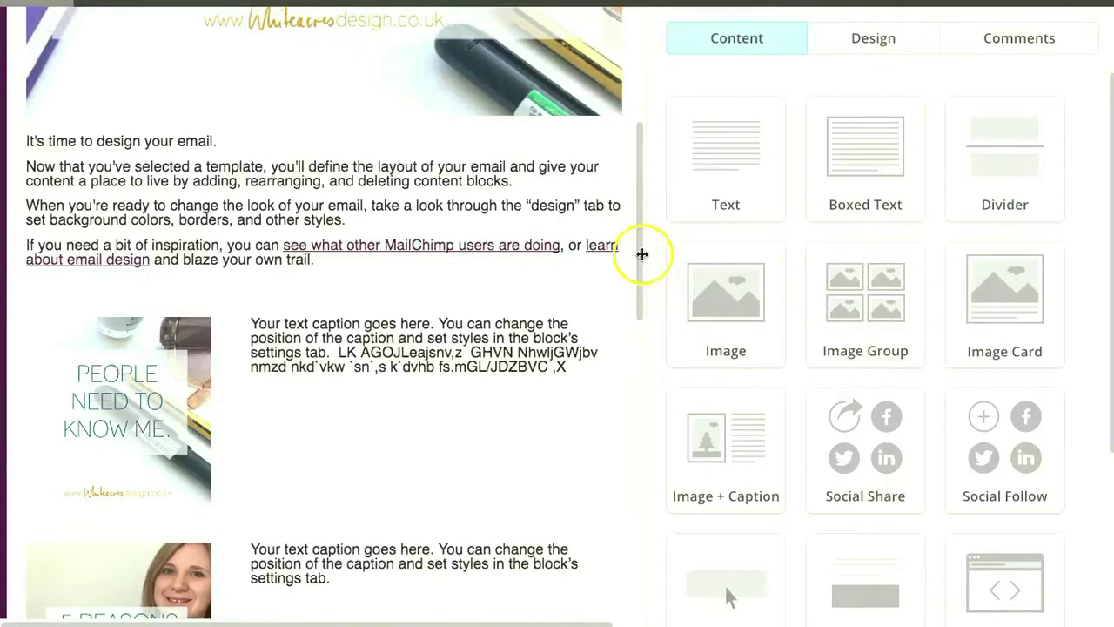
drag(639, 229, 421, 426)
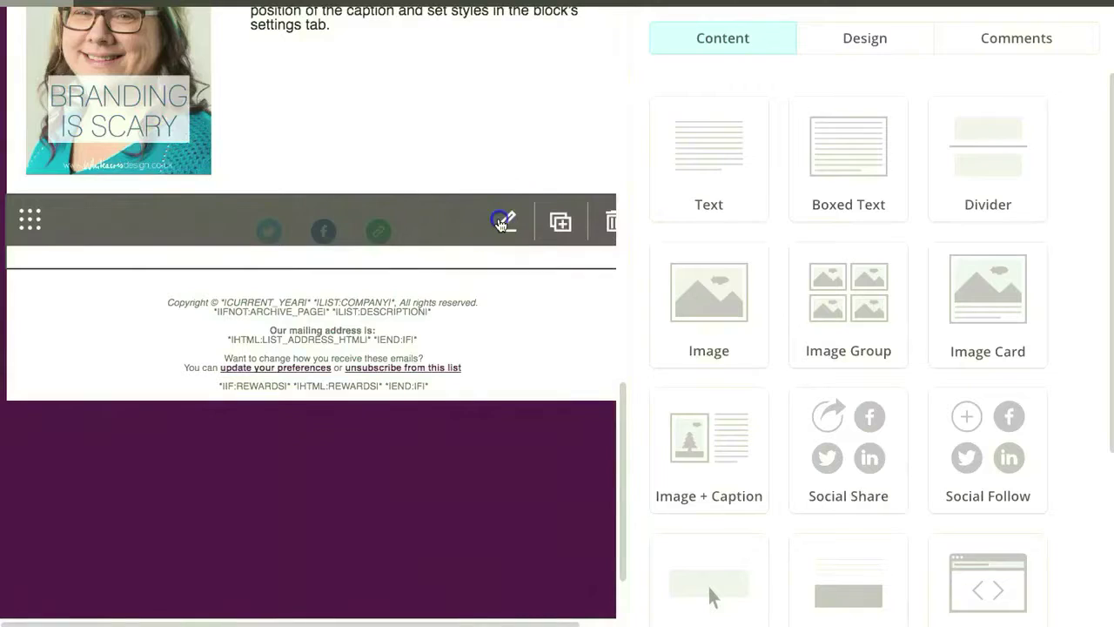
click(504, 221)
click(921, 228)
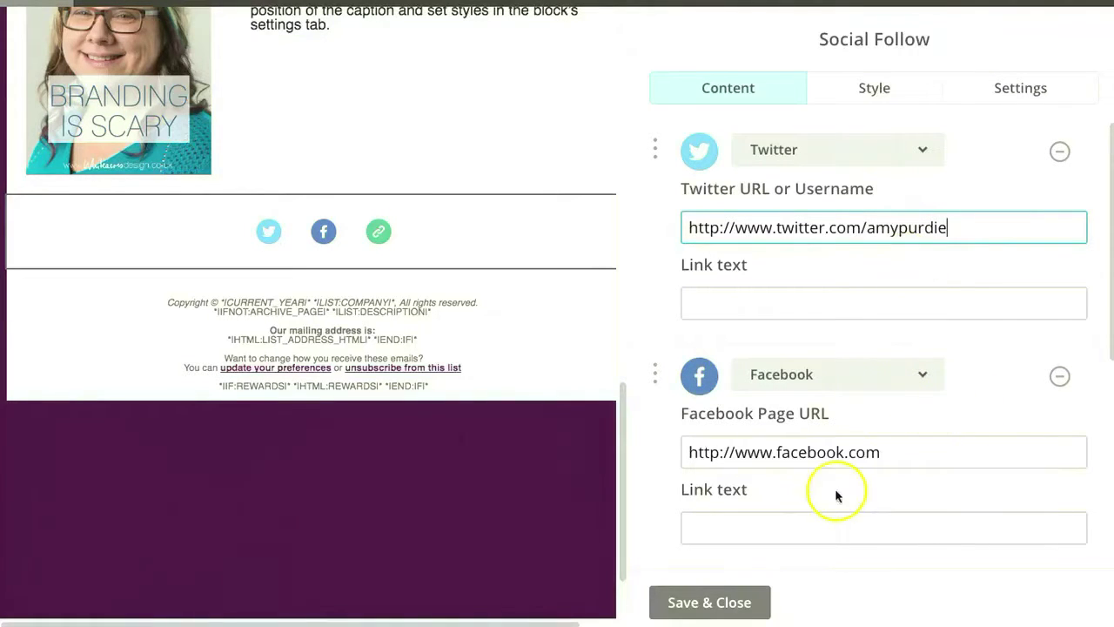
click(887, 451)
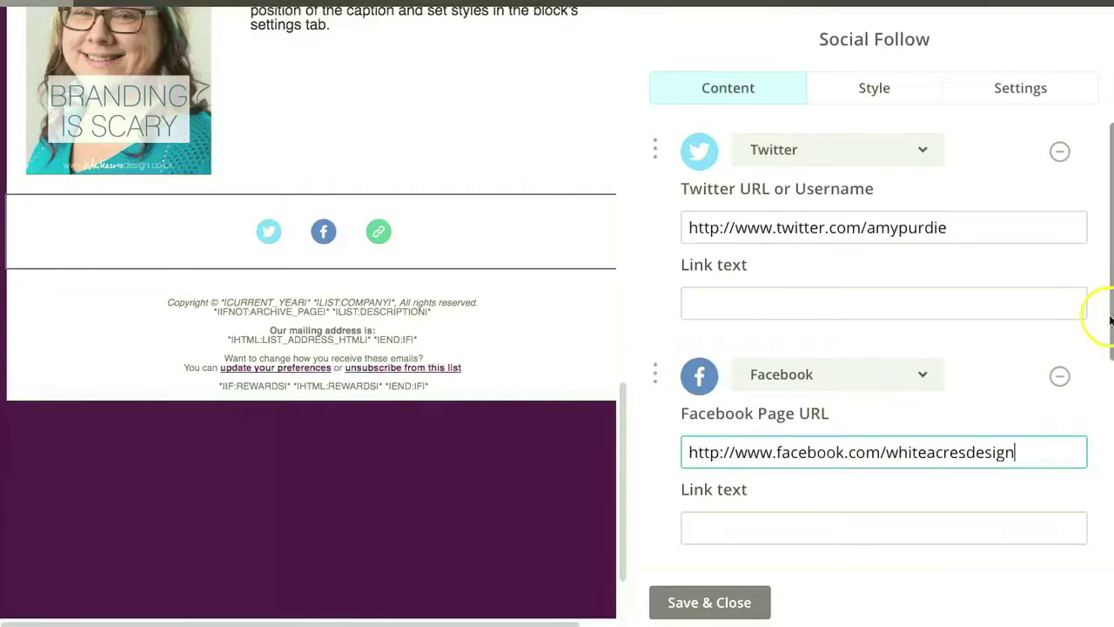
drag(1109, 316, 1110, 513)
triple_click(907, 342)
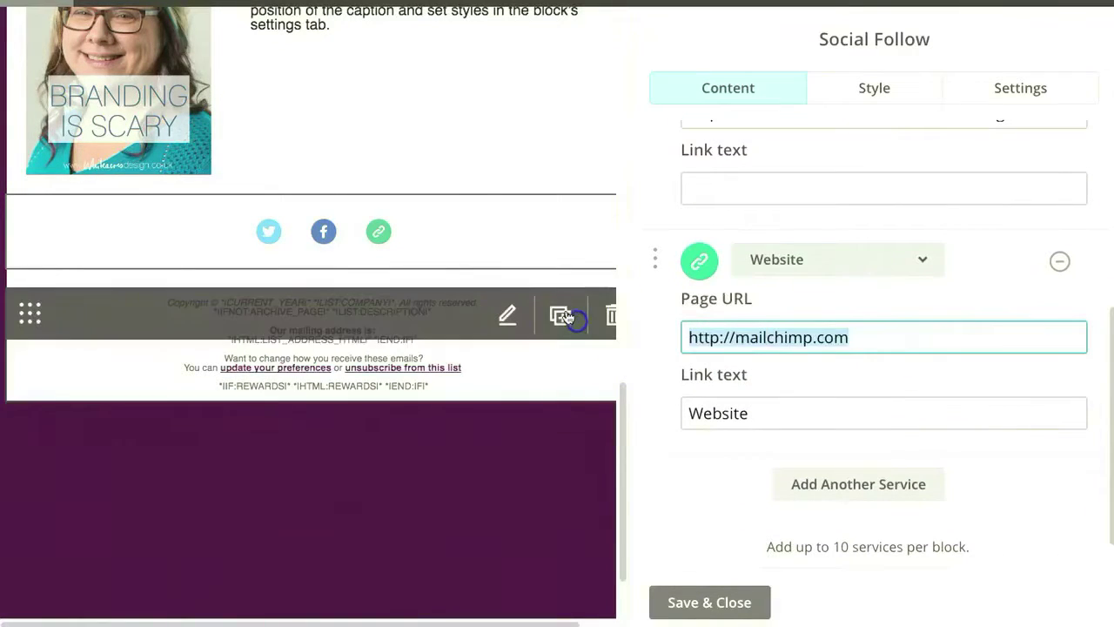
text(whiteacresdesign.co.uk)
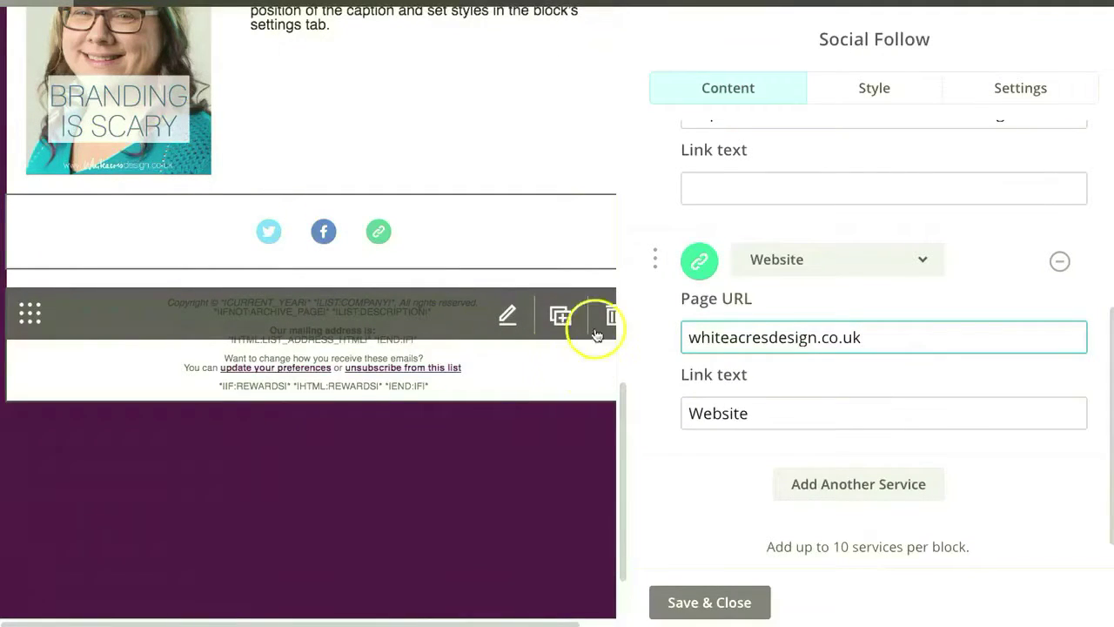
click(688, 341)
text(www.)
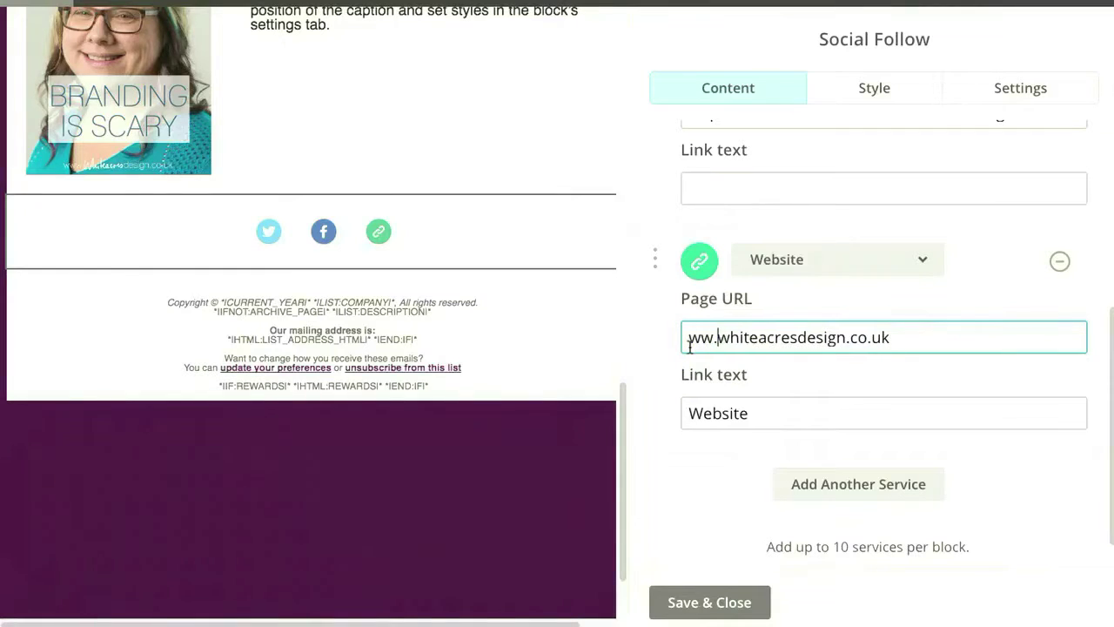
key(BackSpace)
text(w.)
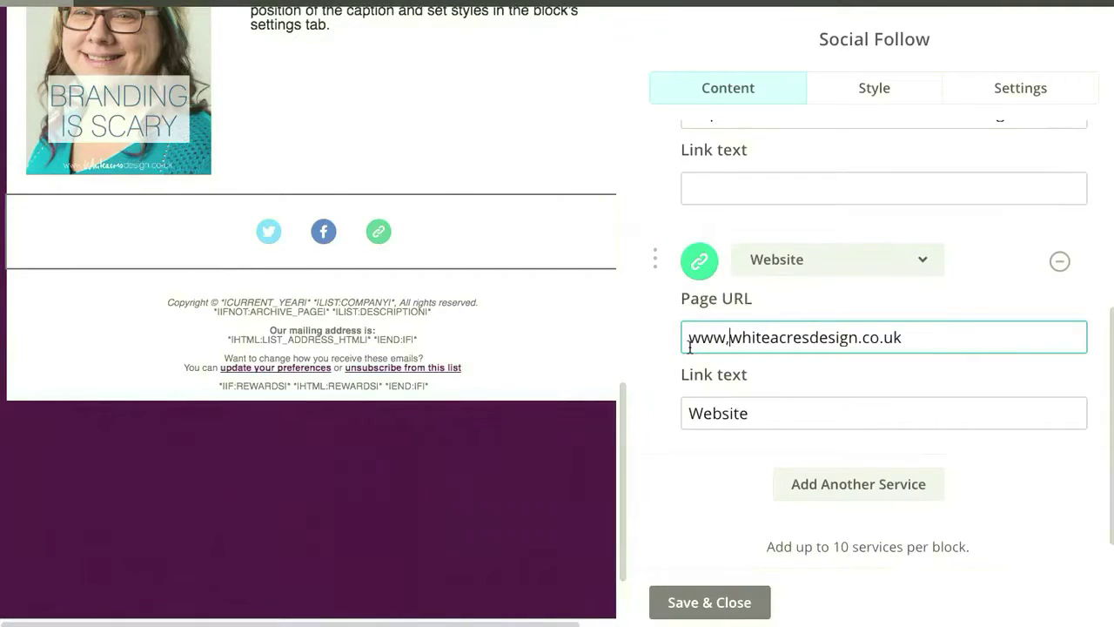
key(BackSpace)
text(.)
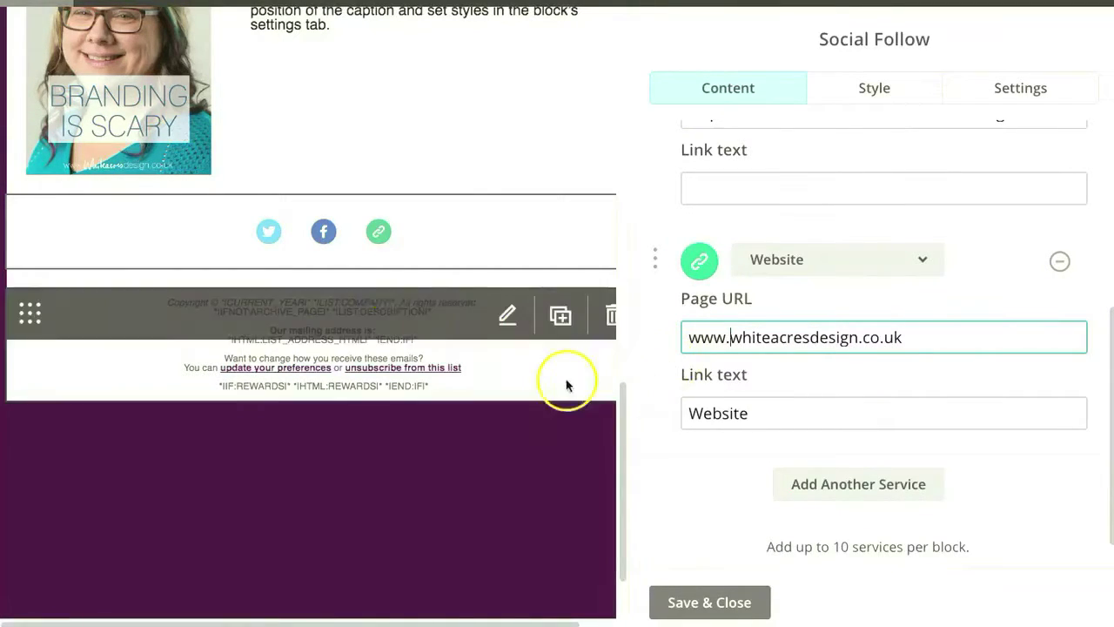
Step: Add Email and Instagram services to the Social Follow block and complete the Instagram profile URL with the account username
click(827, 484)
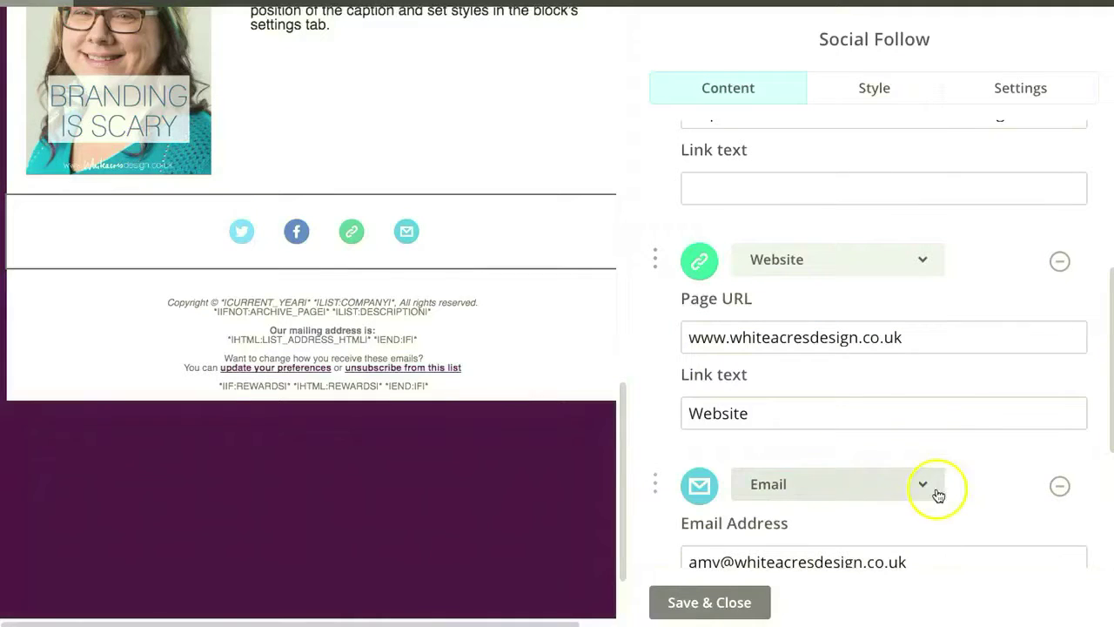
click(1109, 539)
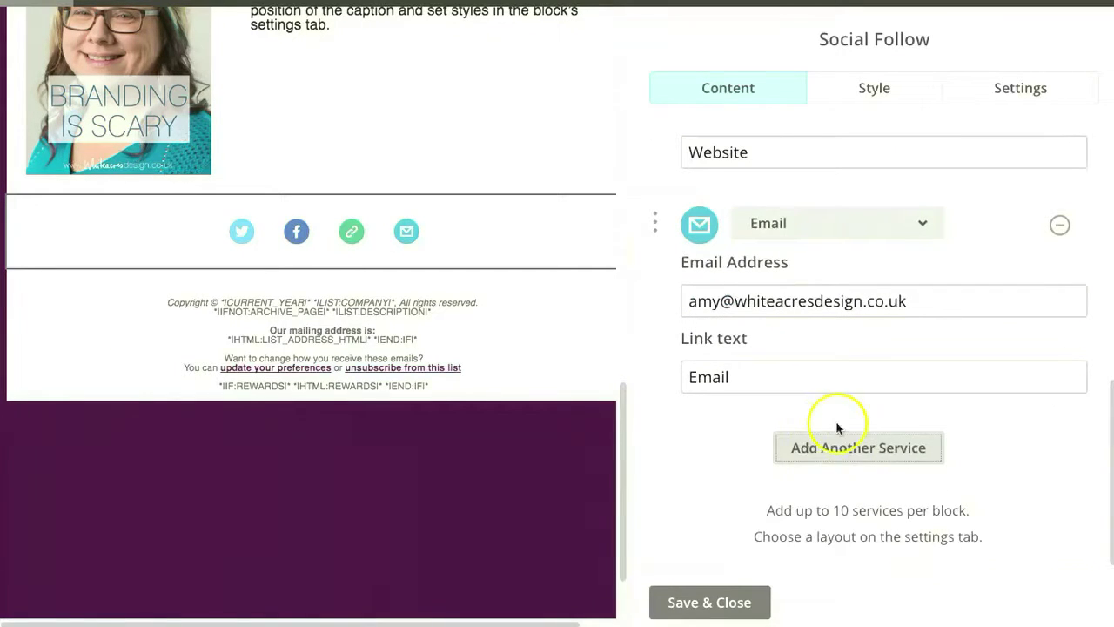
click(840, 447)
click(822, 457)
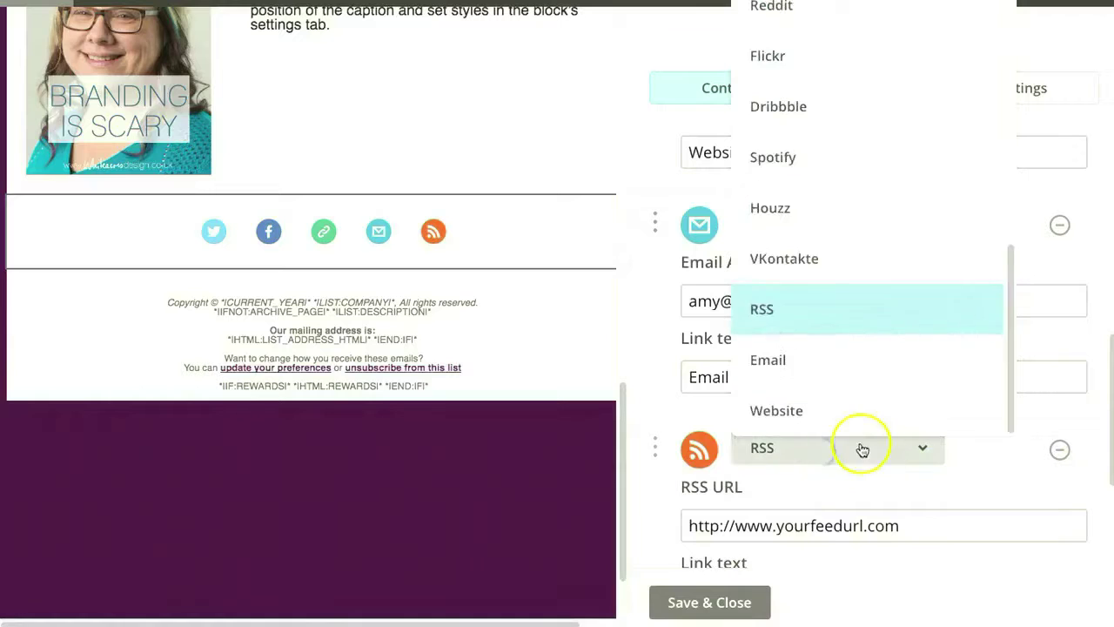
drag(1011, 258, 981, 0)
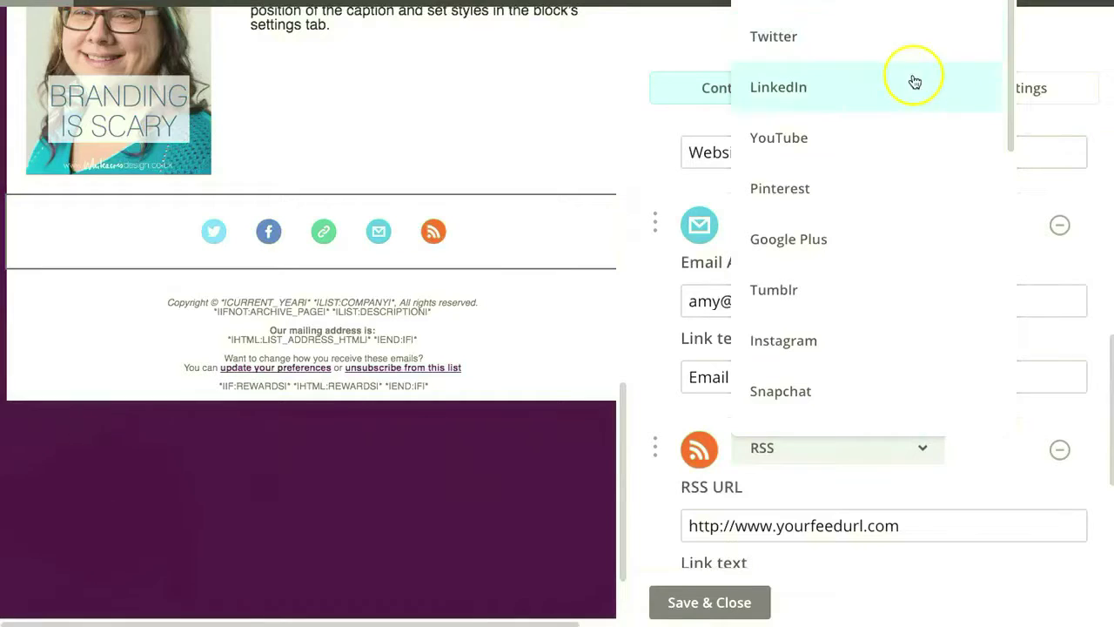
click(871, 340)
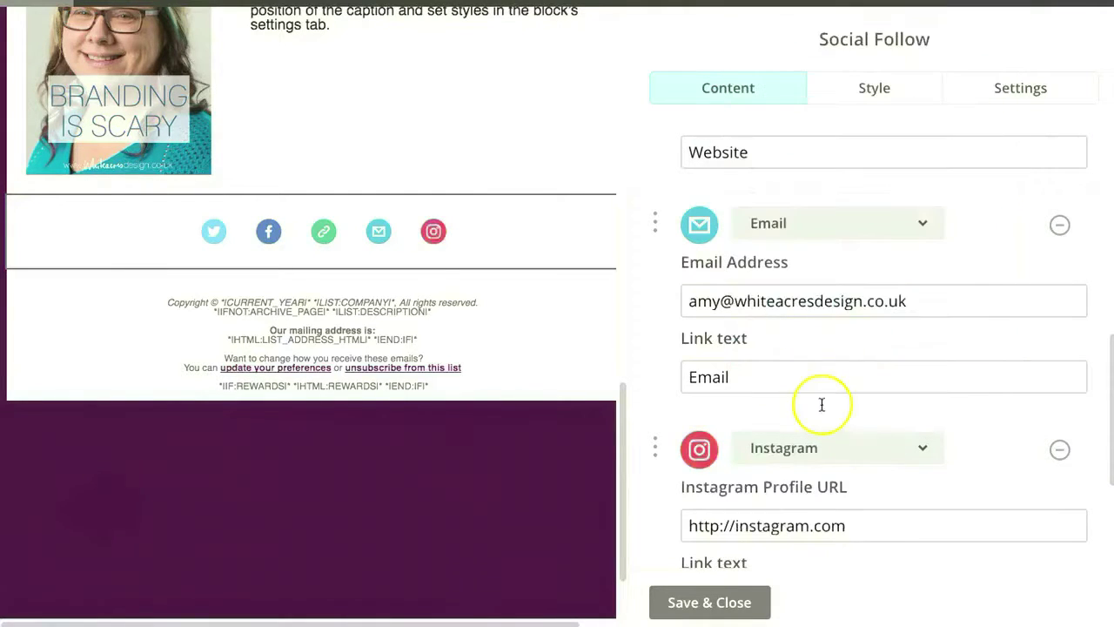
click(908, 523)
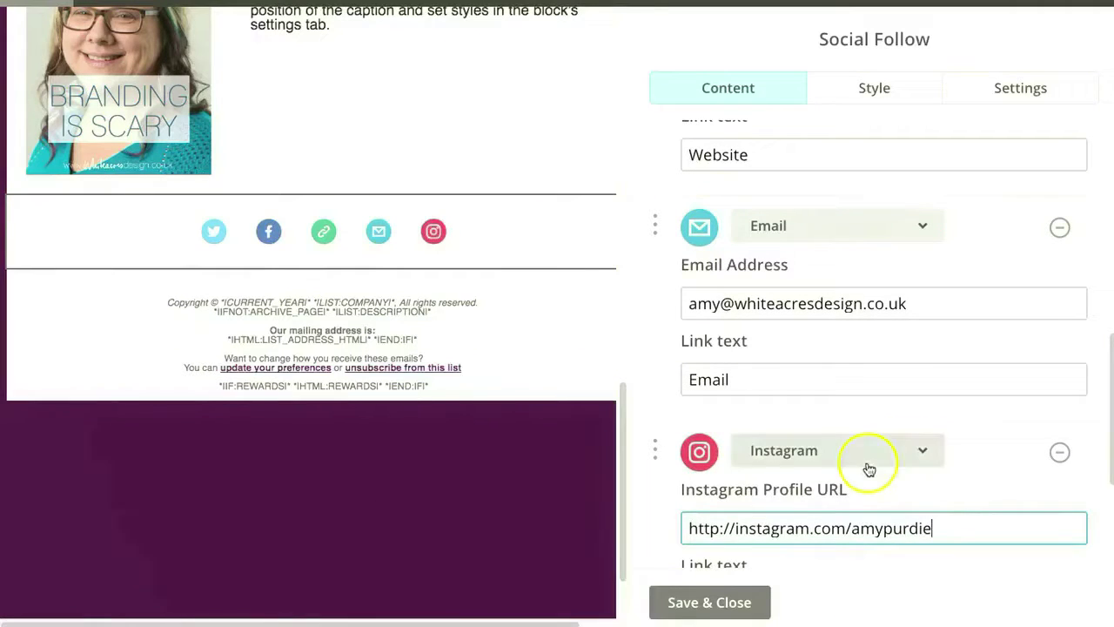
Step: Review the Social Follow block's style options and try the Text only and Both icon and text displays before restoring Icon only
click(888, 94)
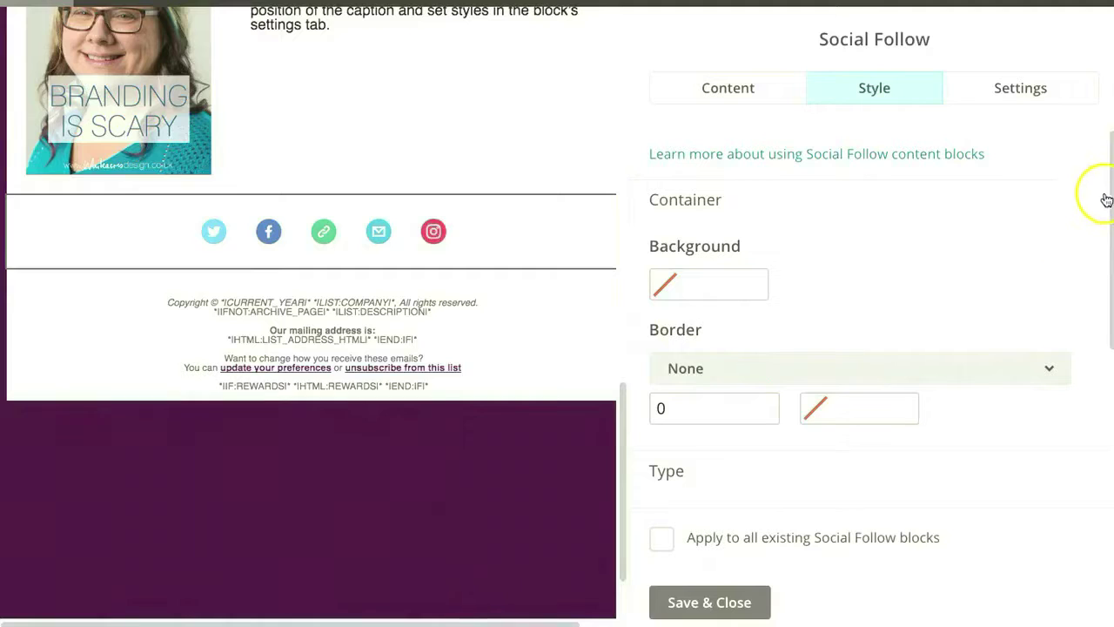
drag(1108, 192, 1097, 382)
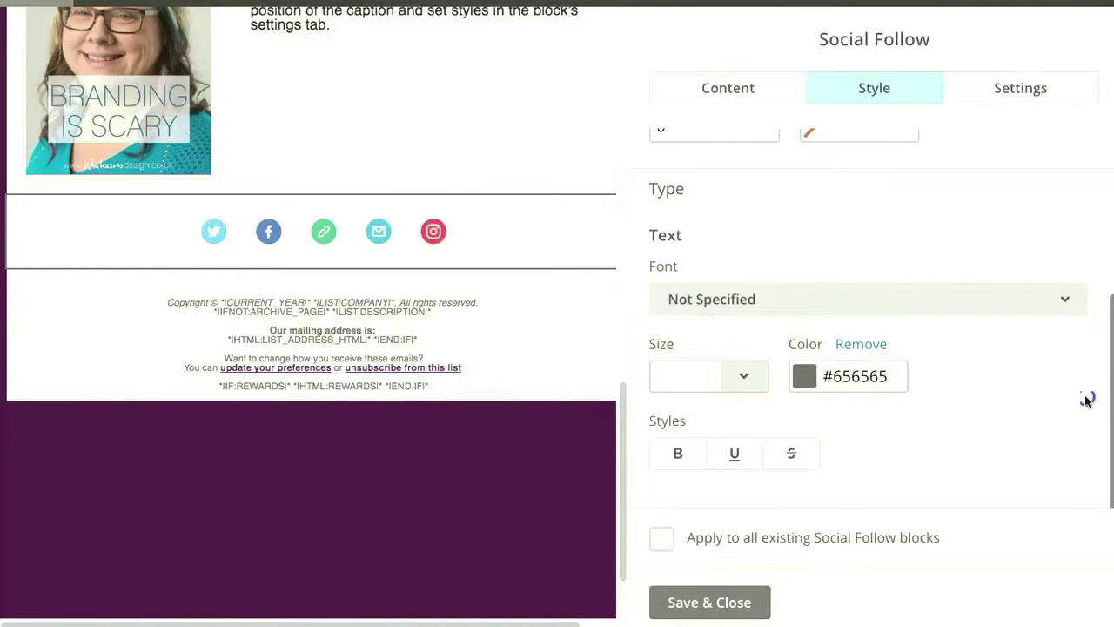
click(1019, 81)
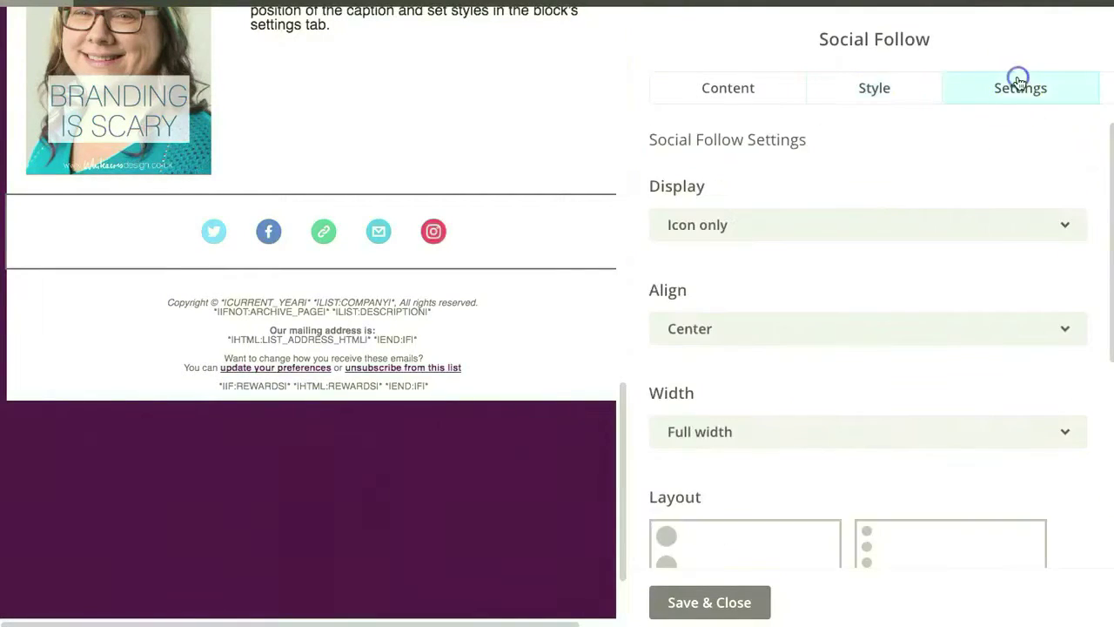
click(740, 227)
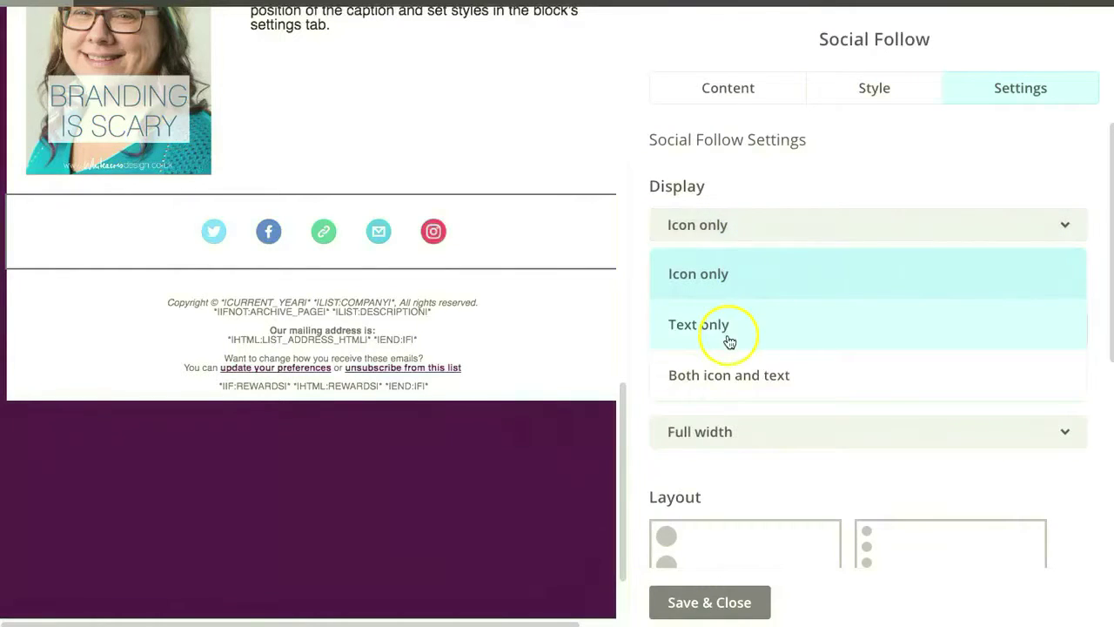
click(729, 342)
click(751, 218)
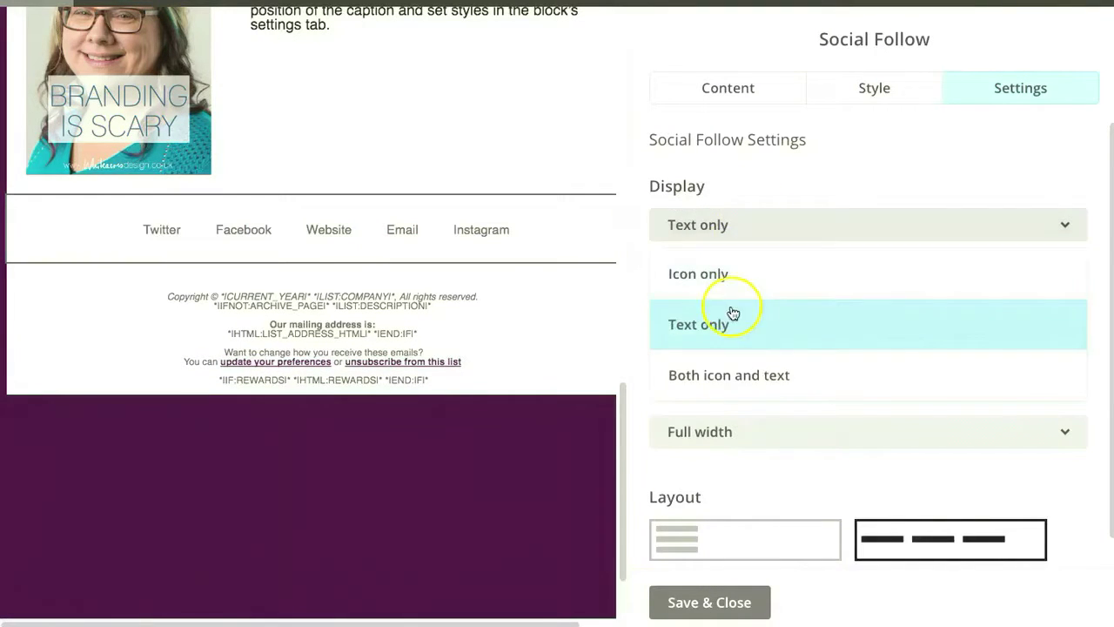
click(728, 380)
click(749, 220)
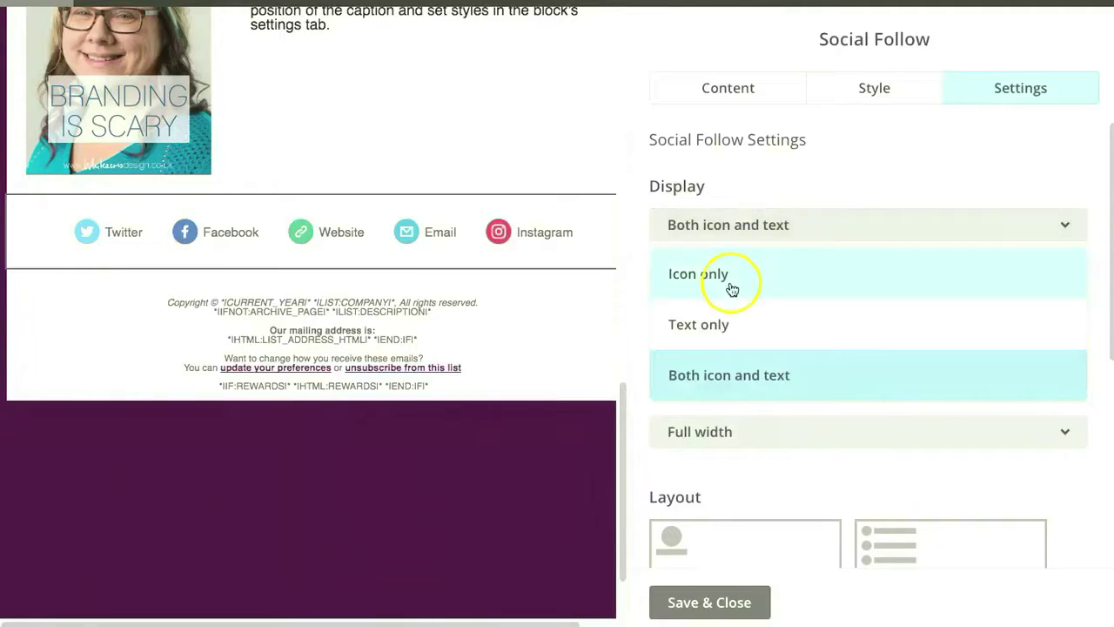
click(733, 287)
Step: Try left alignment for the social icons and set the alignment back to Center
drag(1107, 300, 1109, 331)
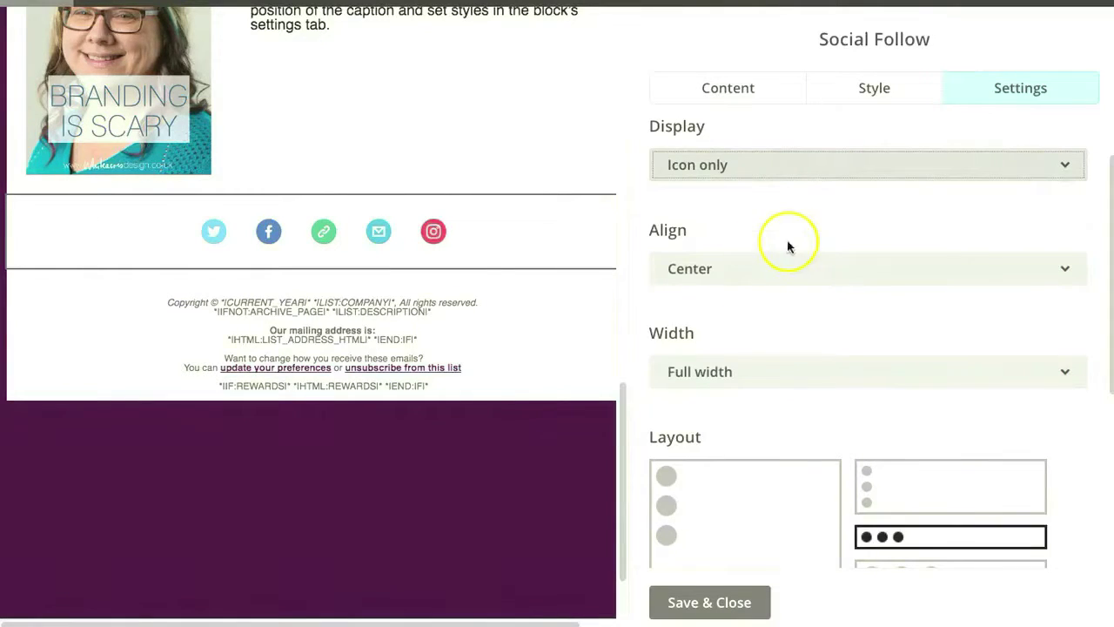
click(793, 269)
click(798, 321)
click(801, 279)
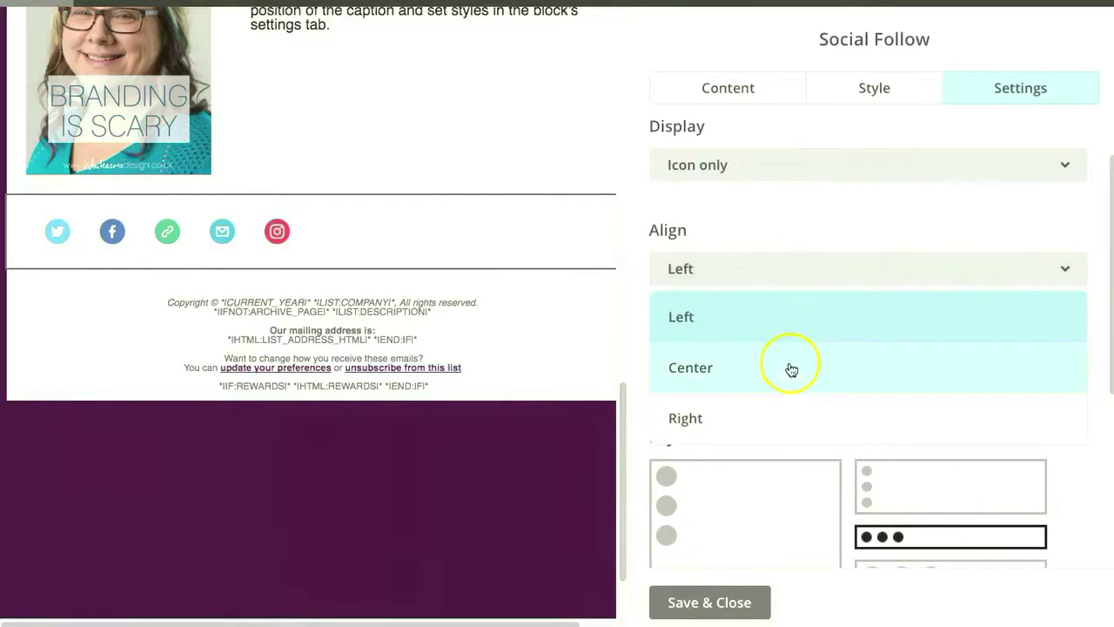
click(788, 368)
Step: Try the Fit to size width for the Social Follow block and return it to Full width
drag(1107, 294, 1106, 366)
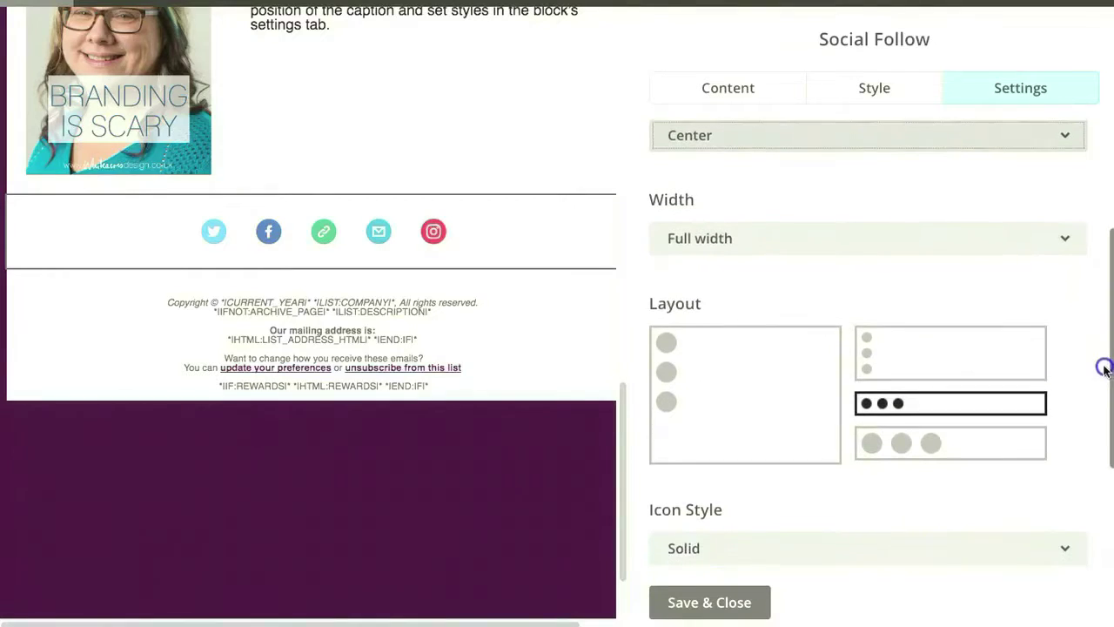
click(813, 230)
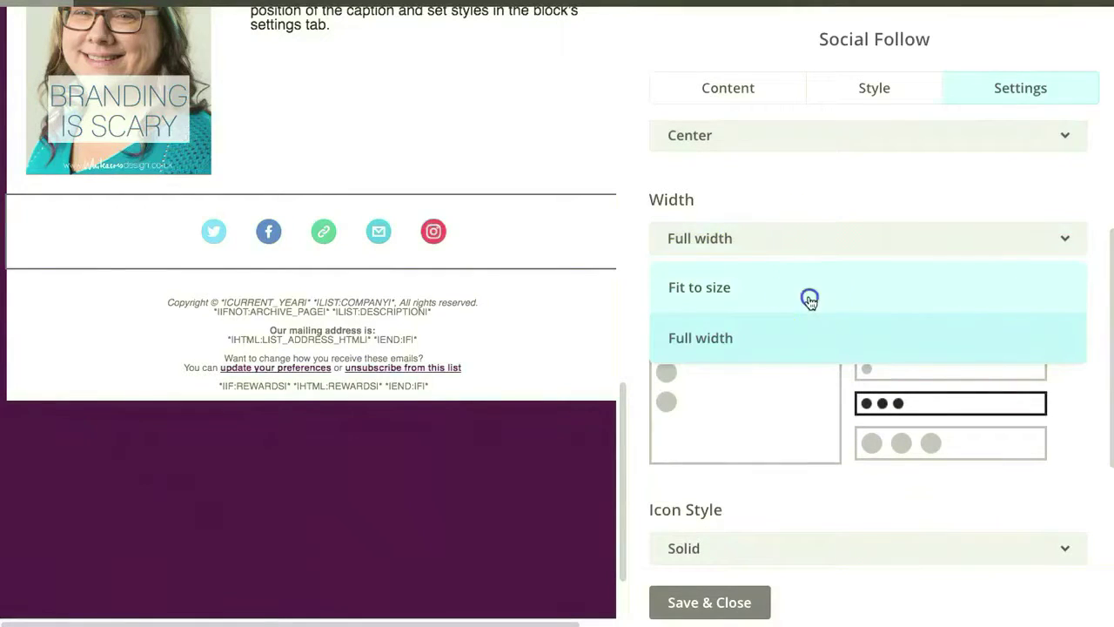
click(811, 300)
click(764, 235)
click(762, 333)
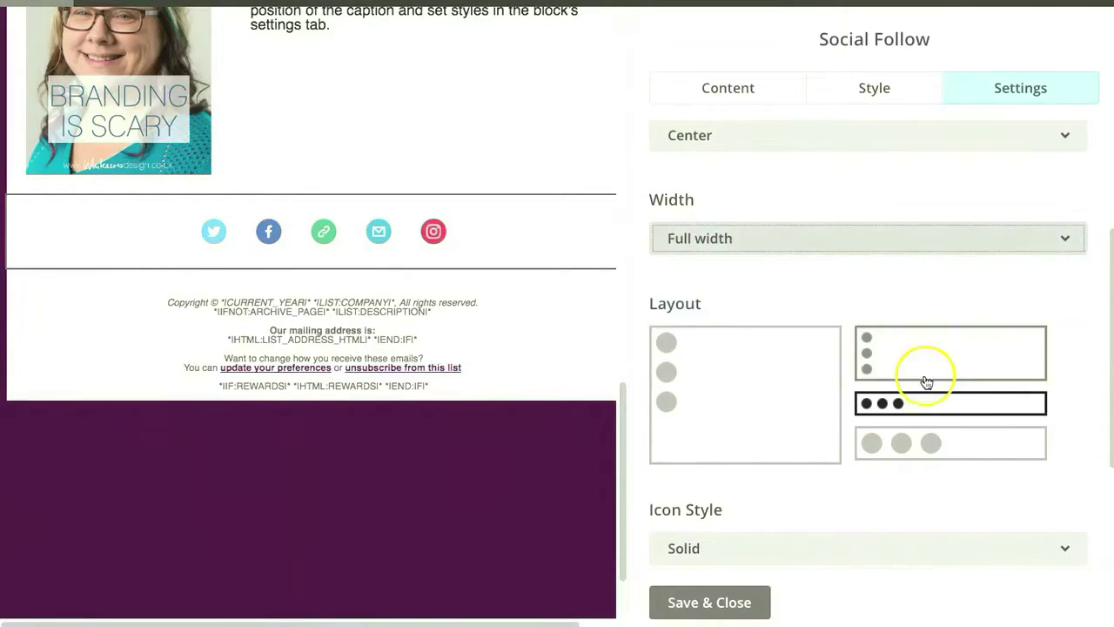
Step: Try the alternative layouts for the social icons, including the vertical stack of small icons, and return to the small-icon horizontal row
click(795, 398)
click(932, 363)
click(928, 443)
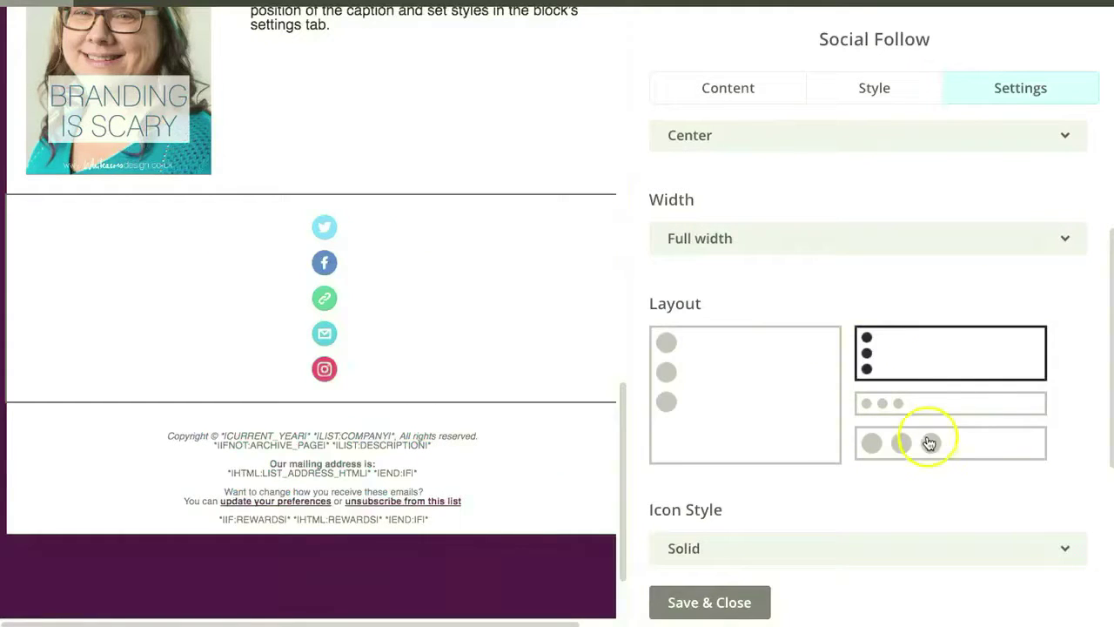
click(940, 406)
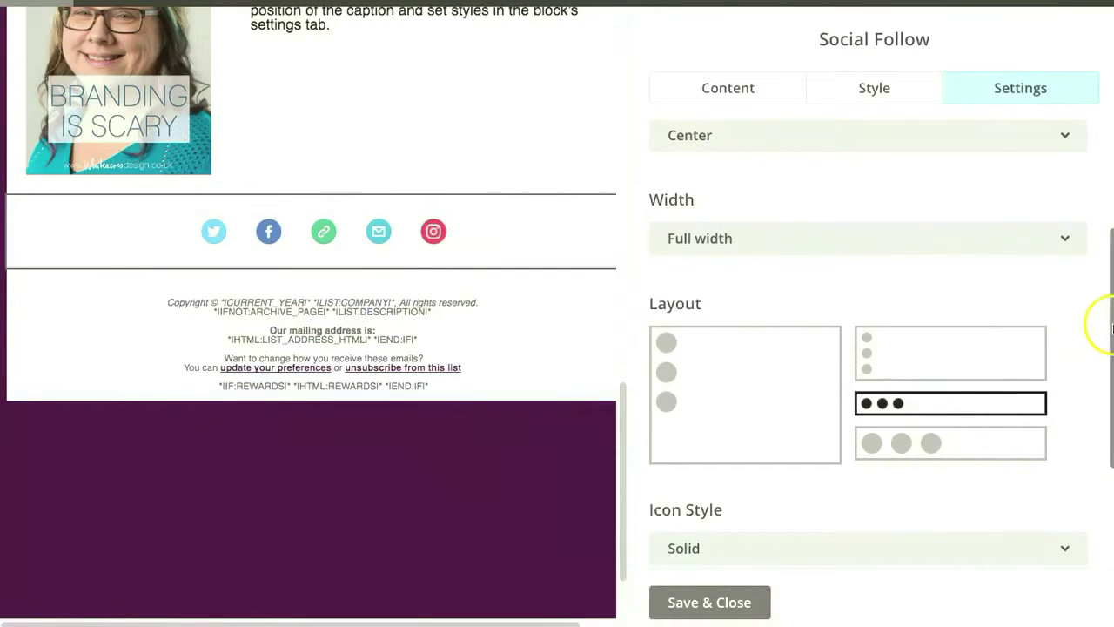
Step: Set the social icon style to Outlined, compare the light gray and black variants, and save the block with the multicoloured set
drag(1106, 355, 1103, 472)
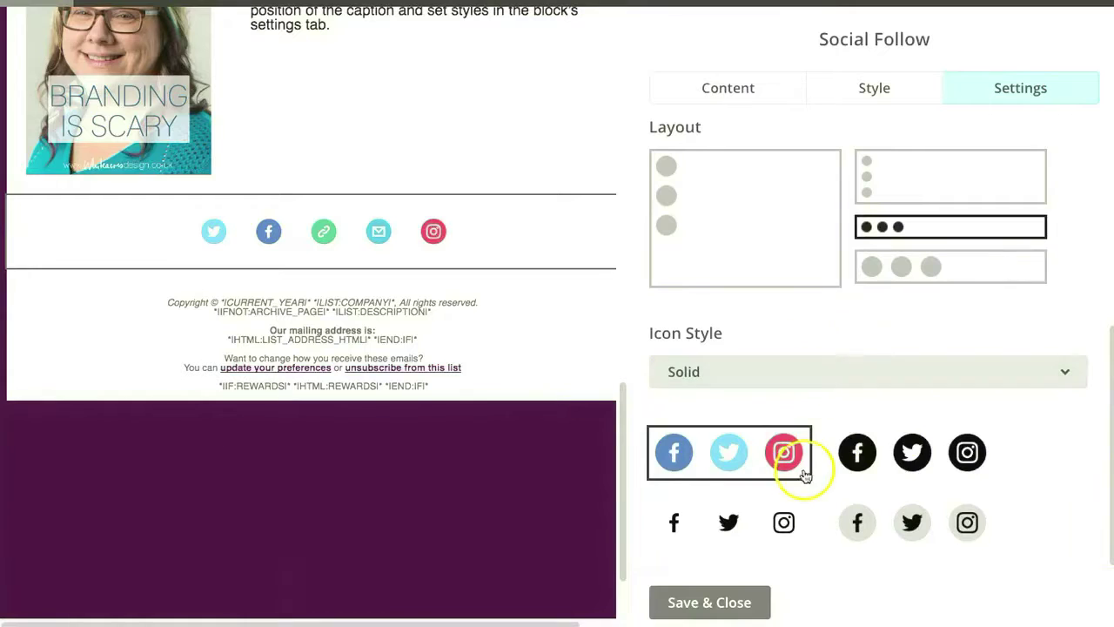
click(844, 369)
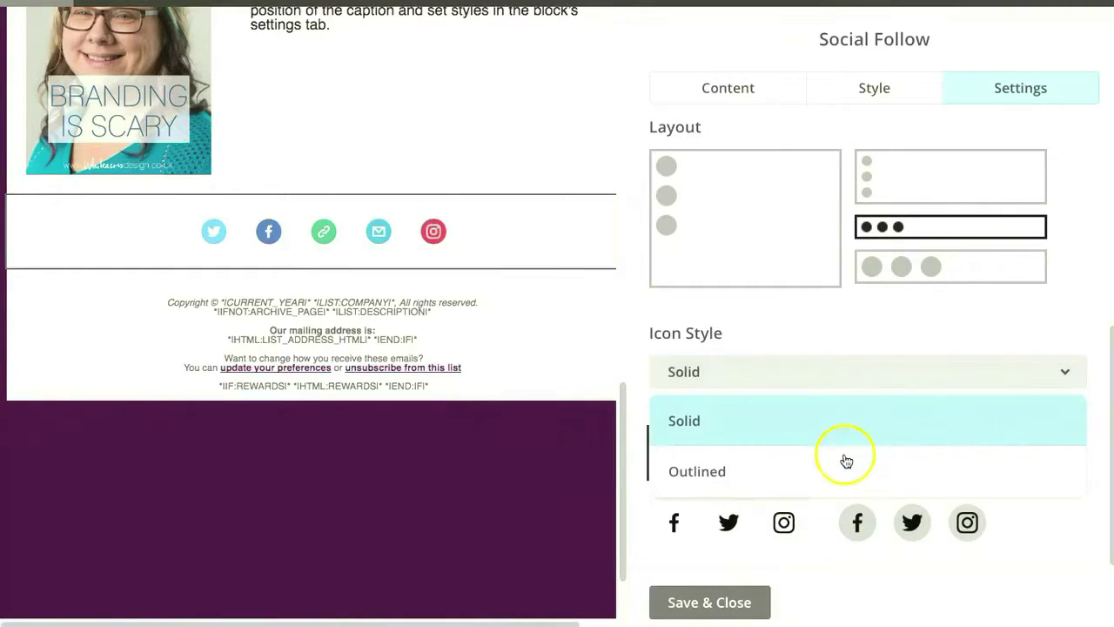
click(843, 463)
click(952, 525)
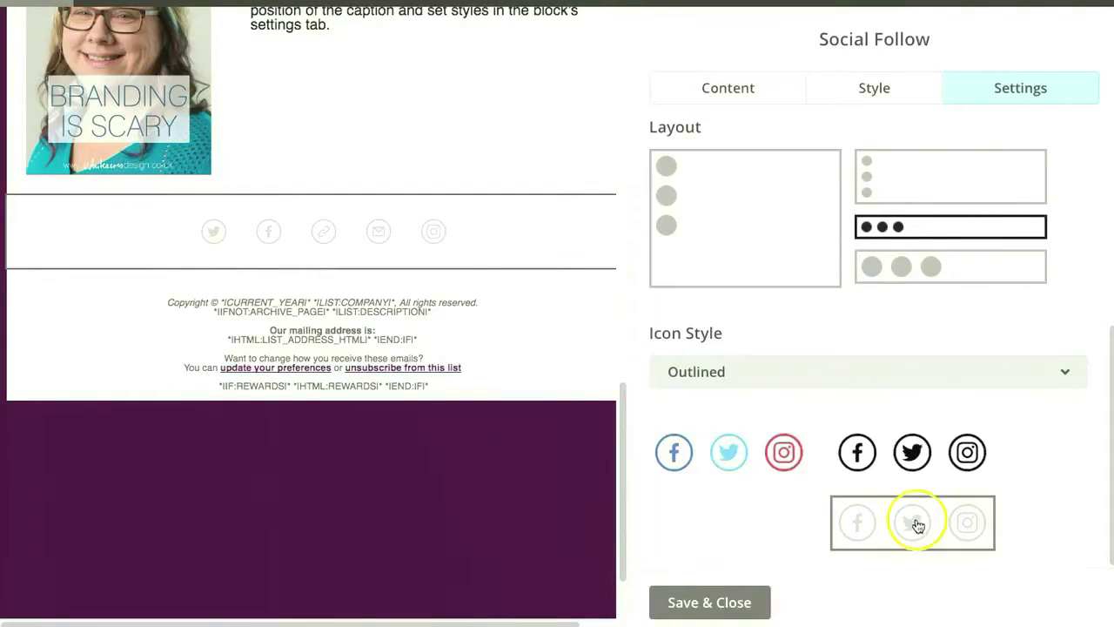
click(949, 465)
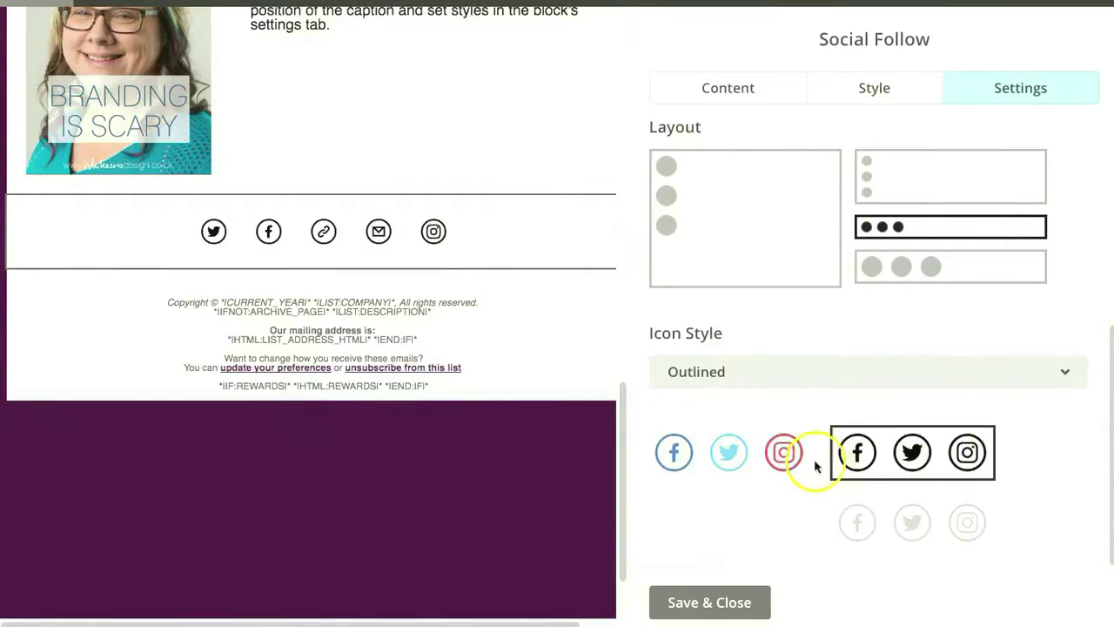
click(789, 463)
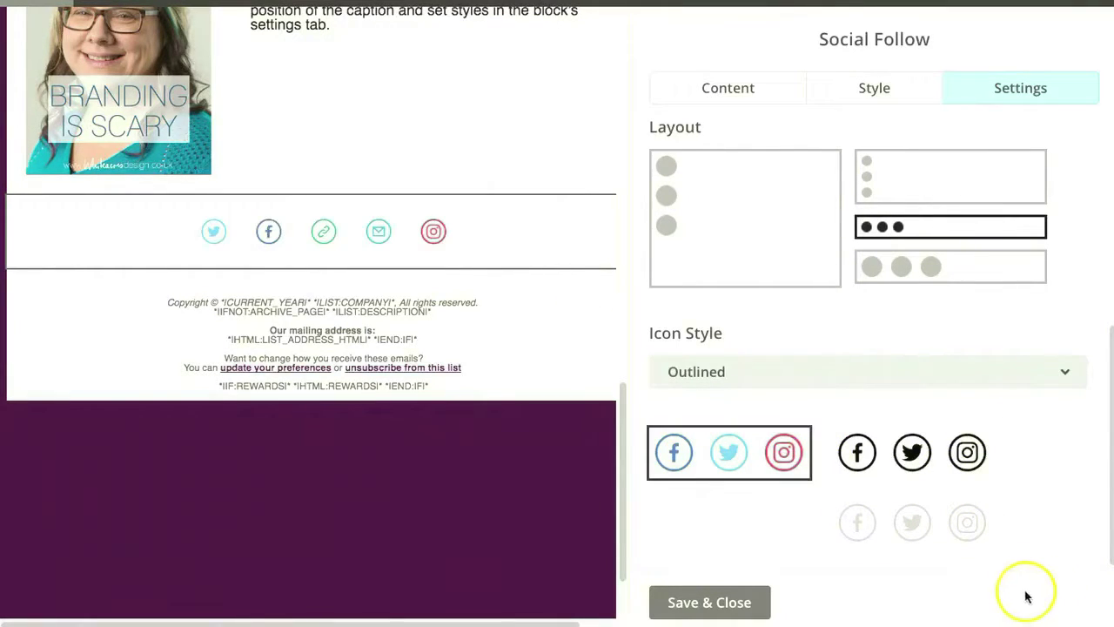
click(744, 604)
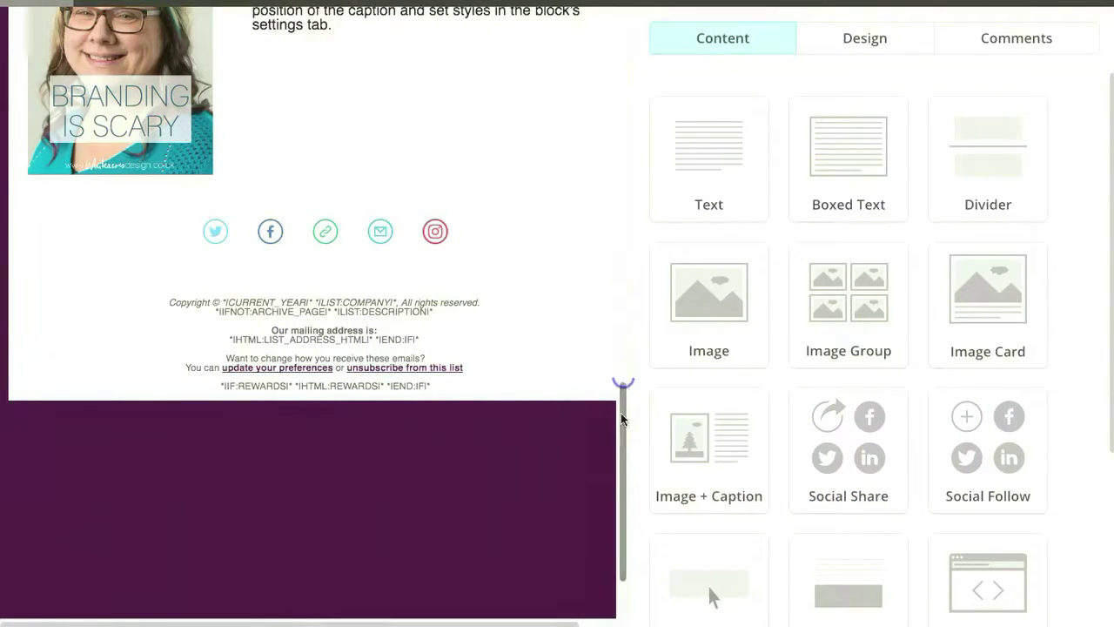
Step: Reopen the Social Follow block, switch its outlined icons to the black variant and save the block
drag(620, 406, 619, 364)
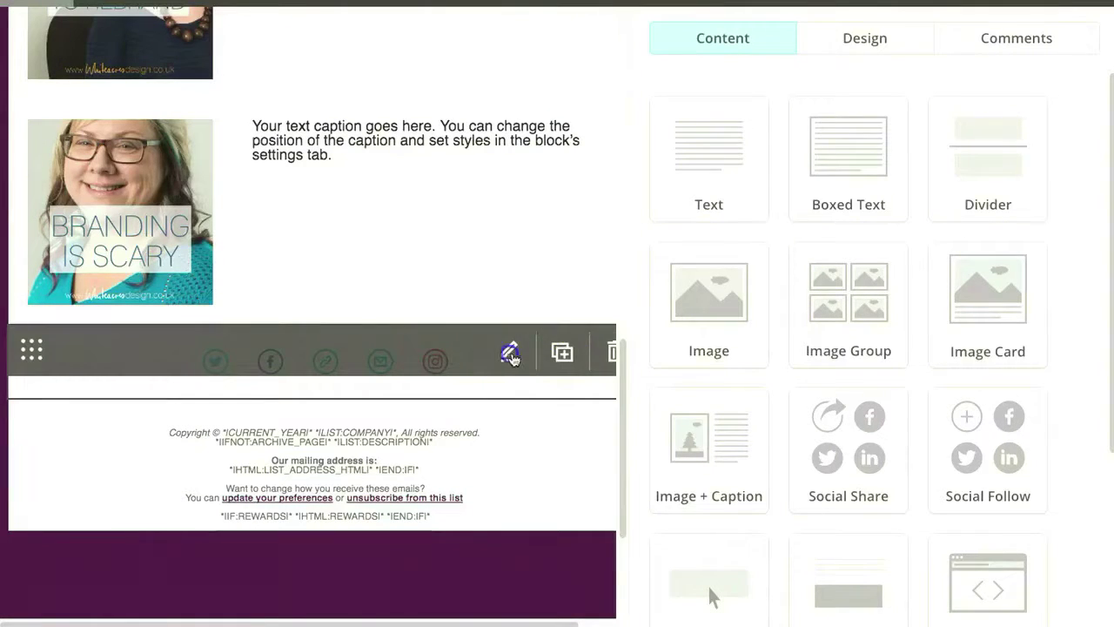
click(508, 351)
click(1020, 88)
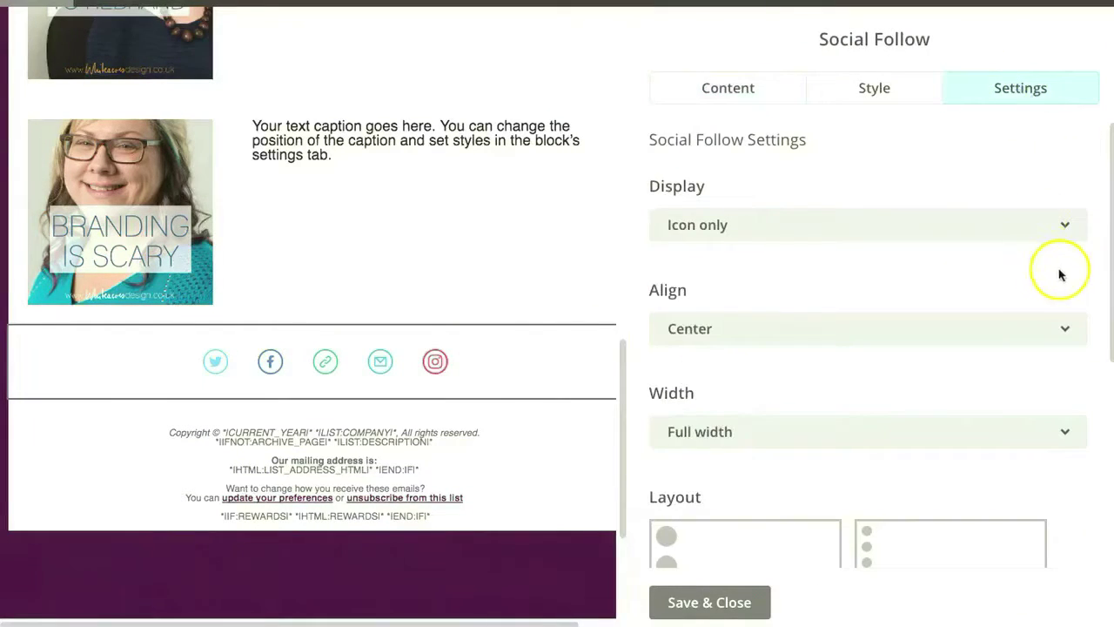
drag(1094, 226, 1081, 543)
click(906, 453)
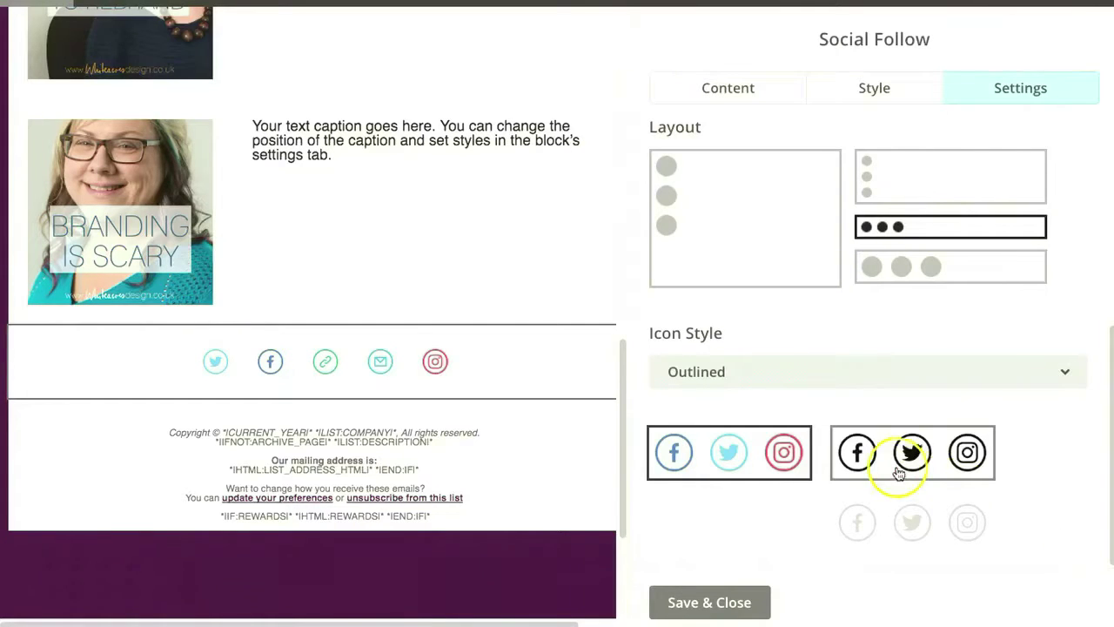
click(707, 602)
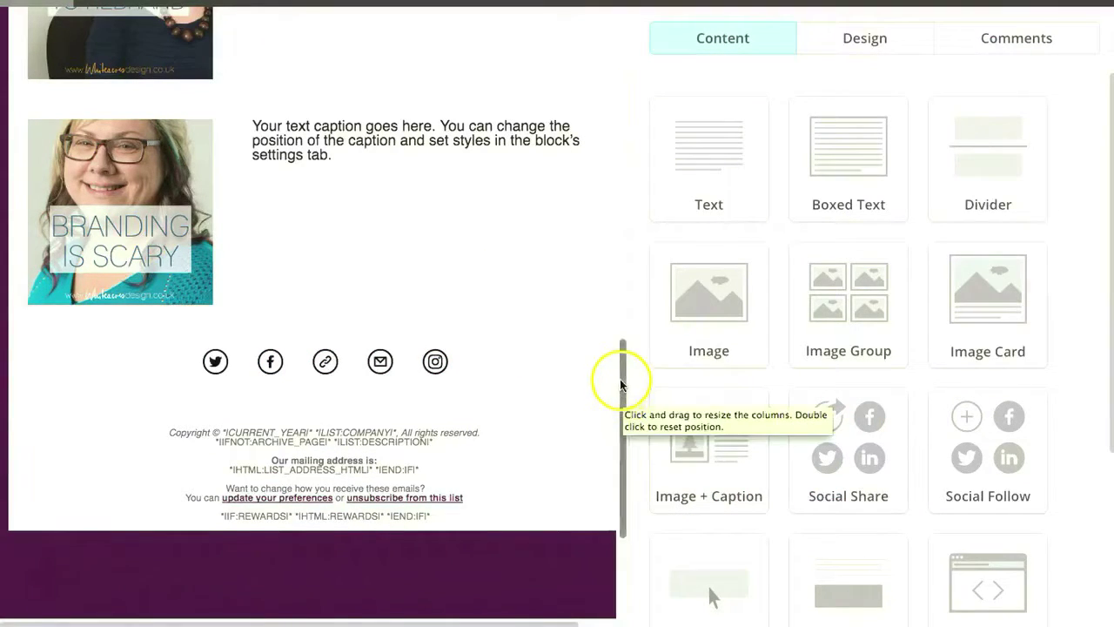
Step: Add a Button block between the intro text and the first image caption, with the text CLICK HERE TO READ THE BLOG
drag(619, 379, 631, 159)
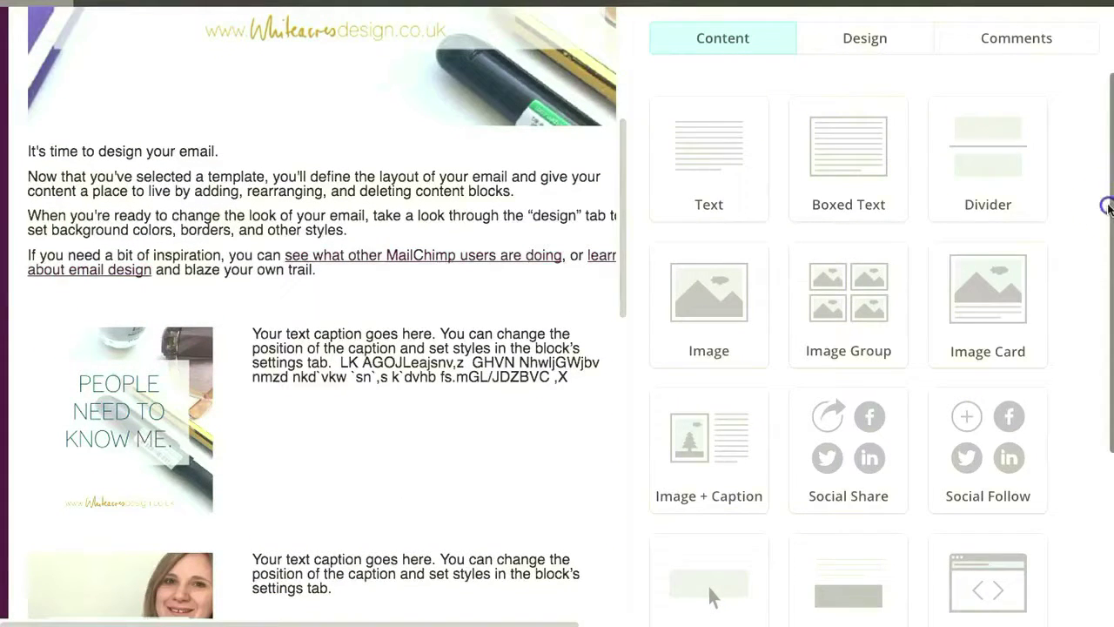
drag(1107, 204, 1107, 352)
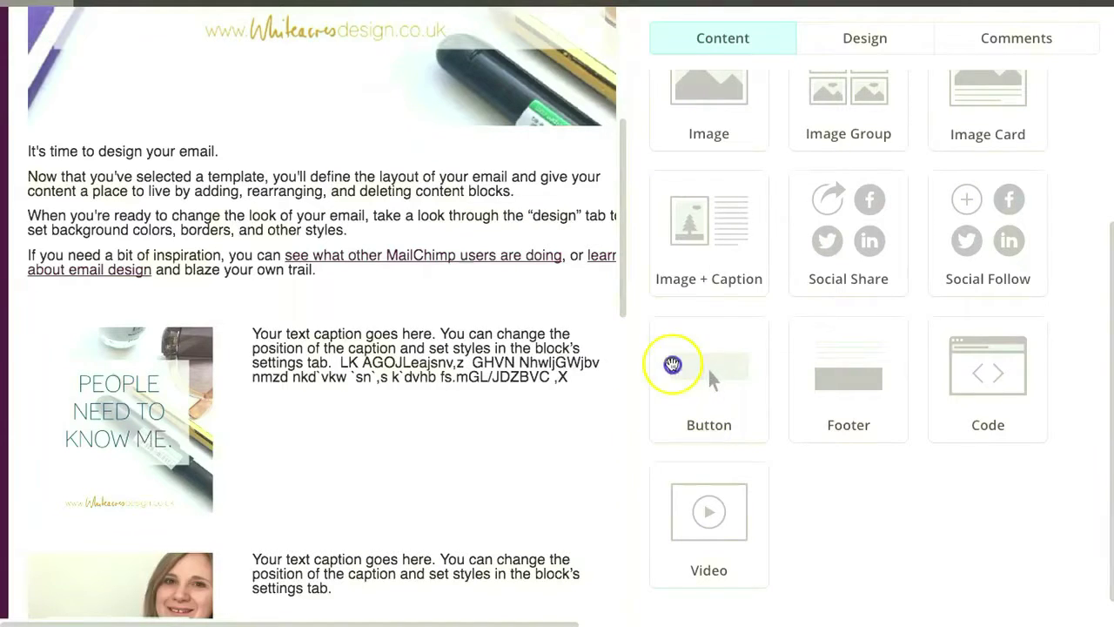
drag(672, 364, 401, 291)
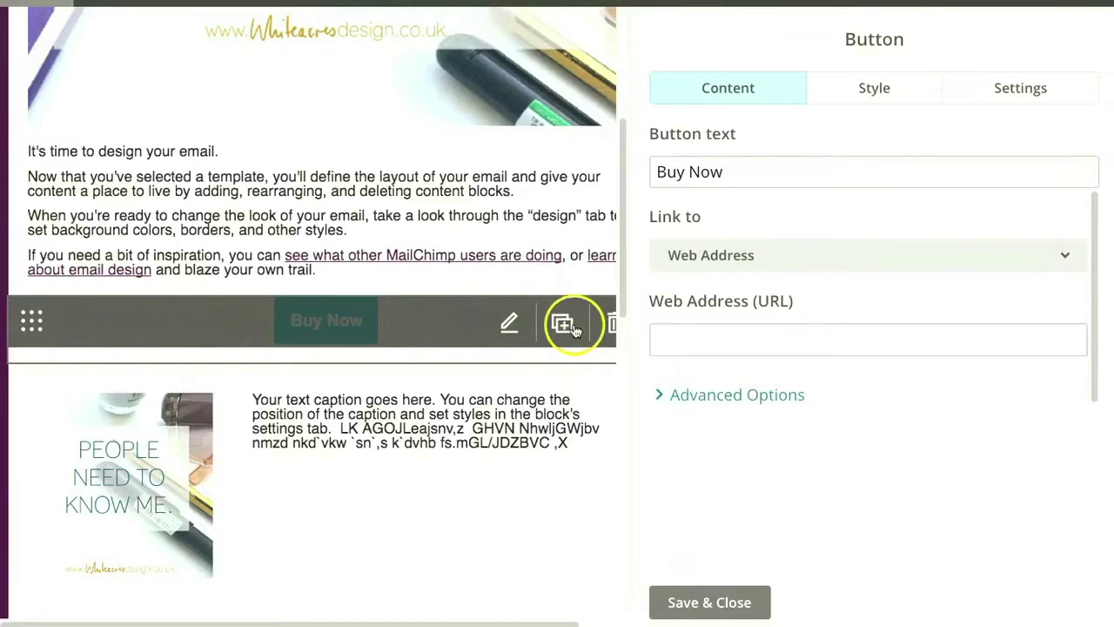
drag(858, 170, 616, 159)
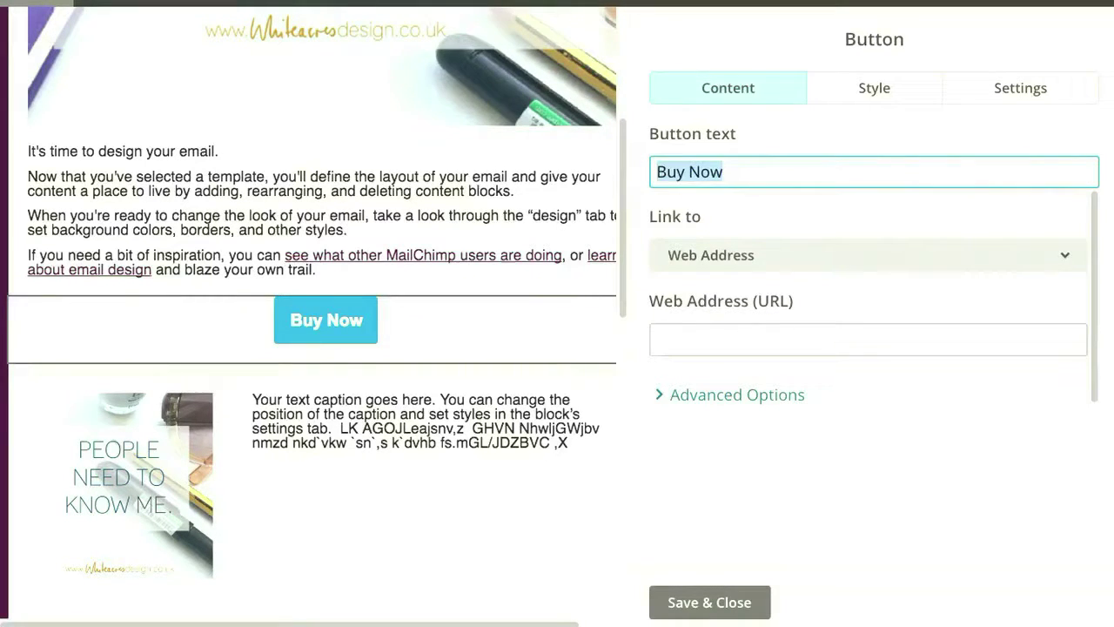
text(CLICK HERE TO)
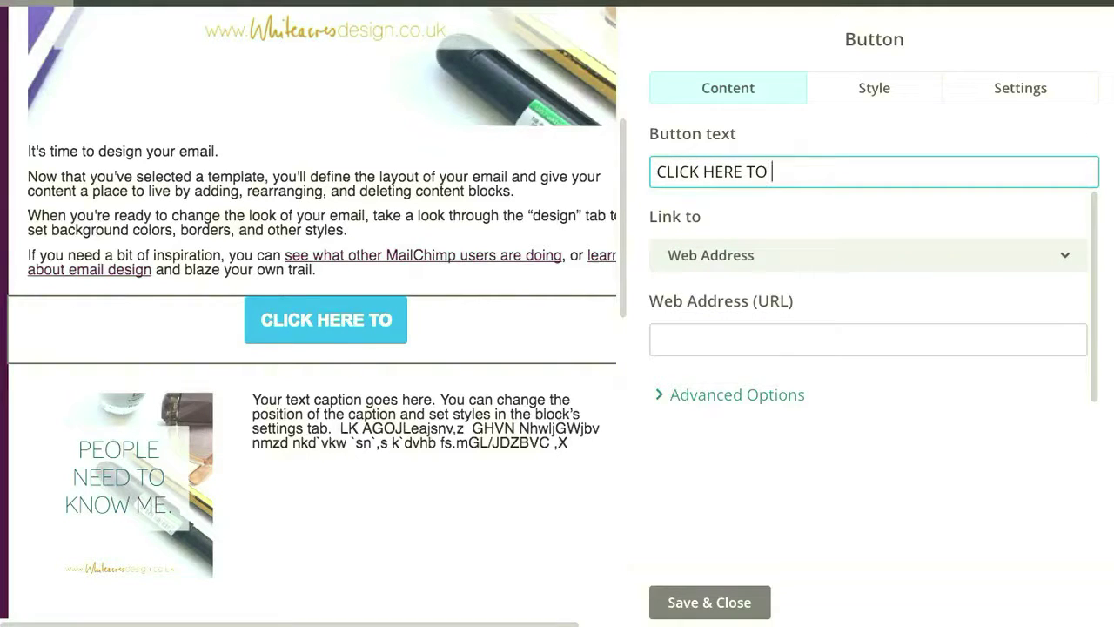
text( READ THE BLOG)
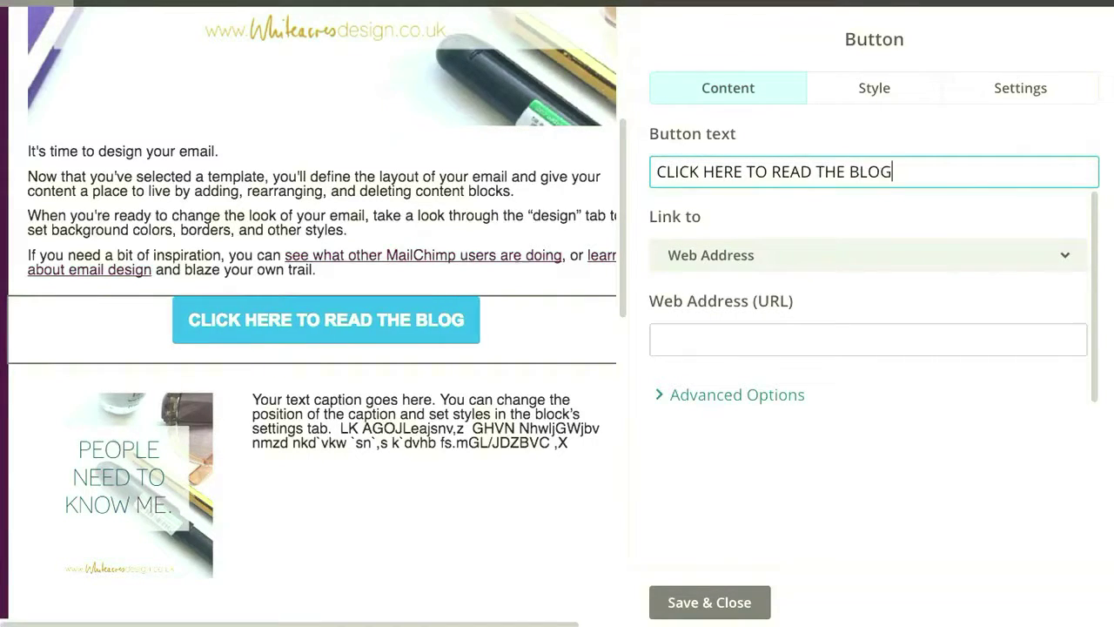
click(859, 335)
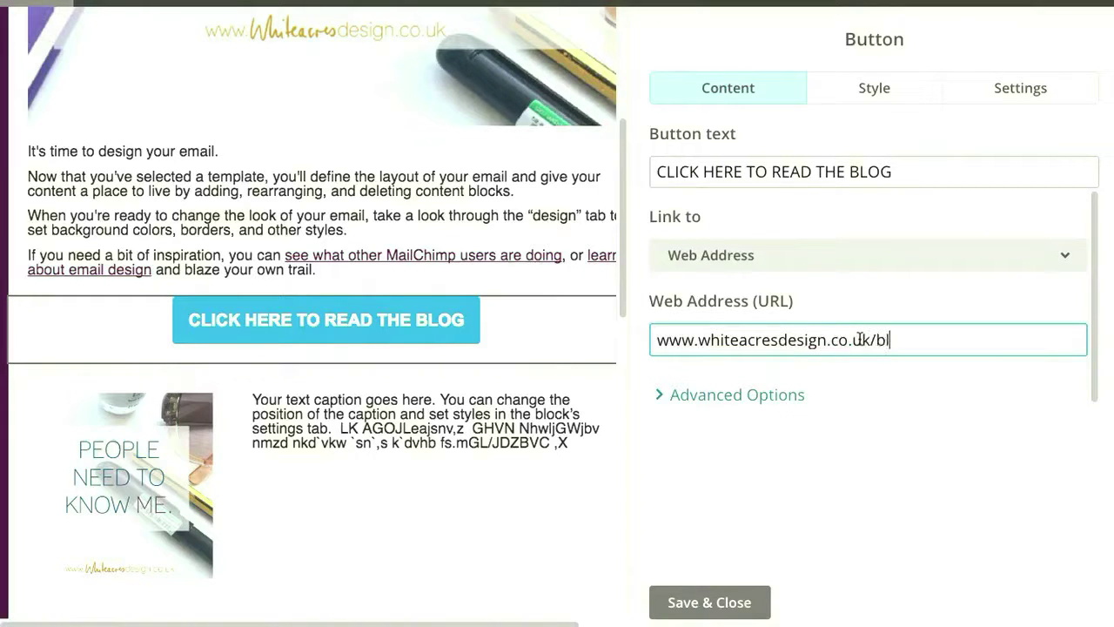
click(747, 396)
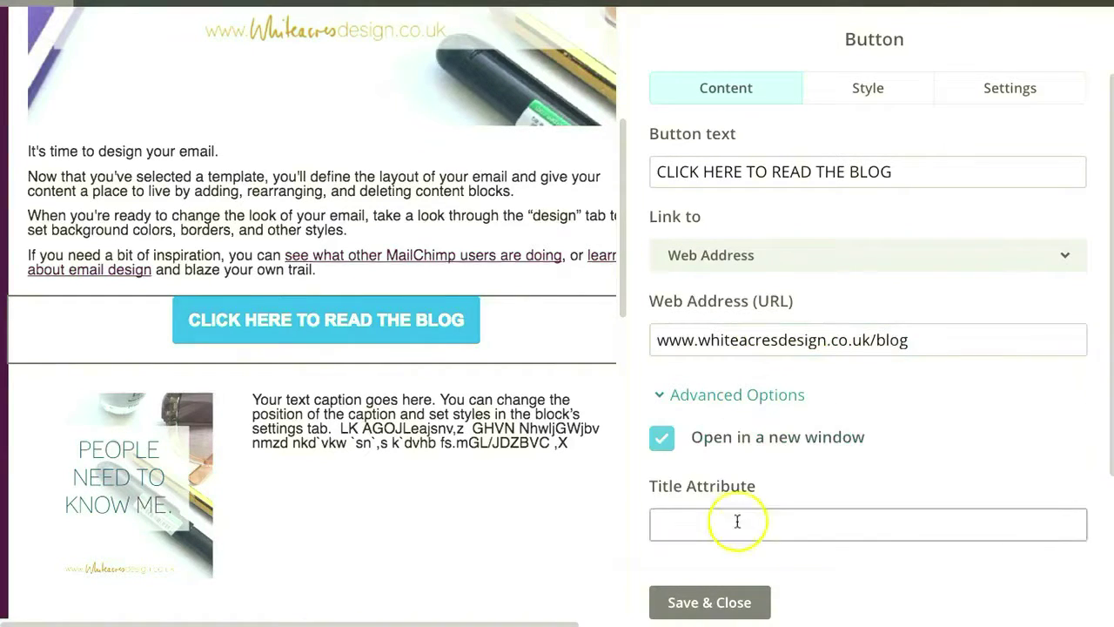
drag(1109, 360, 1107, 452)
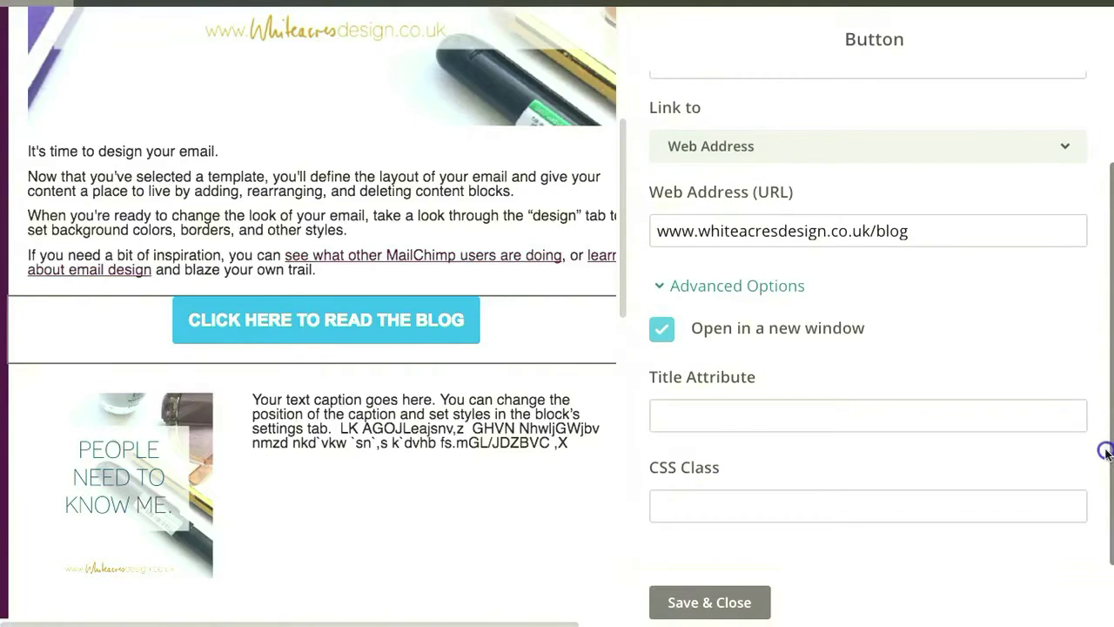
scroll(1104, 490, up, 3)
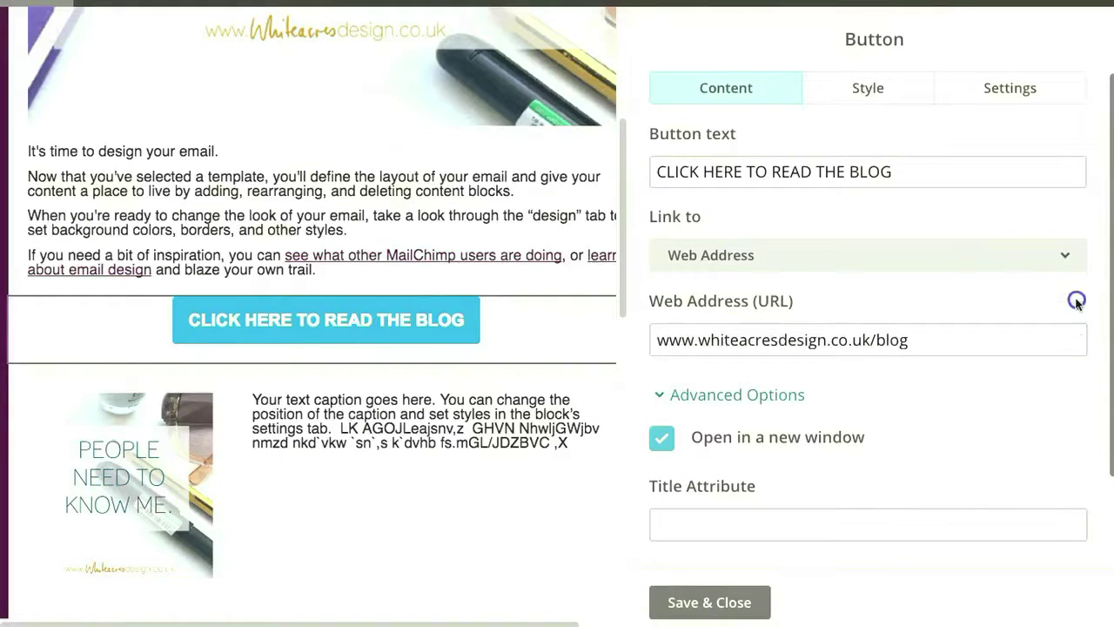
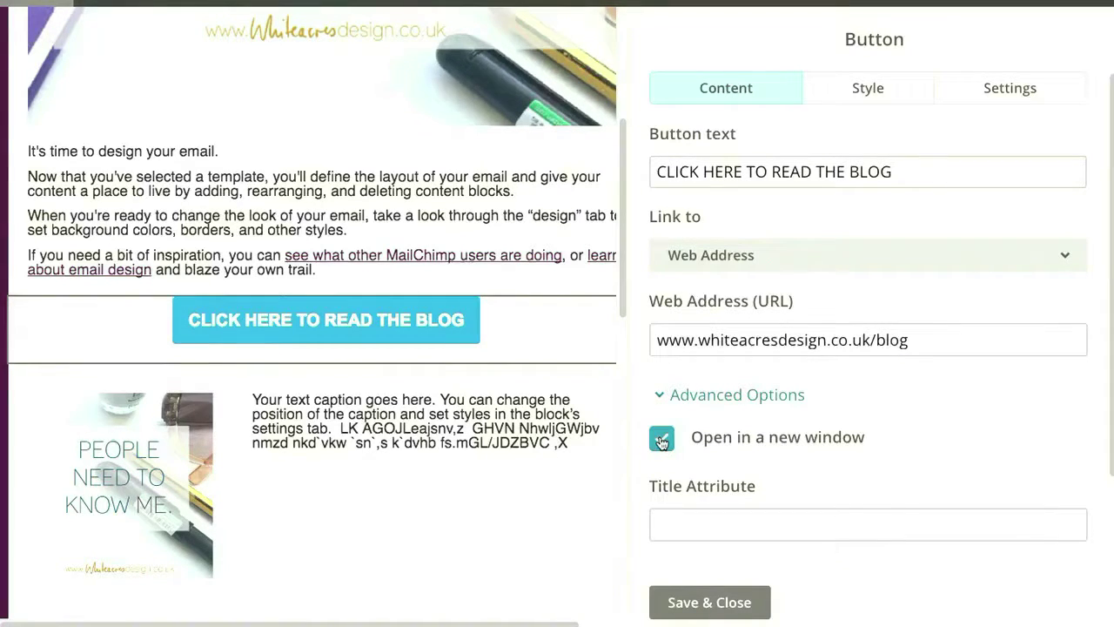
click(661, 439)
click(718, 601)
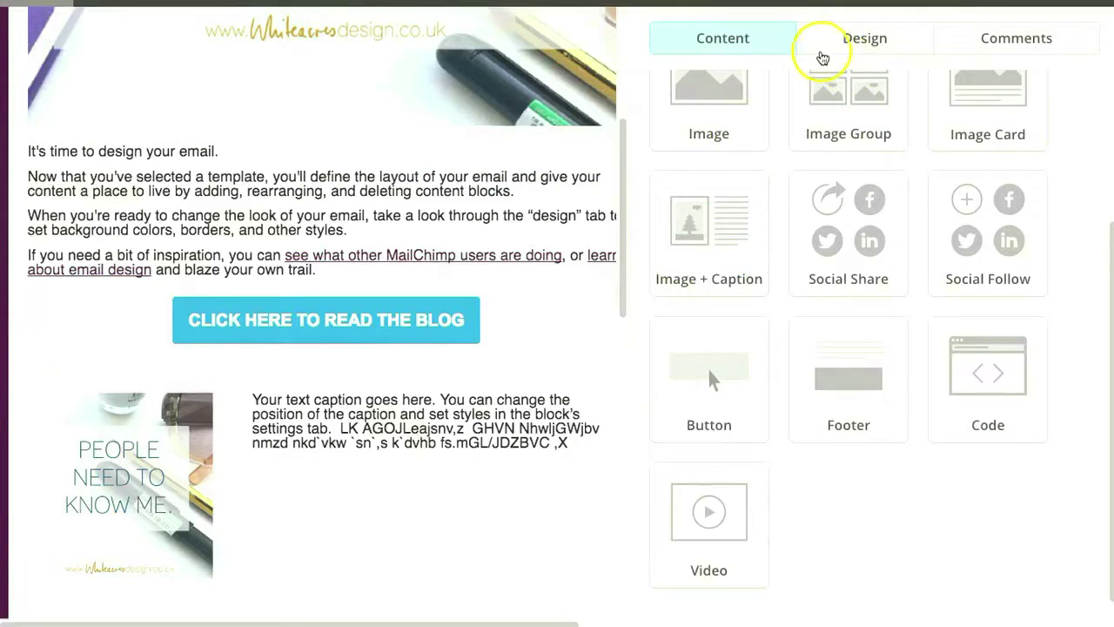
Step: Open the blog button's style options and examine the available border styles and the border radius setting
click(435, 333)
click(874, 88)
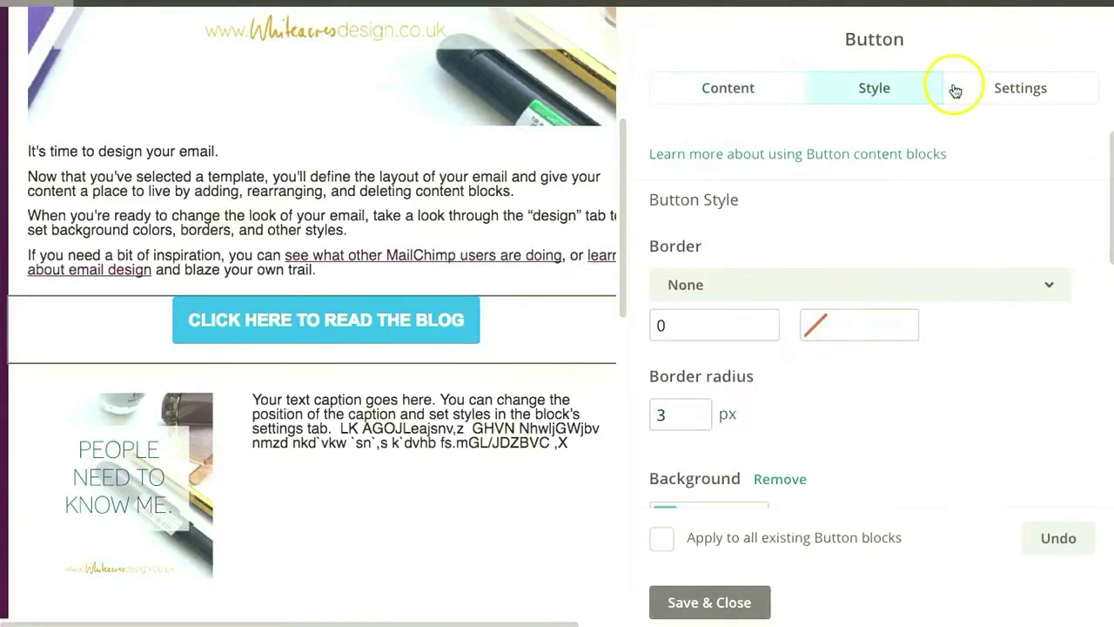
click(958, 282)
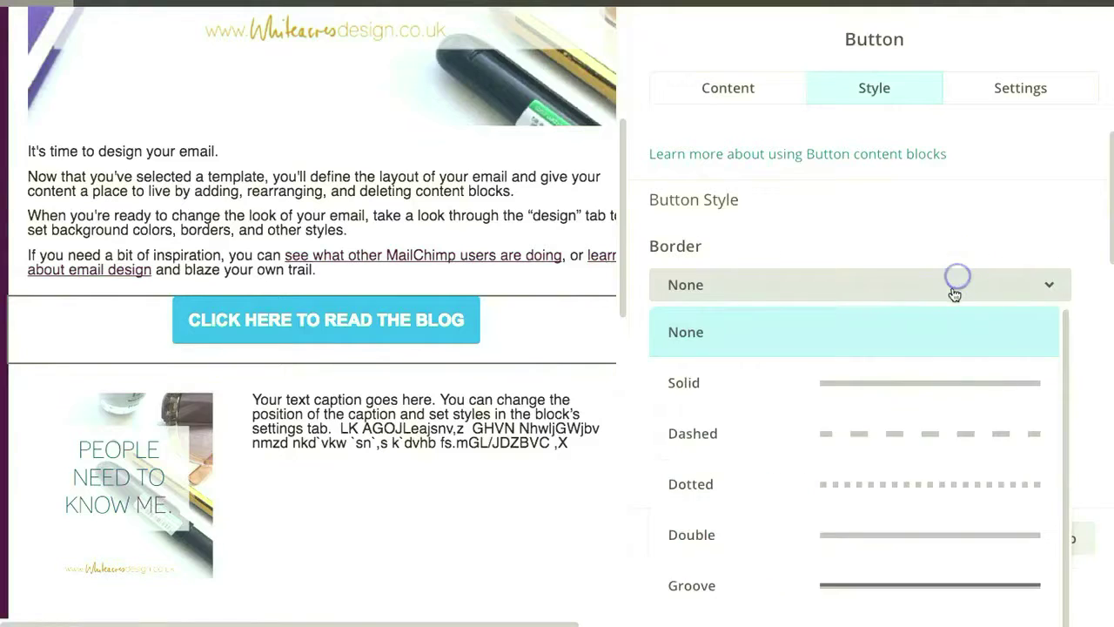
click(958, 282)
drag(1111, 213, 1112, 293)
drag(703, 228, 635, 226)
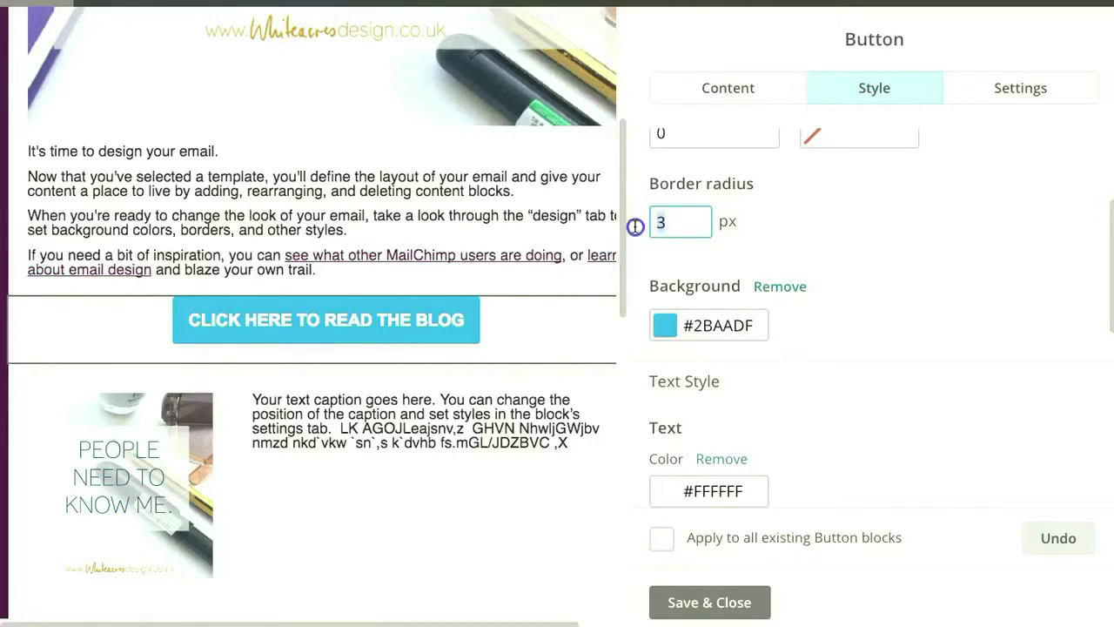
Step: Try a red border colour for the button and give it a 4px Solid border
click(845, 132)
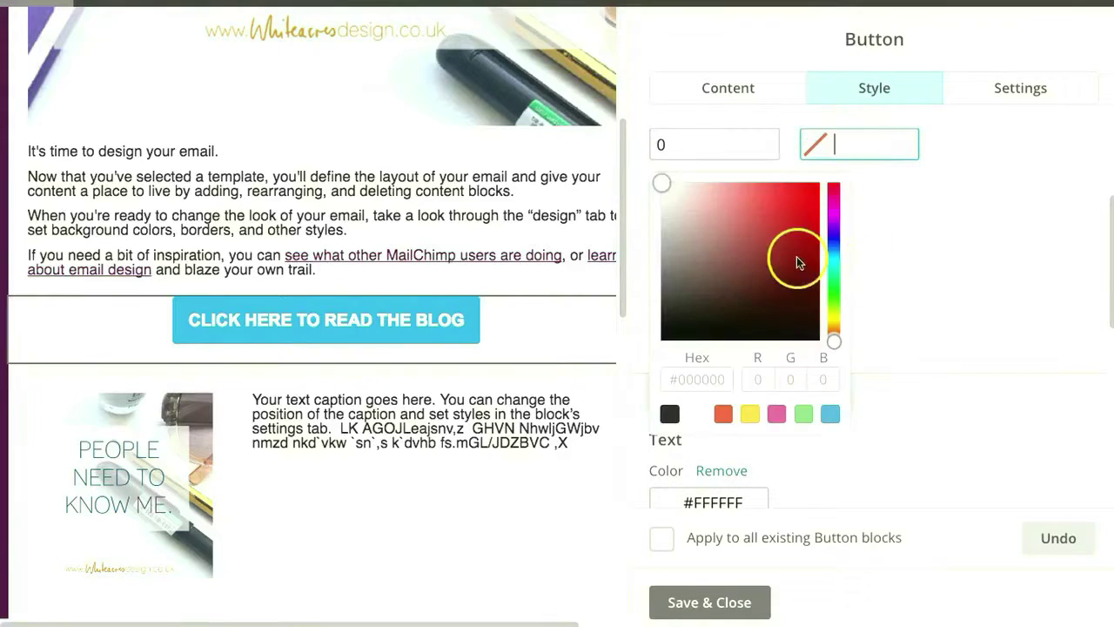
click(802, 197)
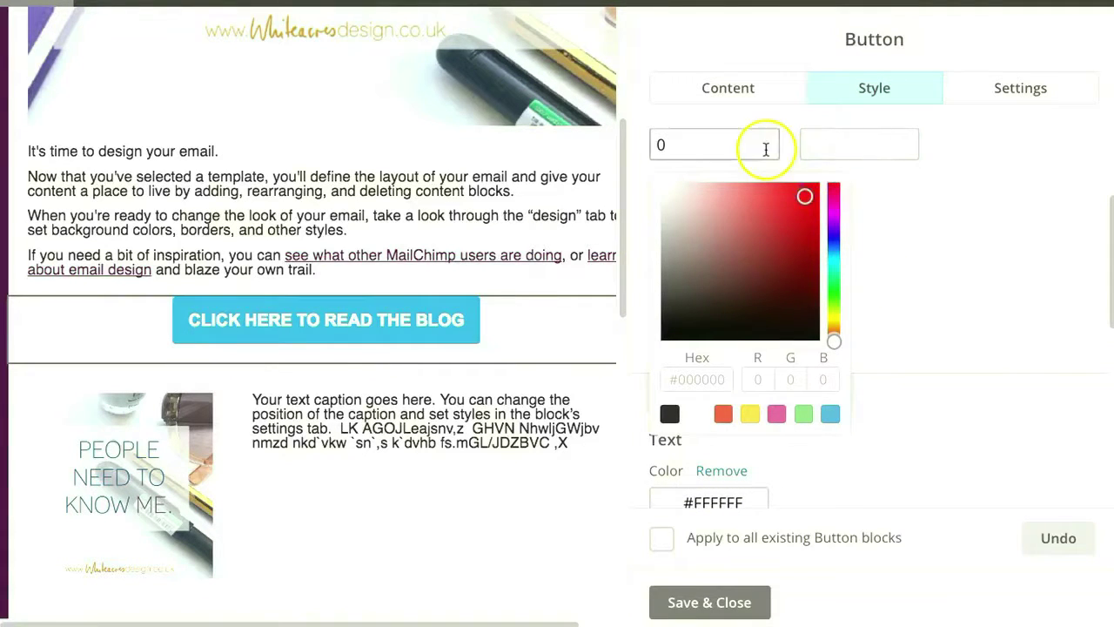
click(722, 144)
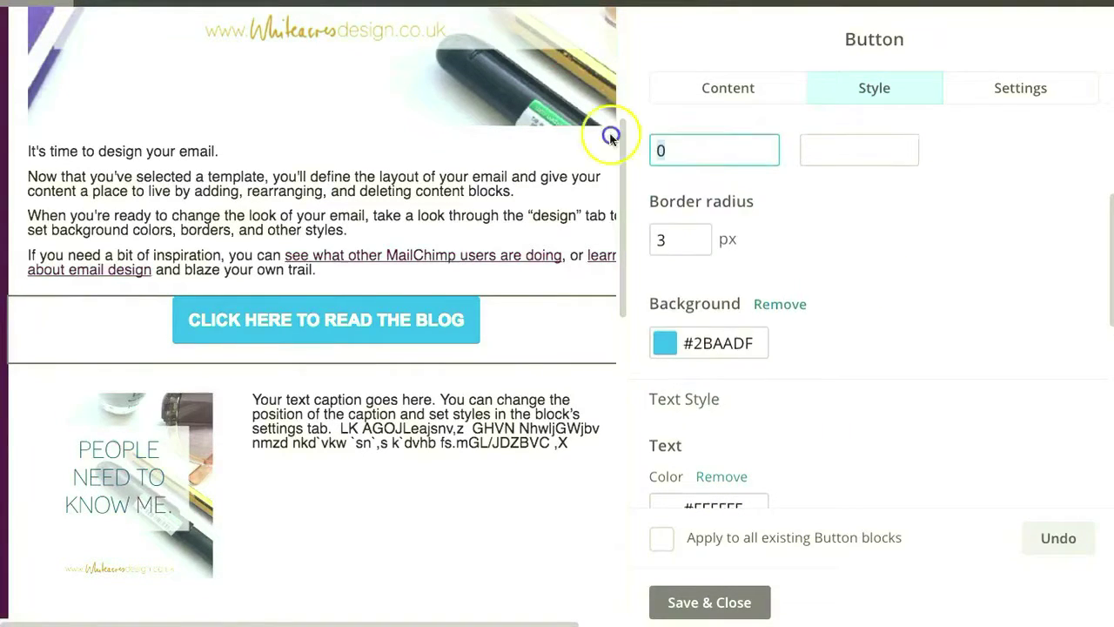
scroll(712, 167, up, 2)
key(BackSpace)
text(4)
click(885, 320)
click(818, 211)
click(813, 262)
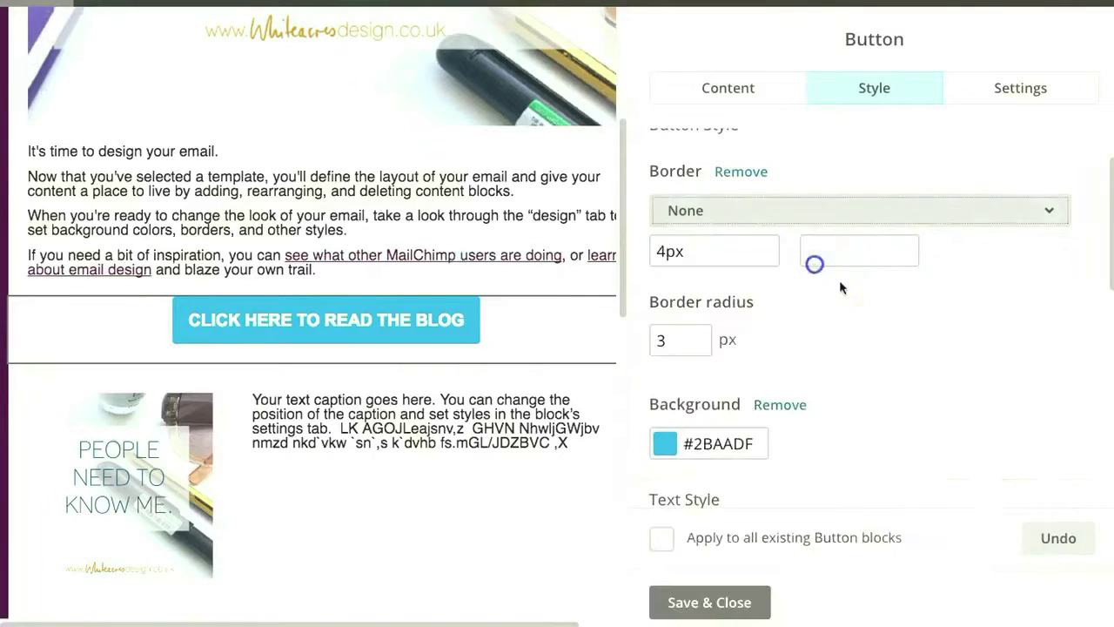
click(754, 226)
click(779, 307)
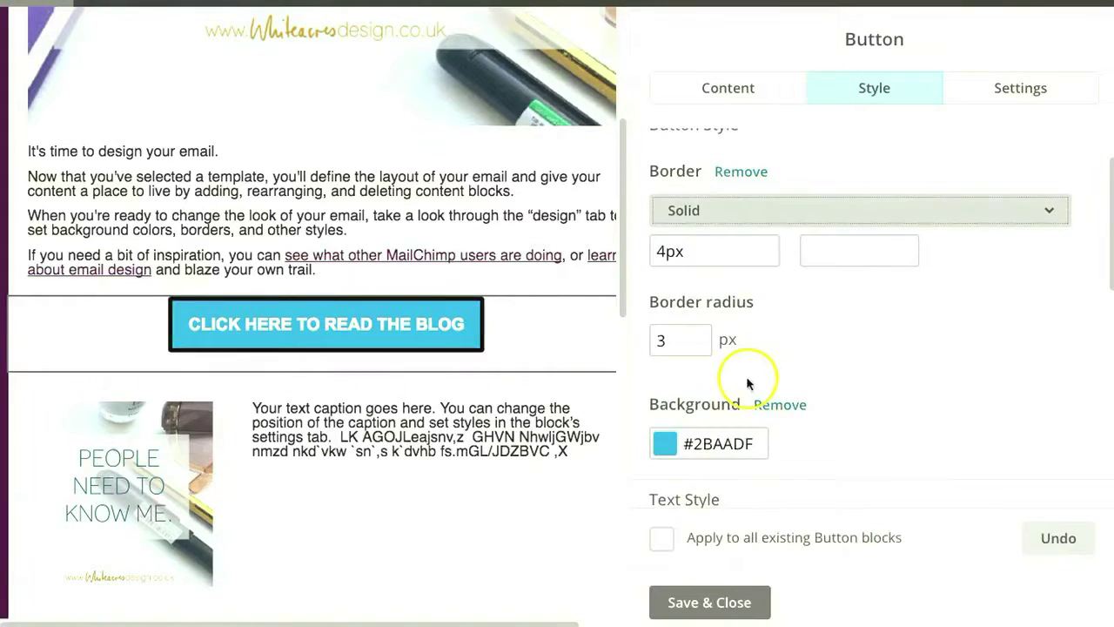
Step: Round the button's corners with a border radius of 16 px
double_click(682, 342)
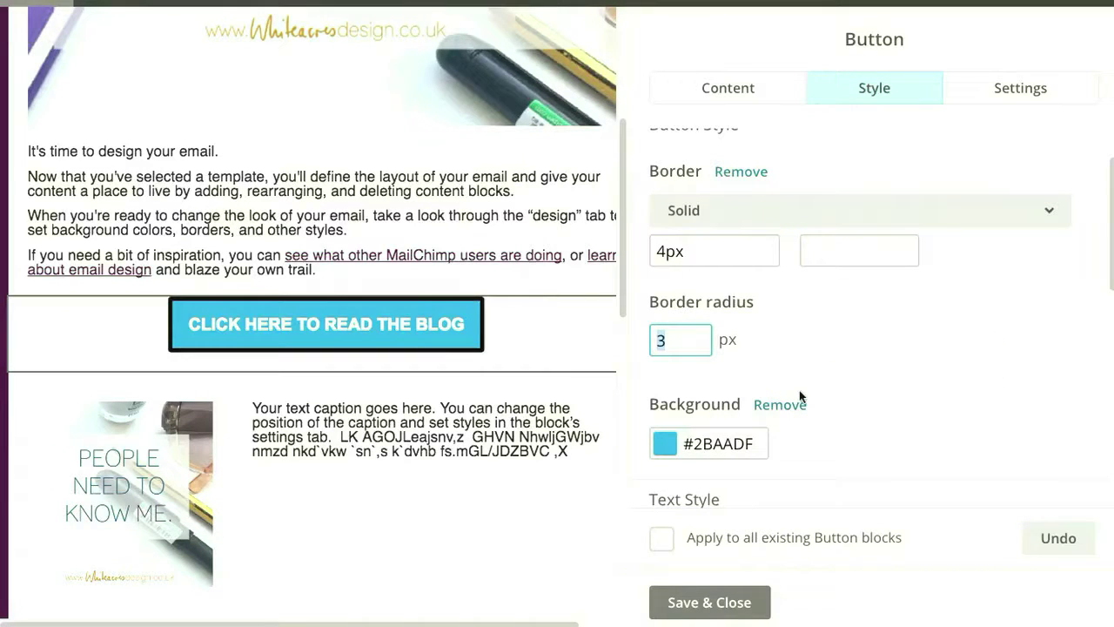
text(16)
click(981, 364)
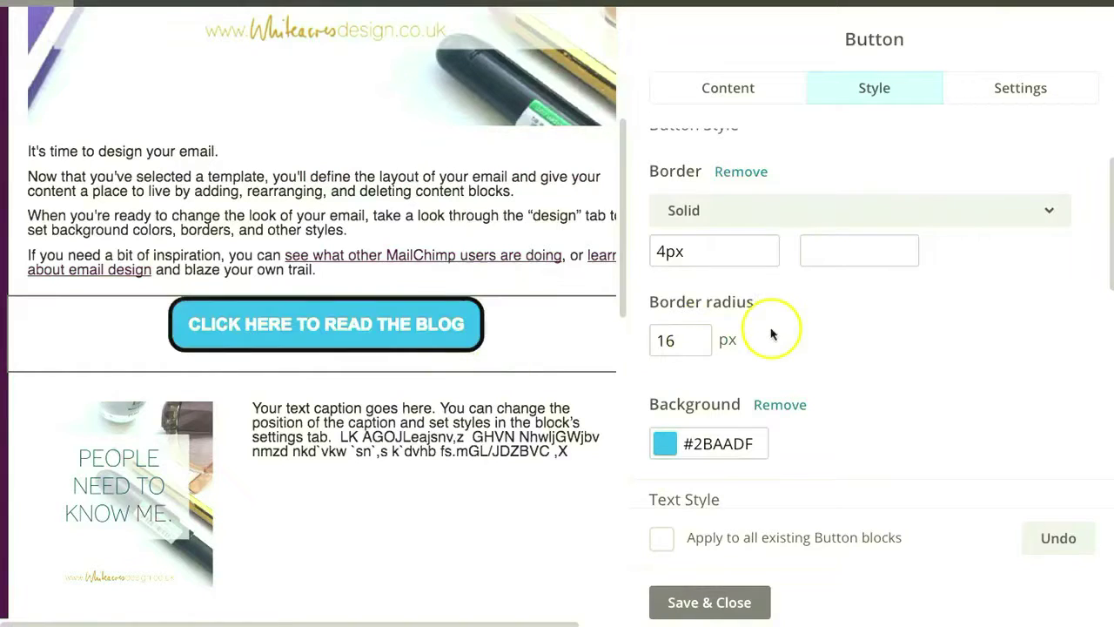
Step: Set the button's border style to None and its background colour to #a67a2c
click(910, 212)
click(908, 259)
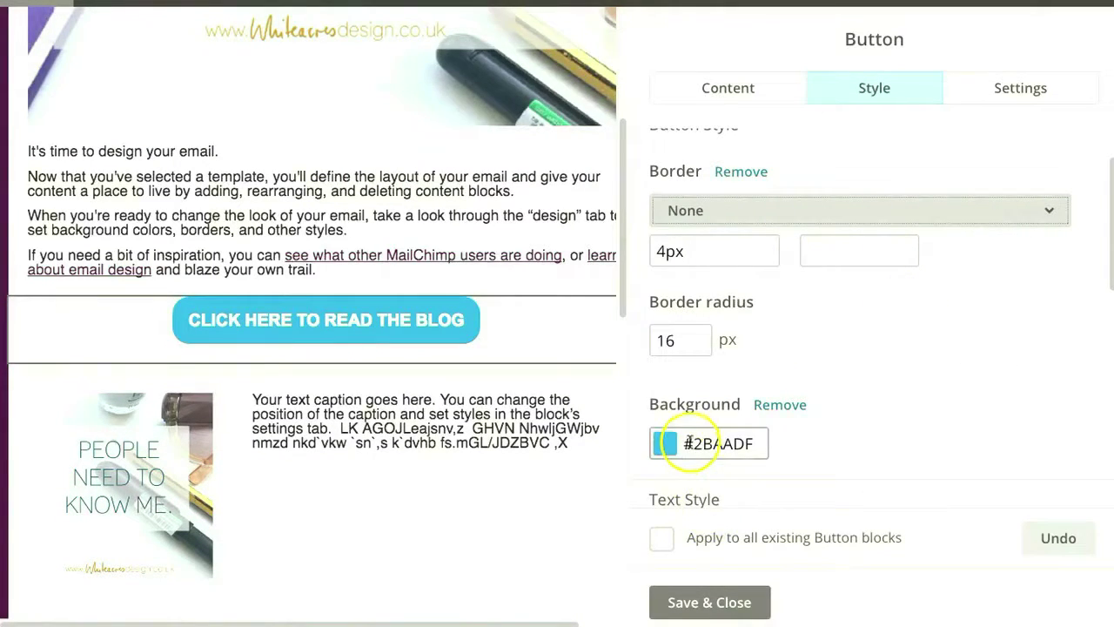
drag(694, 443, 768, 443)
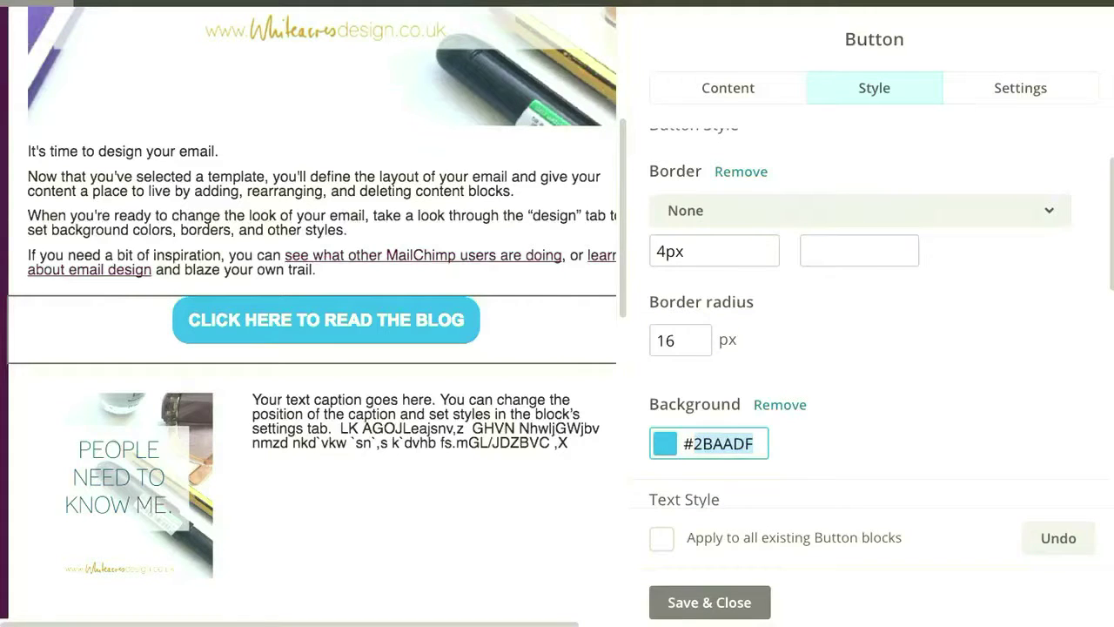
text(a67a2c)
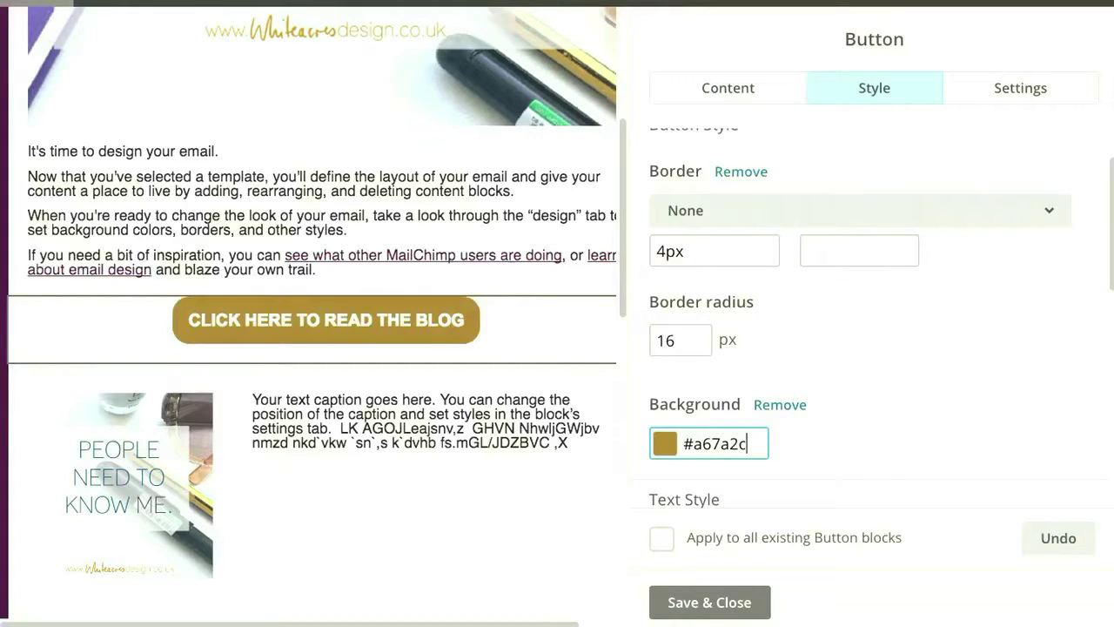
Step: Turn off bold for the blog button's text and check the available letter spacing options
click(921, 432)
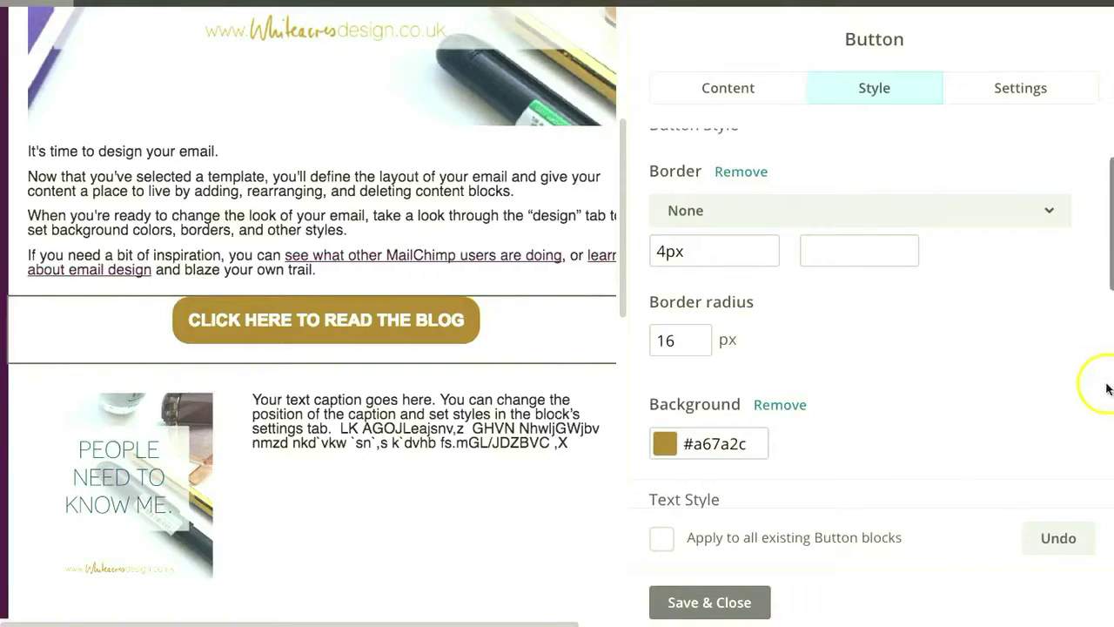
drag(1104, 224, 1107, 373)
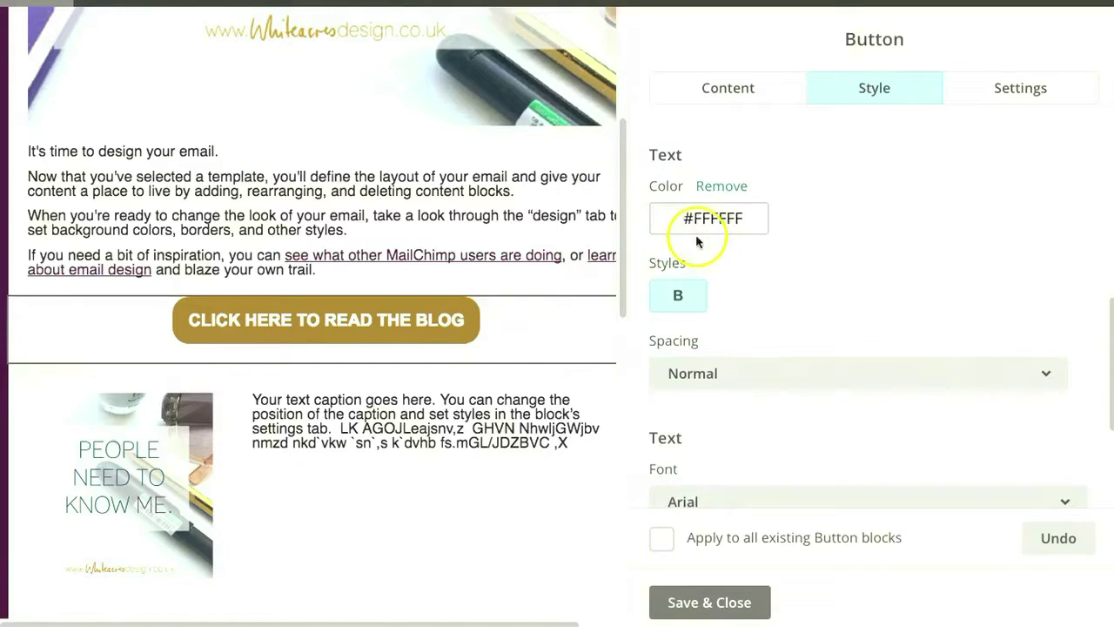
click(679, 295)
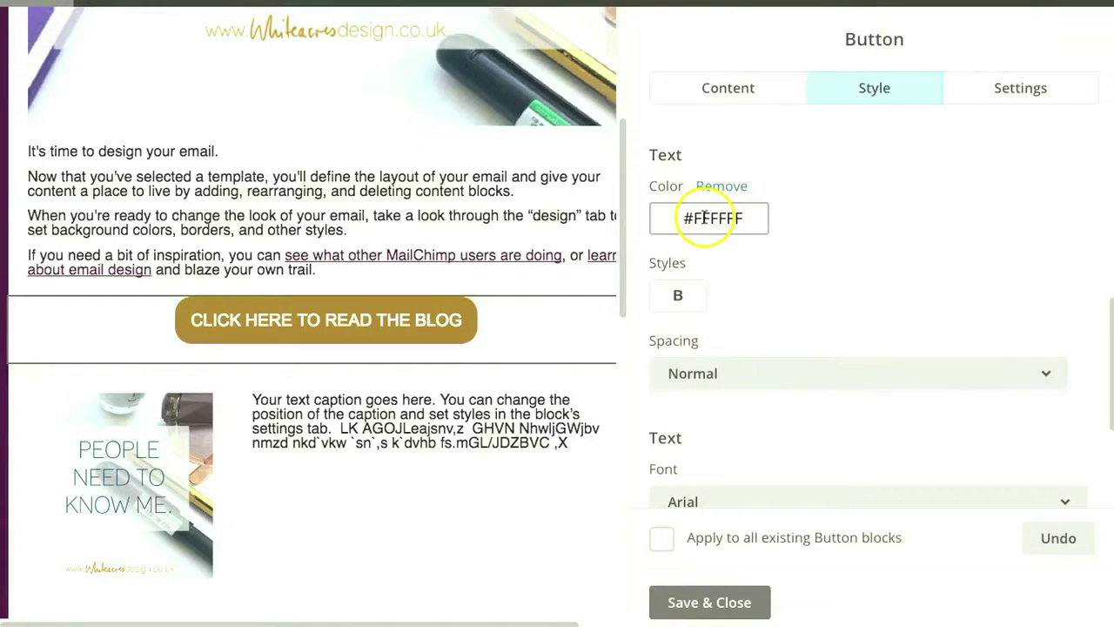
click(739, 381)
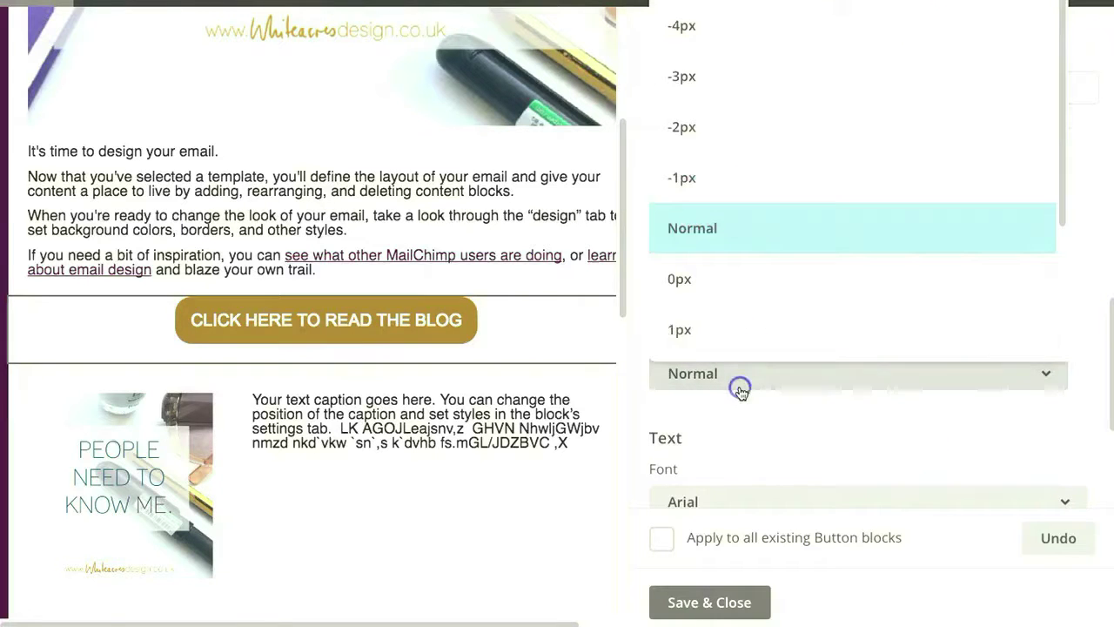
click(913, 417)
drag(1105, 346, 1105, 432)
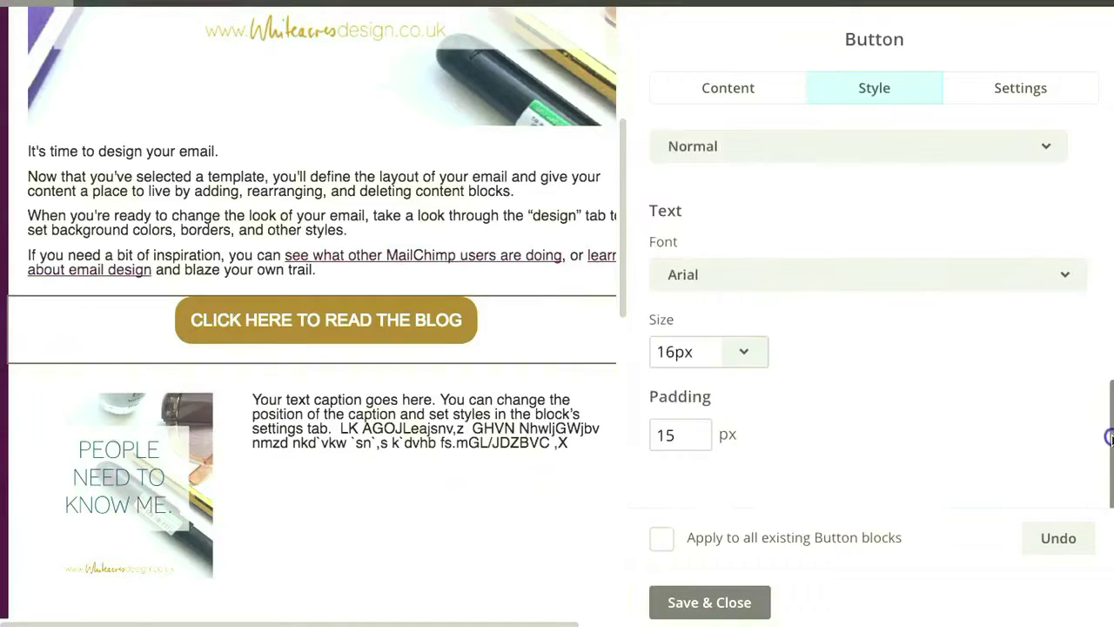
Step: Try a padding of 55 px on the blog button and return it to 15 px
click(667, 437)
click(464, 346)
click(806, 407)
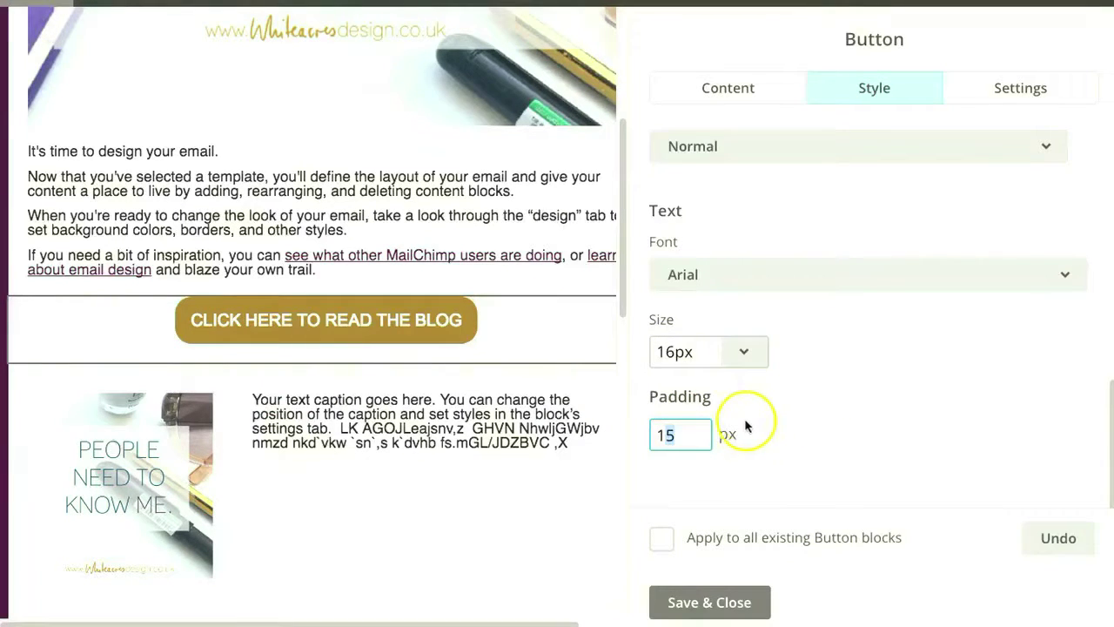
drag(707, 435, 648, 435)
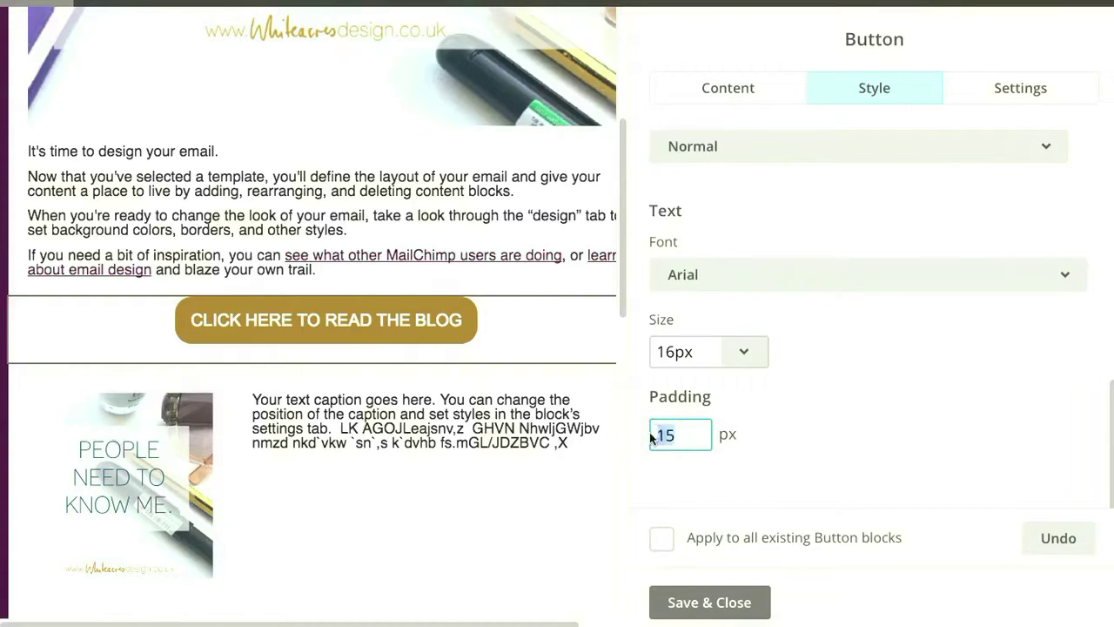
text(55)
click(811, 420)
drag(688, 431, 637, 428)
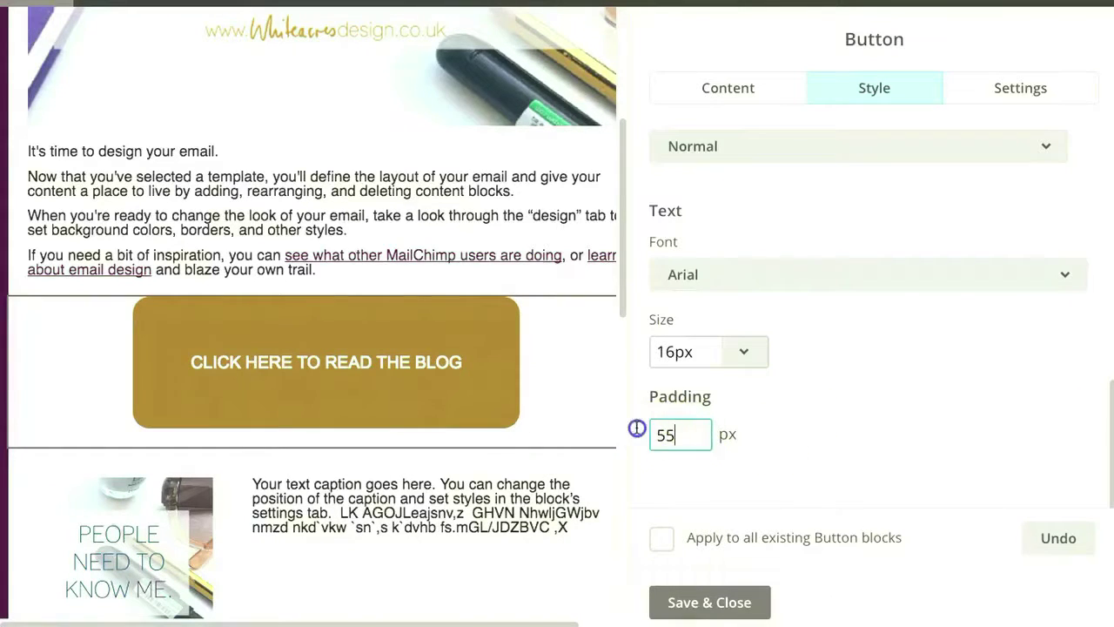
text(15)
click(1086, 386)
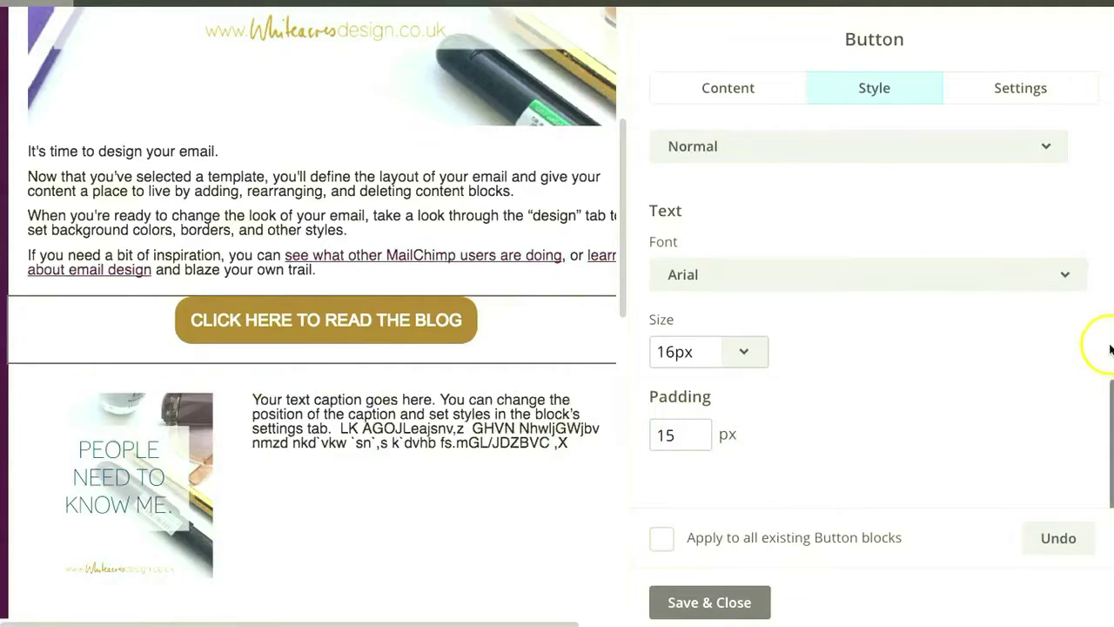
Step: Enable applying the style to all existing Button blocks, try Full width, and save the button with its width set to Fit to text
click(659, 537)
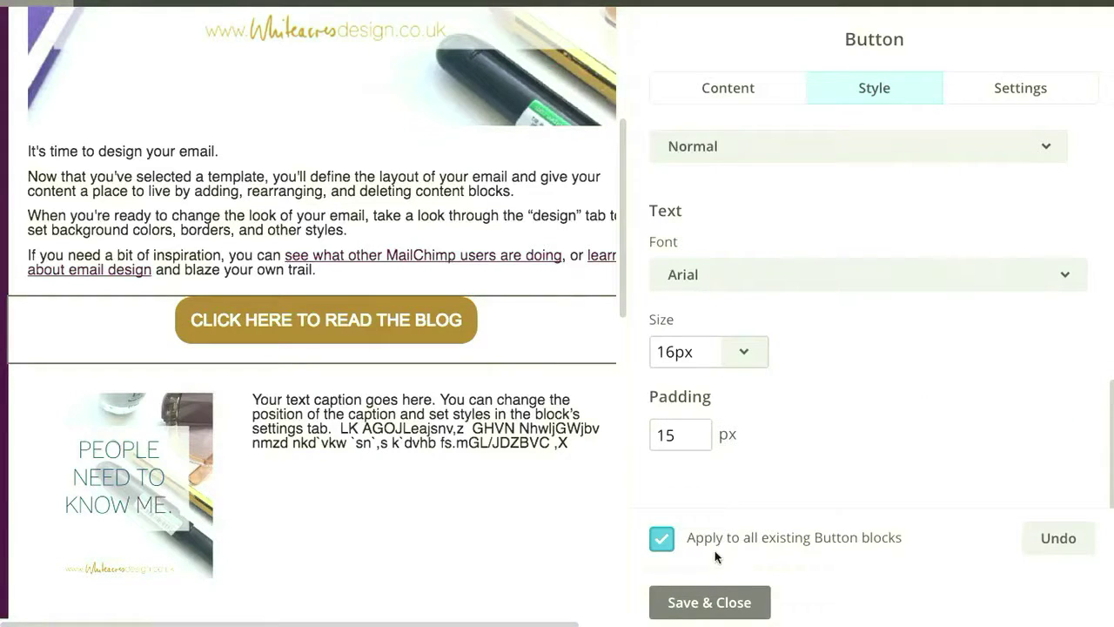
click(1041, 105)
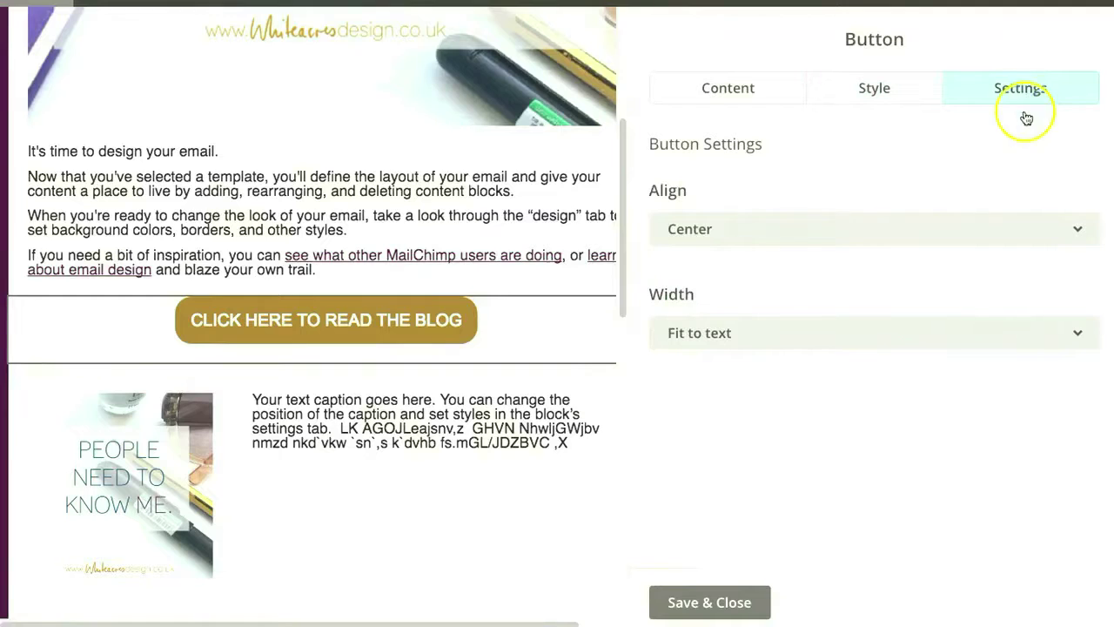
click(739, 331)
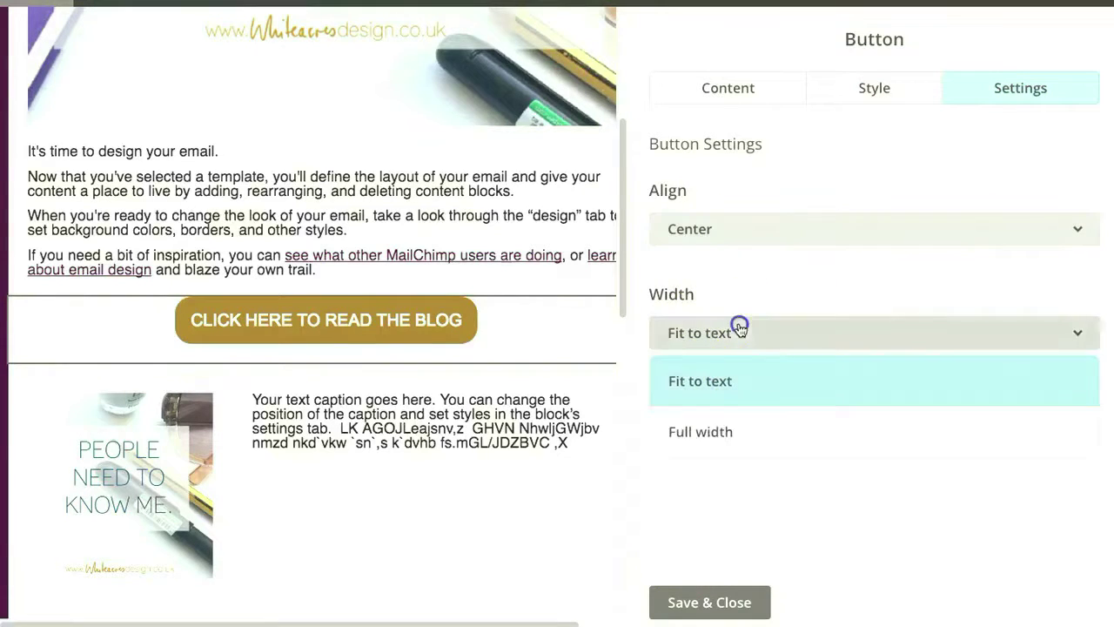
click(736, 430)
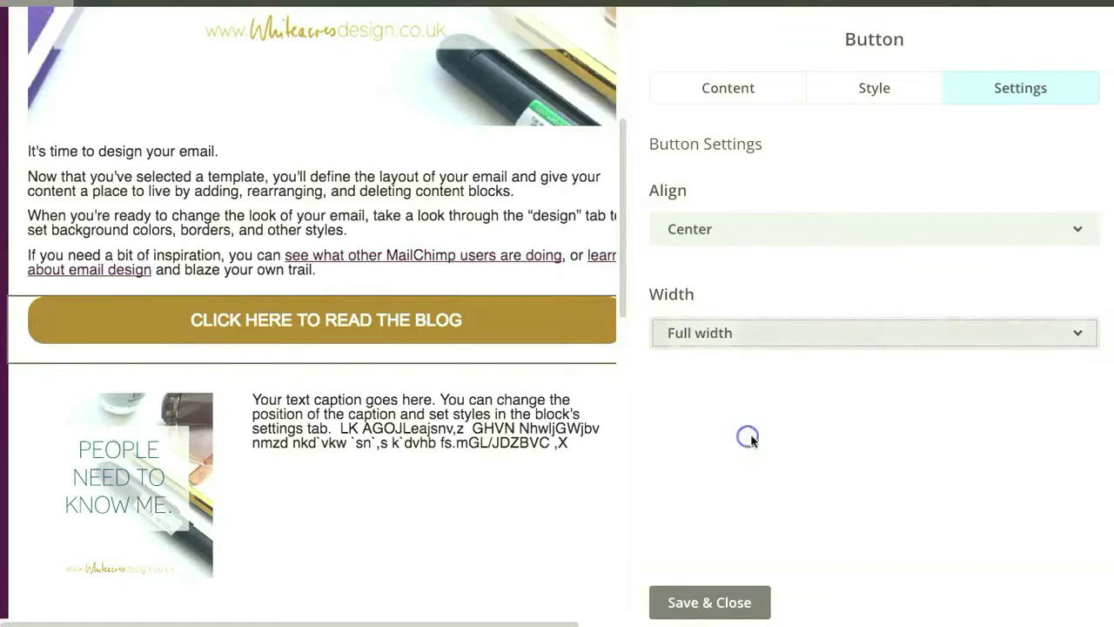
click(742, 337)
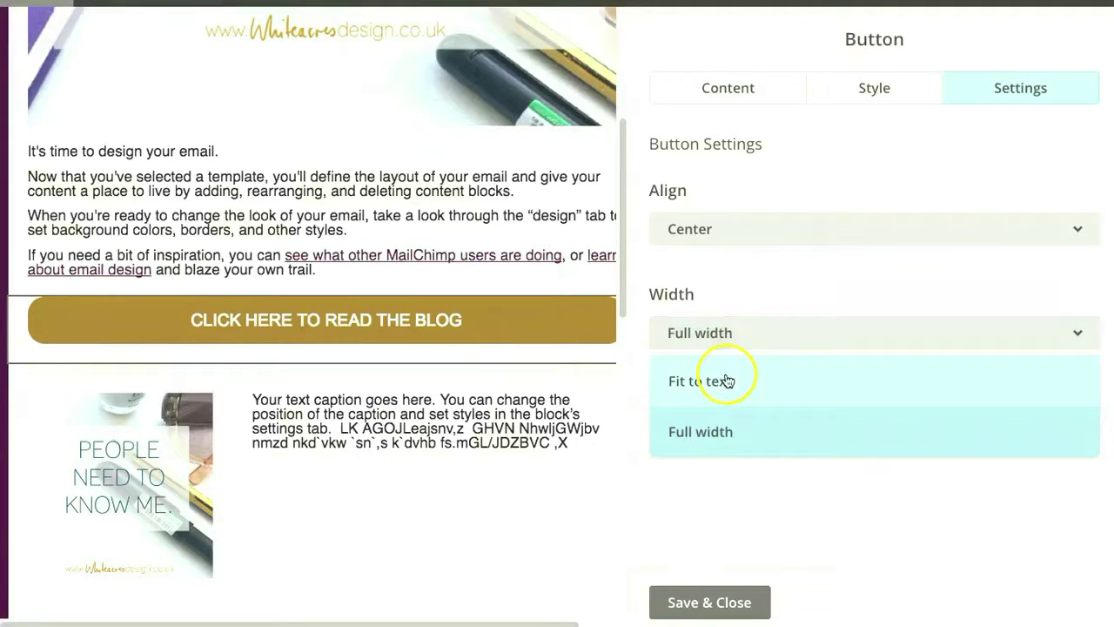
click(728, 380)
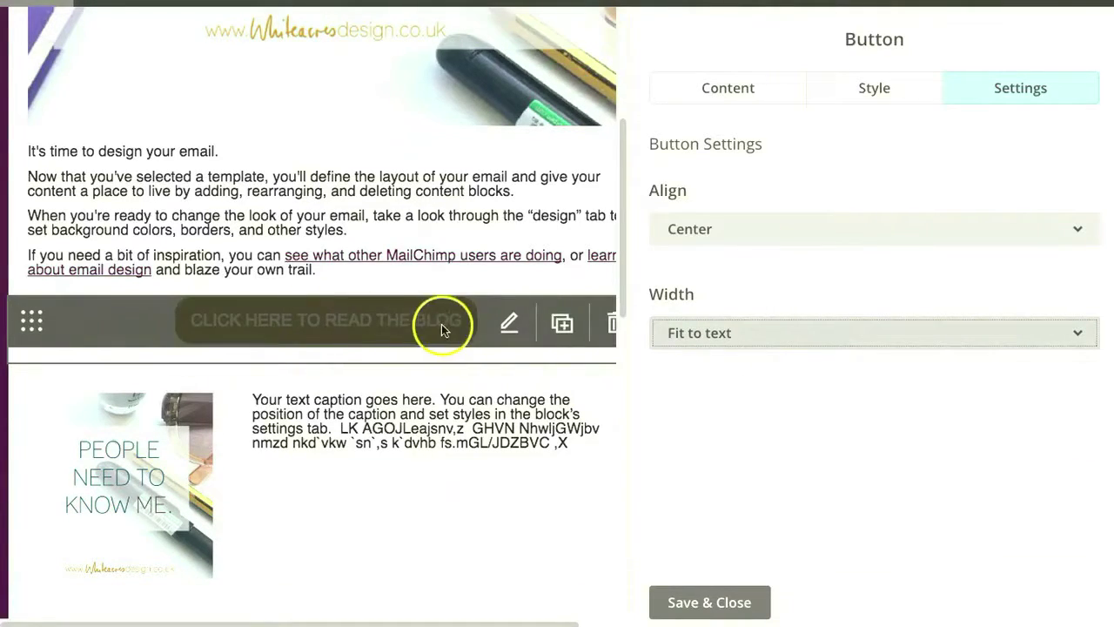
click(707, 601)
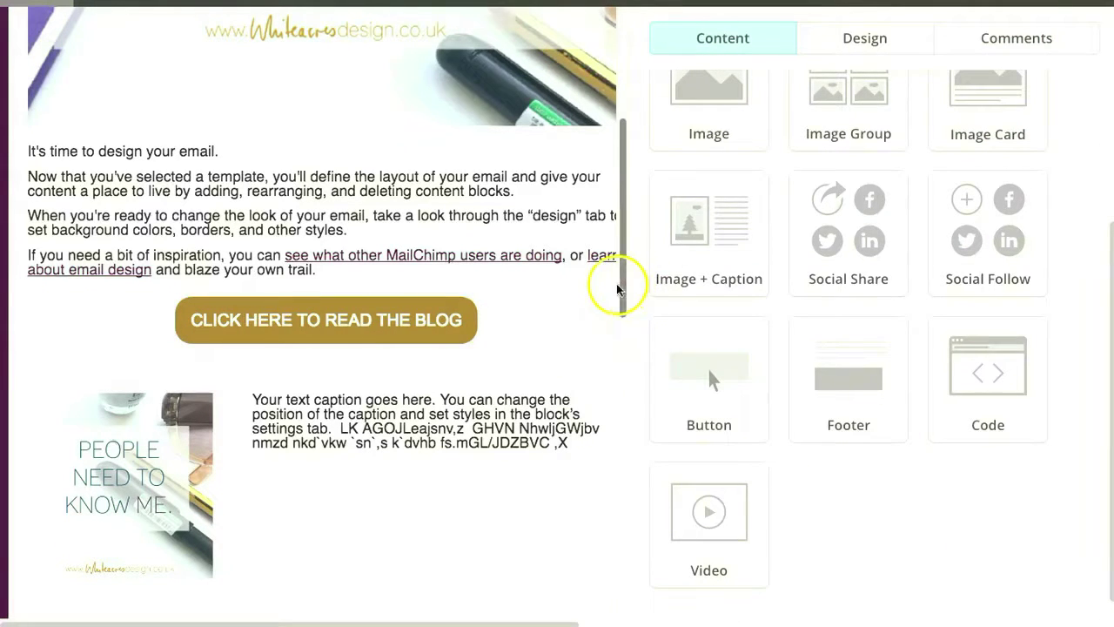
Step: Delete the blog button block from the email and confirm the deletion
mouse_move(361, 316)
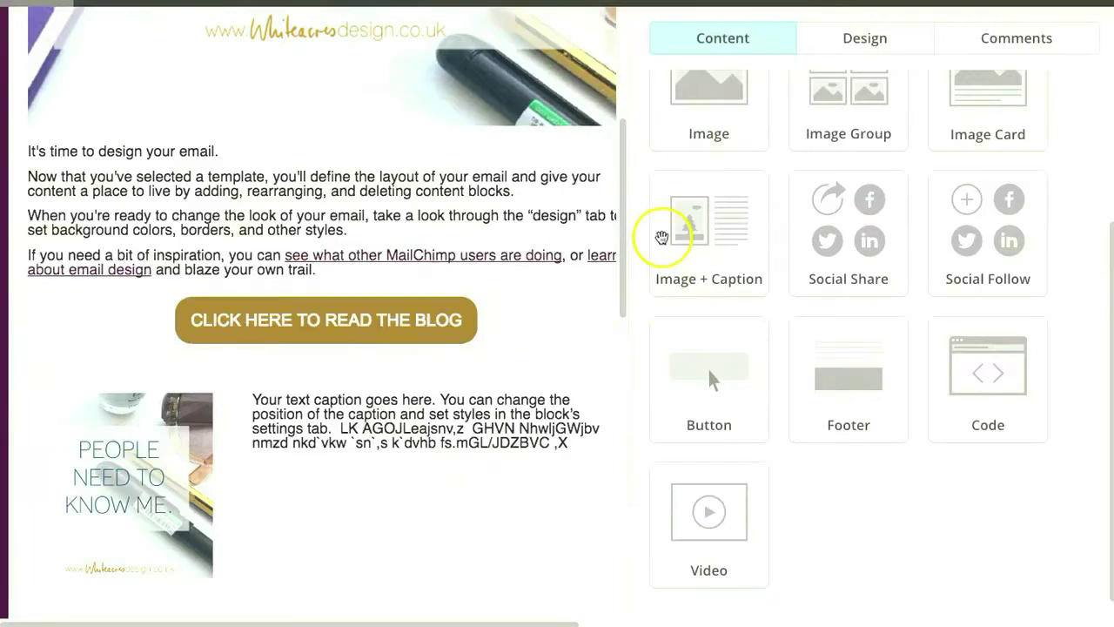
click(608, 322)
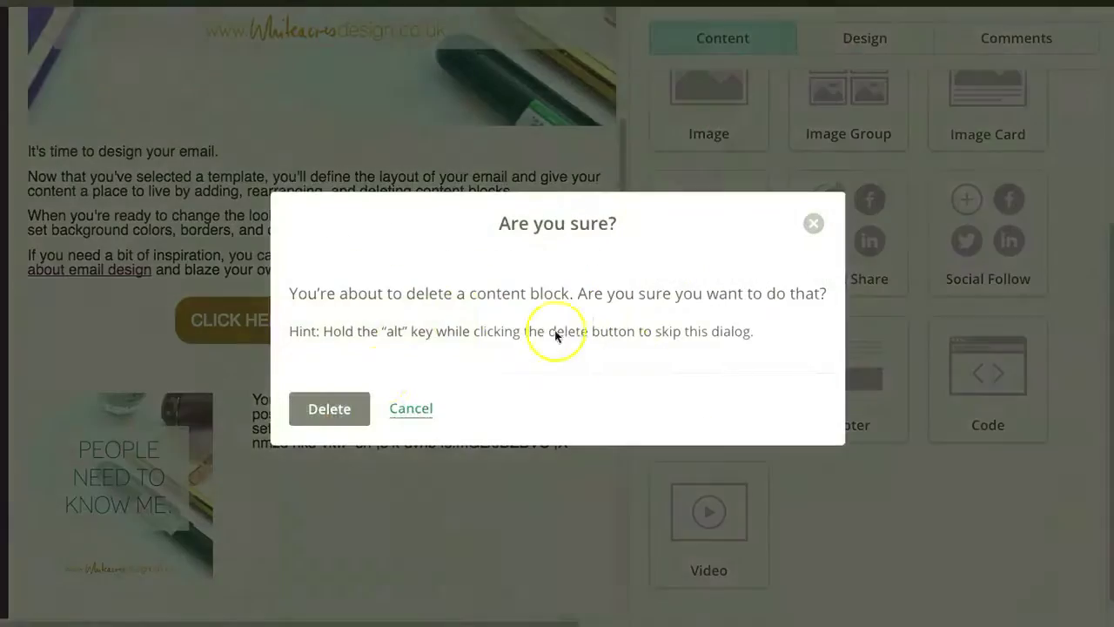
click(336, 398)
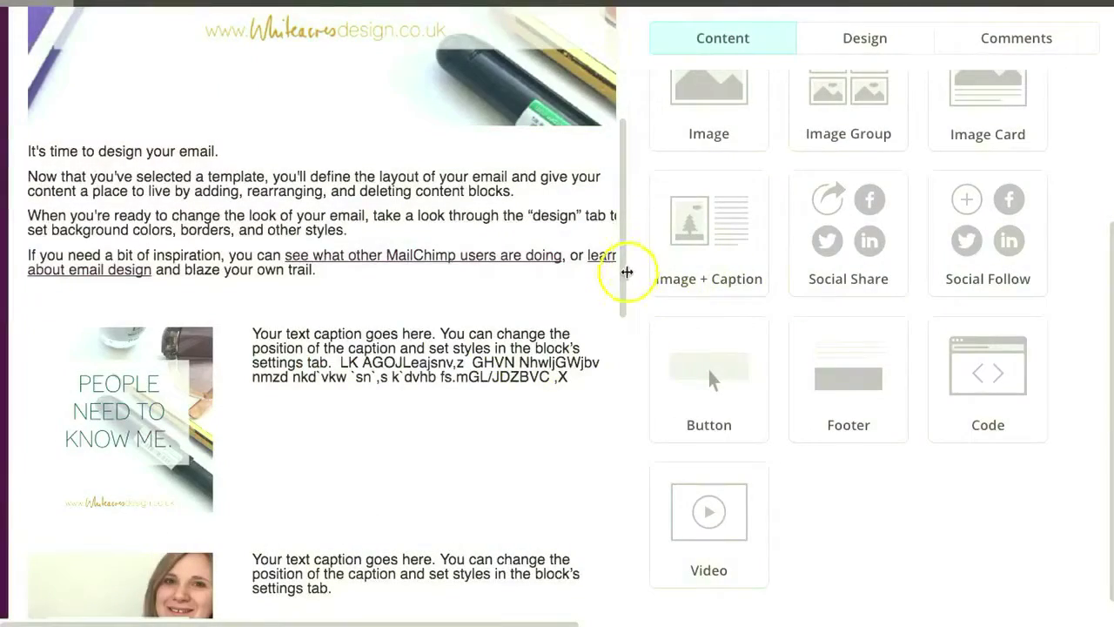
Step: Open the email preview and look through the desktop version of the campaign
drag(624, 232, 612, 154)
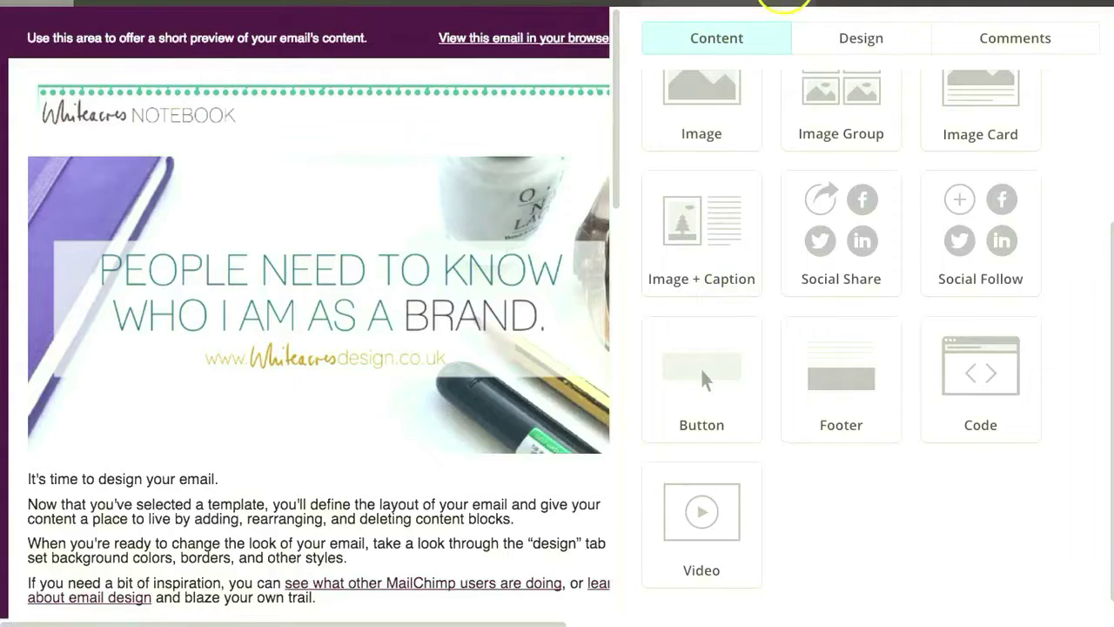
click(783, 3)
click(634, 35)
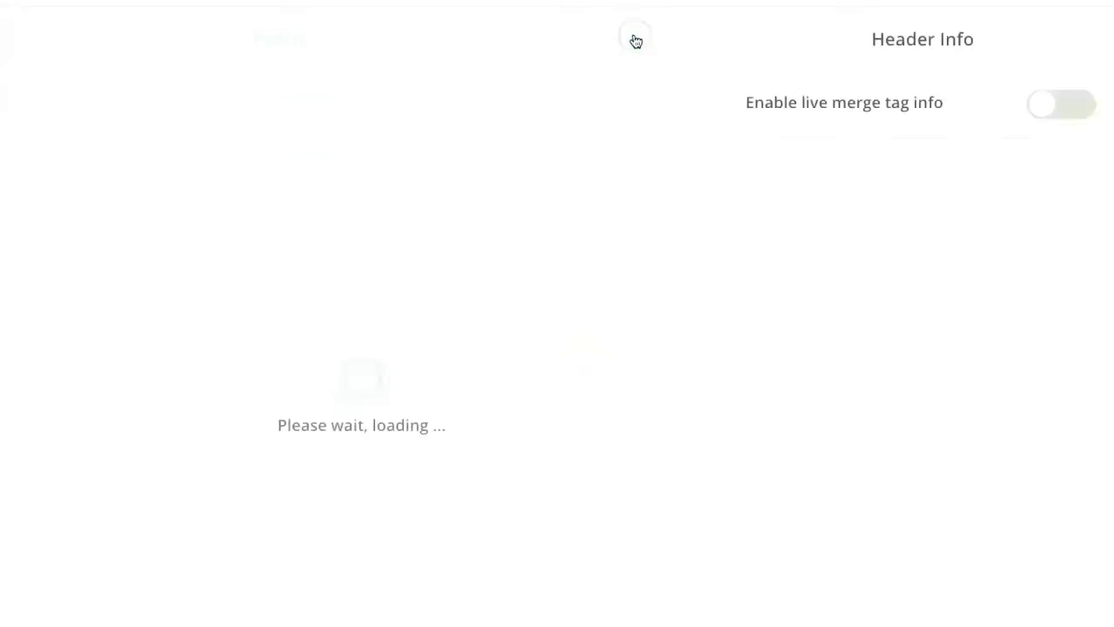
click(654, 28)
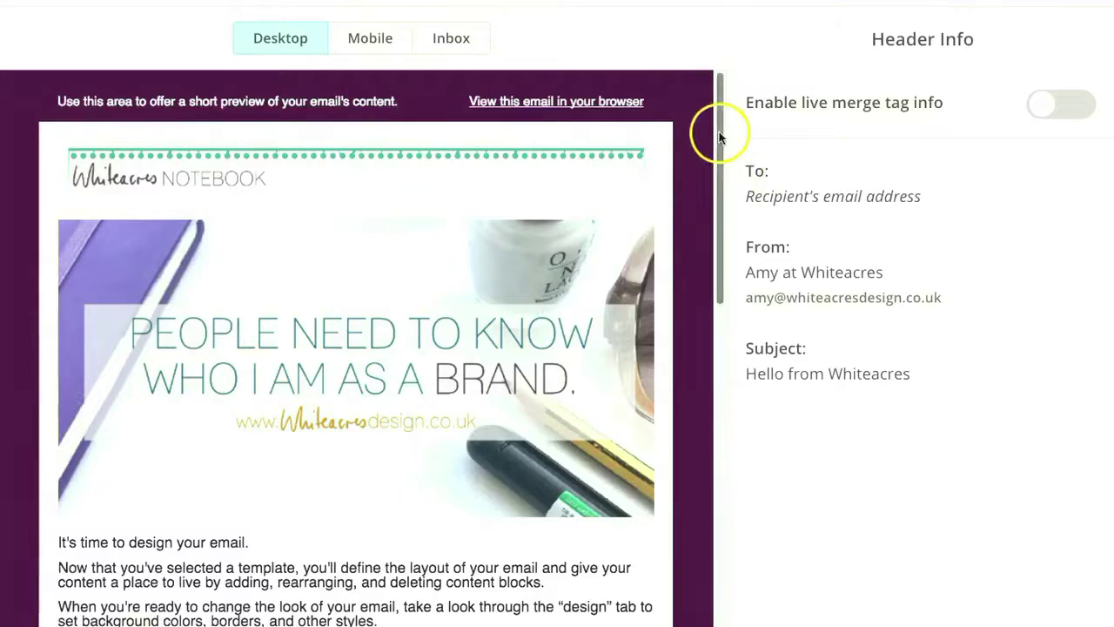
drag(719, 128, 693, 106)
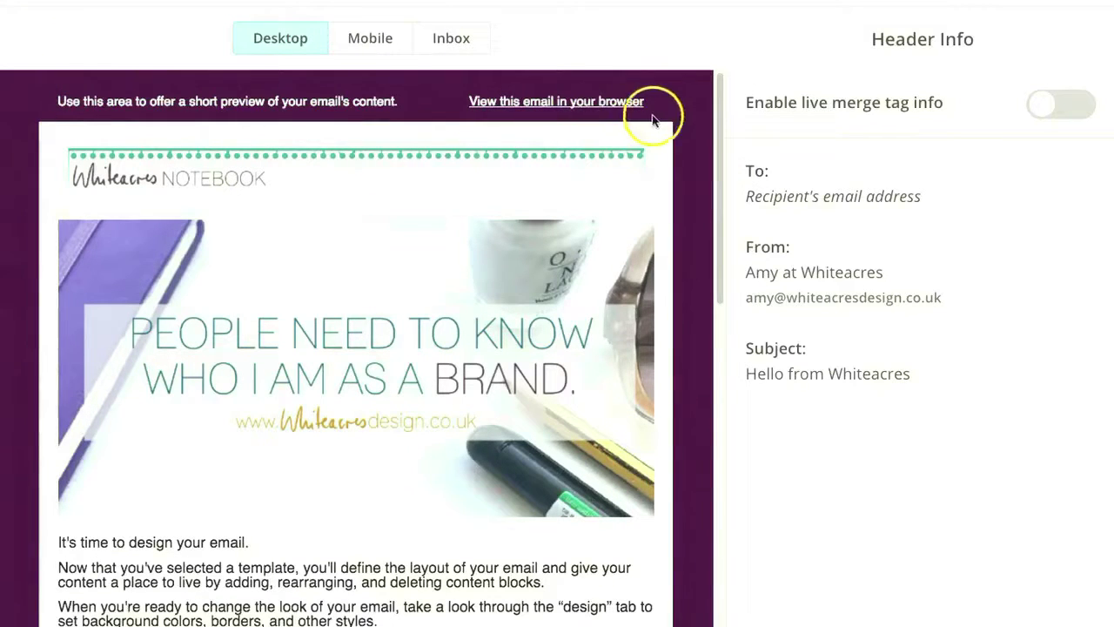
drag(722, 112, 716, 200)
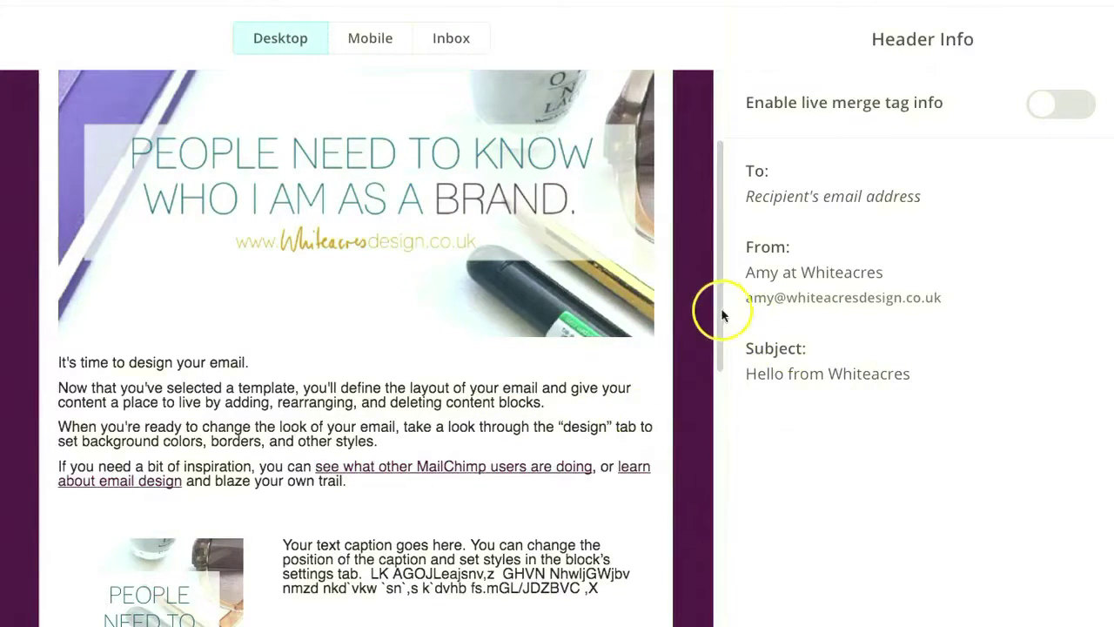
drag(721, 316, 708, 220)
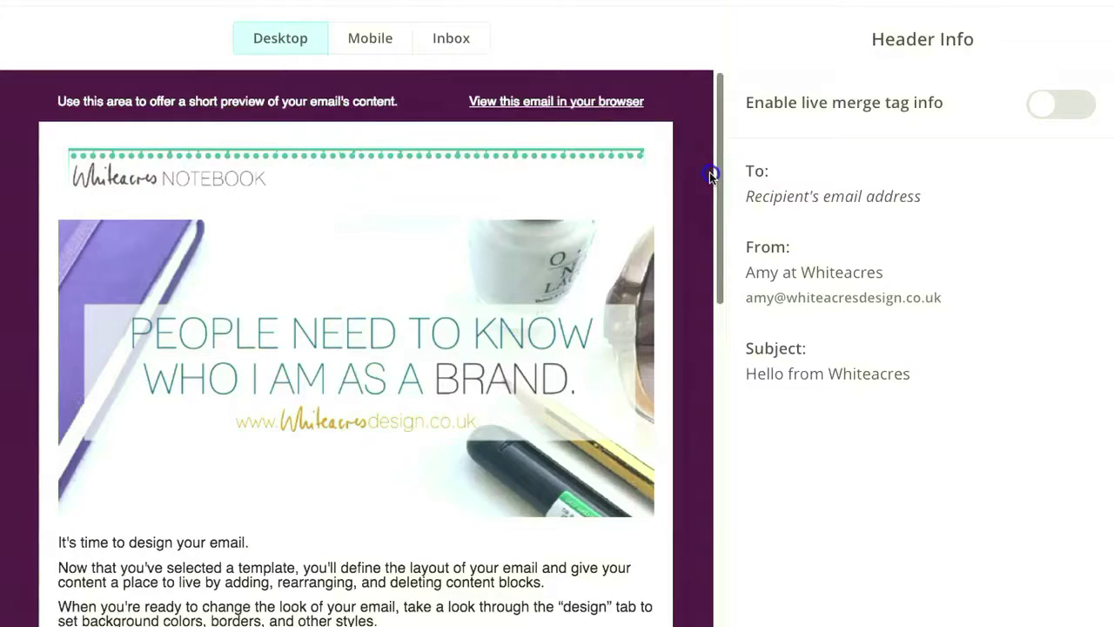
drag(709, 174, 709, 171)
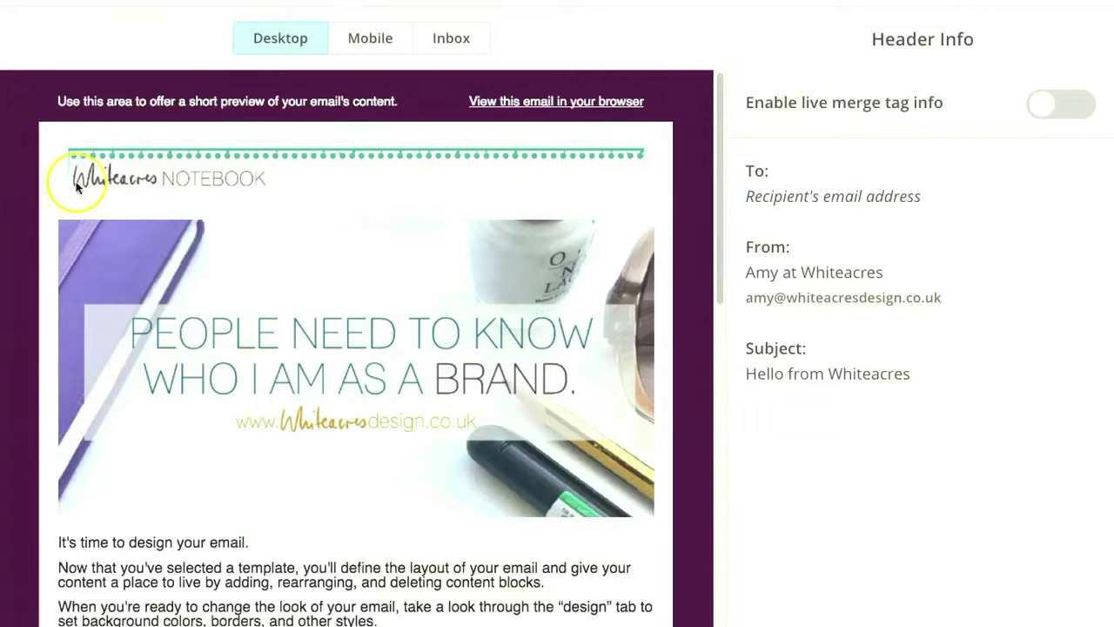
mouse_move(715, 150)
mouse_down()
mouse_move(719, 281)
mouse_move(684, 557)
mouse_move(693, 610)
mouse_move(696, 319)
mouse_move(714, 165)
mouse_up()
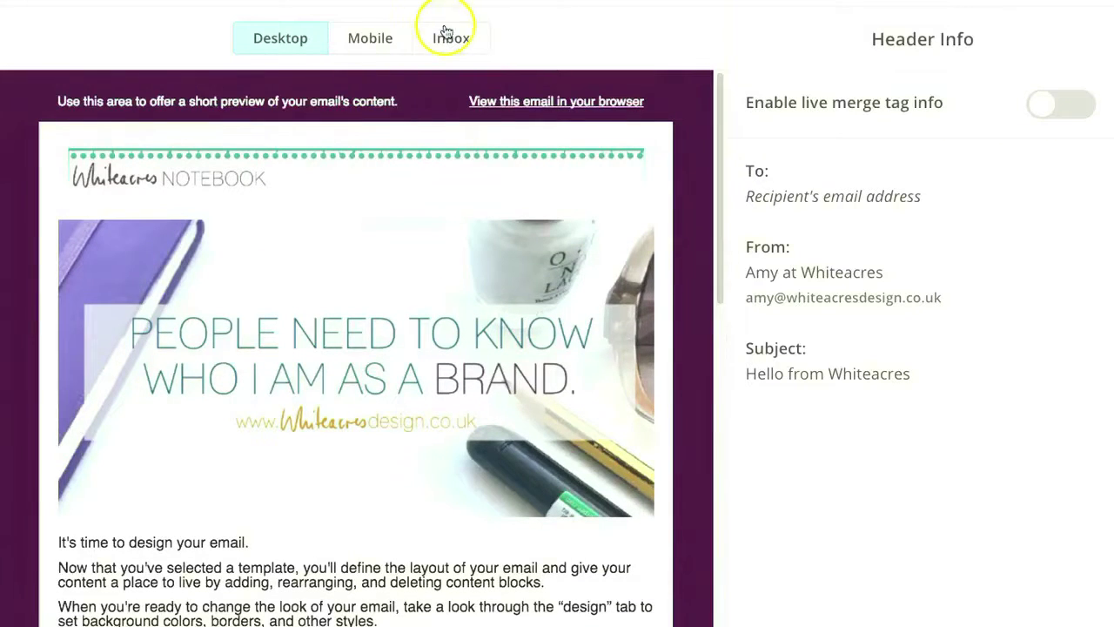
Step: Examine how the content blocks stack in the mobile preview and return to the email editor
click(370, 37)
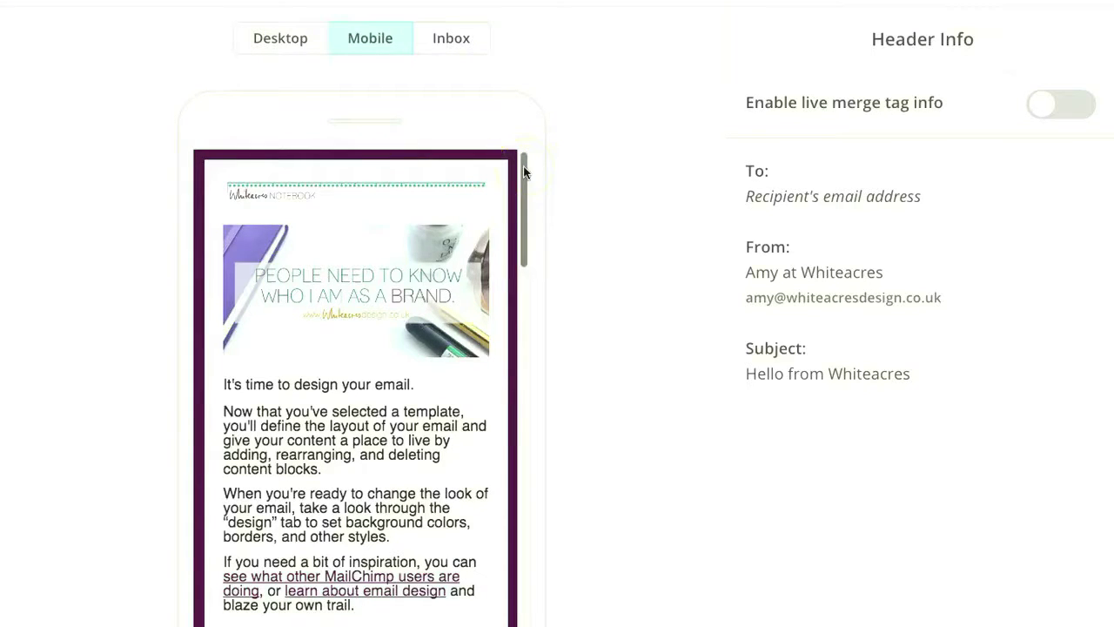
drag(524, 168, 505, 269)
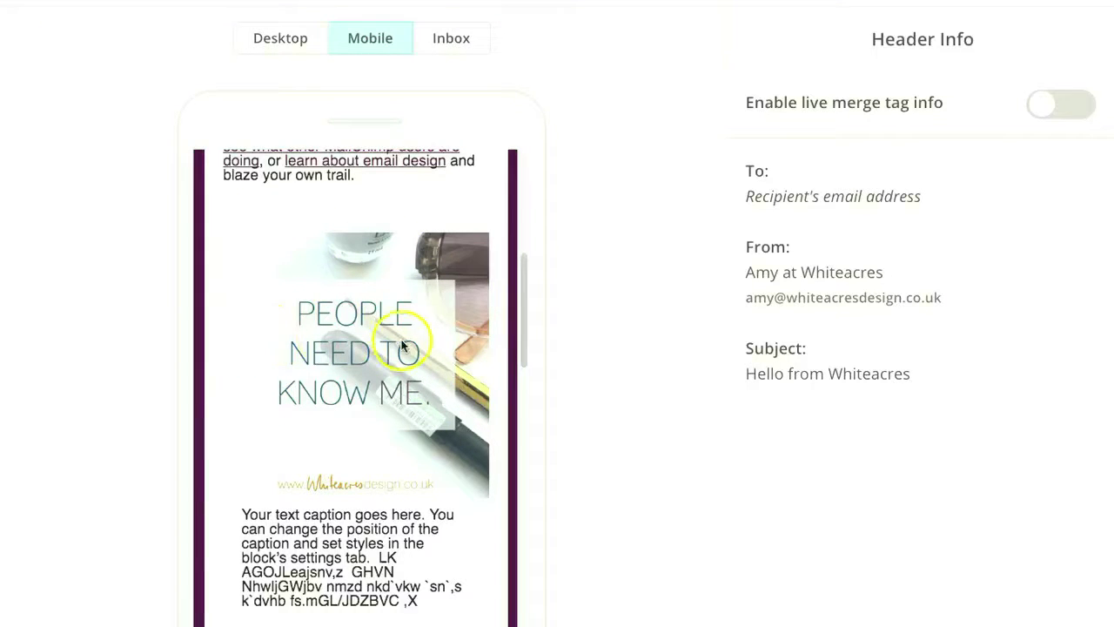
drag(522, 301, 520, 151)
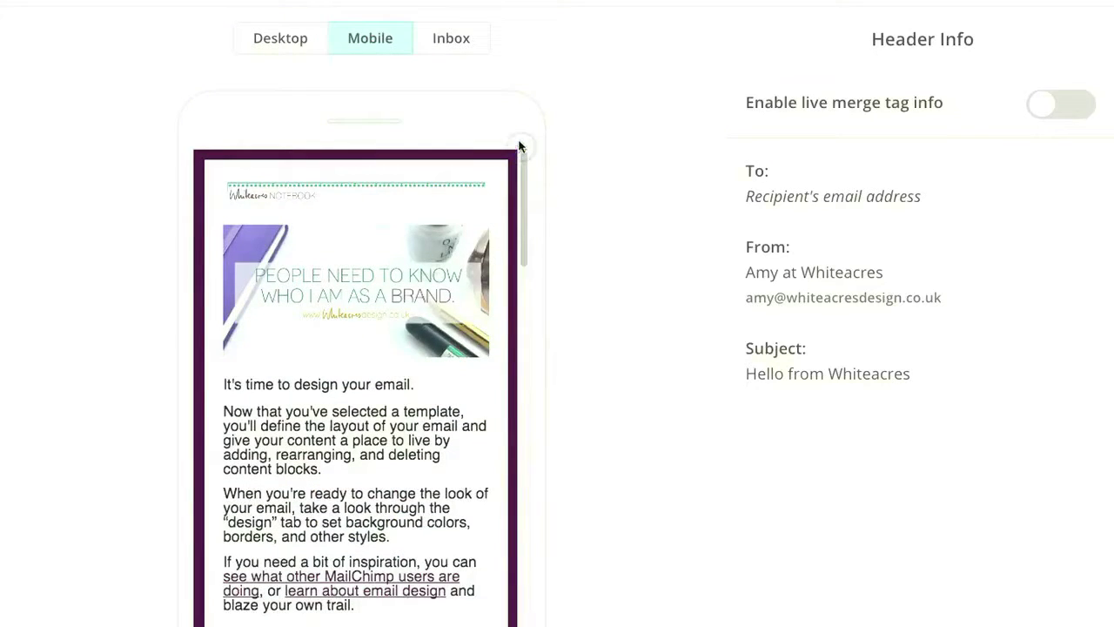
click(910, 29)
click(1049, 6)
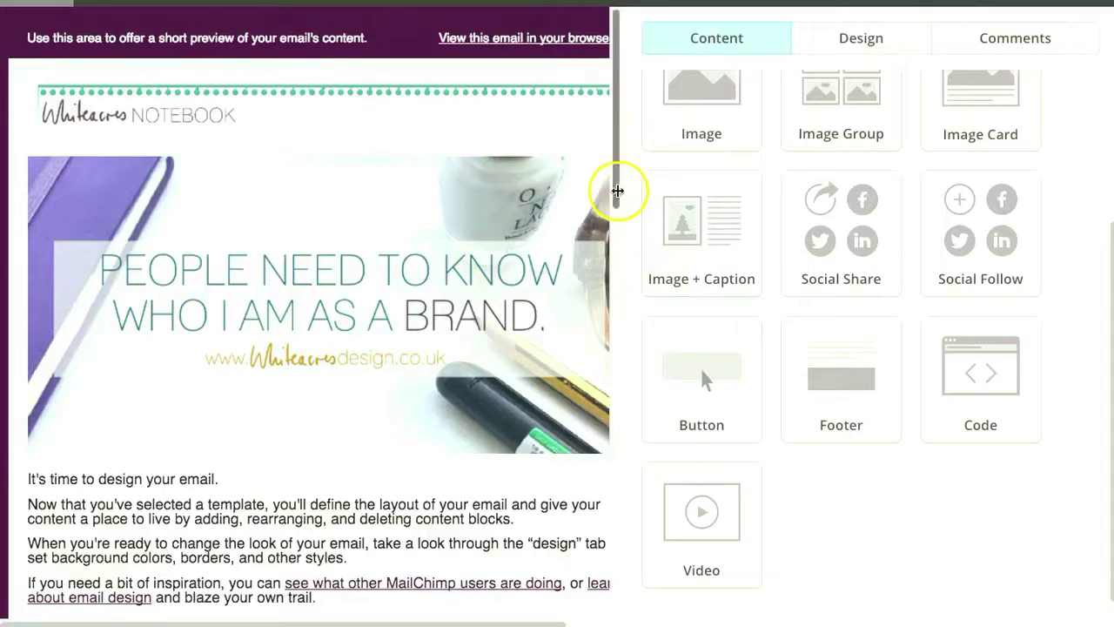
Step: Review the email layout in the editor from the header image down to the social follow icons
drag(616, 184, 603, 454)
click(619, 299)
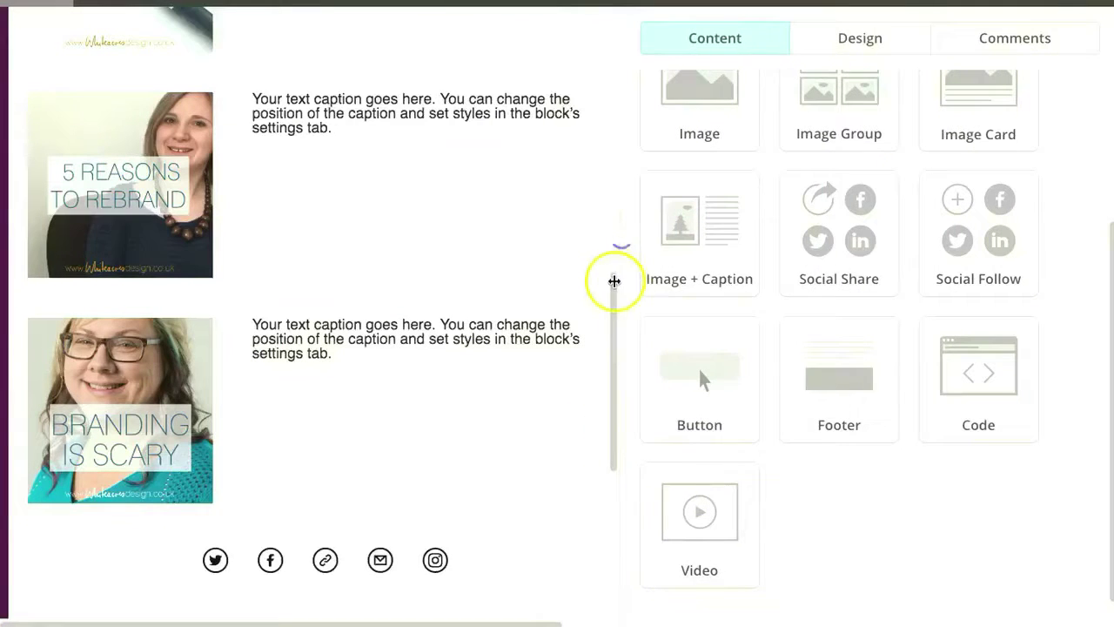
drag(611, 297, 635, 18)
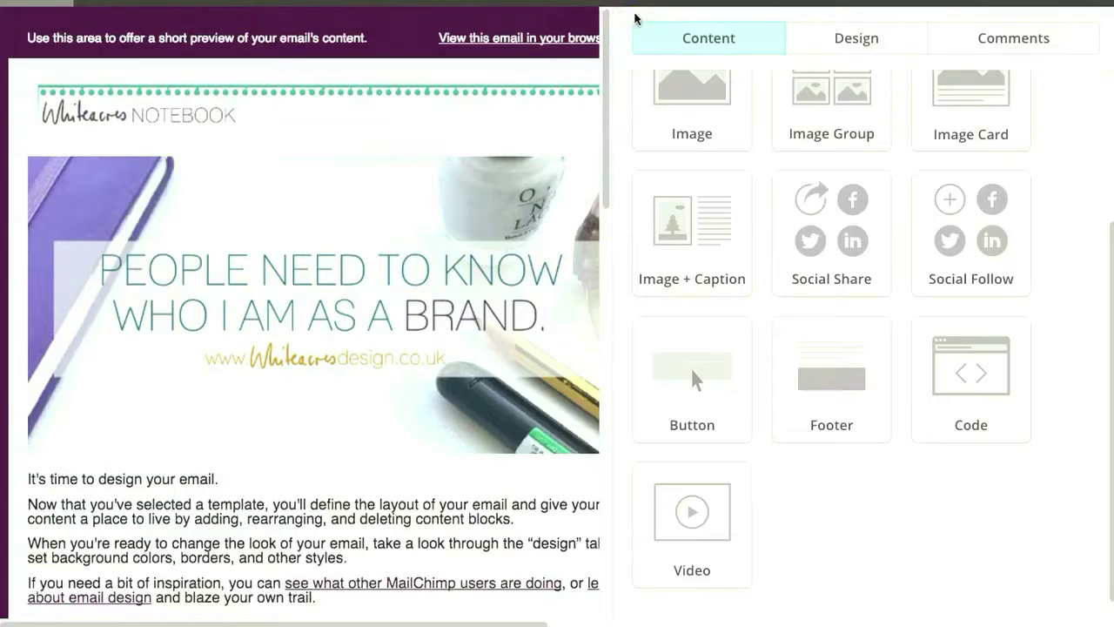